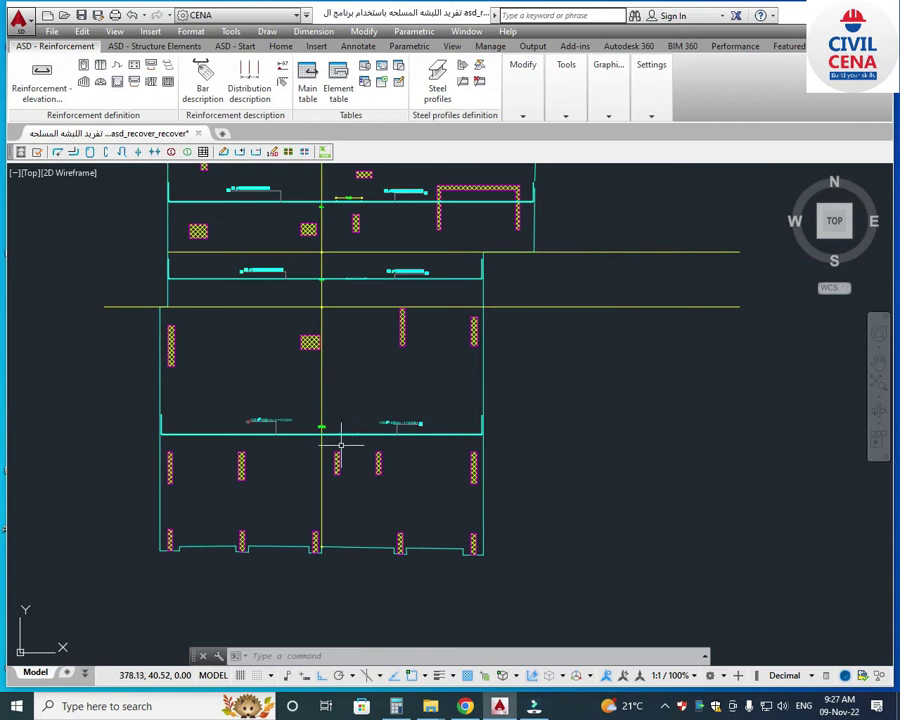
Examine the horizontal bars and their labels on the first plan and the vertical bars on the neighbouring plan.
scroll(404, 432, "up", 4)
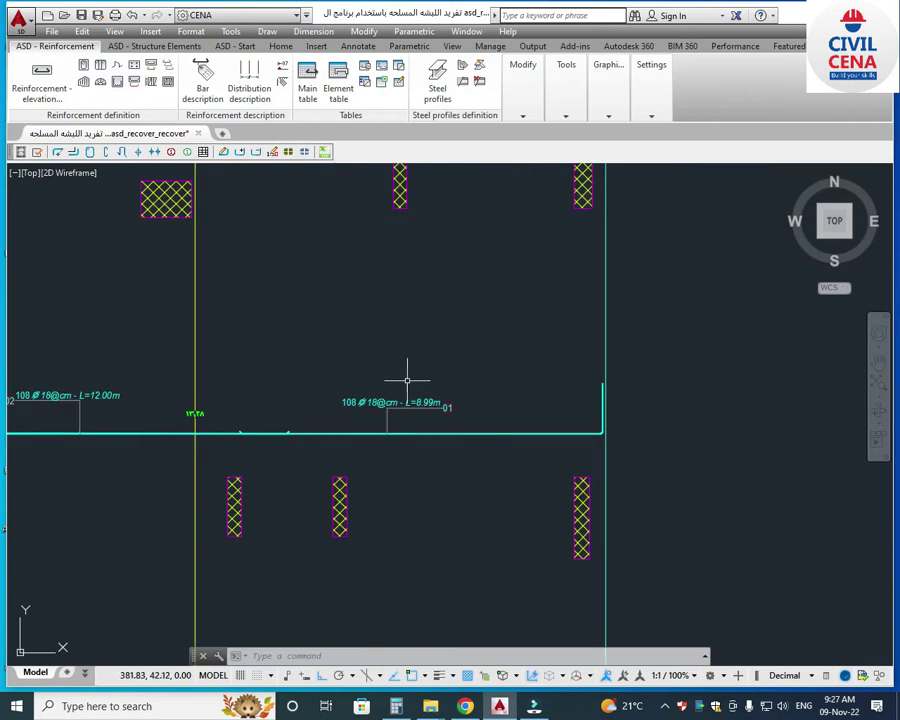
scroll(427, 402, "down", 4)
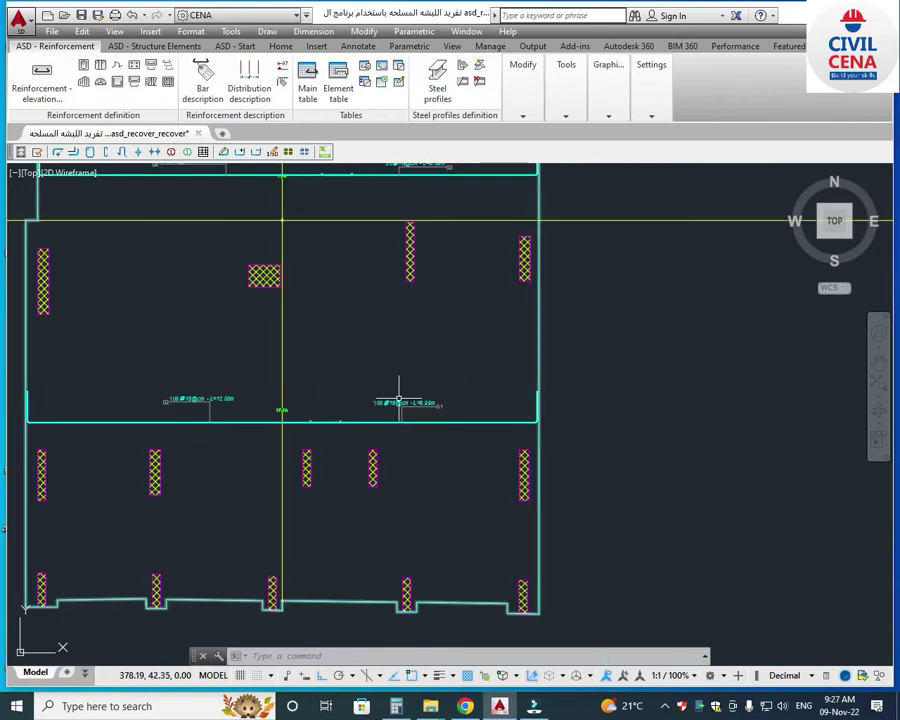
scroll(612, 362, "up", 5)
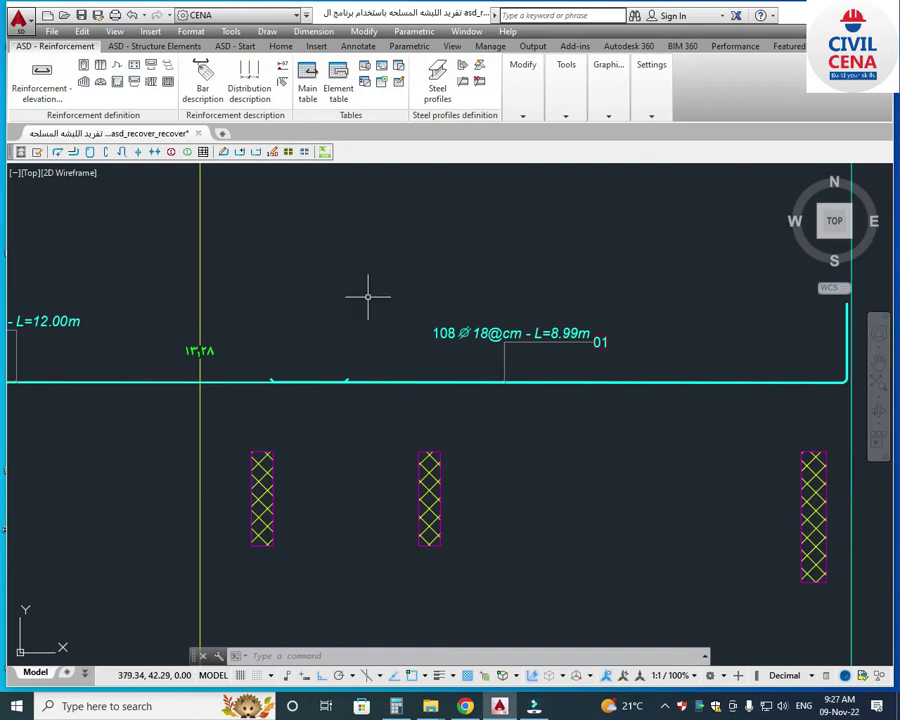
scroll(362, 436, "down", 8)
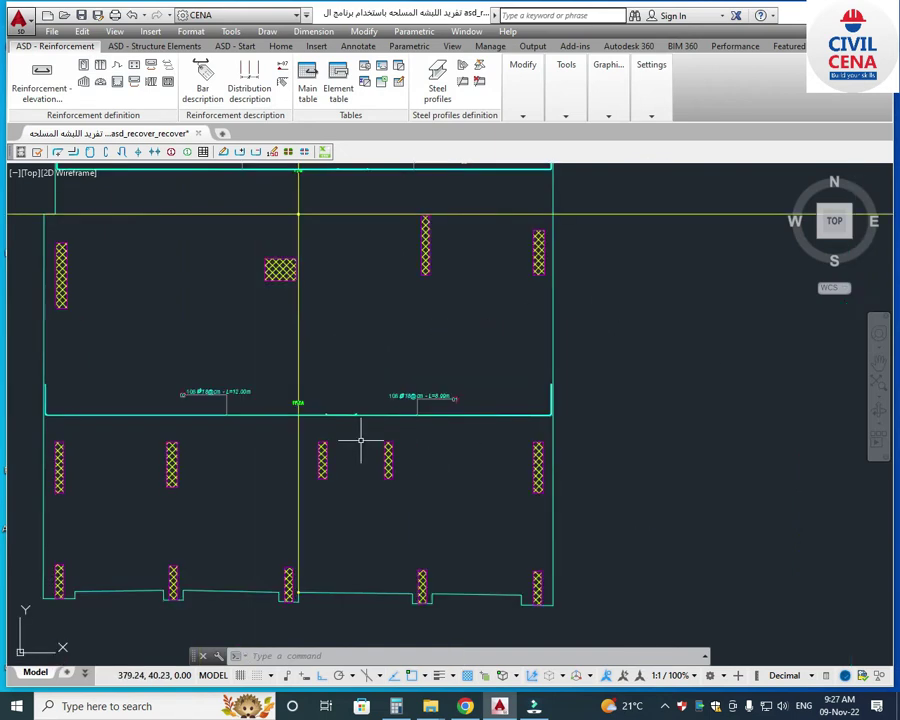
middle_click_drag(672, 433, 327, 427)
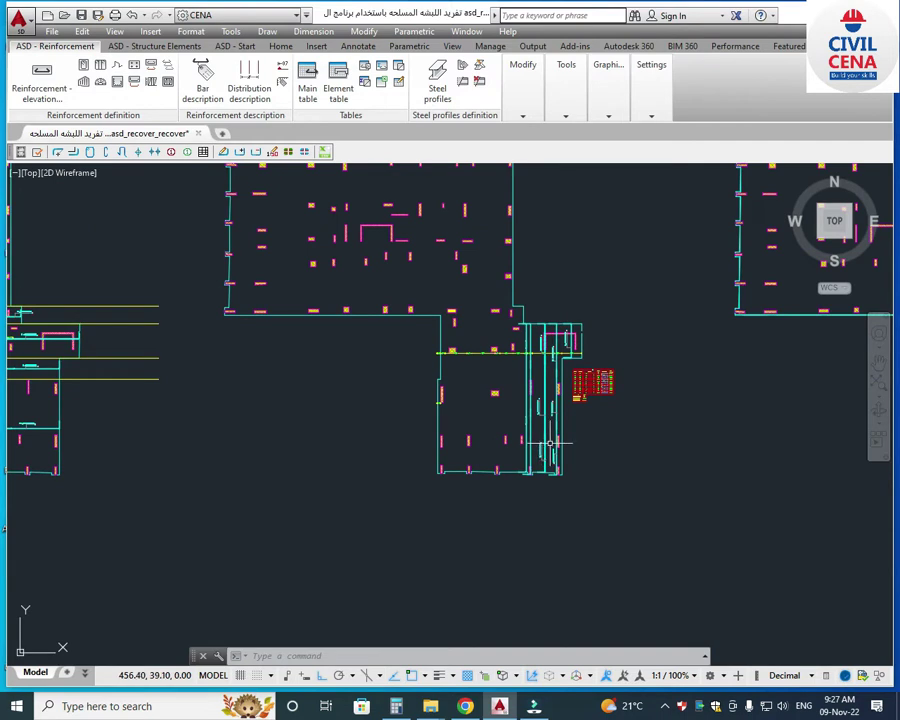
scroll(568, 475, "up", 2)
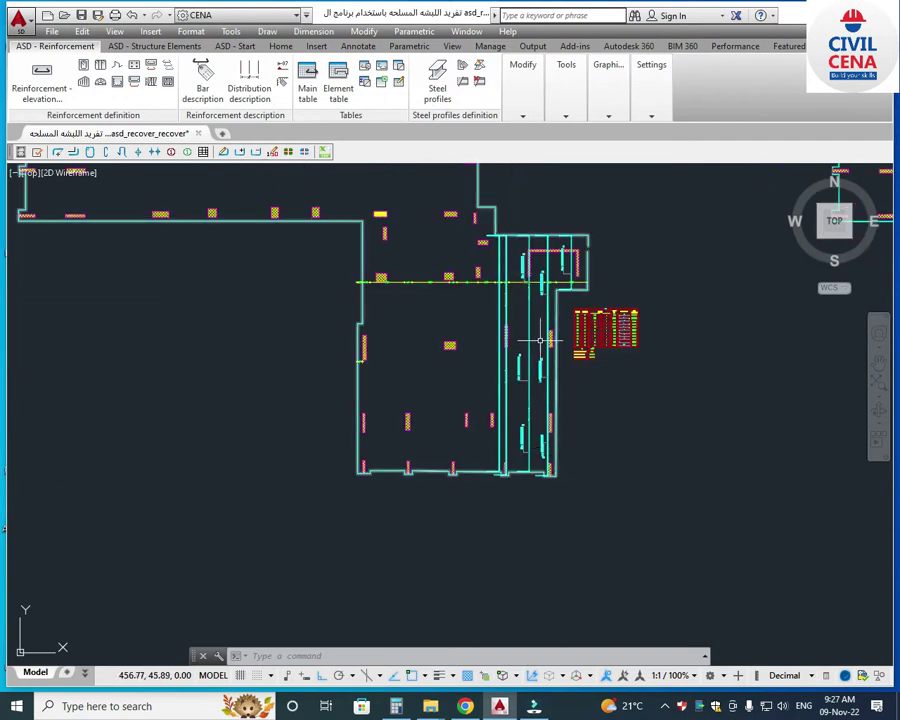
scroll(546, 287, "up", 5)
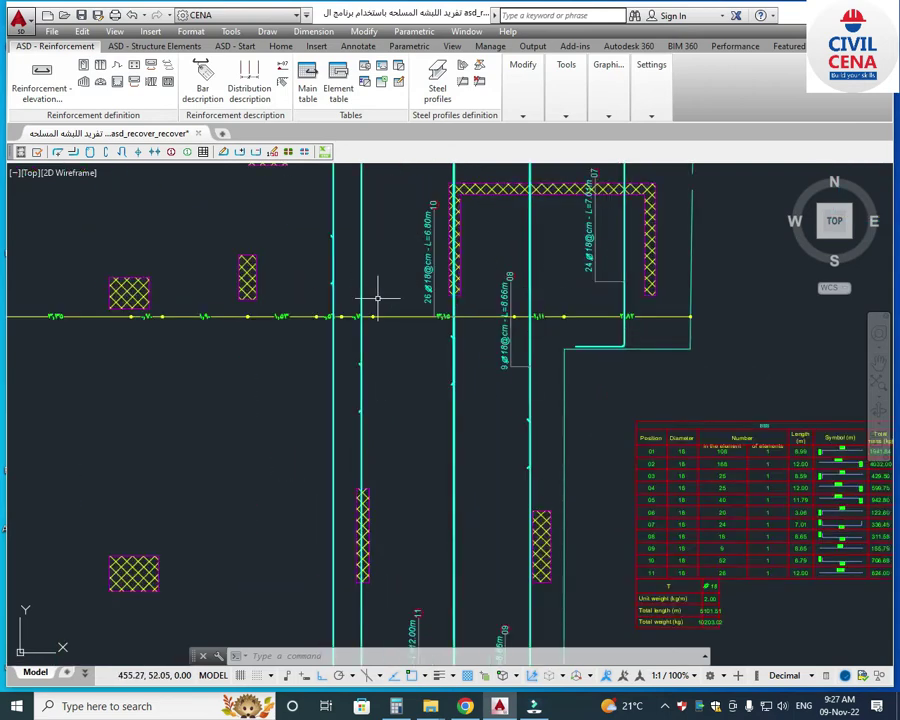
Examine the BBS table beside the vertical-bar plan, including bar counts, lengths, shapes and the total weight rows.
scroll(378, 298, "down", 2)
middle_click_drag(580, 496, 436, 396)
scroll(445, 291, "up", 2)
scroll(445, 291, "up", 4)
scroll(420, 275, "down", 2)
middle_click_drag(462, 436, 454, 373)
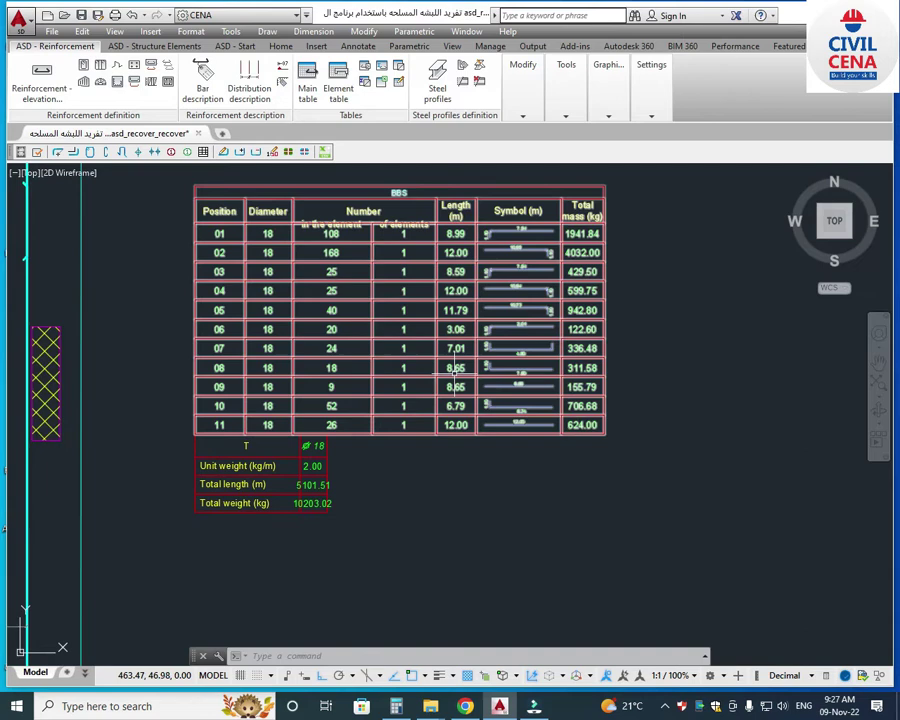
scroll(330, 218, "up", 2)
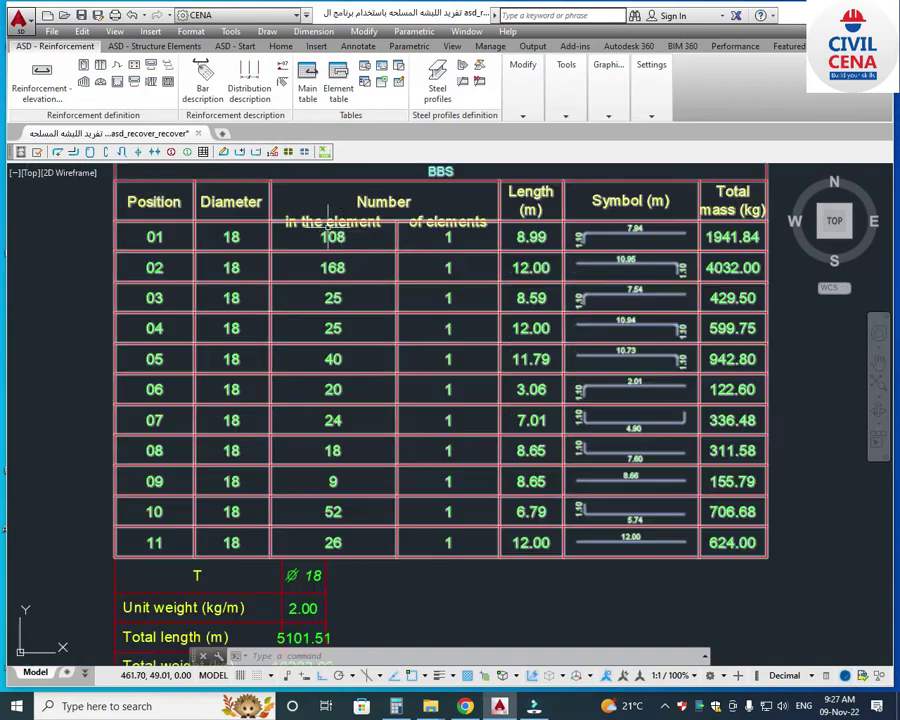
scroll(680, 244, "up", 2)
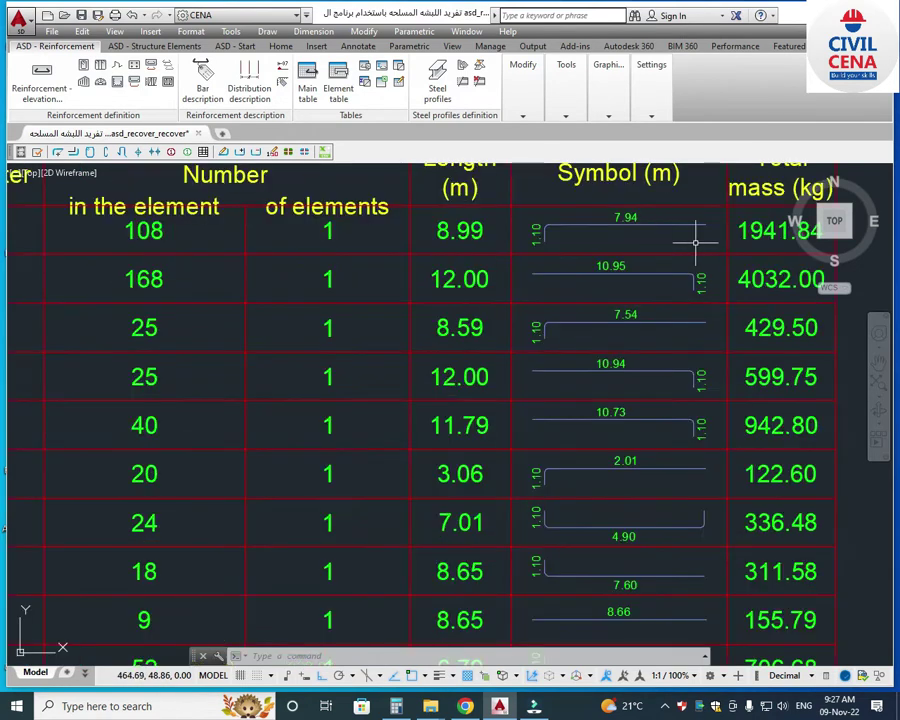
scroll(535, 280, "down", 4)
scroll(411, 446, "up", 4)
scroll(508, 438, "up", 4)
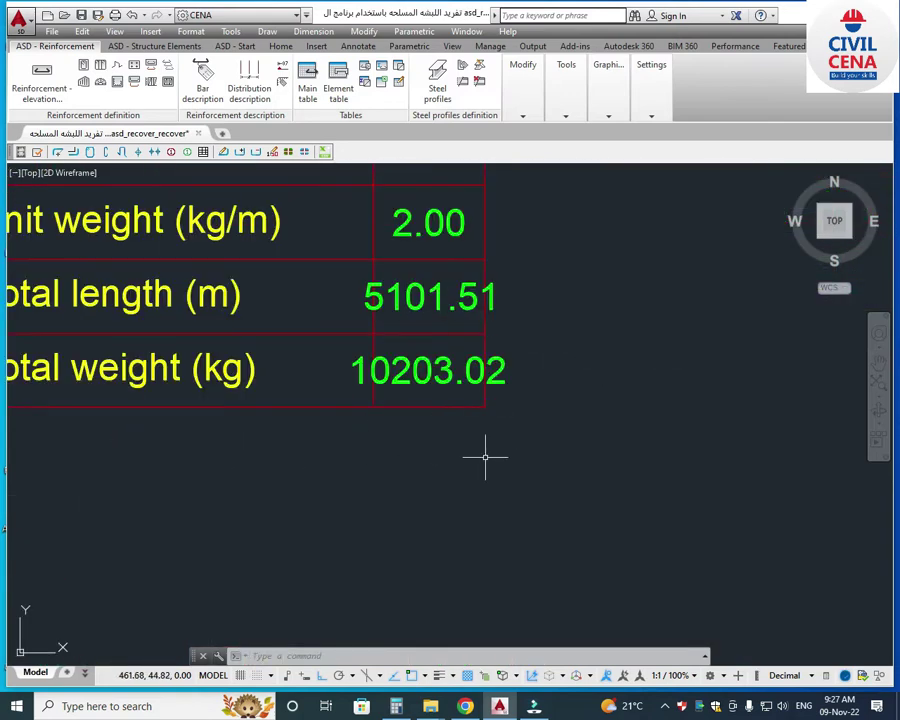
scroll(485, 458, "down", 5)
scroll(436, 477, "down", 2)
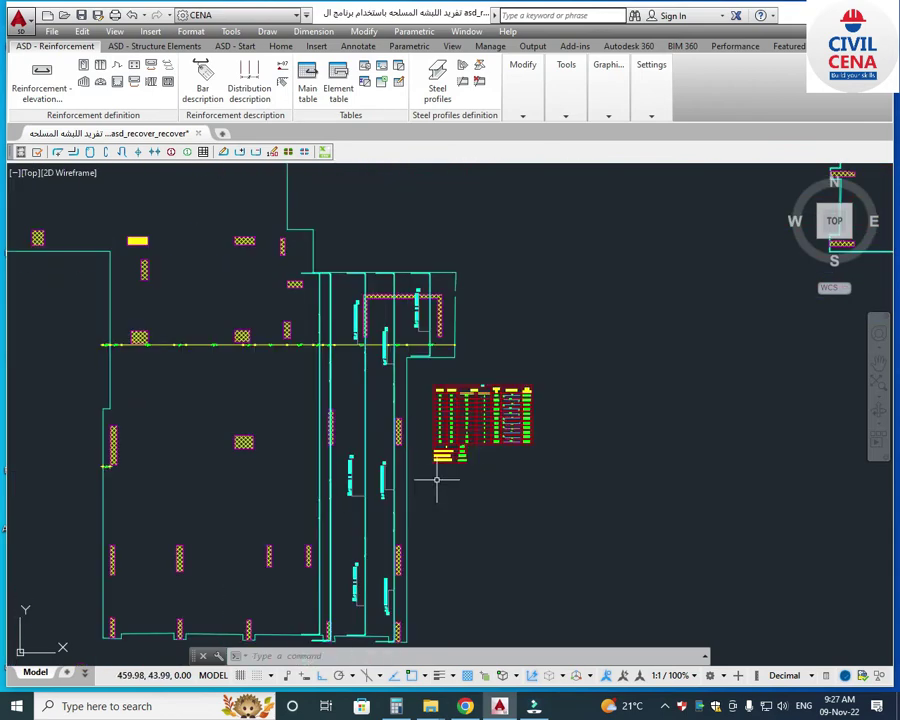
scroll(493, 460, "up", 2)
scroll(493, 460, "up", 8)
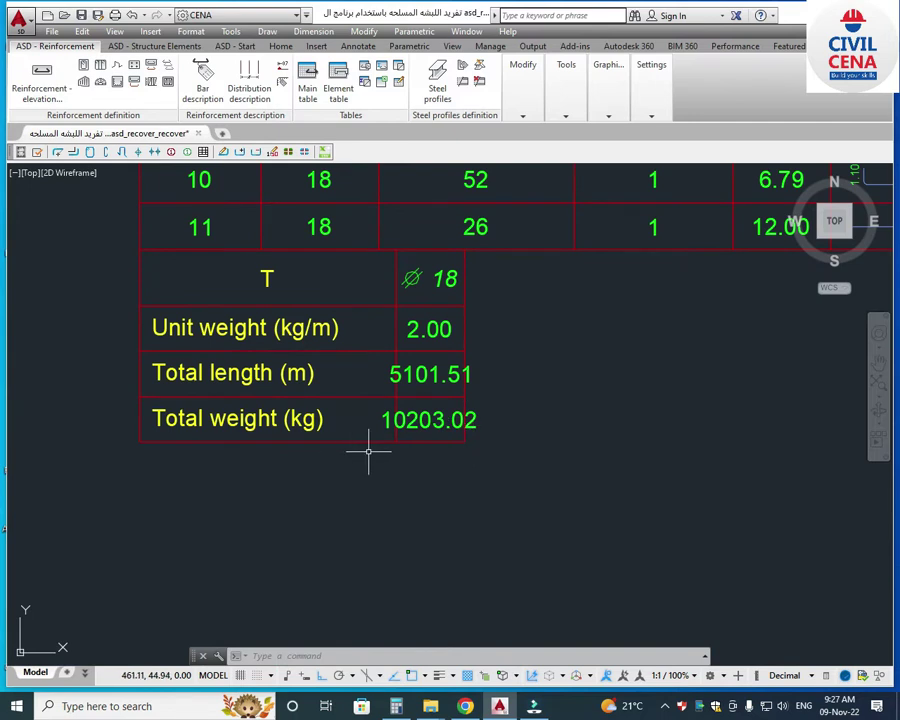
Examine the outline, columns and U-shaped core wall of the next plan copy, which has no reinforcement bars.
scroll(279, 447, "down", 8)
scroll(279, 447, "down", 2)
middle_click_drag(530, 492, 277, 450)
scroll(277, 450, "down", 3)
middle_click_drag(541, 487, 422, 477)
scroll(422, 477, "up", 4)
middle_click_drag(310, 422, 347, 461)
middle_click_drag(534, 325, 518, 444)
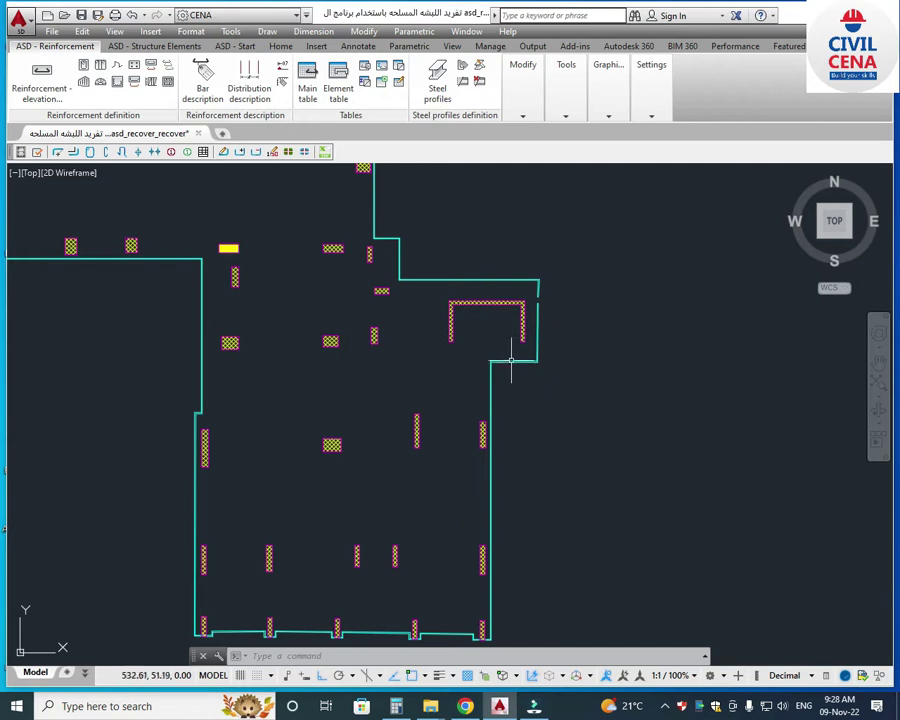
scroll(507, 356, "down", 2)
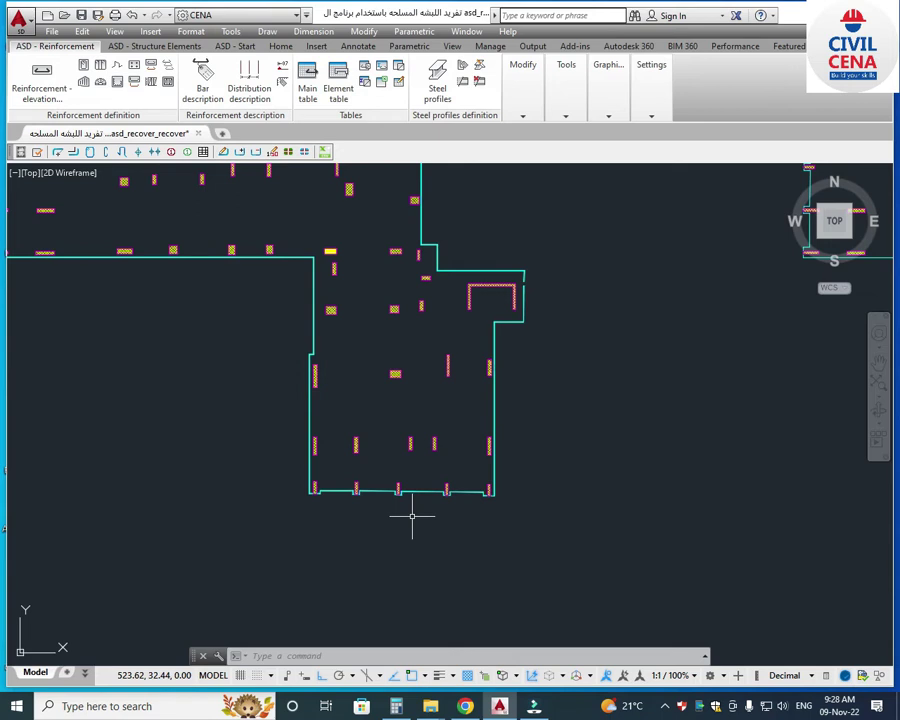
scroll(438, 502, "up", 2)
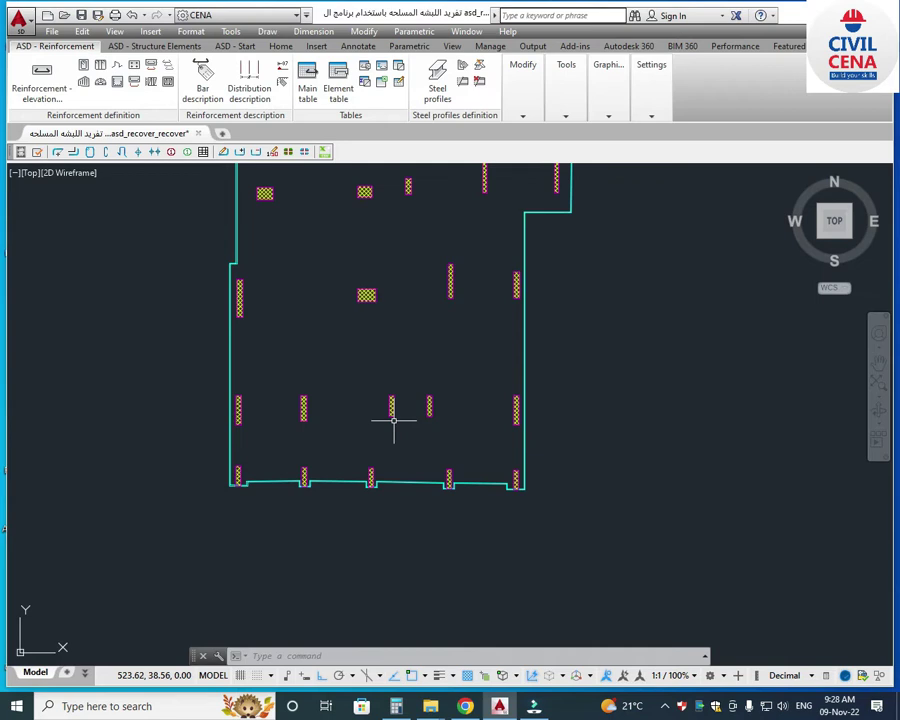
scroll(393, 420, "down", 2)
middle_click_drag(394, 421, 396, 442)
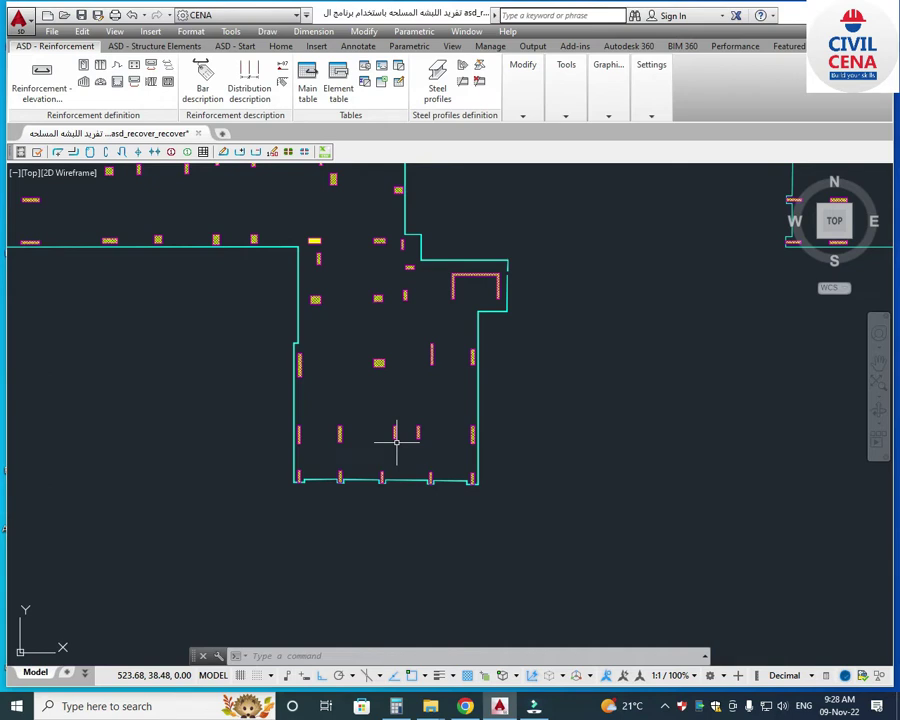
scroll(411, 465, "up", 2)
scroll(395, 392, "down", 2)
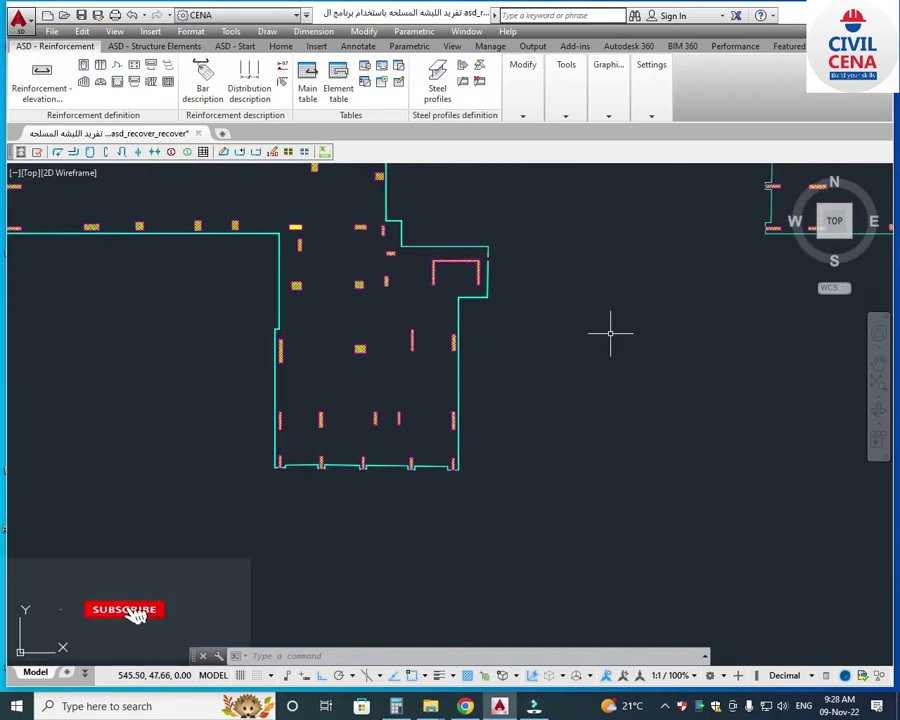
Draw a horizontal line from the step corner on the plan's western edge across to beyond its eastern edge.
scroll(408, 342, "up", 2)
middle_click_drag(345, 377, 346, 410)
type("L")
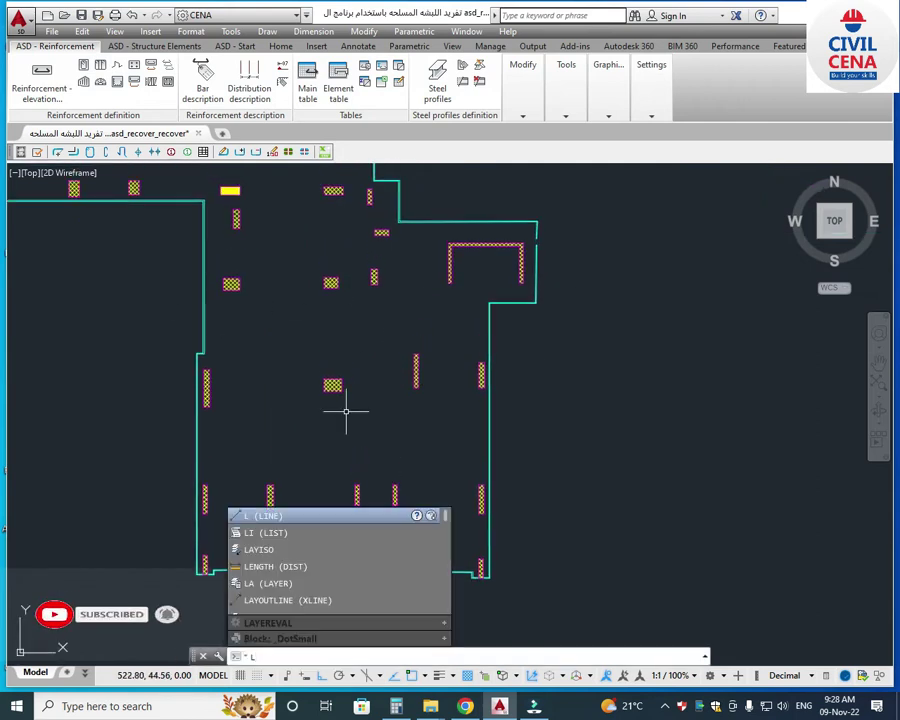
key("Return")
scroll(230, 354, "up", 2)
scroll(154, 347, "up", 3)
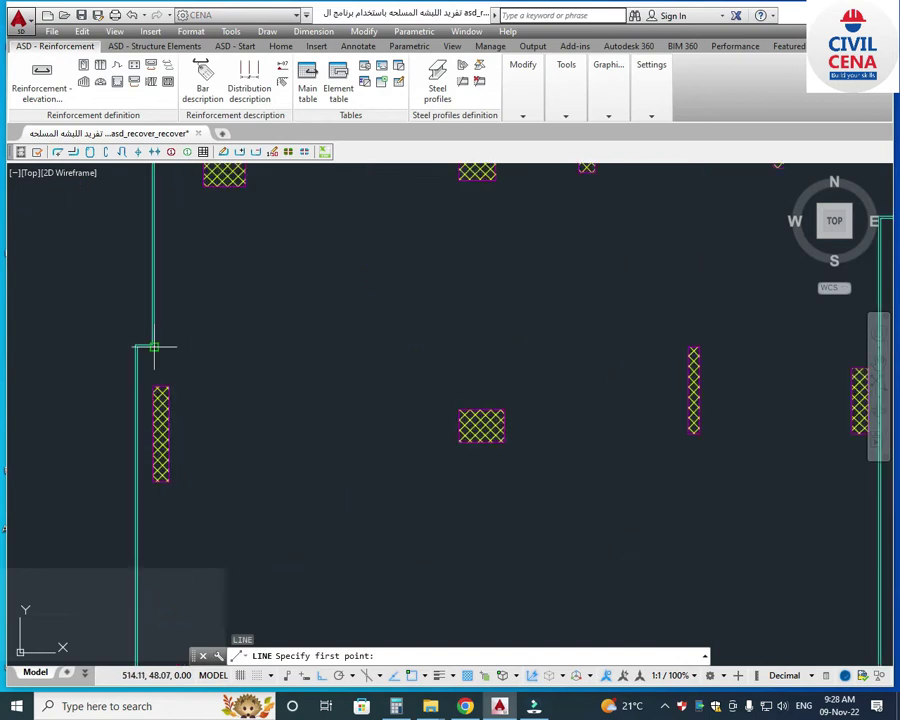
left_click(152, 346)
scroll(150, 344, "down", 4)
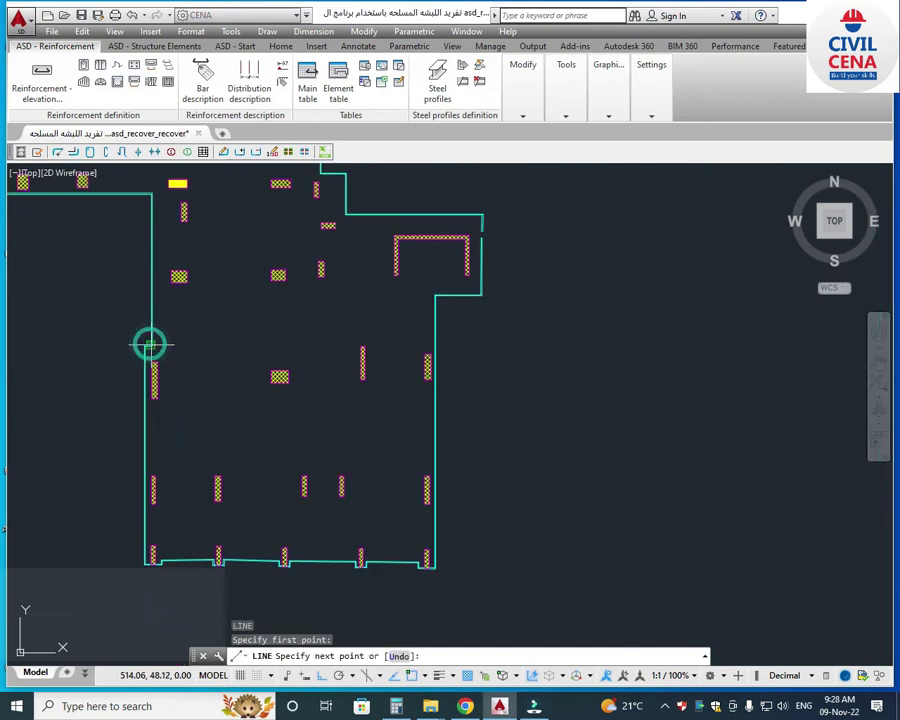
left_click(608, 347)
key("Return")
Offset the horizontal line with the Through and Multiple options, placing a copy at the lower edge of the eastern projection.
left_click(577, 345)
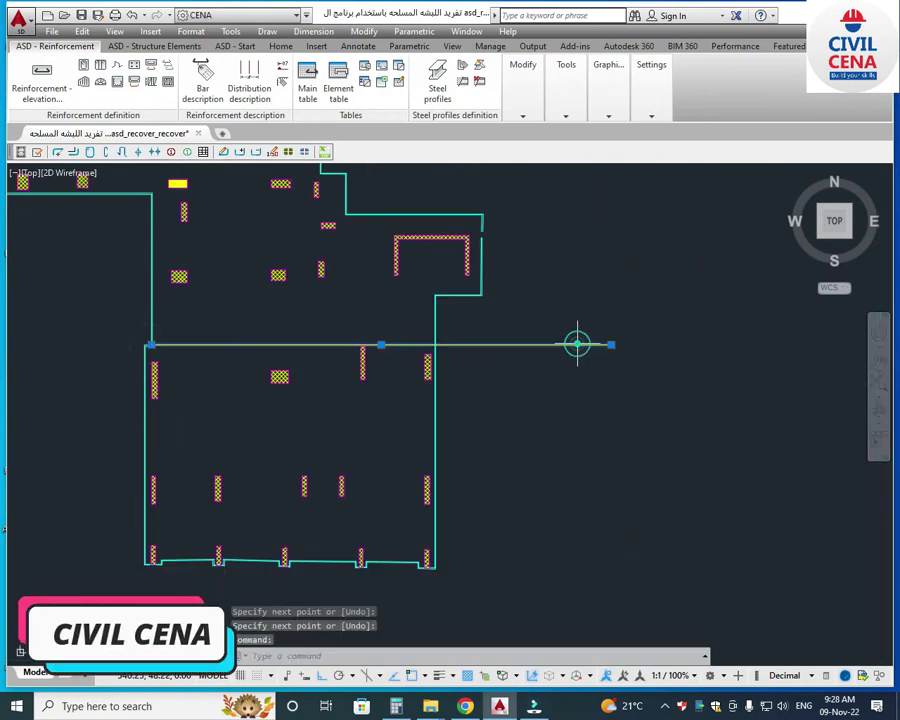
type("offset")
key("Return")
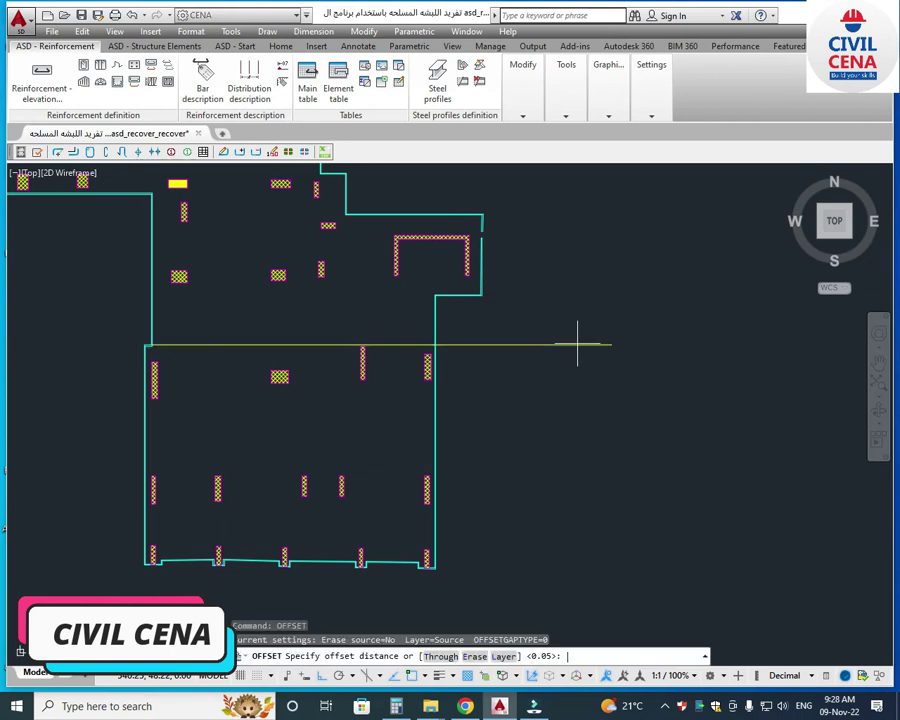
left_click(430, 657)
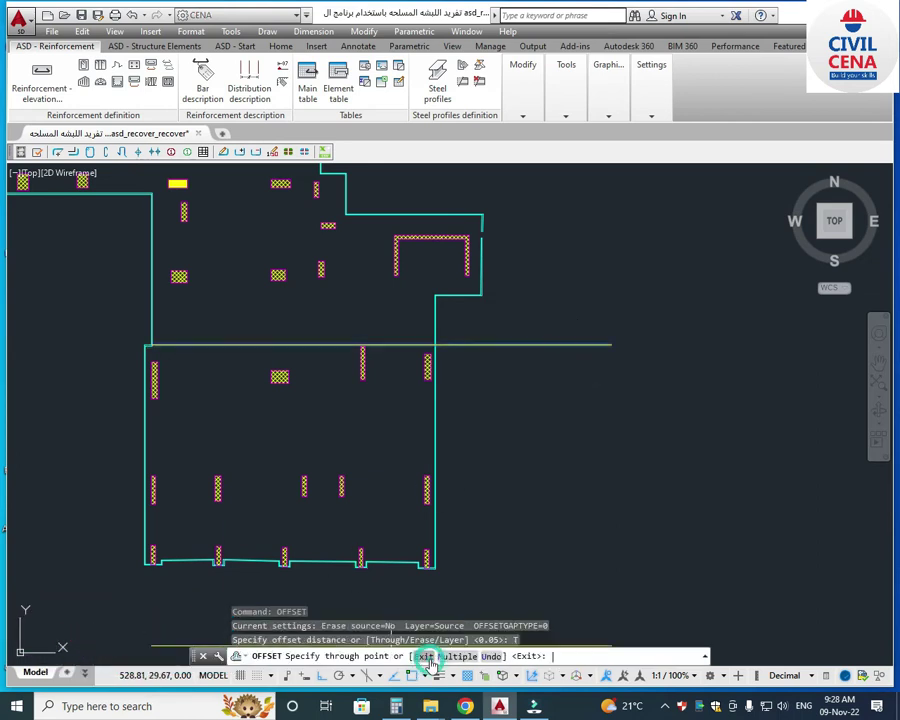
left_click(453, 657)
scroll(470, 290, "up", 2)
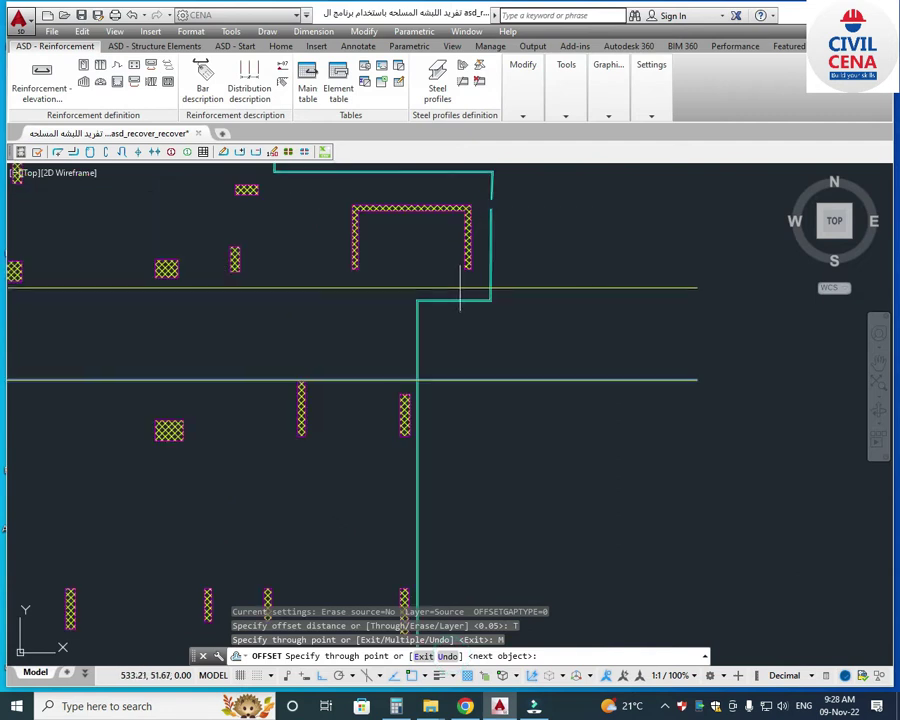
scroll(493, 300, "down", 4)
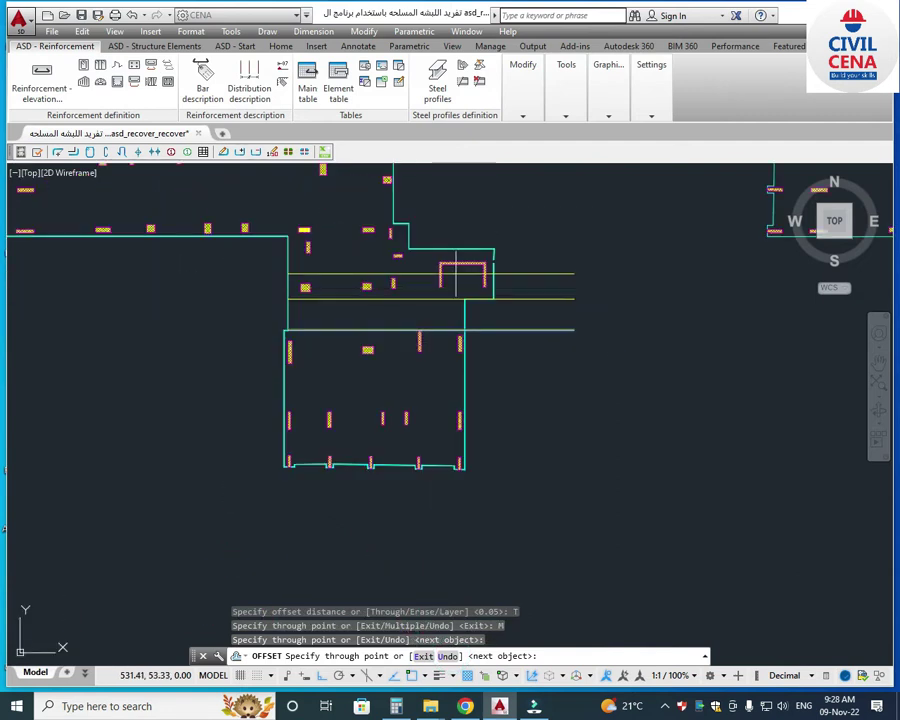
scroll(466, 258, "up", 4)
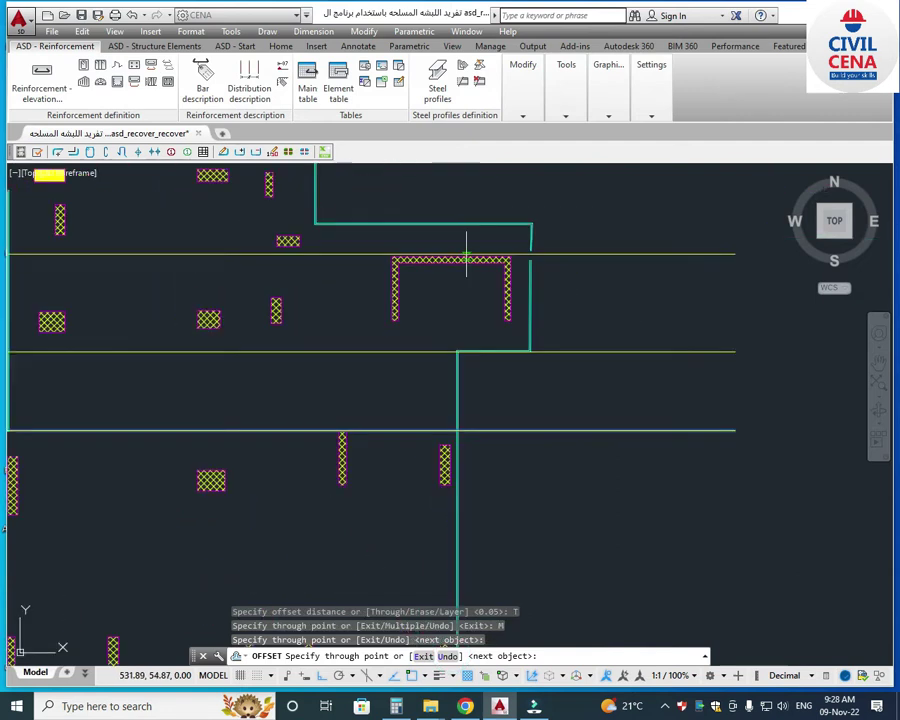
Add offset copies through the eastern projection's upper edge and the bottom and top of the U-shaped core wall.
left_click(315, 224)
scroll(315, 224, "down", 3)
scroll(330, 249, "up", 3)
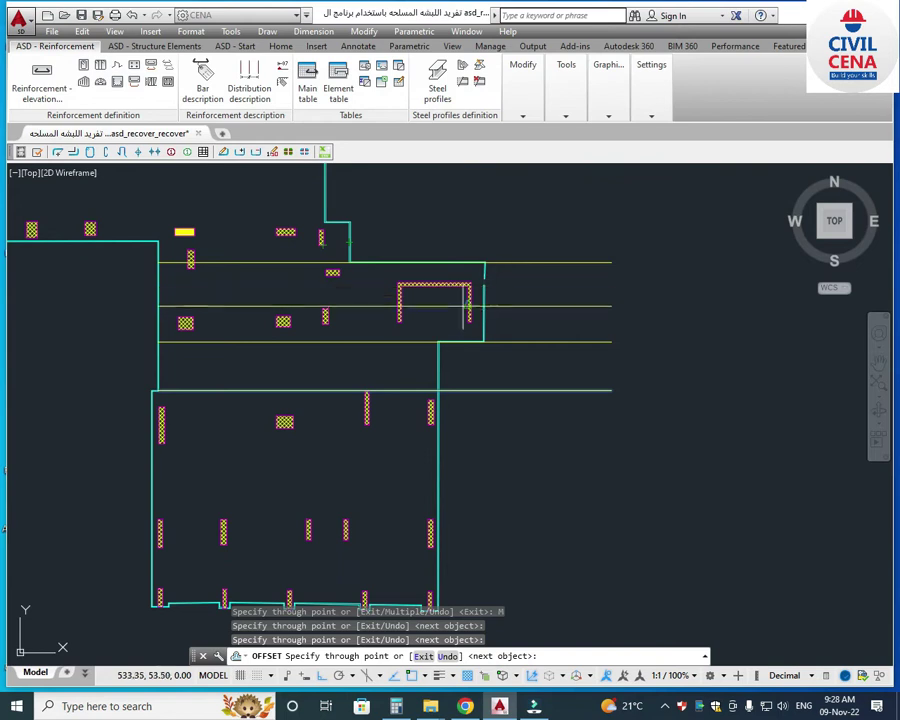
scroll(474, 331, "up", 2)
left_click(470, 317)
scroll(470, 318, "down", 2)
scroll(470, 317, "up", 2)
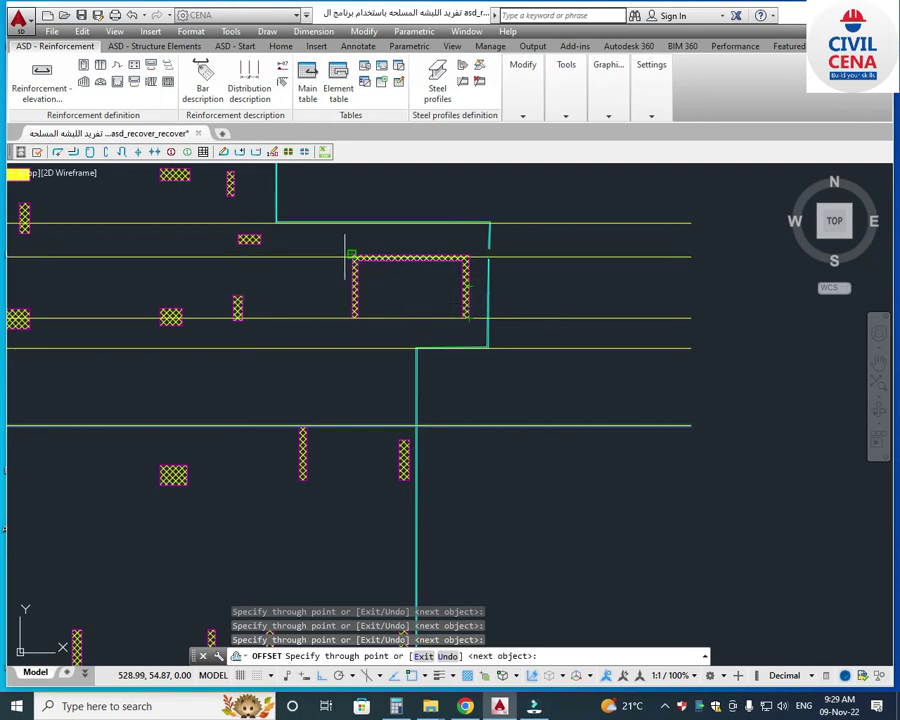
key("Escape")
Finish the offsets and add a vertical linear dimension from the plan's lower edge up to the lowest guide line.
scroll(432, 322, "down", 5)
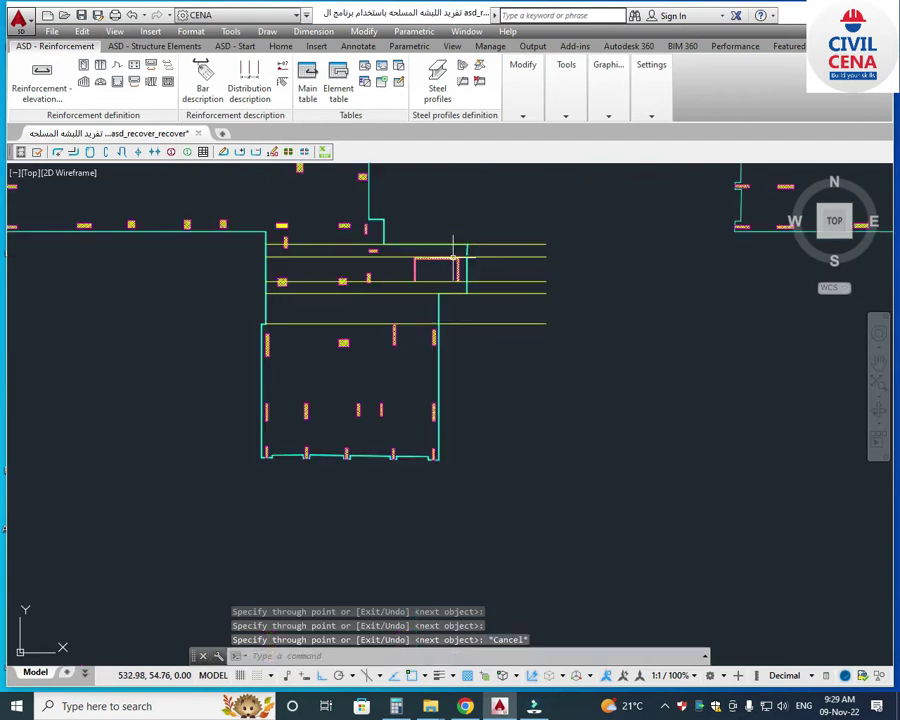
scroll(432, 322, "up", 4)
middle_click_drag(440, 337, 444, 419)
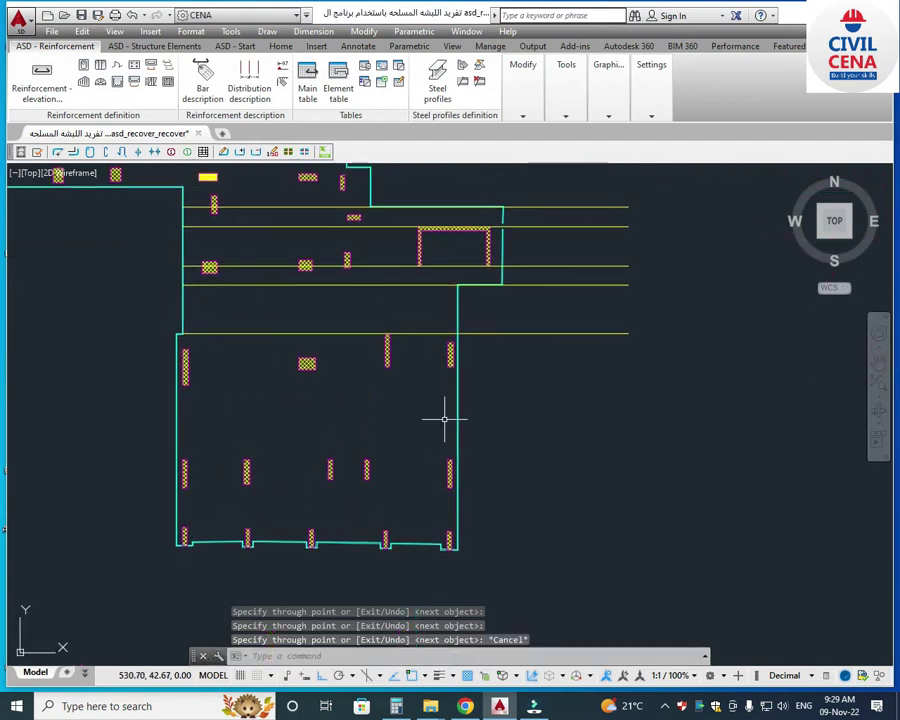
left_click(358, 46)
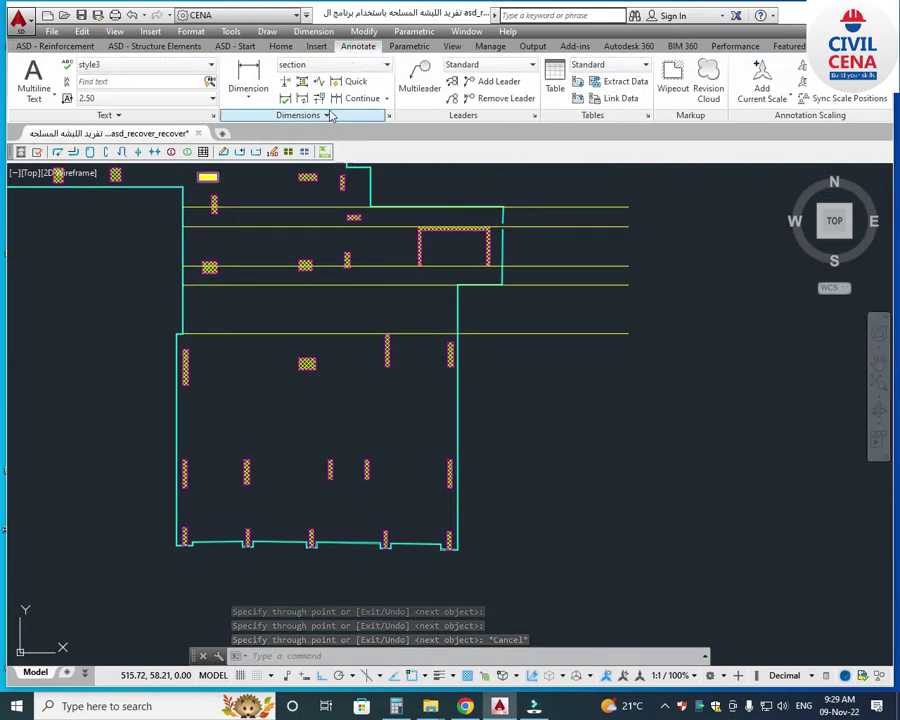
left_click(248, 88)
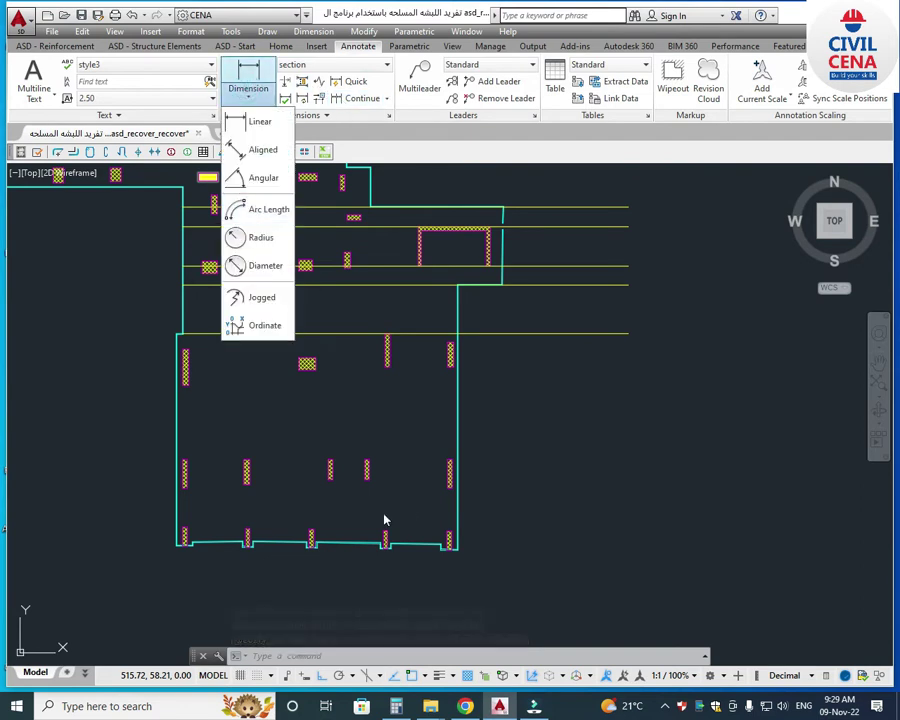
left_click(255, 121)
scroll(417, 537, "up", 2)
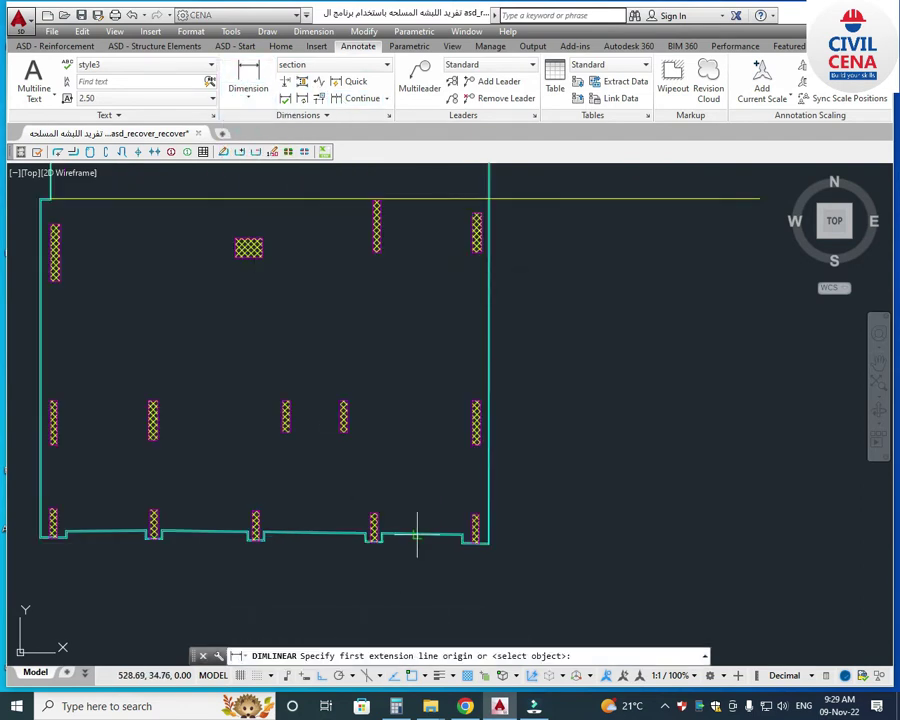
left_click(417, 537)
scroll(417, 537, "down", 2)
left_click(410, 323)
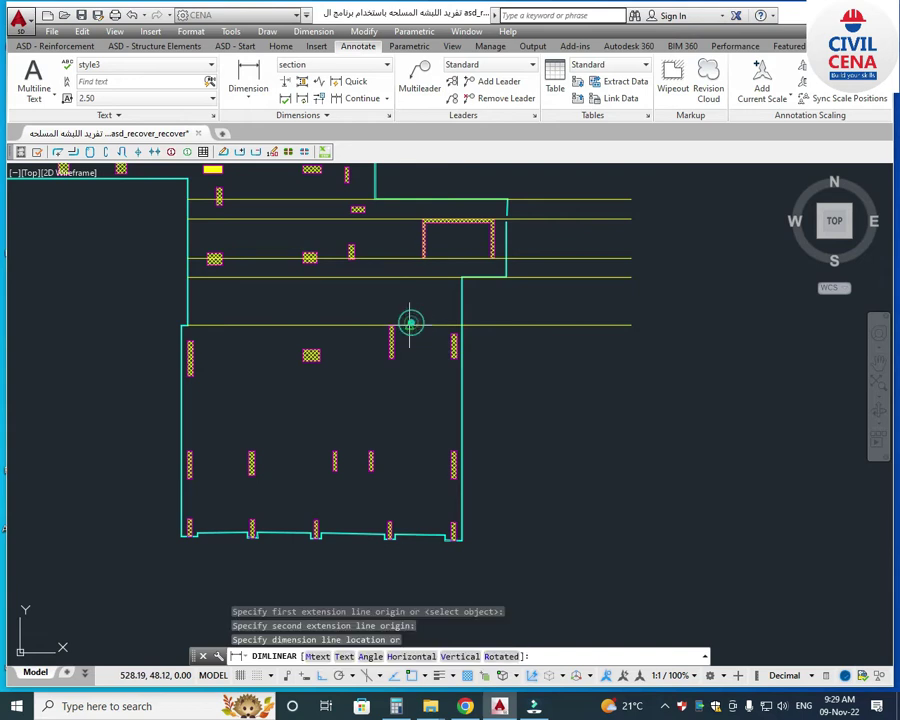
left_click(409, 390)
Continue the dimension chain upward to the eastern projection's lower edge and the bottom and top of the U-shaped core wall.
scroll(410, 457, "up", 2)
scroll(410, 457, "down", 2)
scroll(400, 352, "up", 3)
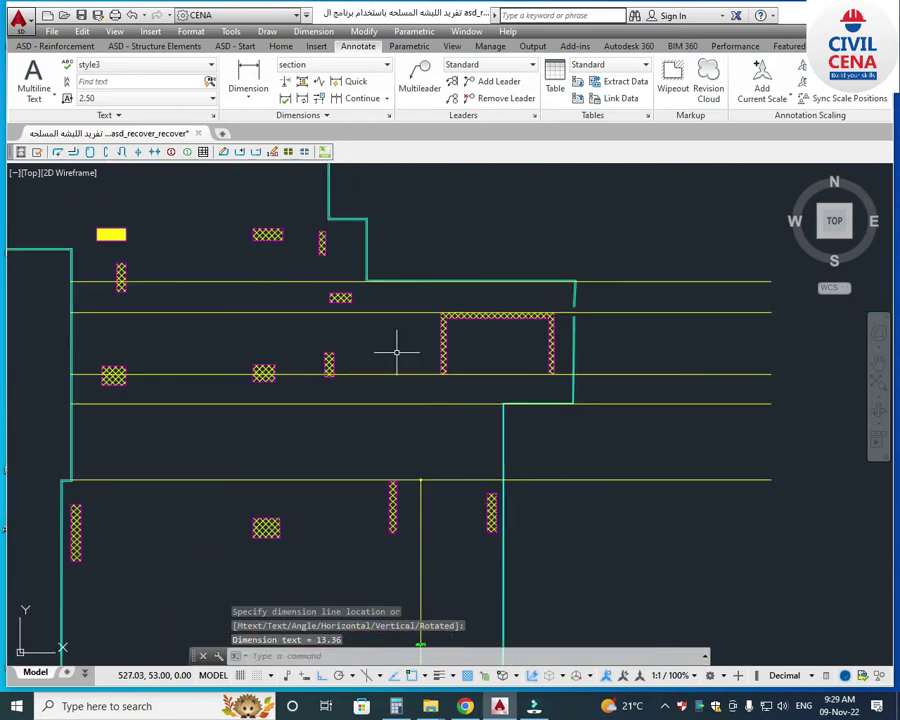
left_click(350, 97)
scroll(414, 376, "up", 4)
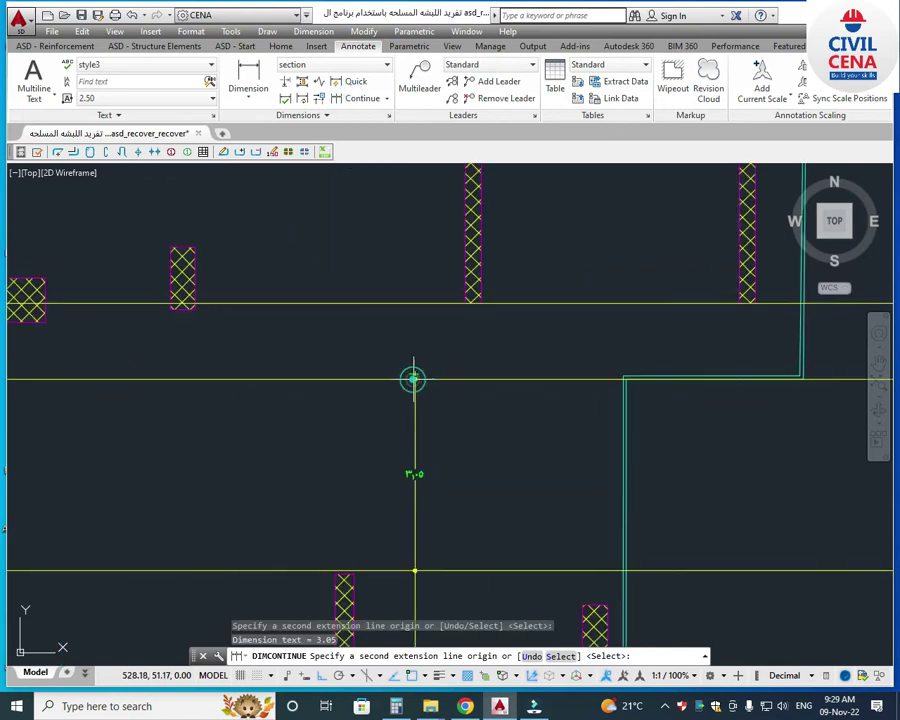
left_click(415, 302)
scroll(414, 310, "down", 3)
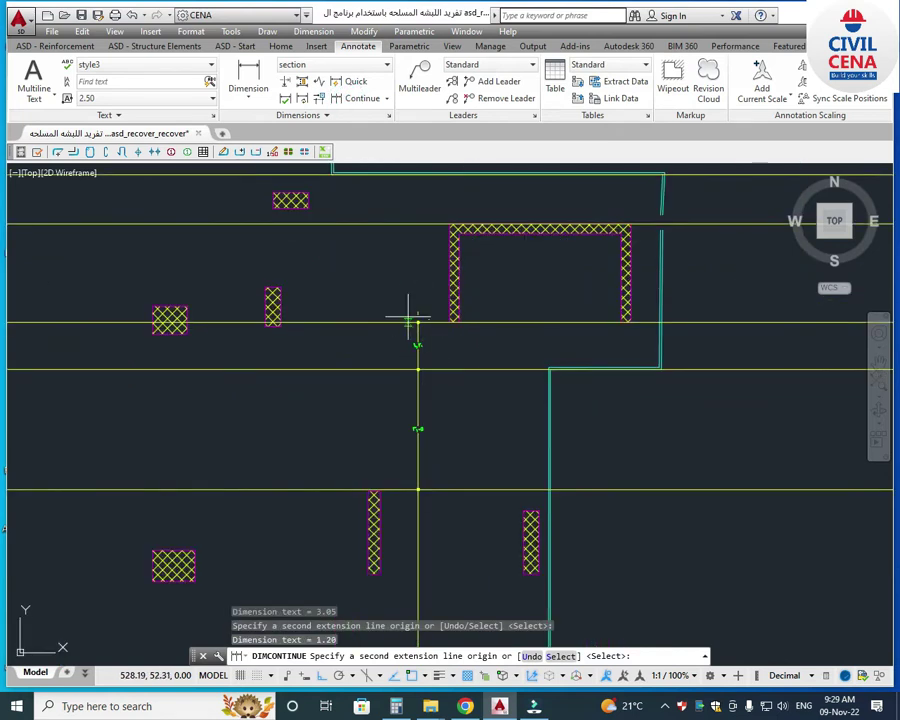
middle_click_drag(414, 324, 408, 458)
left_click(417, 368)
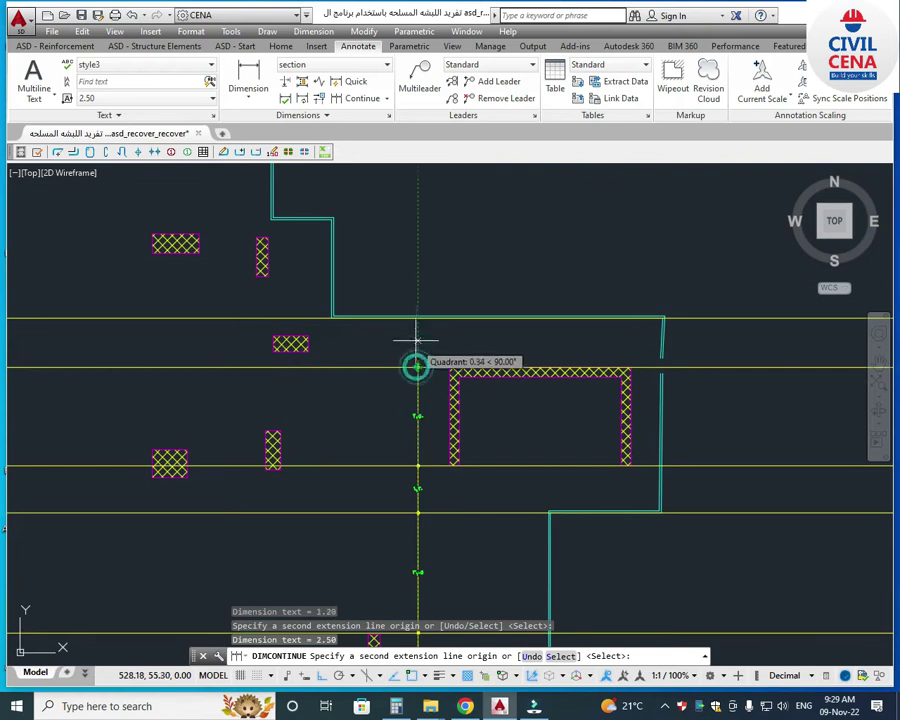
Continue the dimension chain to the eastern projection's upper edge and the outline step above it, and end the chain.
scroll(418, 316, "up", 4)
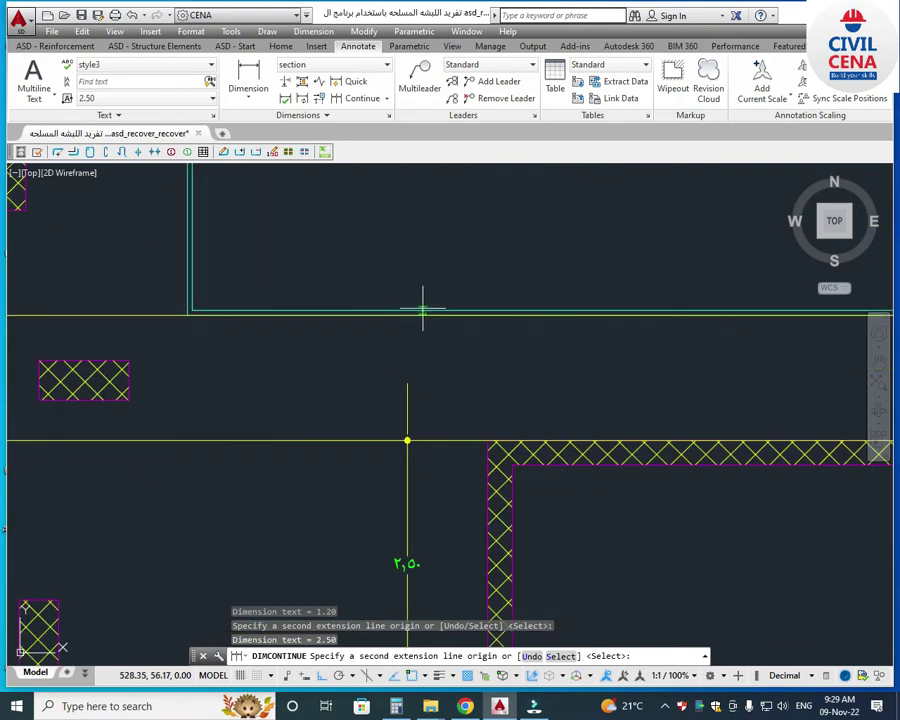
left_click(407, 310)
scroll(408, 340, "down", 5)
scroll(352, 291, "up", 3)
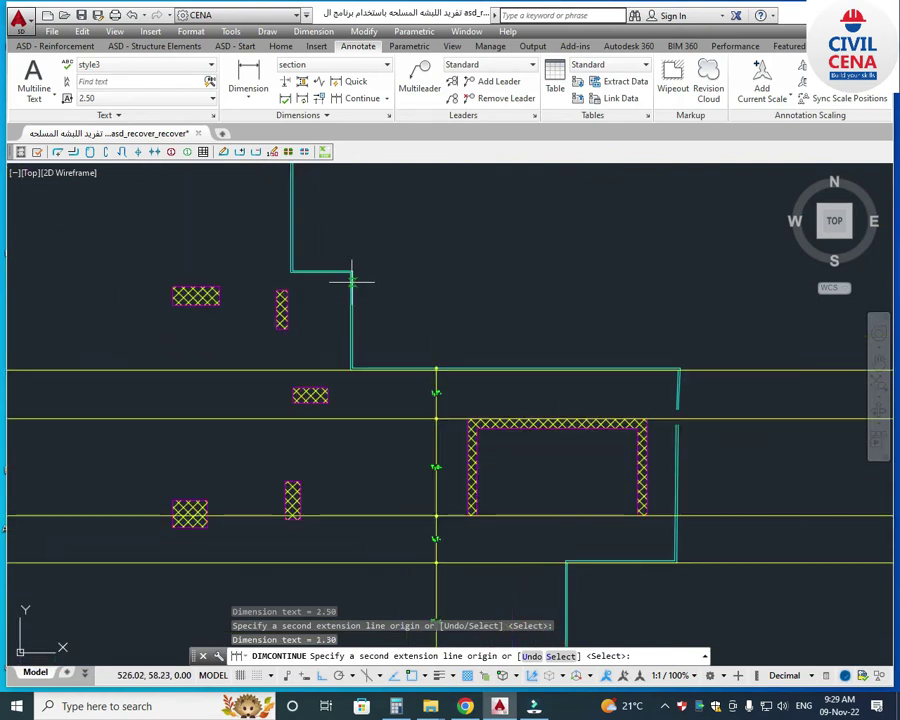
left_click(436, 267)
scroll(436, 268, "down", 4)
scroll(437, 245, "up", 2)
key("Return")
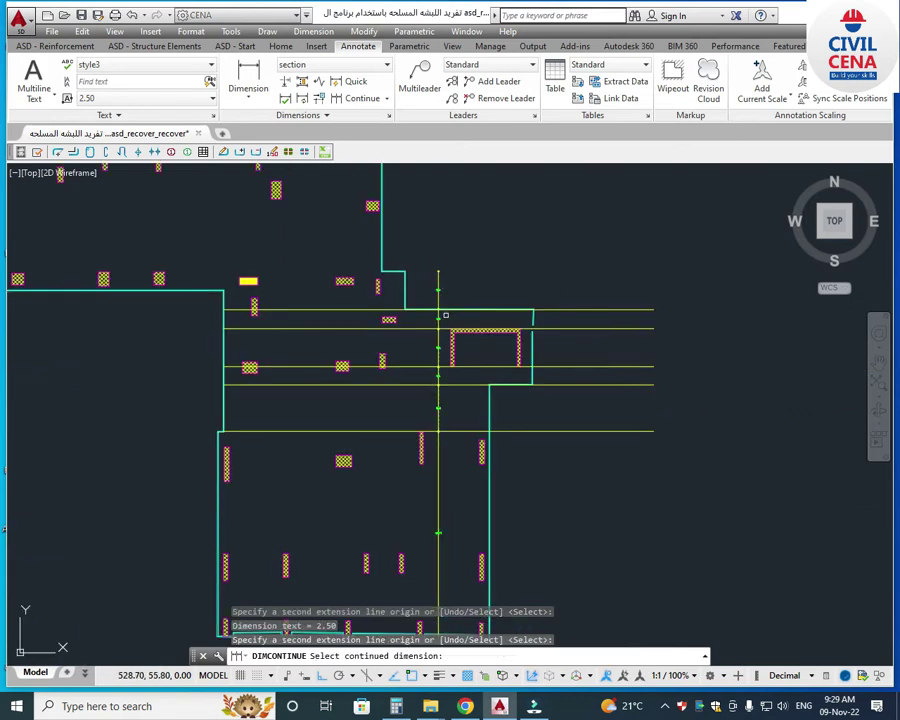
scroll(450, 390, "up", 2)
middle_click_drag(436, 408, 447, 176)
key("Escape")
Examine the column rows and slab edges in the lowest strip of the plan.
middle_click_drag(404, 498, 448, 517)
scroll(494, 440, "down", 2)
scroll(440, 406, "up", 2)
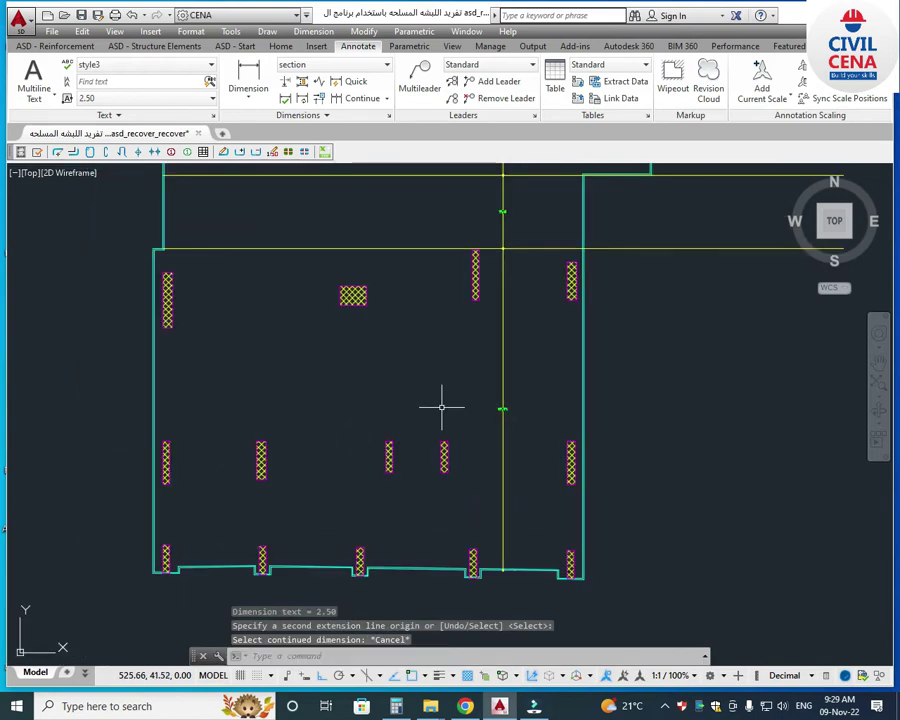
middle_click_drag(440, 406, 462, 424)
scroll(549, 430, "up", 2)
scroll(552, 376, "down", 2)
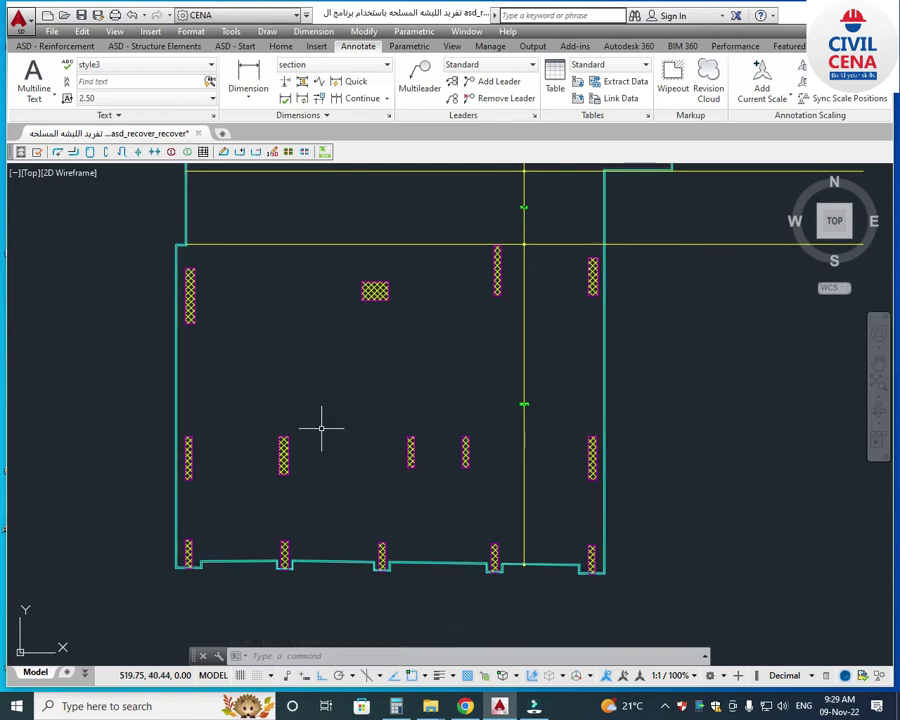
scroll(215, 433, "up", 2)
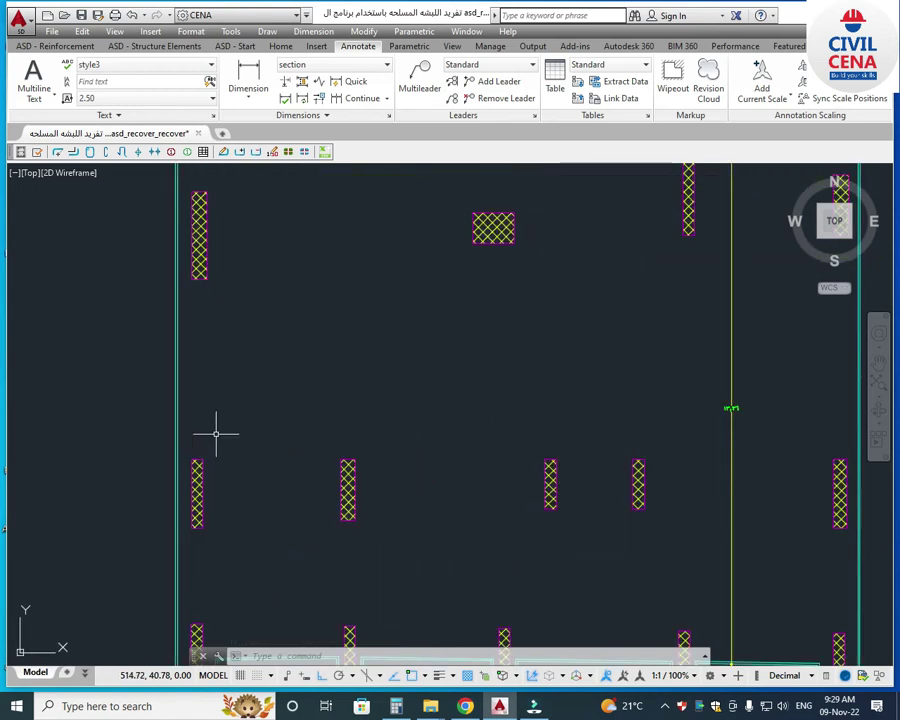
left_click(52, 46)
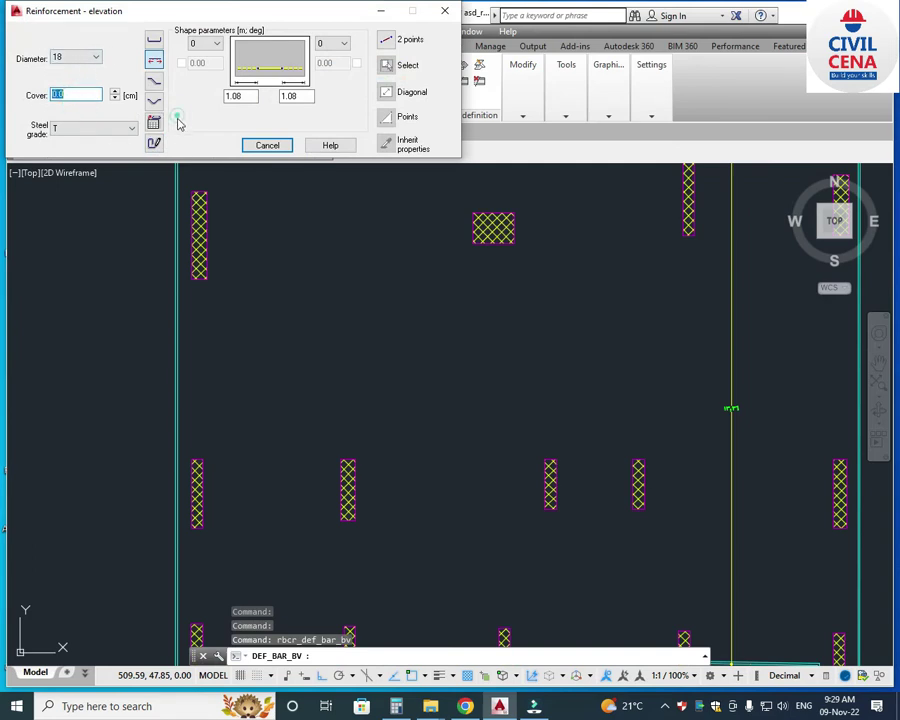
left_click(405, 66)
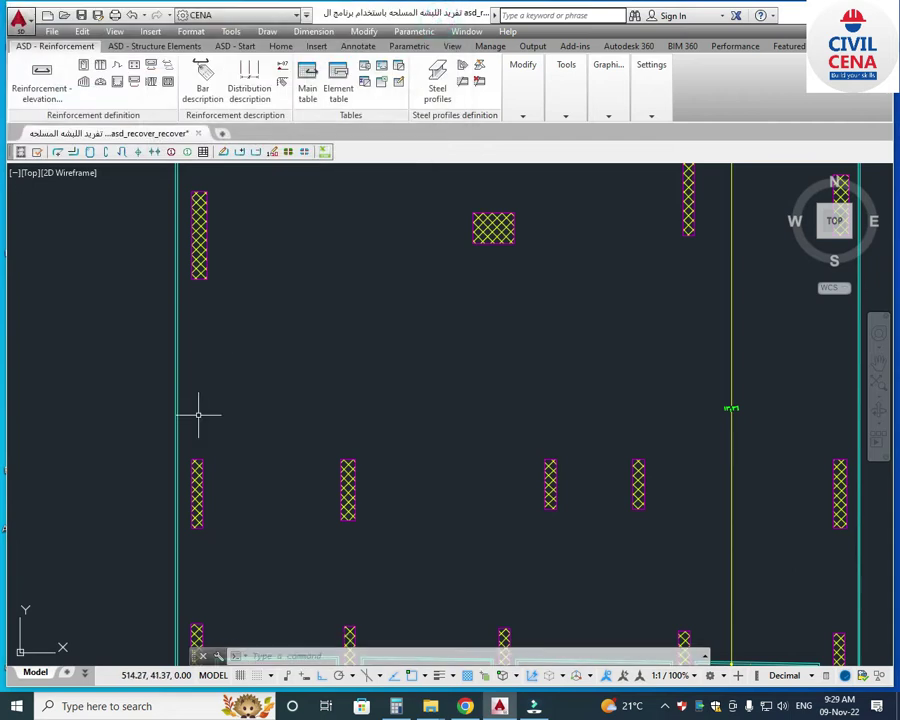
middle_click_drag(197, 414, 177, 315)
scroll(172, 565, "up", 2)
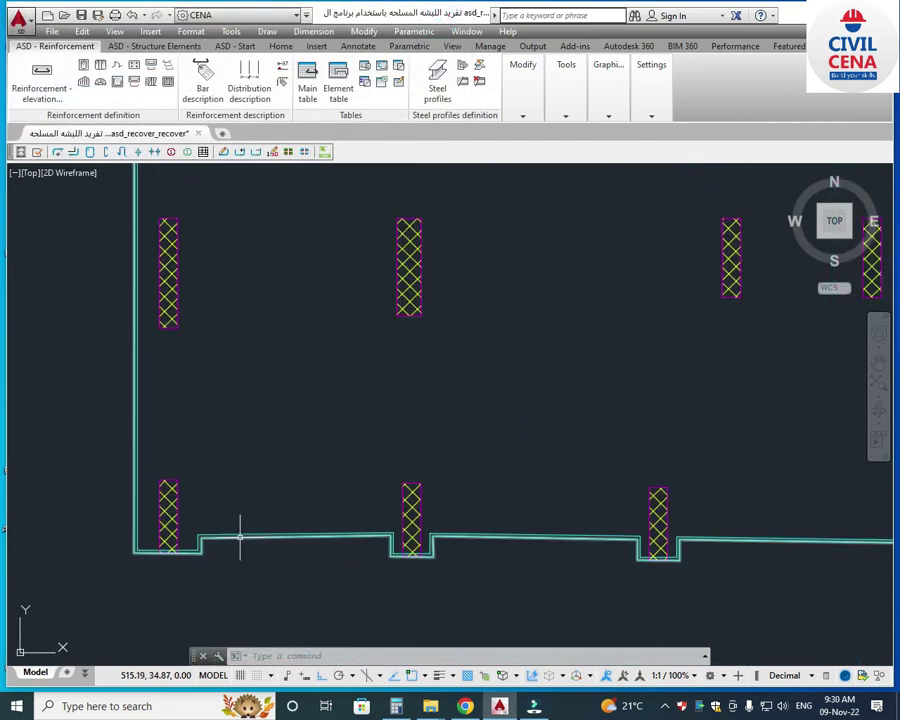
left_click(136, 435)
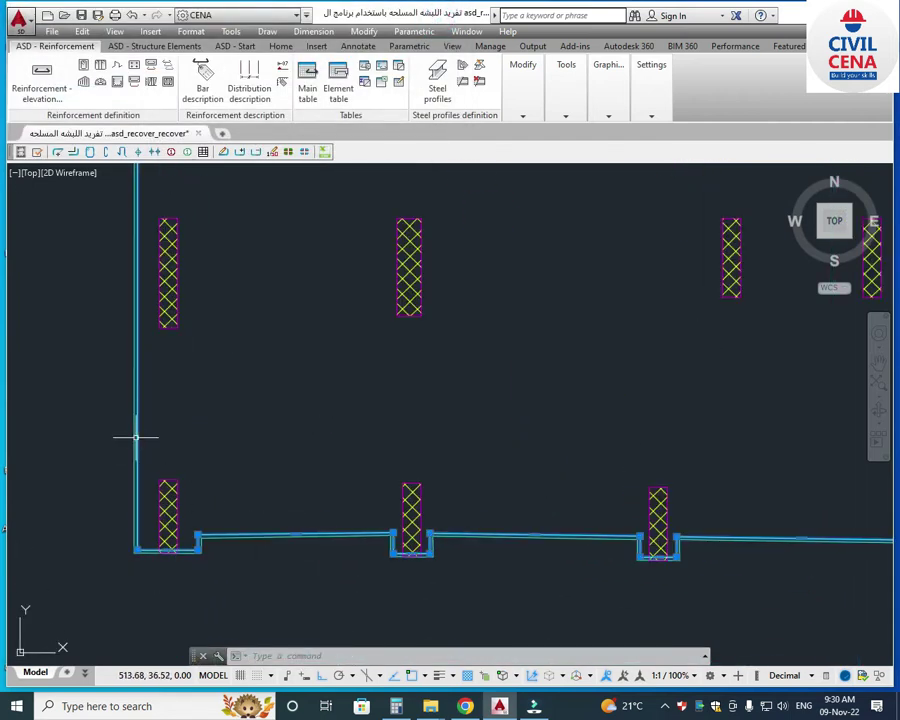
scroll(136, 436, "down", 4)
key("Escape")
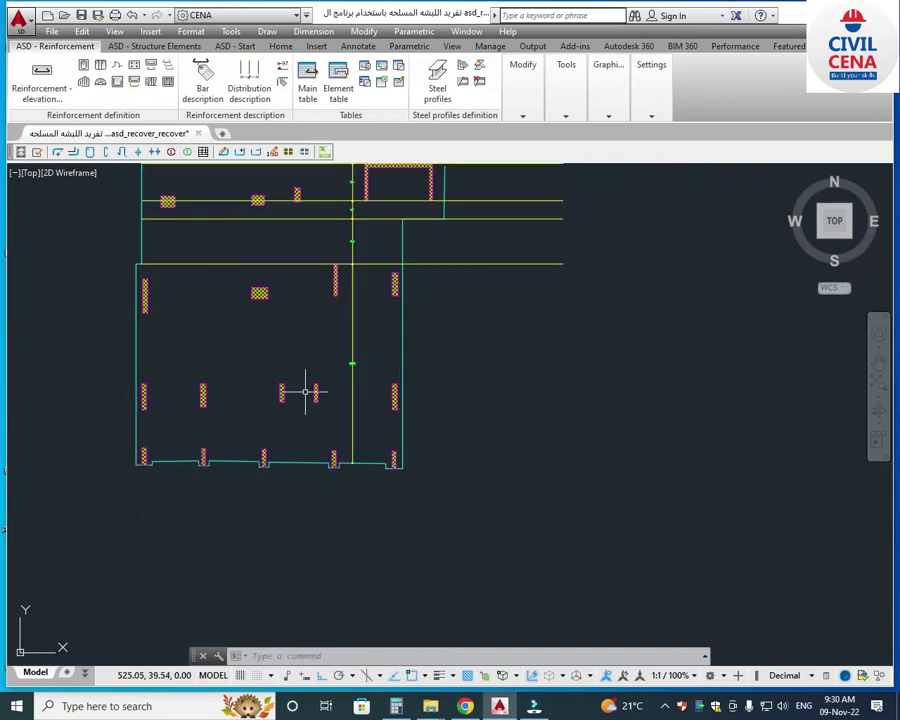
Offset the plan outline inward by 0.05.
scroll(410, 350, "up", 3)
left_click(432, 341)
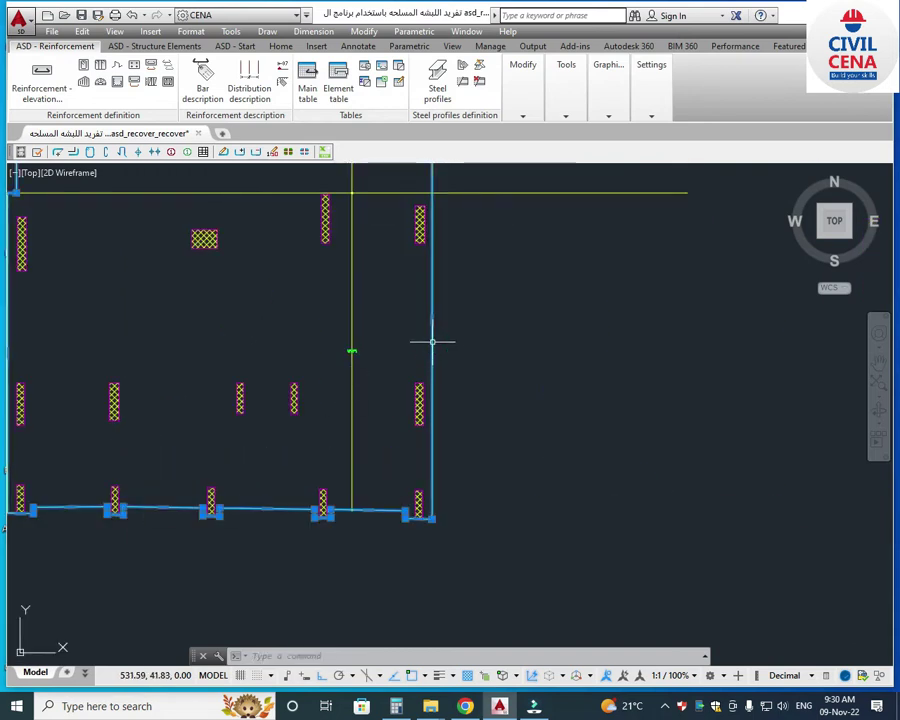
type("off")
key("Return")
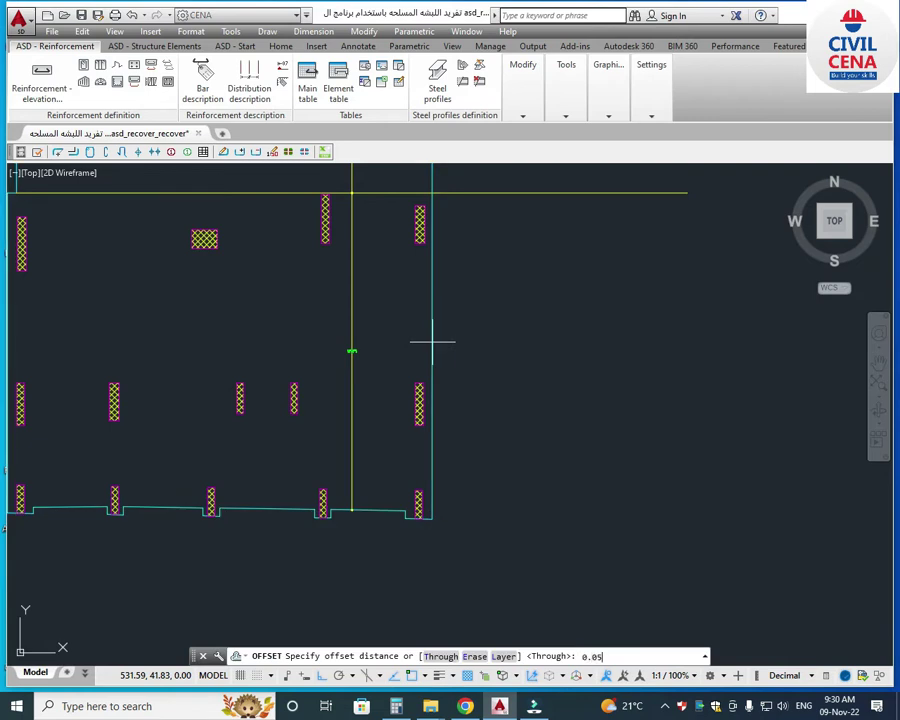
type("0.05")
key("Return")
left_click(432, 341)
left_click(400, 304)
scroll(437, 374, "up", 4)
scroll(453, 387, "down", 4)
middle_click_drag(258, 433, 356, 472)
key("Escape")
Define an elevation bar with 90-degree bends at both ends and a 1.10 m leg at its beginning.
scroll(130, 403, "up", 2)
middle_click_drag(137, 410, 182, 430)
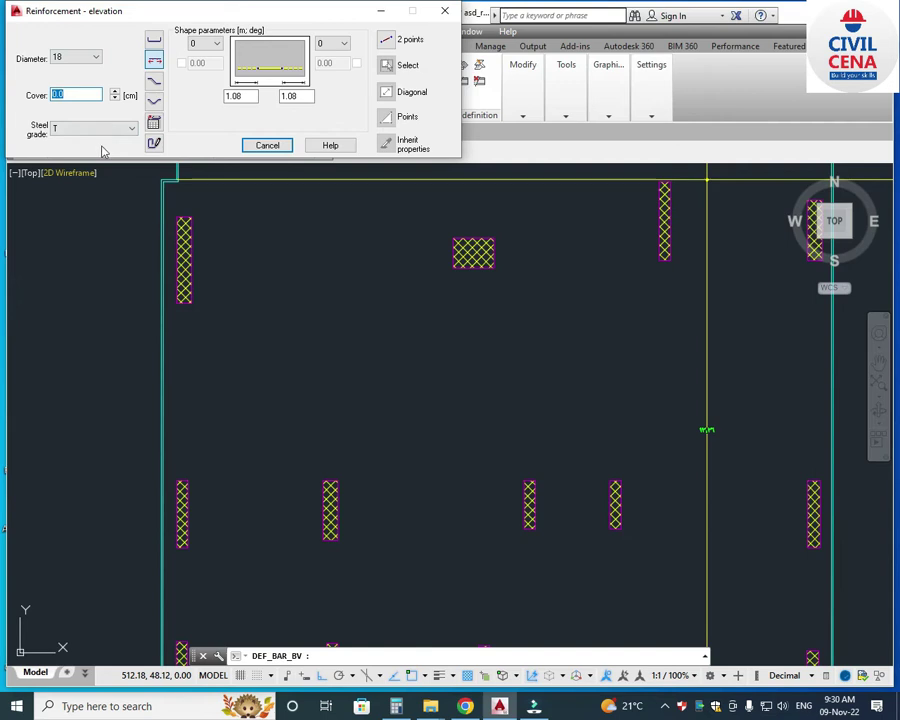
left_click(154, 40)
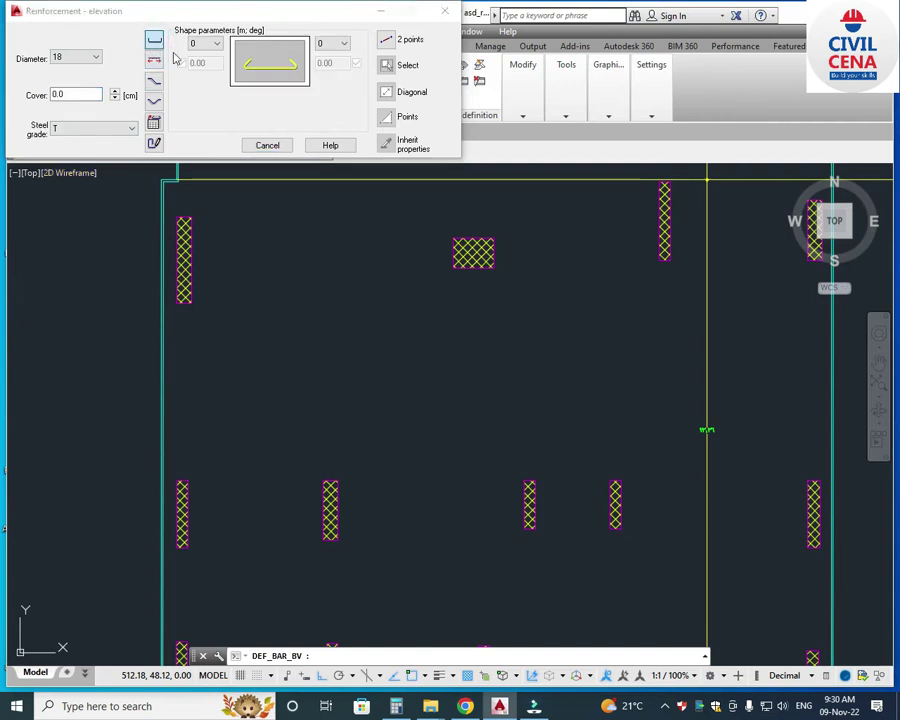
left_click(210, 46)
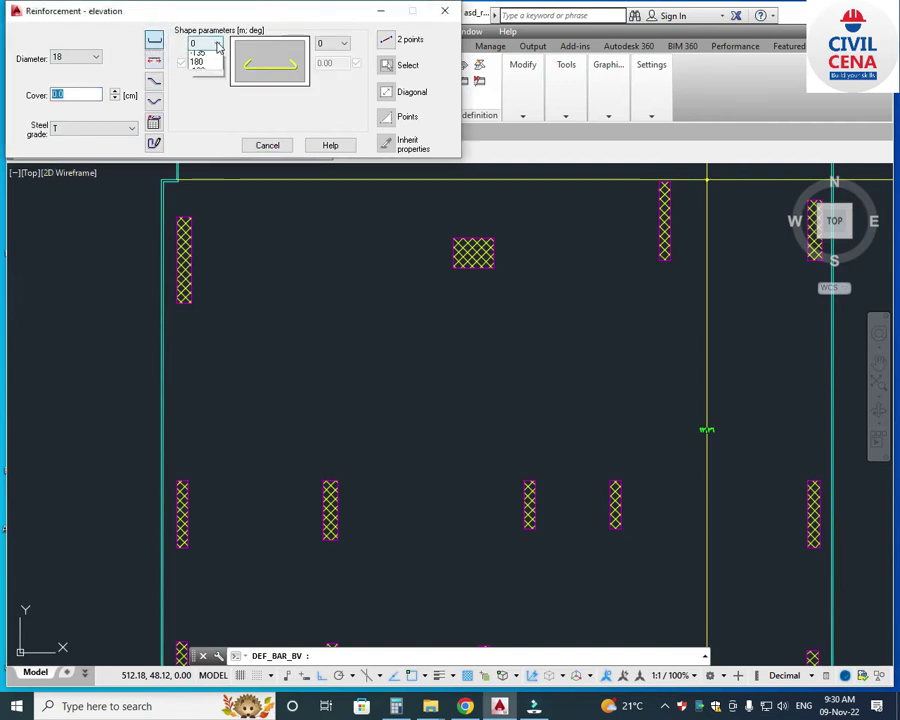
left_click(206, 65)
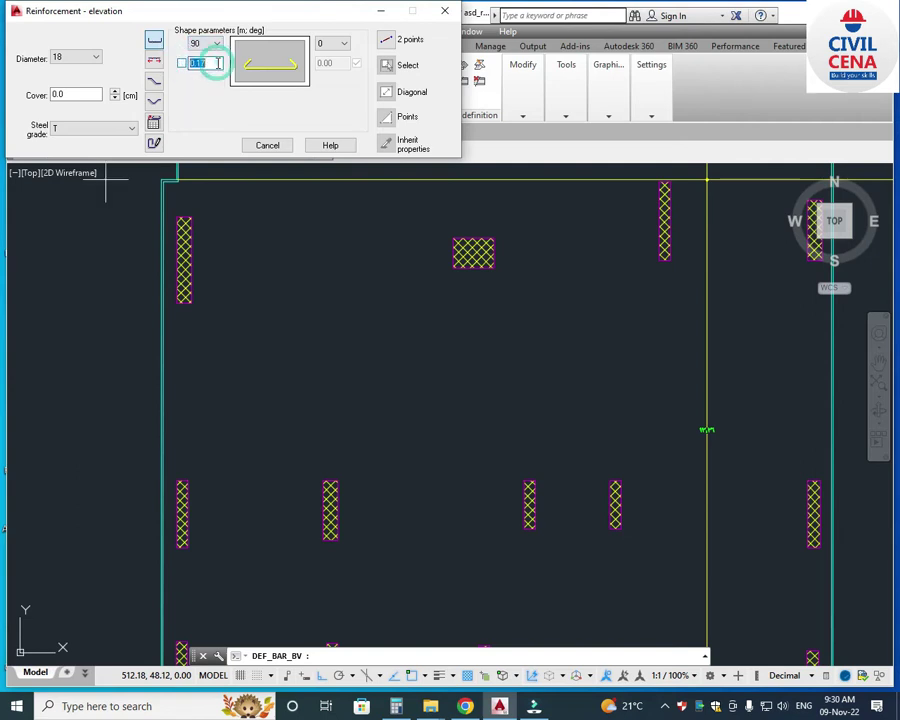
left_click(337, 47)
left_click(330, 62)
left_click(356, 63)
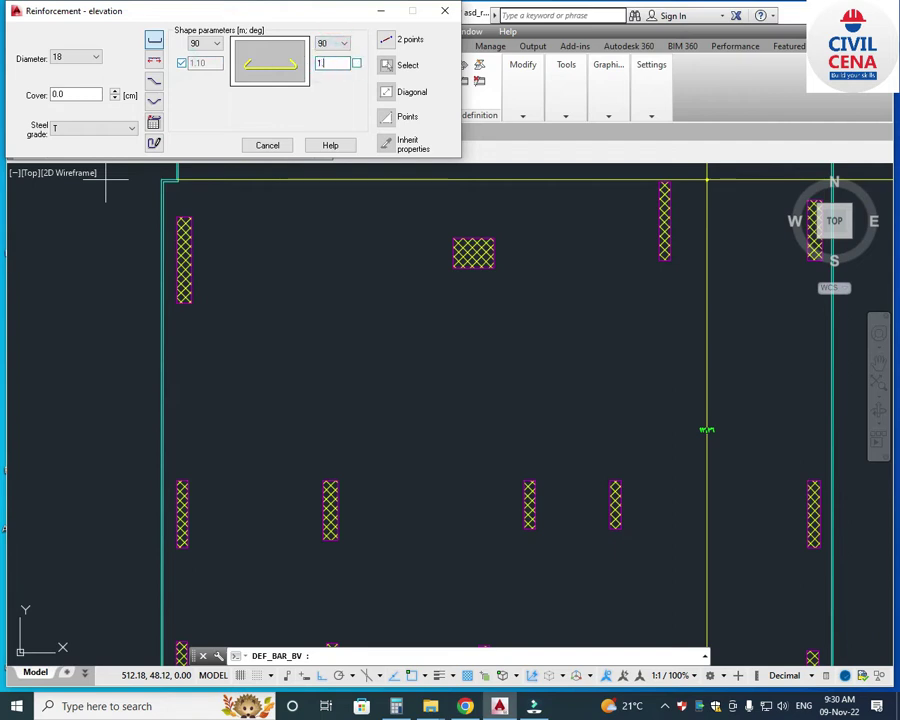
left_click(352, 63)
Place the bar by two points from the western to the eastern inner edge line, just above the second row of columns from the south.
left_click(386, 40)
scroll(160, 490, "up", 8)
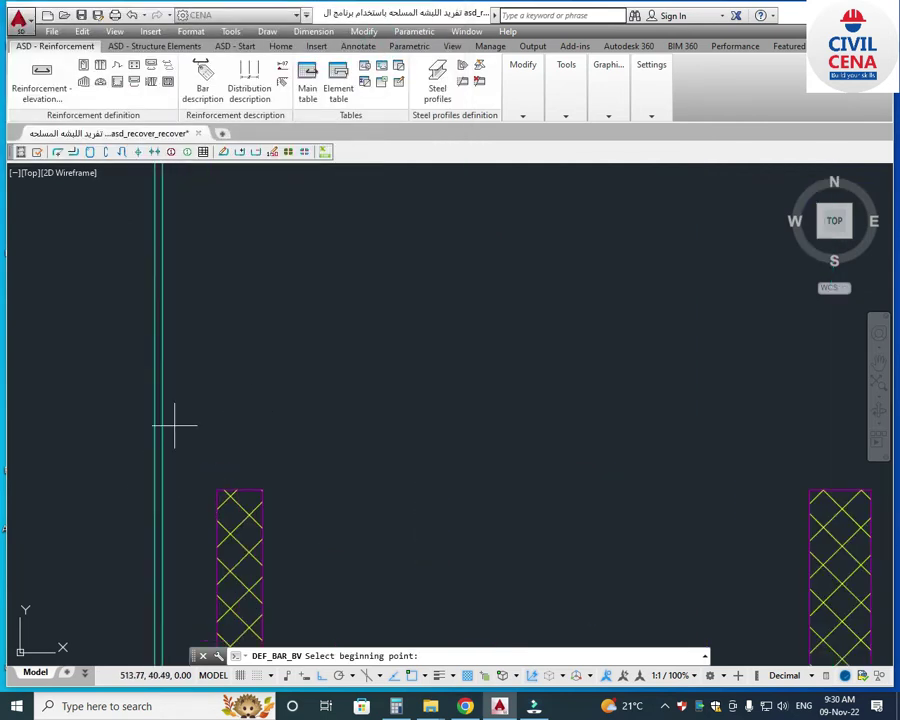
left_click(155, 368)
scroll(155, 368, "down", 4)
scroll(524, 416, "down", 4)
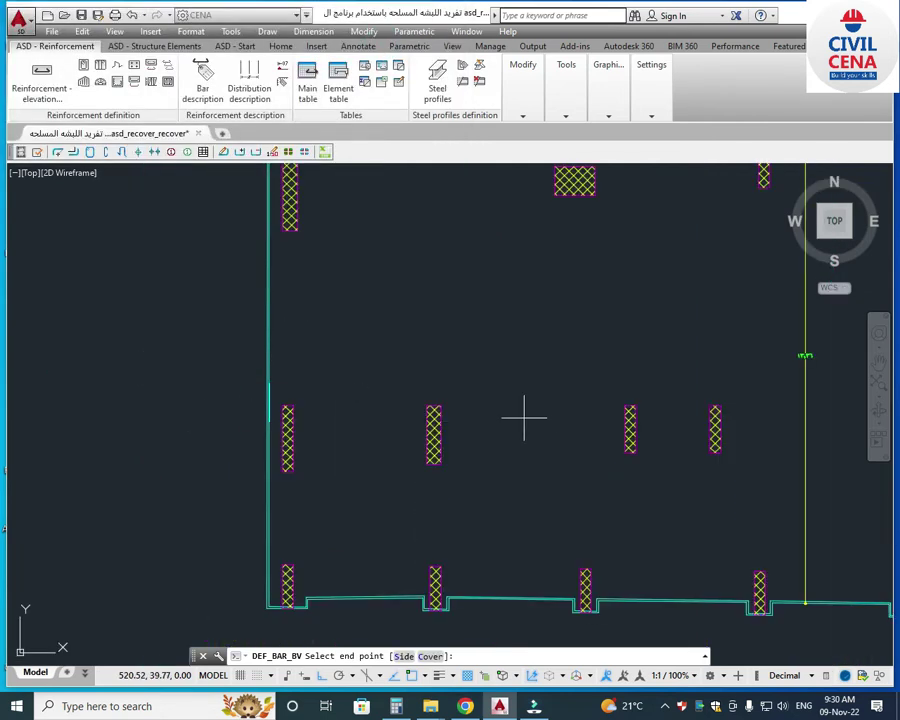
middle_click_drag(524, 416, 247, 424)
scroll(645, 383, "up", 4)
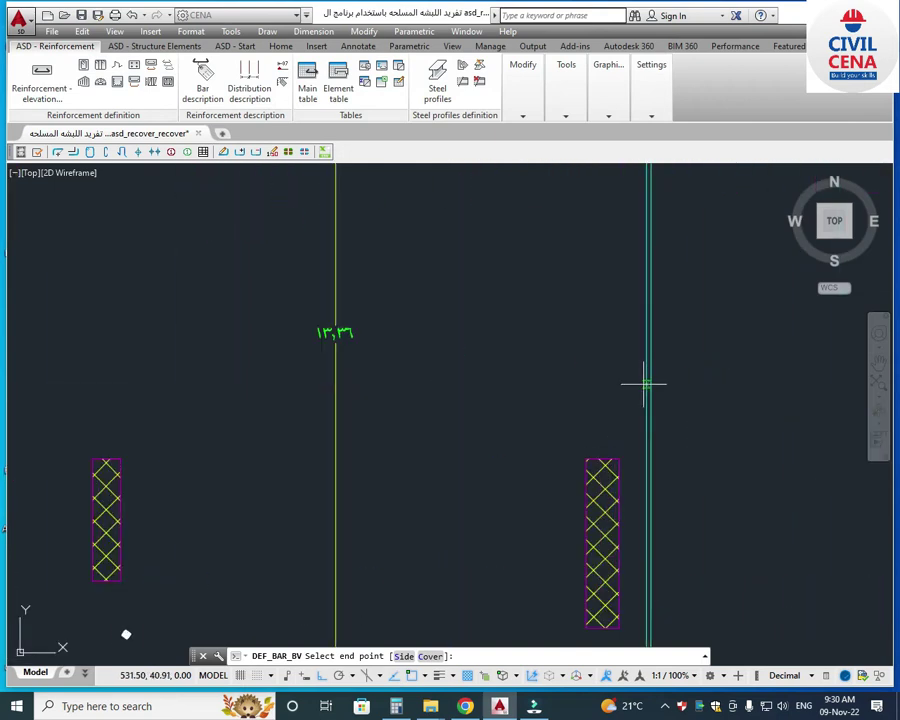
left_click(645, 396)
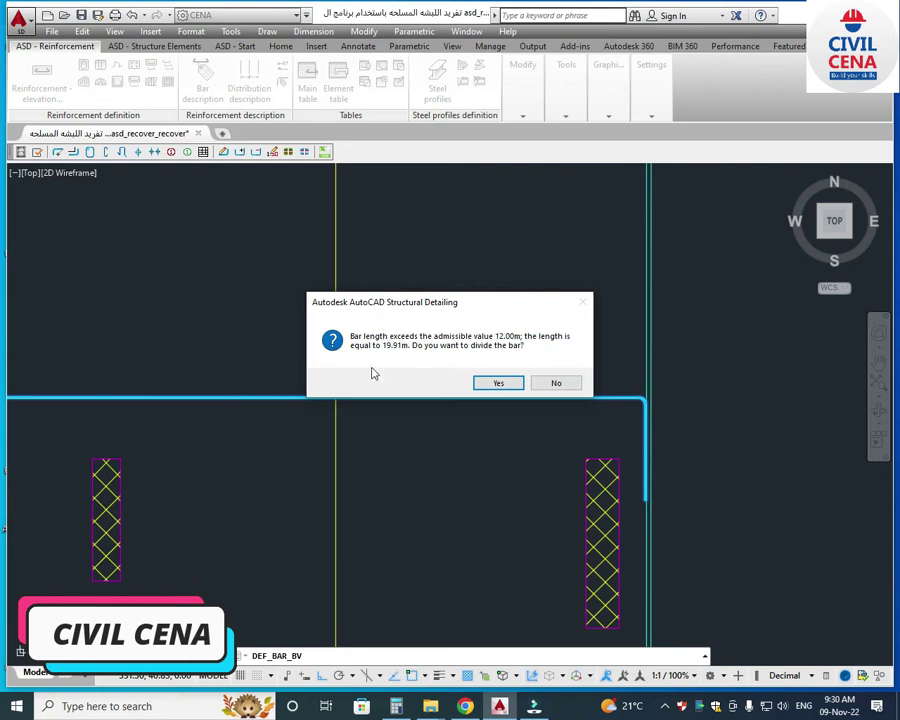
Divide the overlong bar into 2 parts with a 1.08 m lap splice, keeping the first part 12.00 m long.
left_click(497, 383)
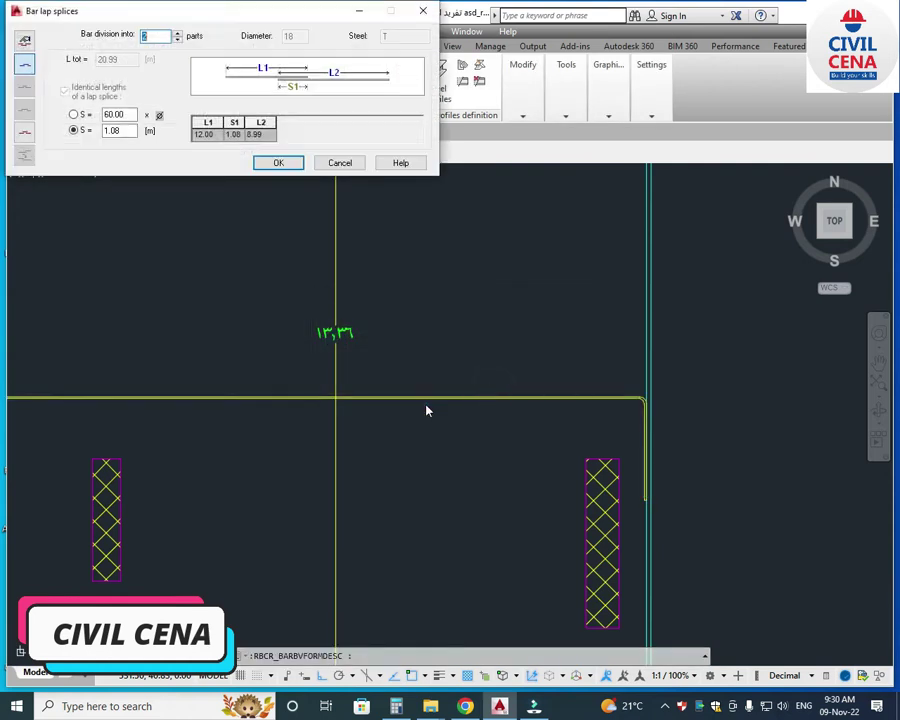
scroll(319, 416, "up", 5)
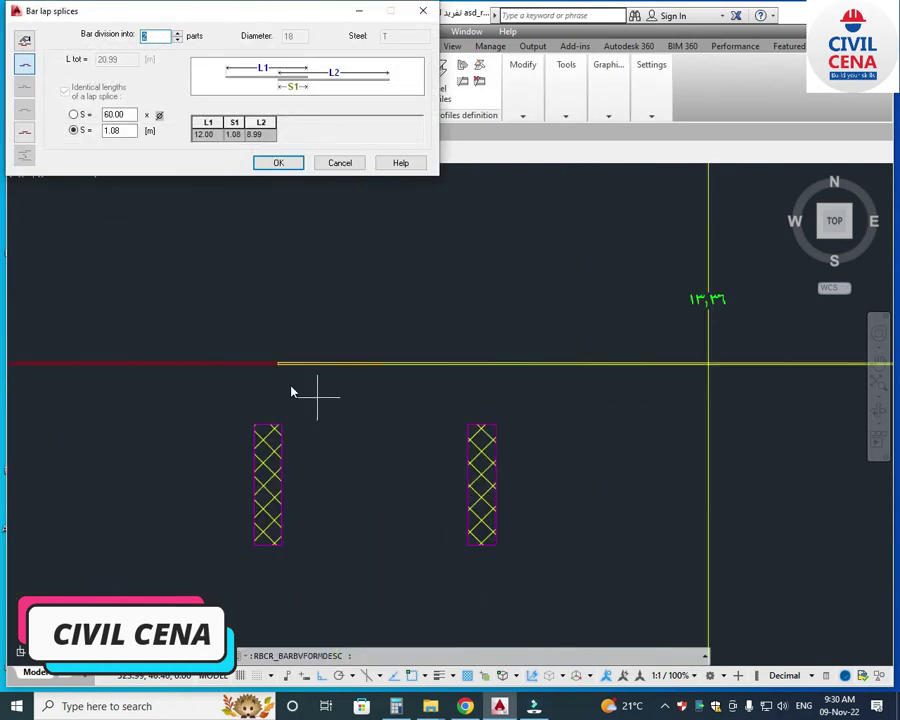
scroll(307, 377, "down", 5)
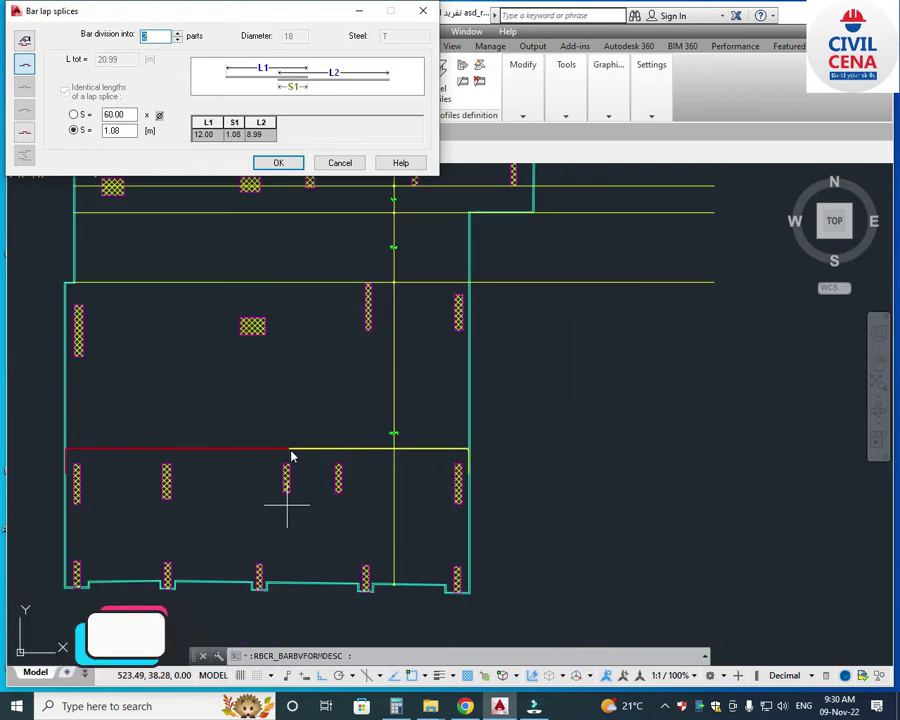
scroll(288, 460, "up", 2)
scroll(287, 435, "down", 2)
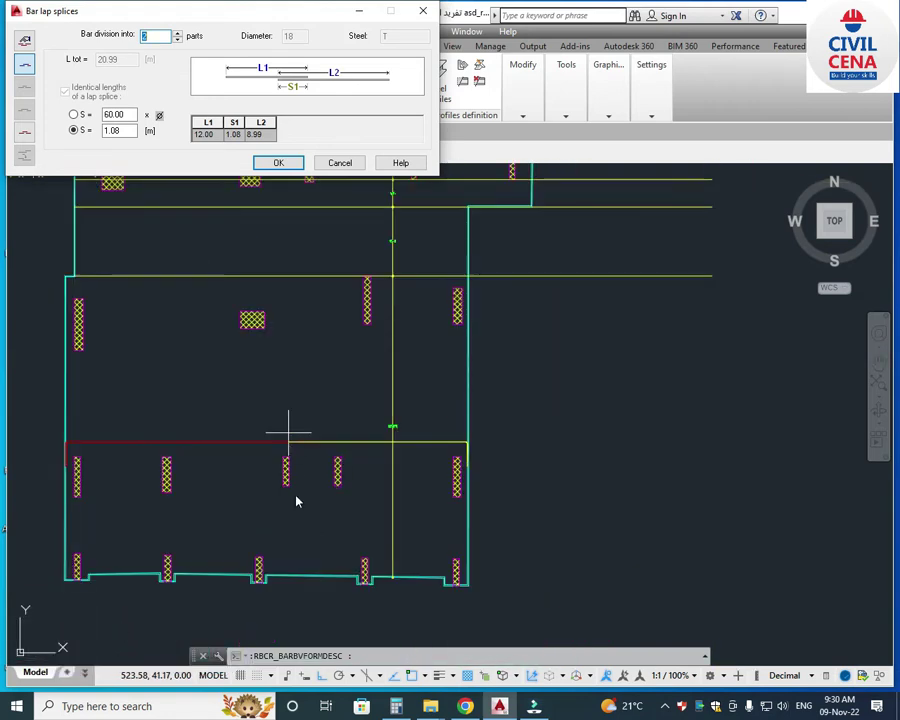
scroll(294, 474, "down", 2)
scroll(294, 474, "up", 2)
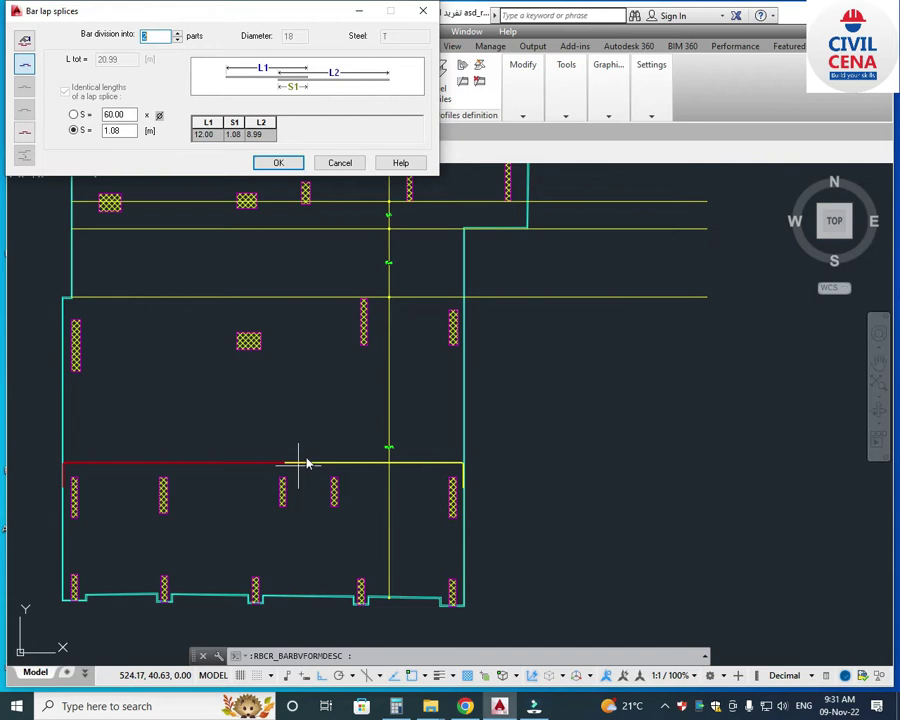
scroll(307, 463, "up", 2)
scroll(284, 458, "down", 2)
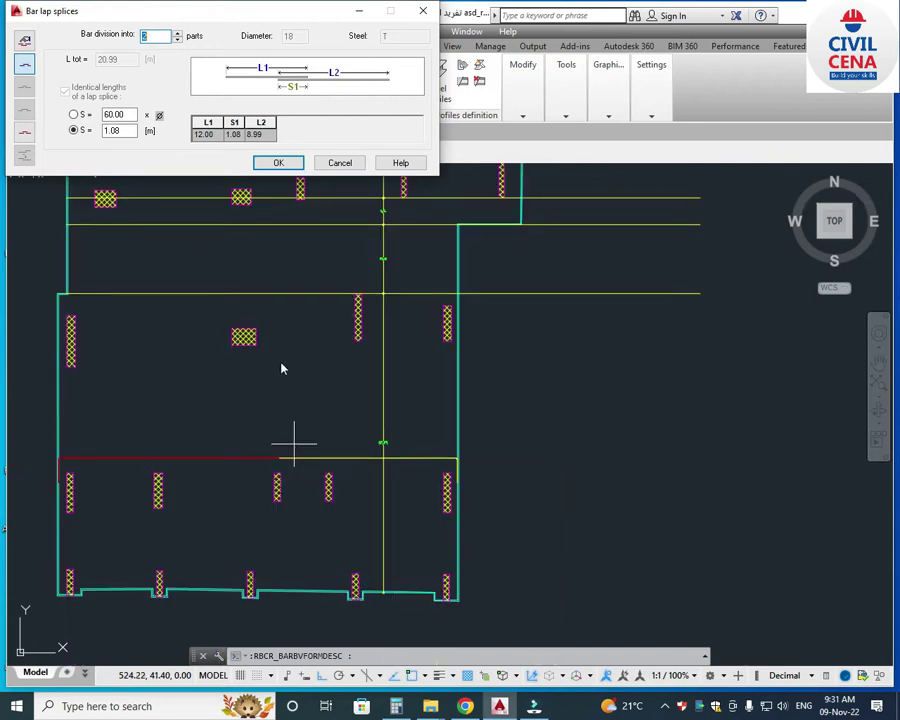
left_click(279, 163)
Skip the reinforcement description for the divided bar after checking its splice above the second column row.
scroll(298, 474, "up", 4)
scroll(302, 487, "down", 3)
scroll(380, 448, "up", 2)
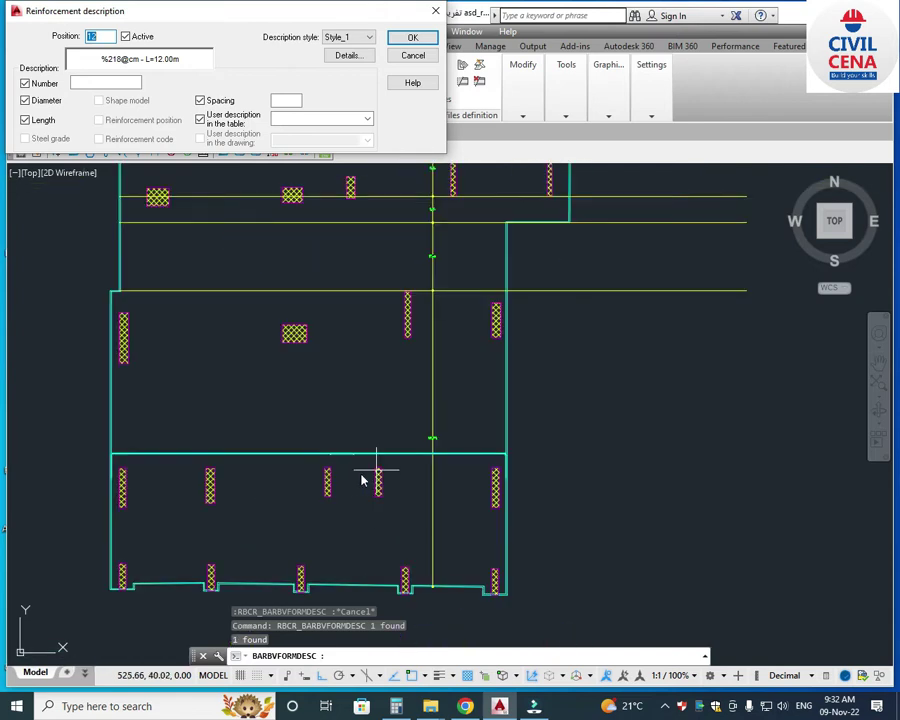
scroll(363, 481, "up", 3)
scroll(300, 470, "down", 4)
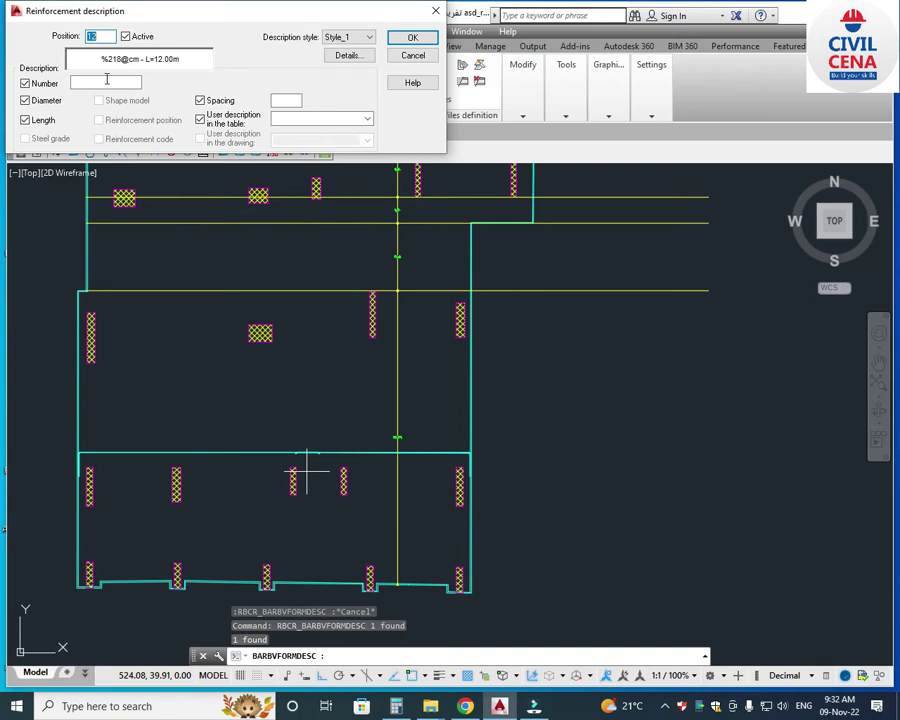
left_click(434, 11)
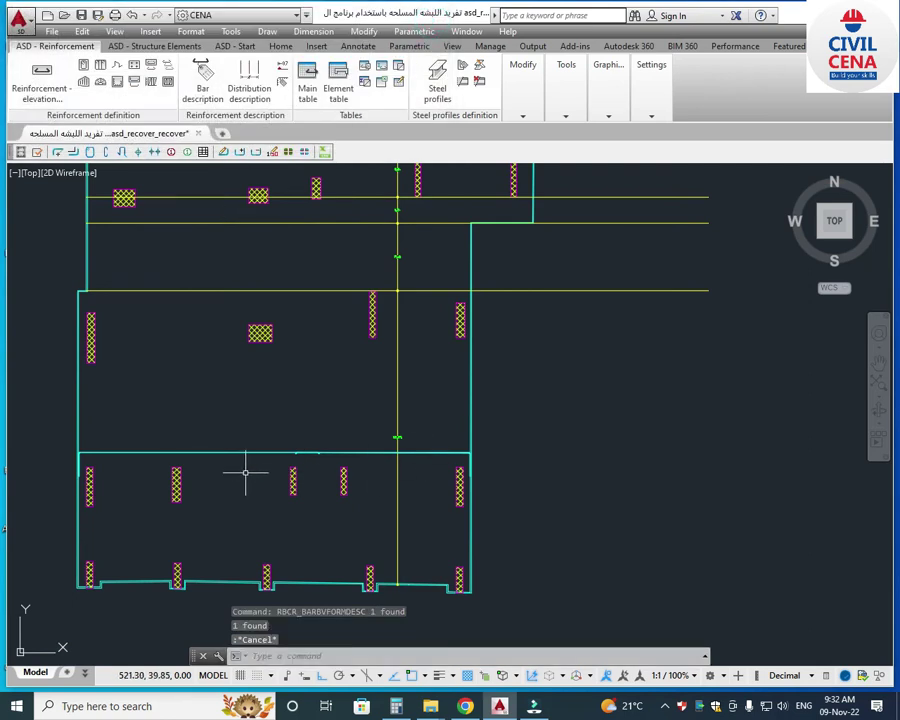
Examine the spliced bar and its lap position relative to the columns in the lowest strip.
scroll(323, 480, "up", 4)
scroll(570, 450, "down", 2)
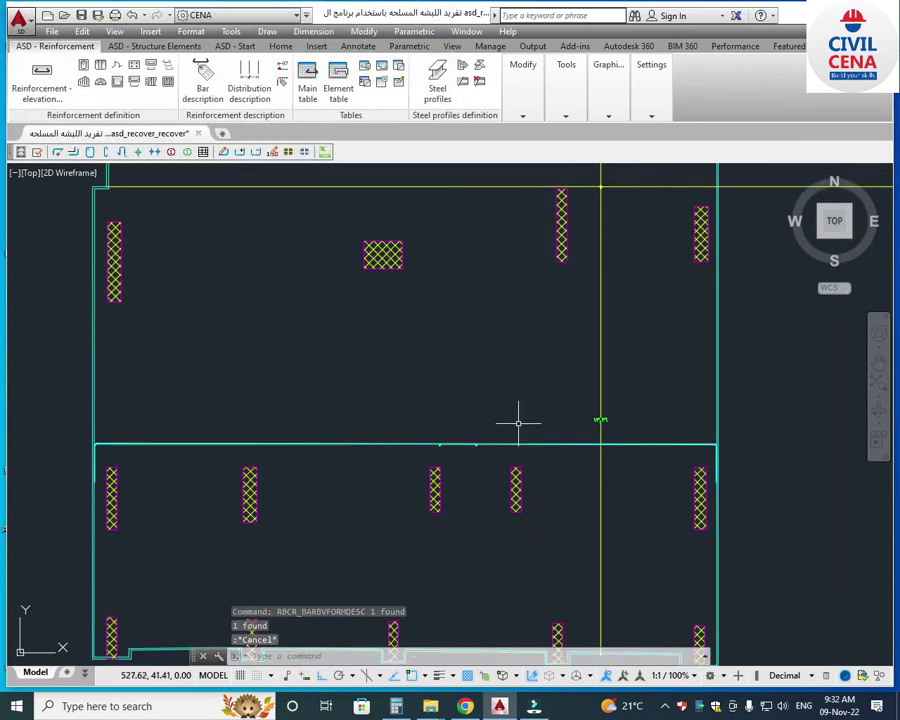
scroll(384, 484, "down", 2)
middle_click_drag(444, 541, 457, 569)
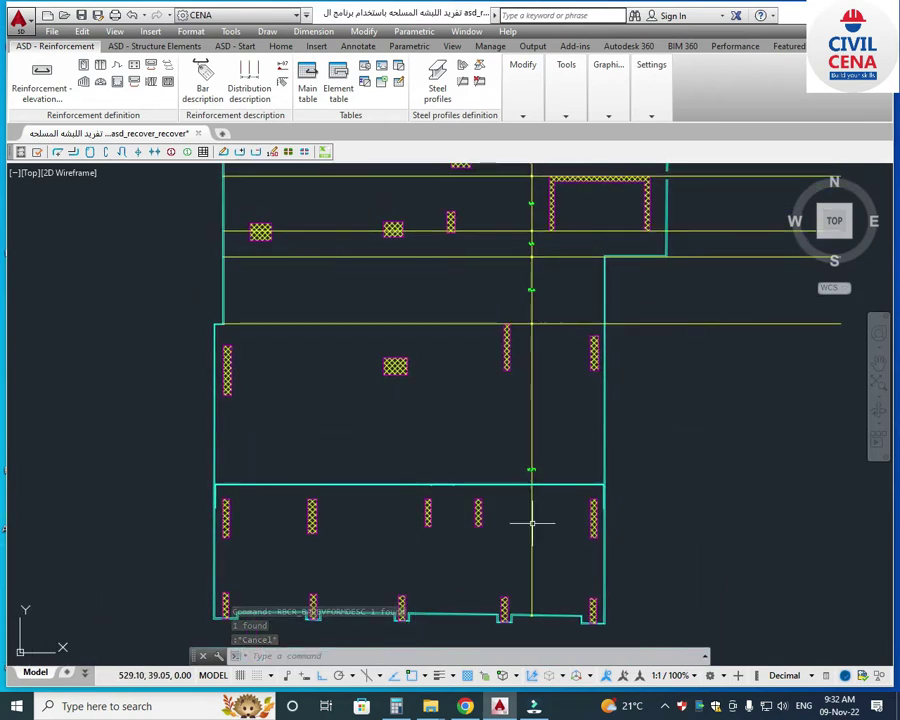
scroll(468, 470, "up", 2)
scroll(250, 452, "down", 2)
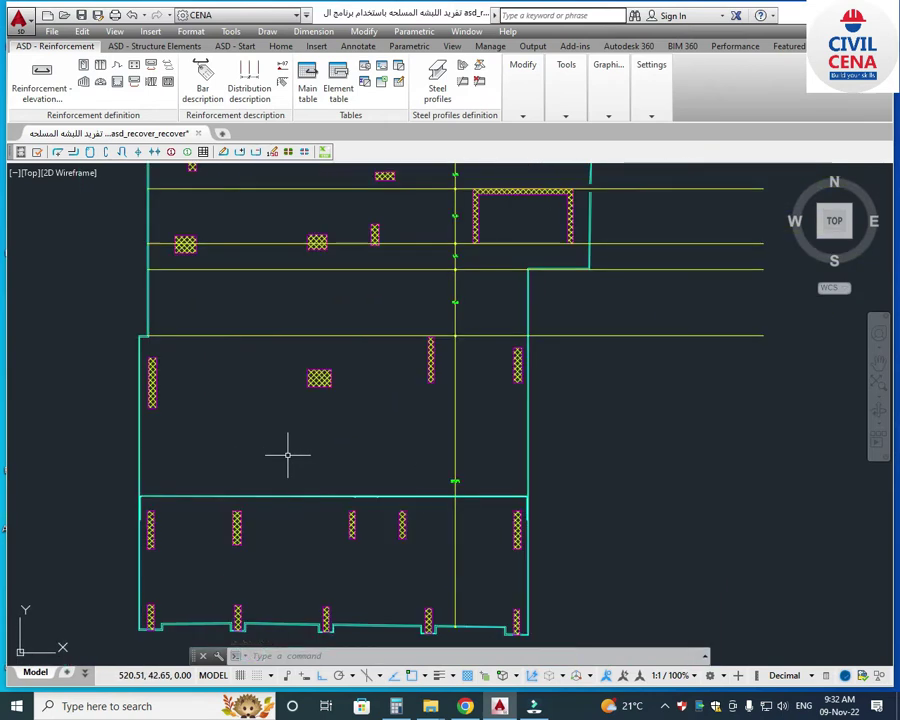
scroll(402, 518, "up", 2)
scroll(550, 465, "down", 2)
scroll(464, 482, "up", 2)
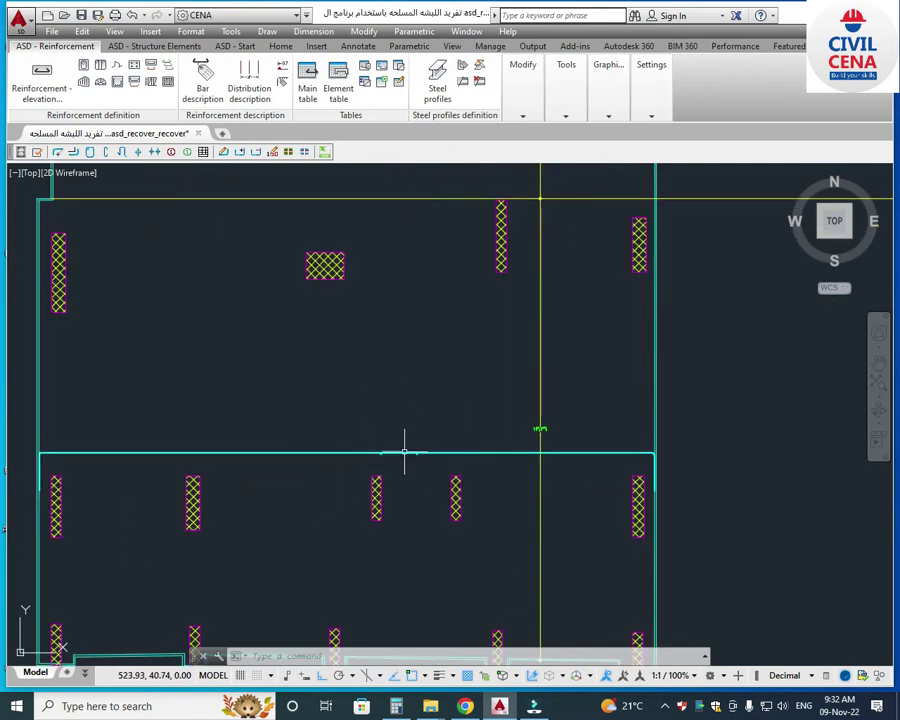
Define a new elevation bar with a 90-degree bend only at its beginning, setting the end bend to 0.
mouse_move(98, 381)
middle_mouse_down()
mouse_move(137, 407)
mouse_move(157, 438)
middle_mouse_up()
scroll(157, 438, "up", 2)
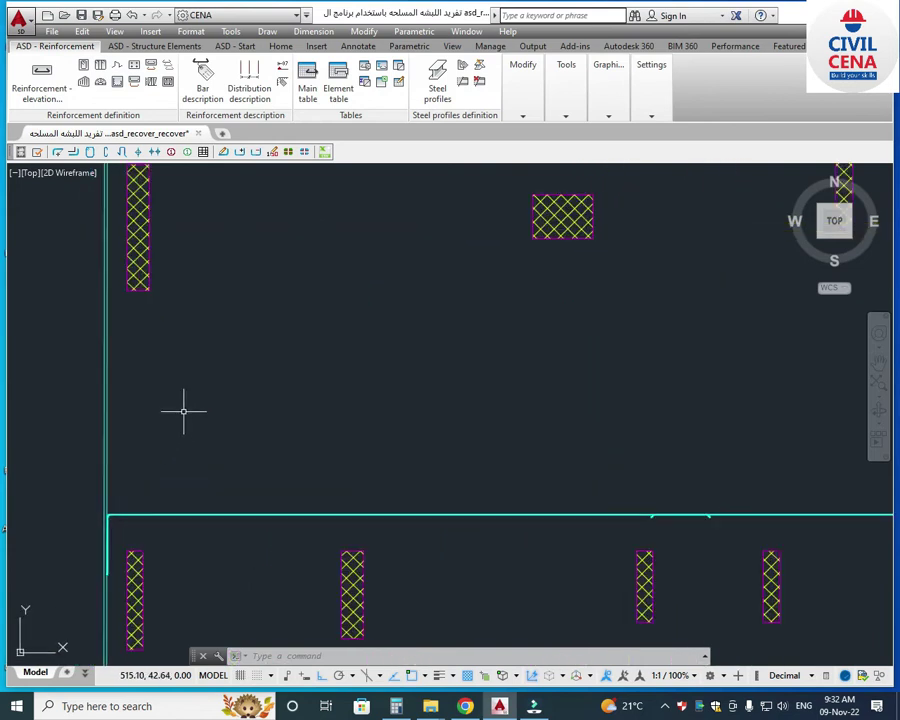
left_click(53, 86)
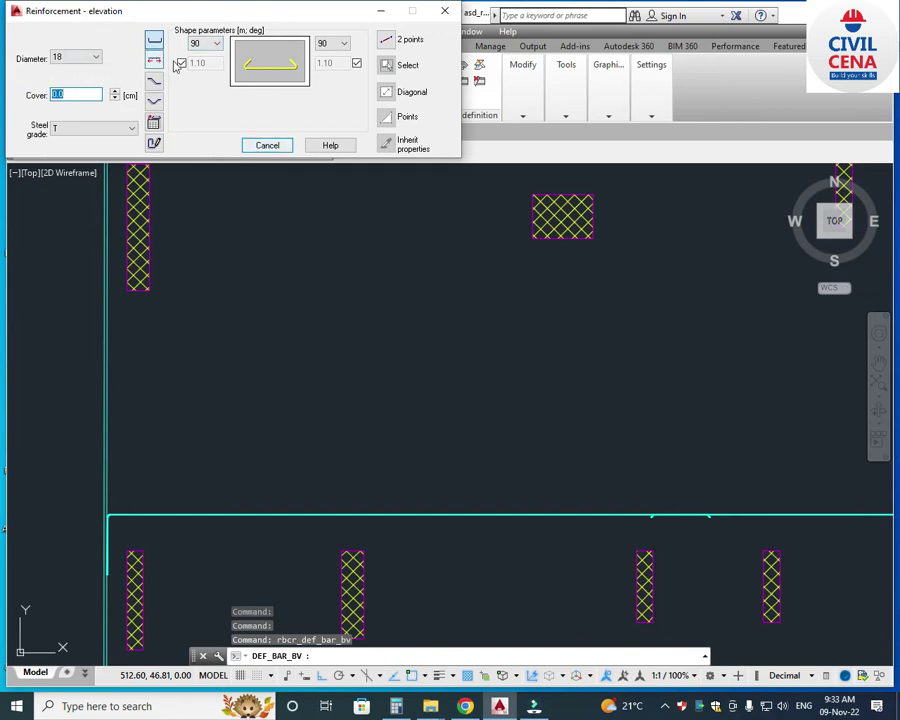
left_click(344, 43)
left_click(343, 59)
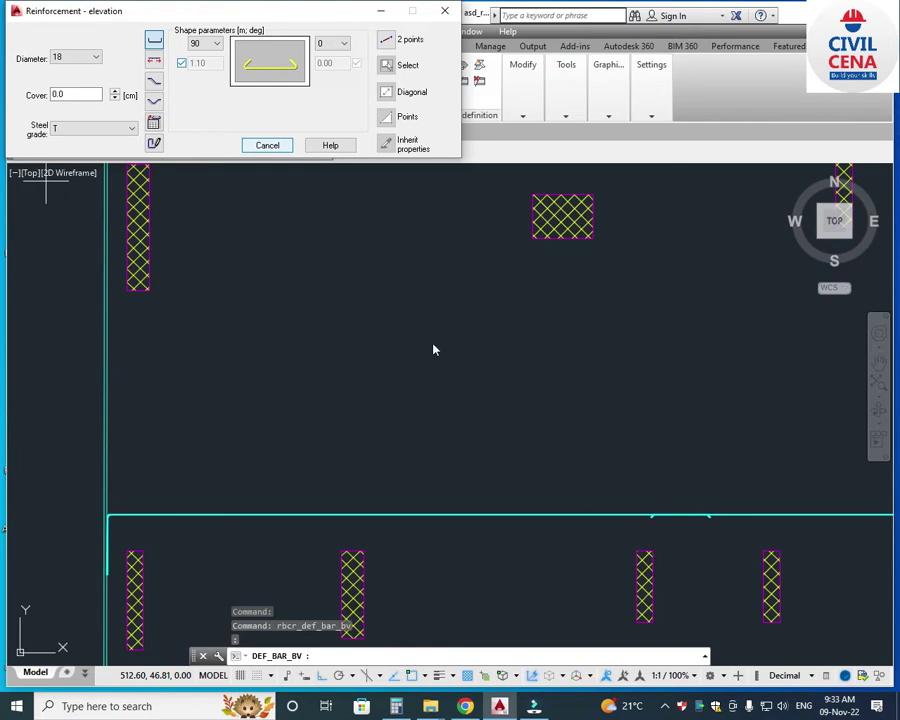
left_click(389, 44)
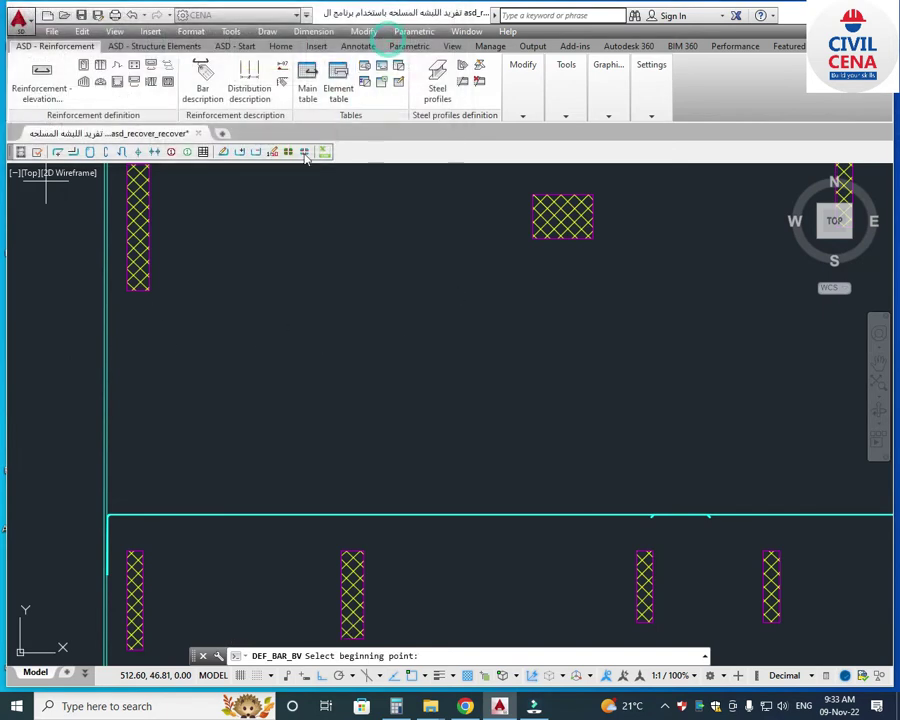
left_click(108, 380)
scroll(247, 357, "down", 2)
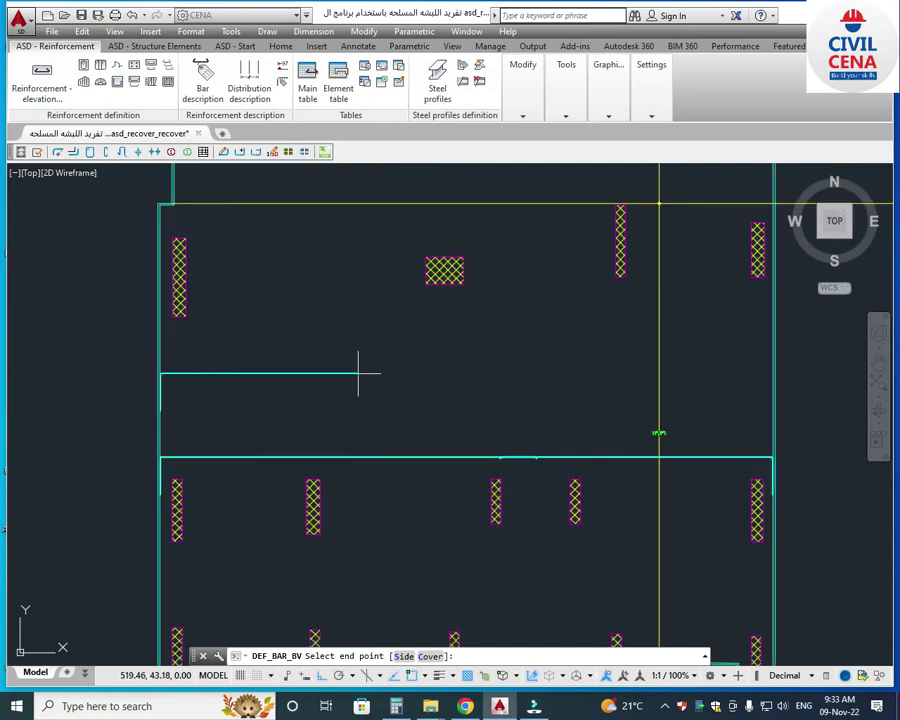
scroll(400, 388, "down", 2)
scroll(404, 390, "up", 2)
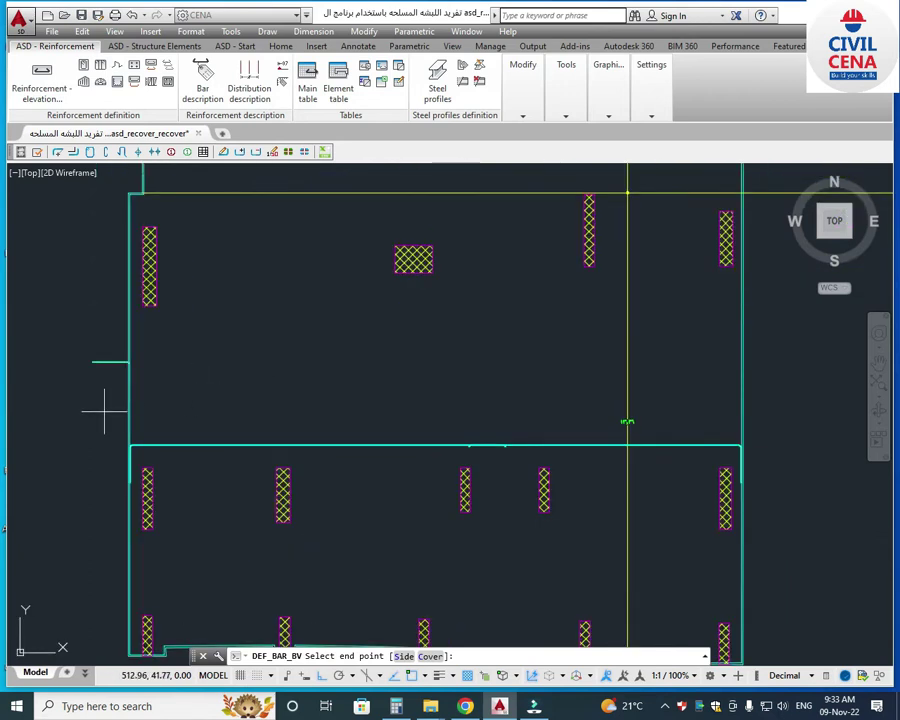
scroll(236, 358, "down", 2)
scroll(294, 360, "up", 2)
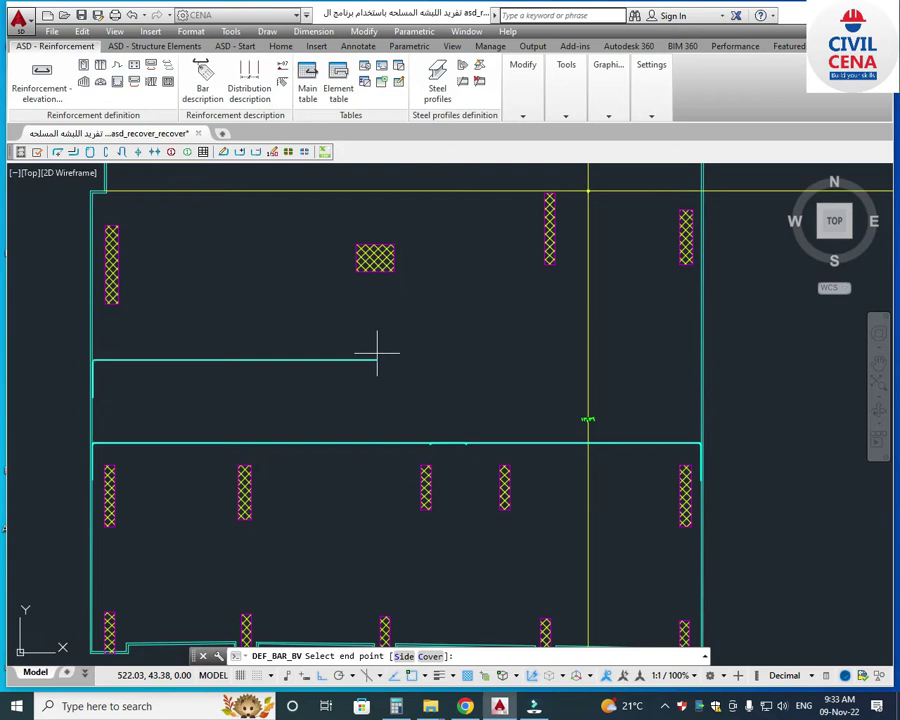
type("7.9")
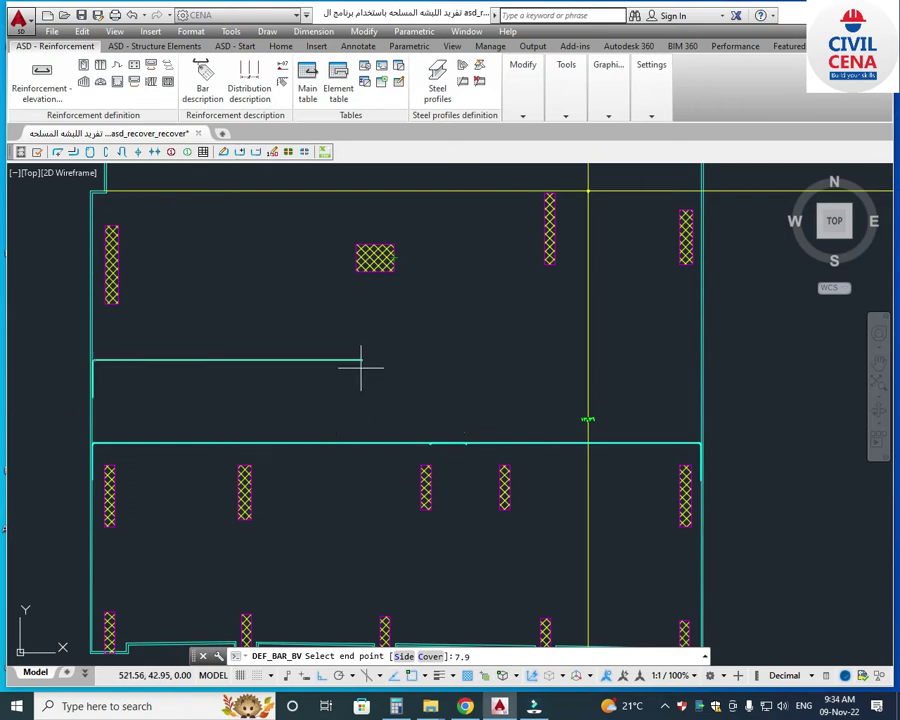
key("BackSpace")
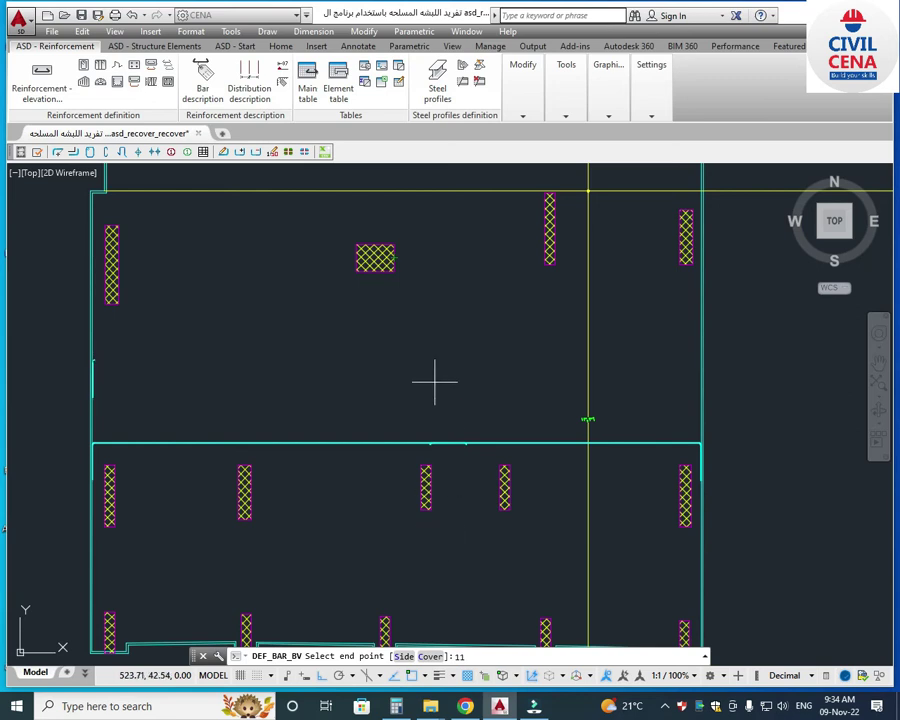
double_click(474, 657)
type("7.")
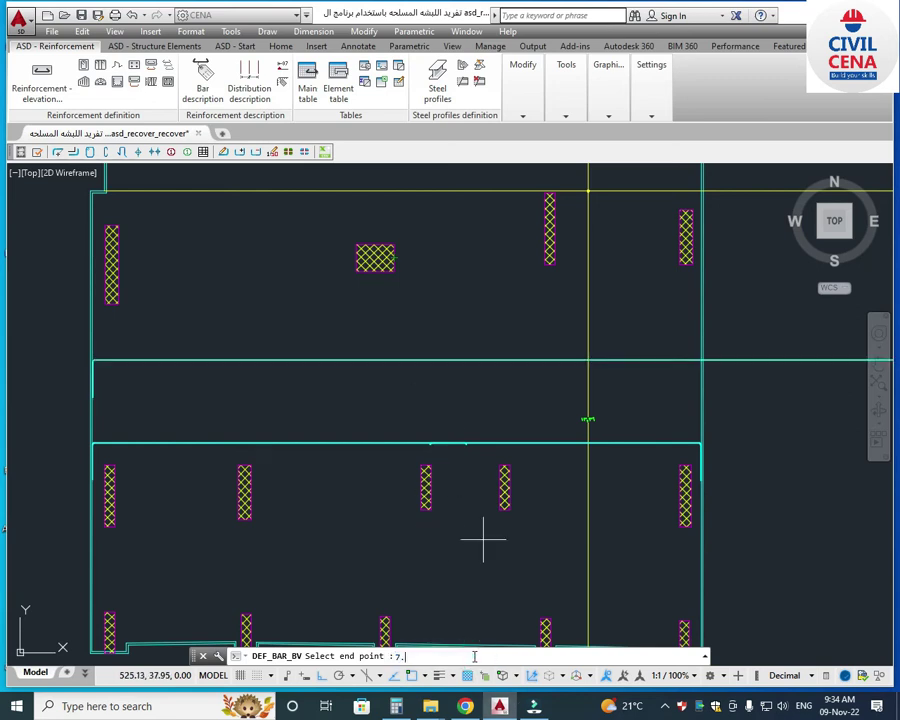
key("BackSpace")
key("BackSpace")
key("BackSpace")
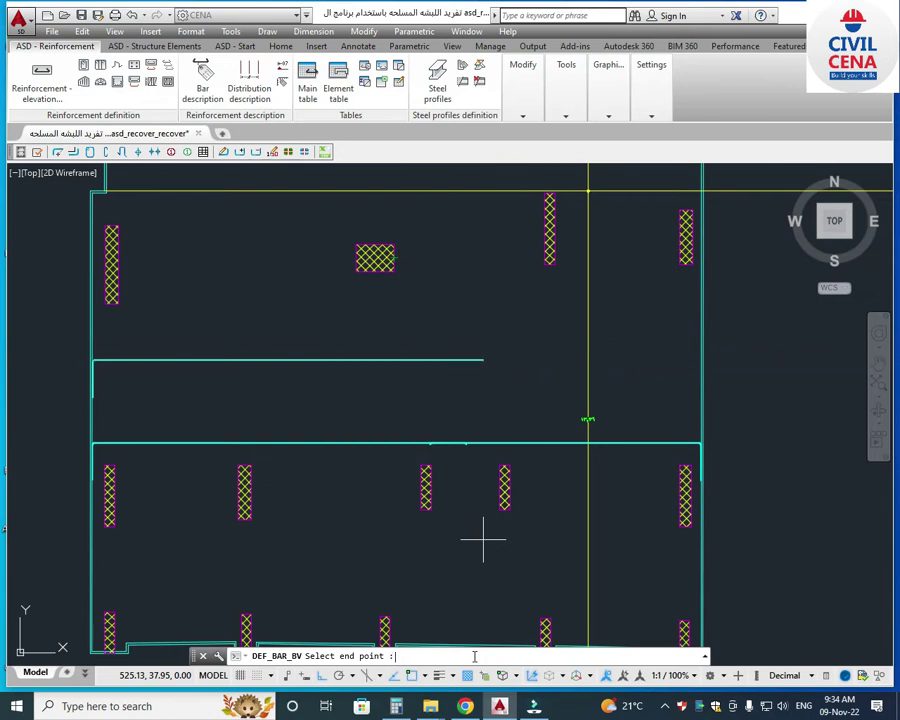
key("Escape")
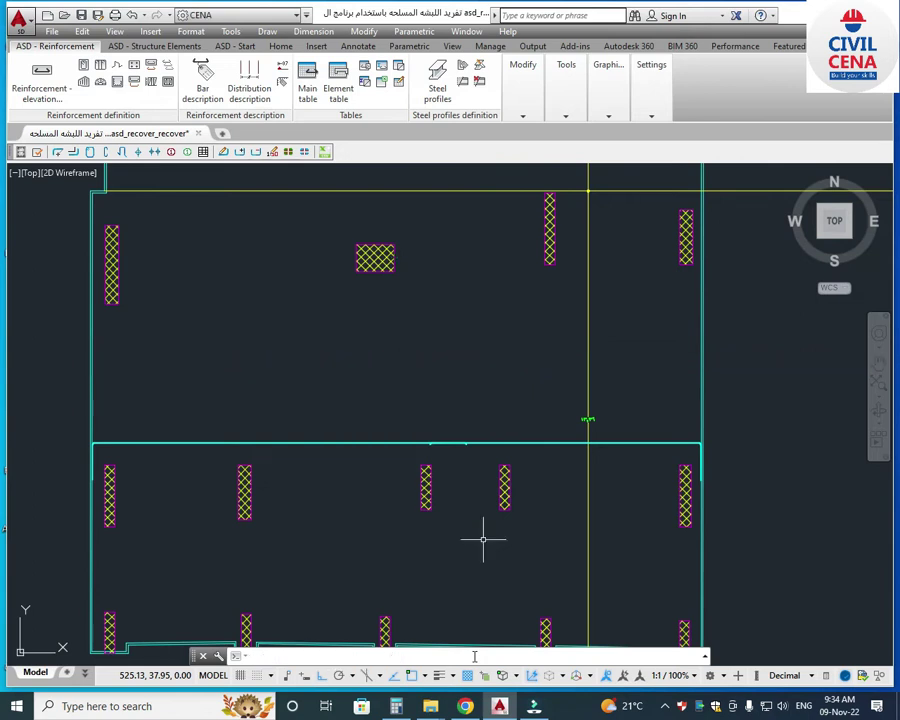
Place the one-bend bar 7.9 m eastward from the western inner edge line, above the spliced bar, and skip its description.
left_click(59, 92)
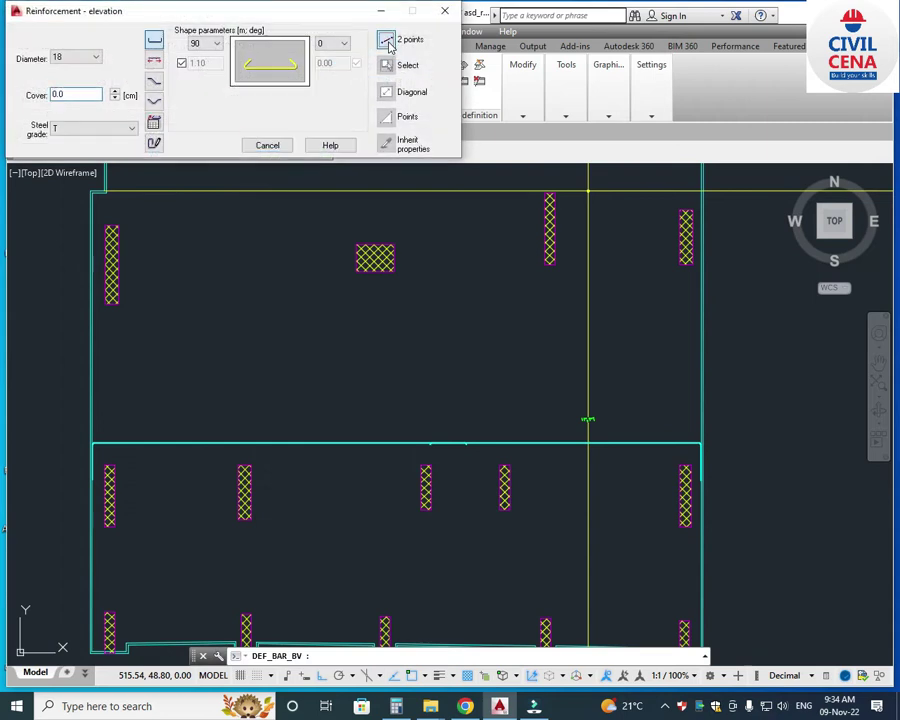
left_click(383, 65)
left_click(93, 360)
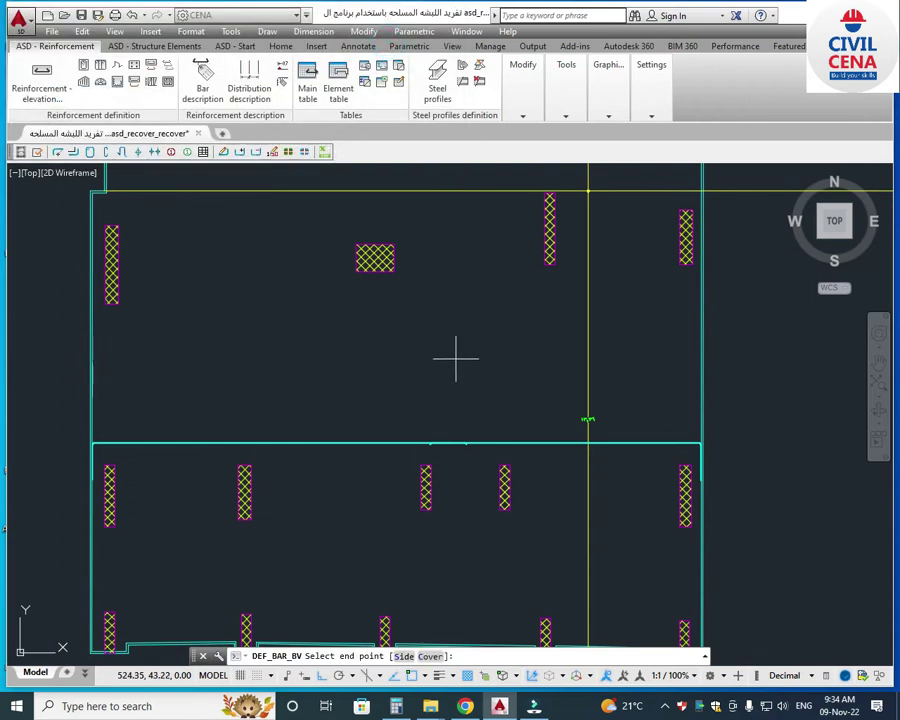
type("7.9")
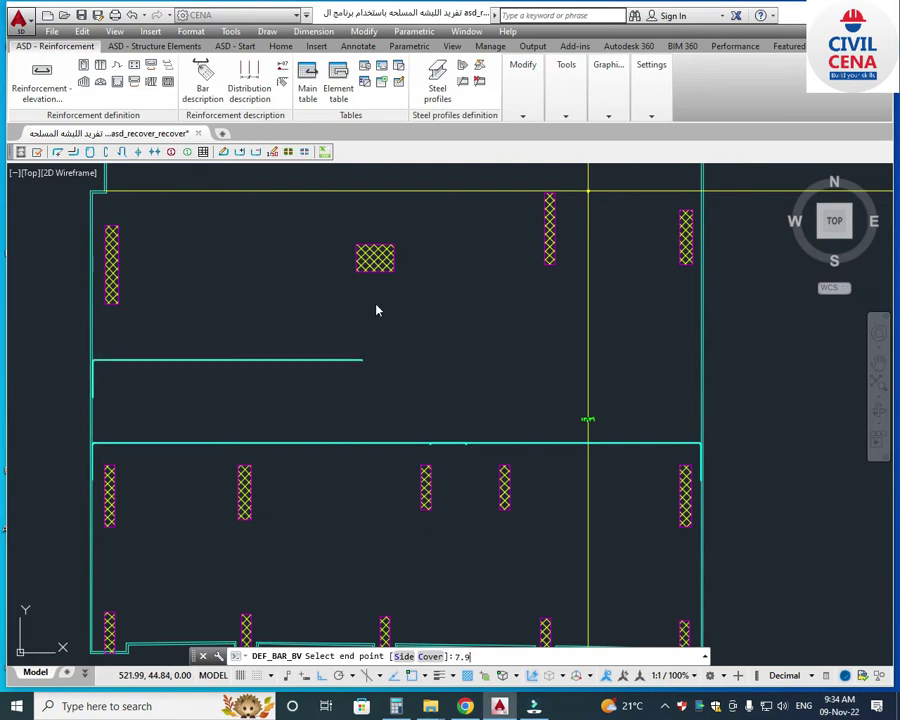
key("Return")
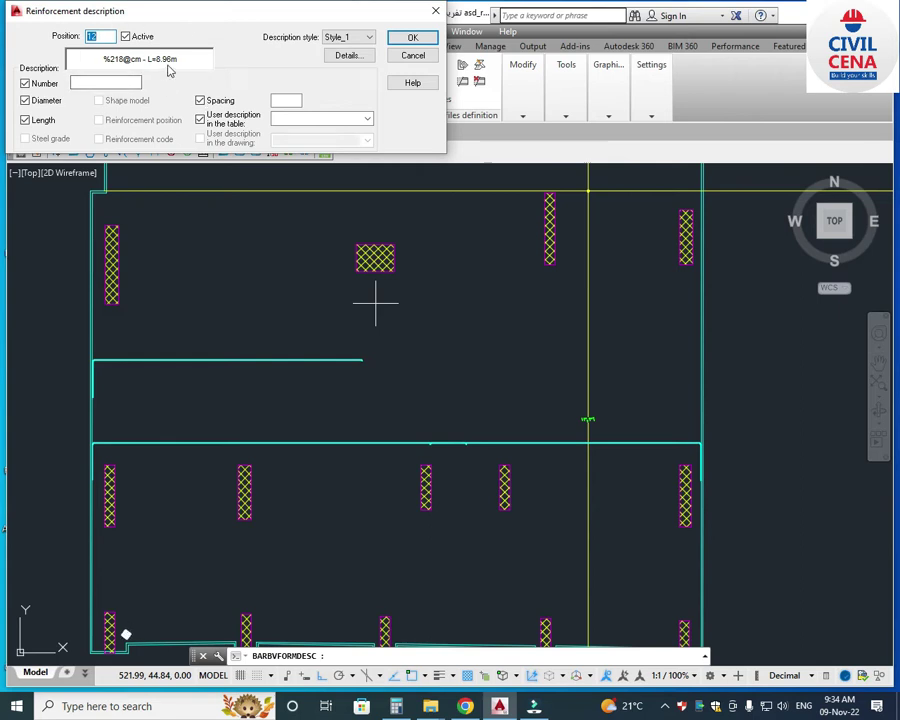
left_click(435, 10)
Define a new straight elevation bar with a lap splice only at its beginning, setting the end lap length to 0, for two-point placement.
scroll(358, 360, "up", 3)
scroll(325, 365, "down", 2)
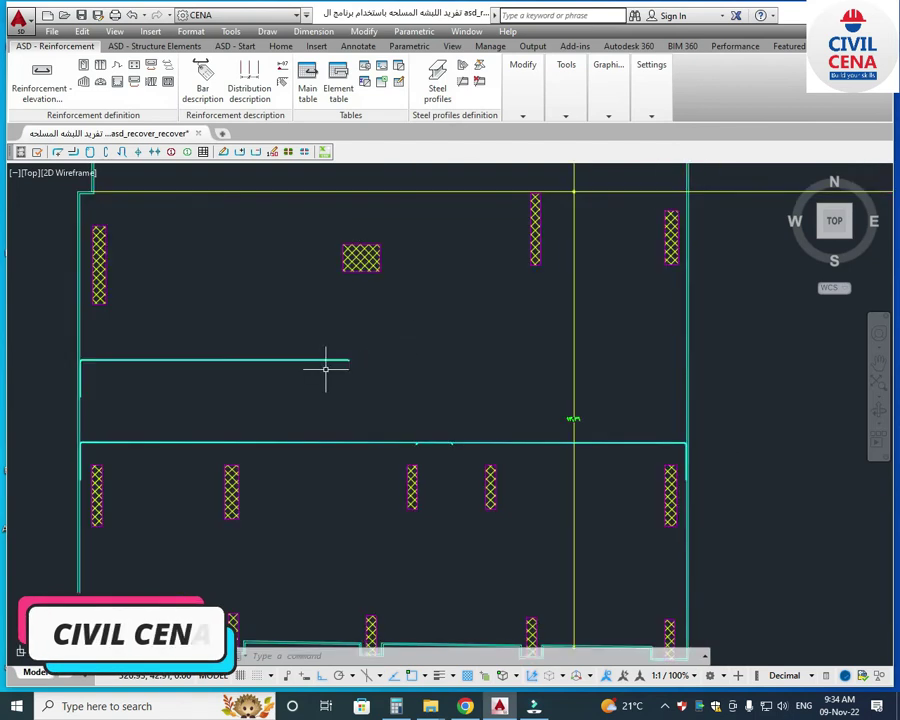
scroll(315, 365, "down", 2)
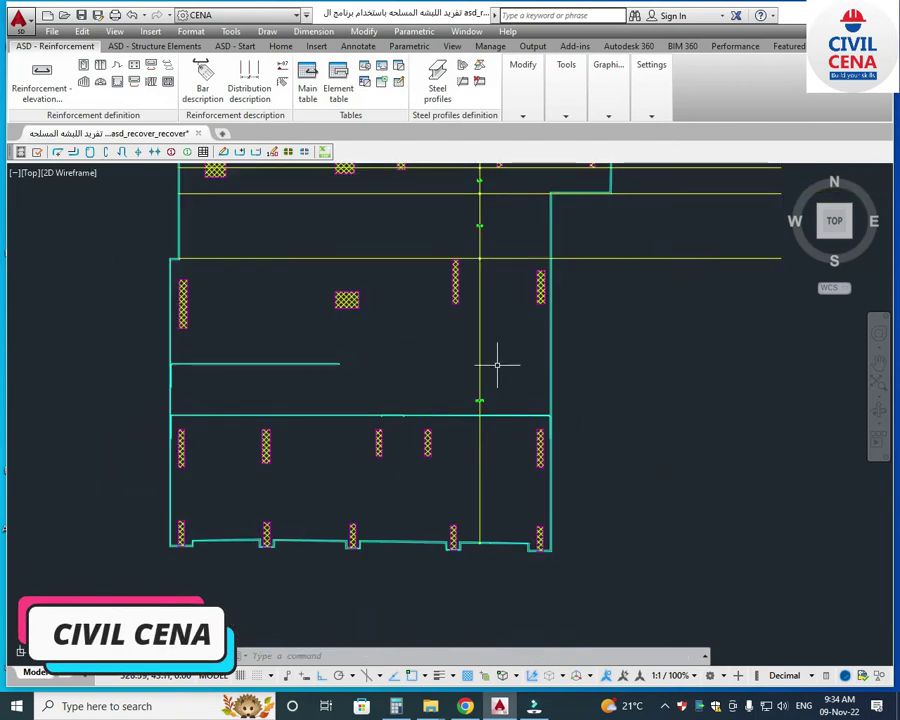
left_click(64, 85)
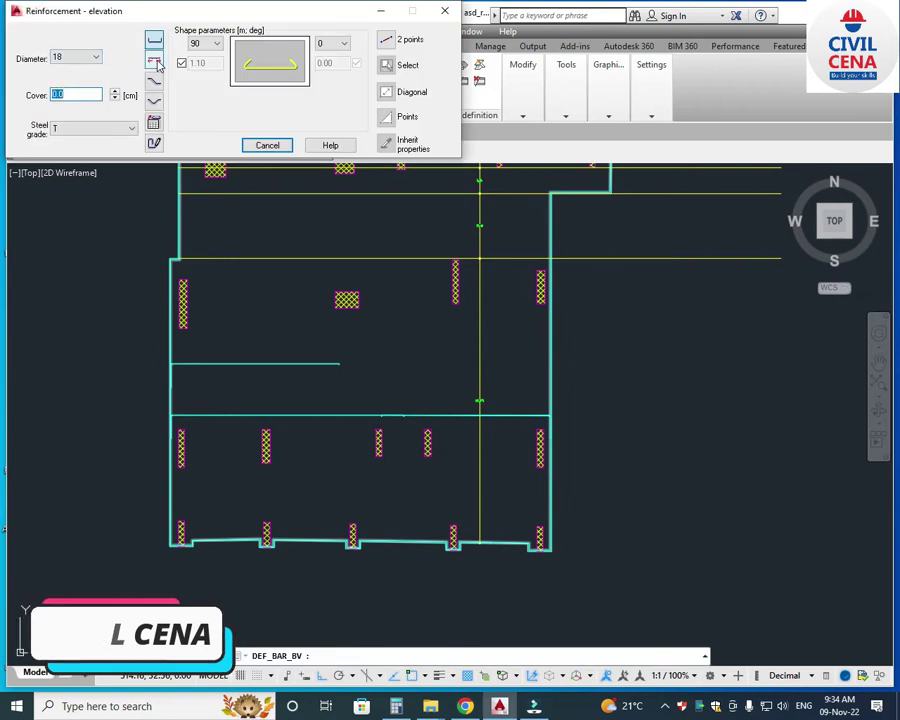
left_click(156, 62)
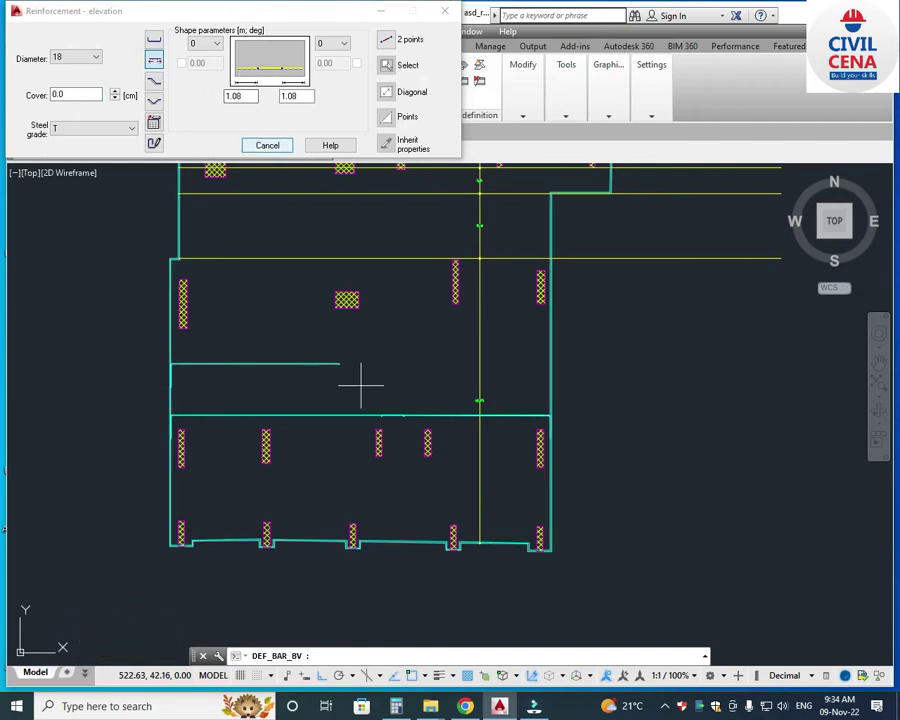
scroll(343, 382, "up", 2)
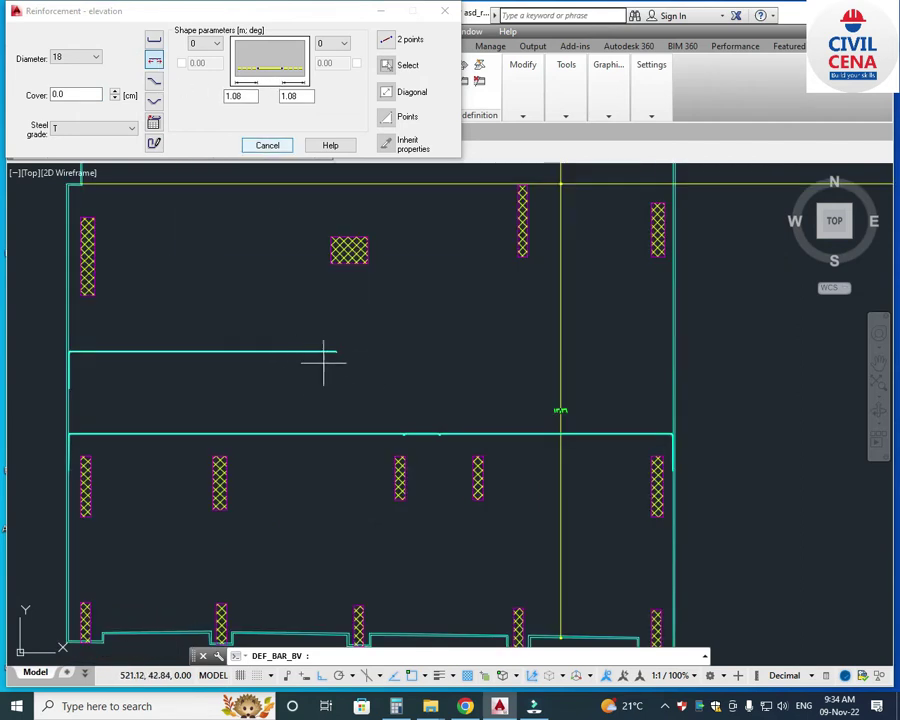
scroll(310, 350, "down", 2)
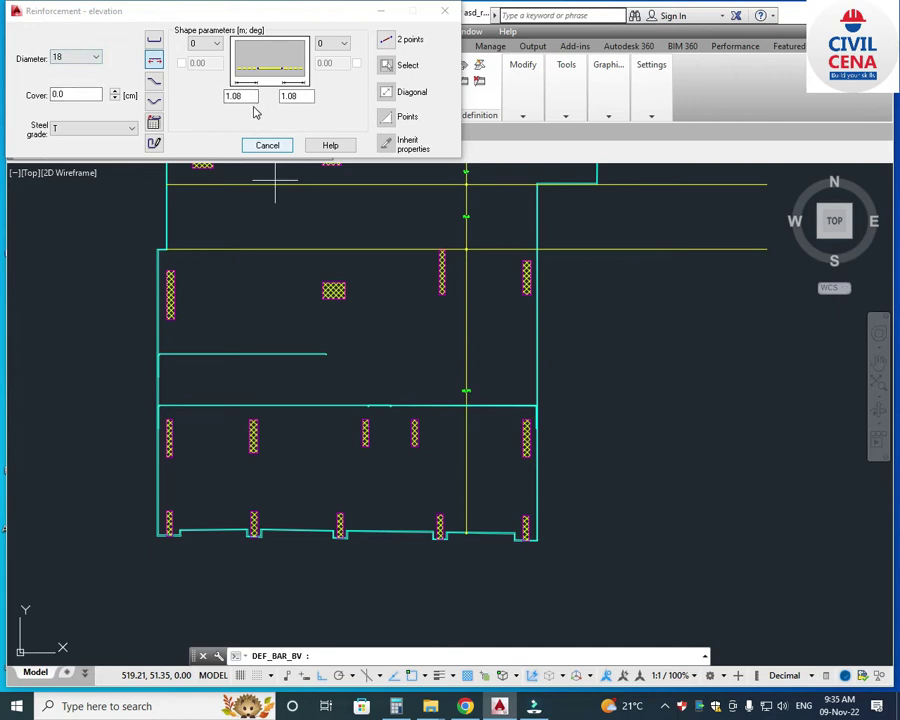
double_click(305, 95)
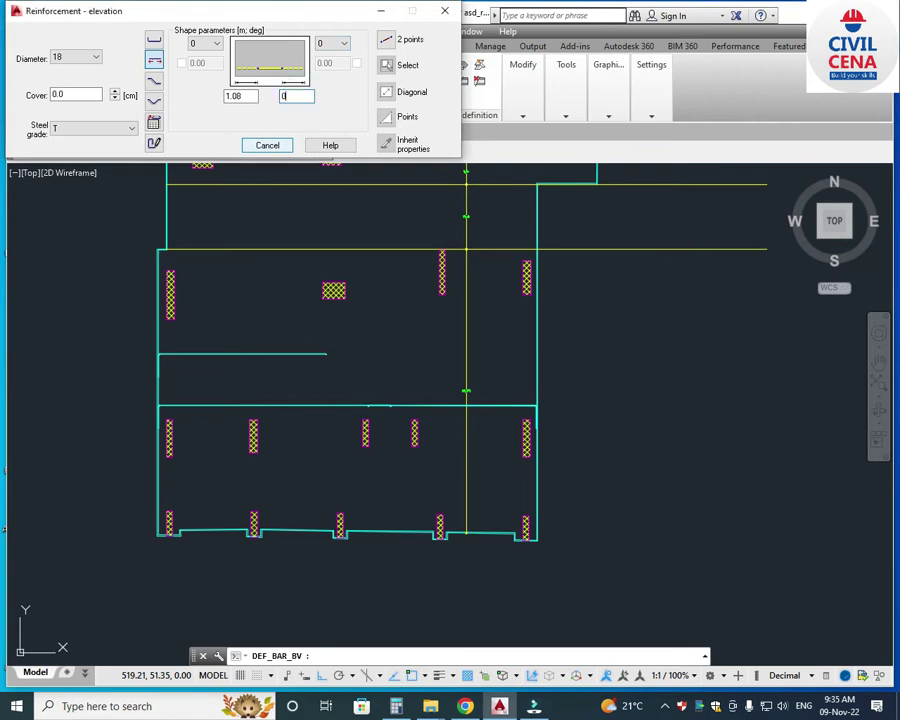
left_click(345, 95)
left_click(293, 110)
left_click(386, 42)
Place the straight lapped bar from the one-bend bar's east end 12 m eastward and close its reinforcement description.
scroll(322, 355, "up", 5)
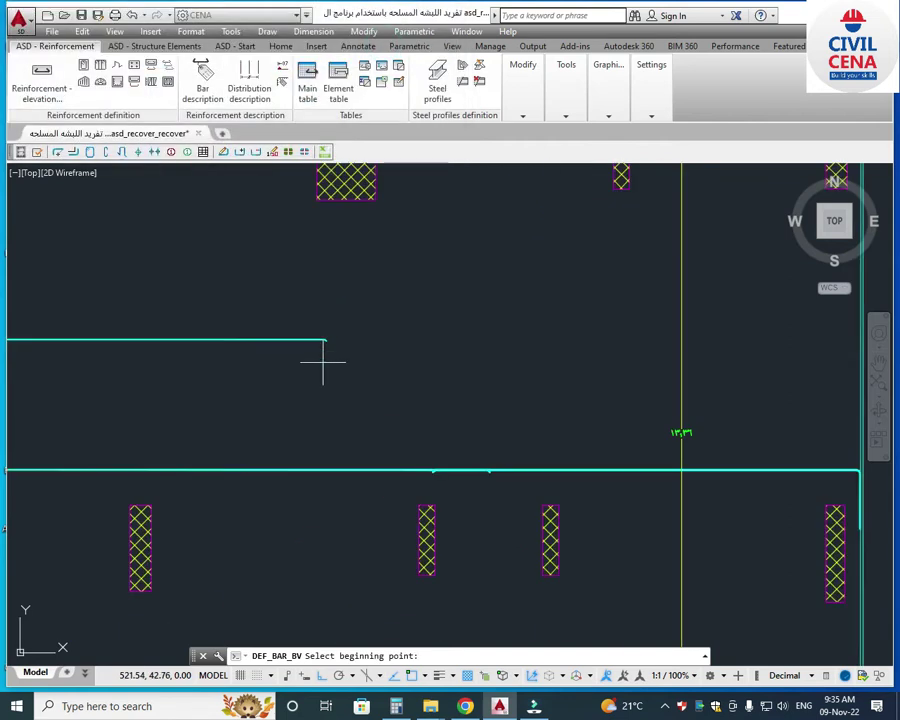
left_click(322, 308)
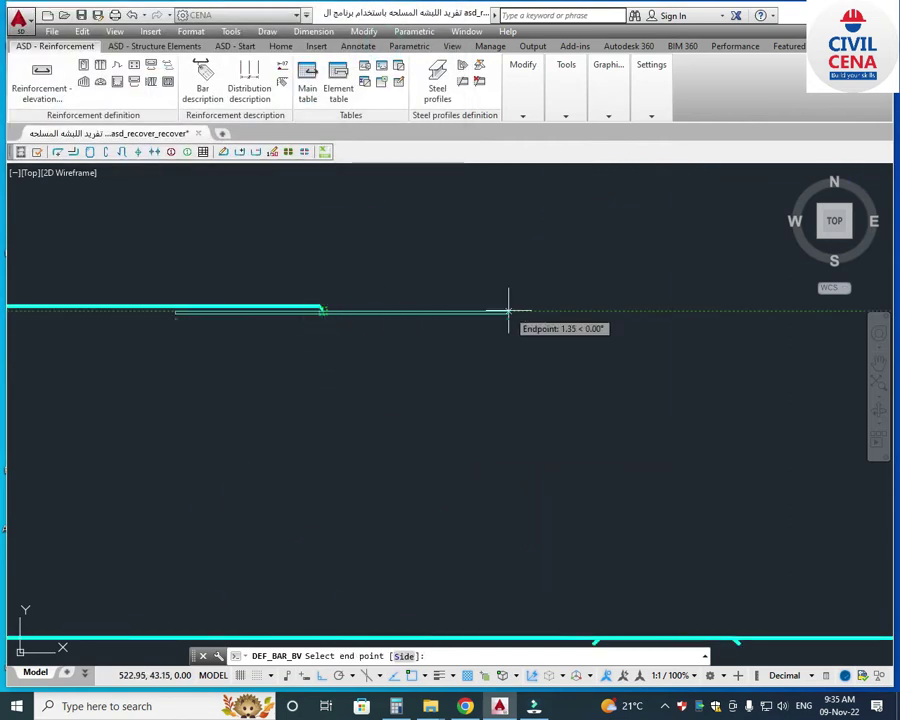
scroll(509, 310, "down", 4)
scroll(578, 305, "down", 2)
middle_click_drag(578, 305, 436, 320)
scroll(447, 322, "up", 2)
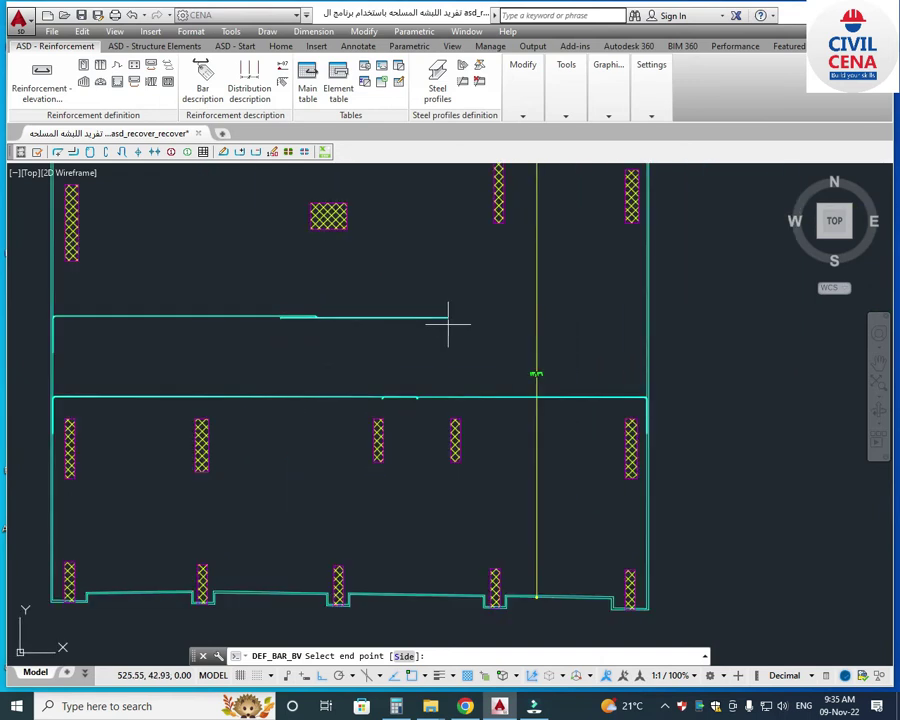
scroll(452, 322, "down", 2)
scroll(485, 335, "up", 2)
middle_click_drag(494, 337, 396, 341)
scroll(396, 341, "down", 2)
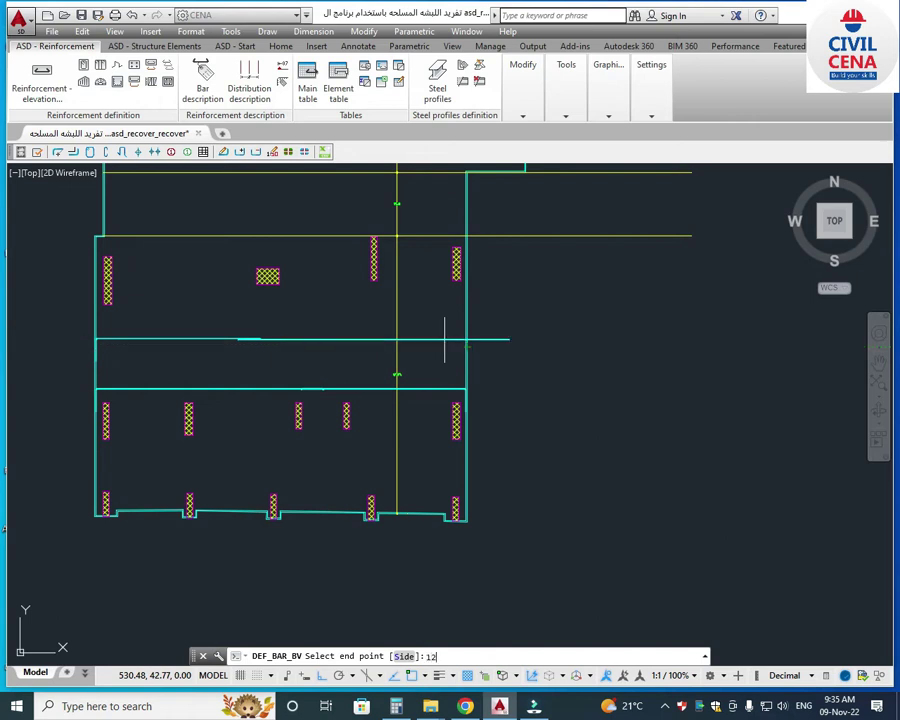
left_click(444, 332)
left_click(565, 384)
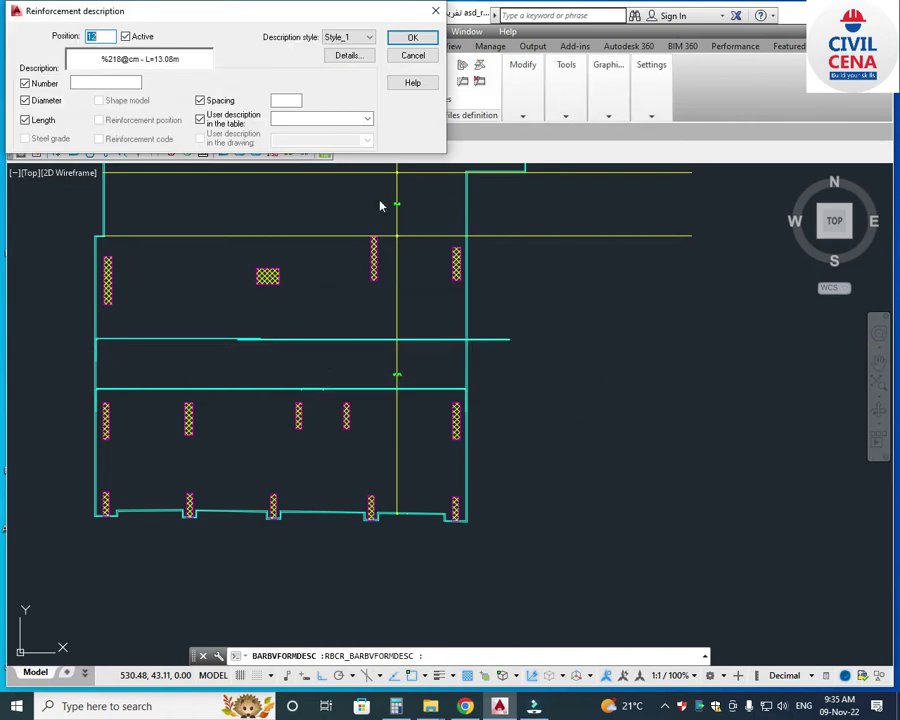
left_click(410, 36)
Delete the 12 m lapped bar that runs past the eastern edge.
scroll(323, 322, "up", 2)
left_click(348, 326)
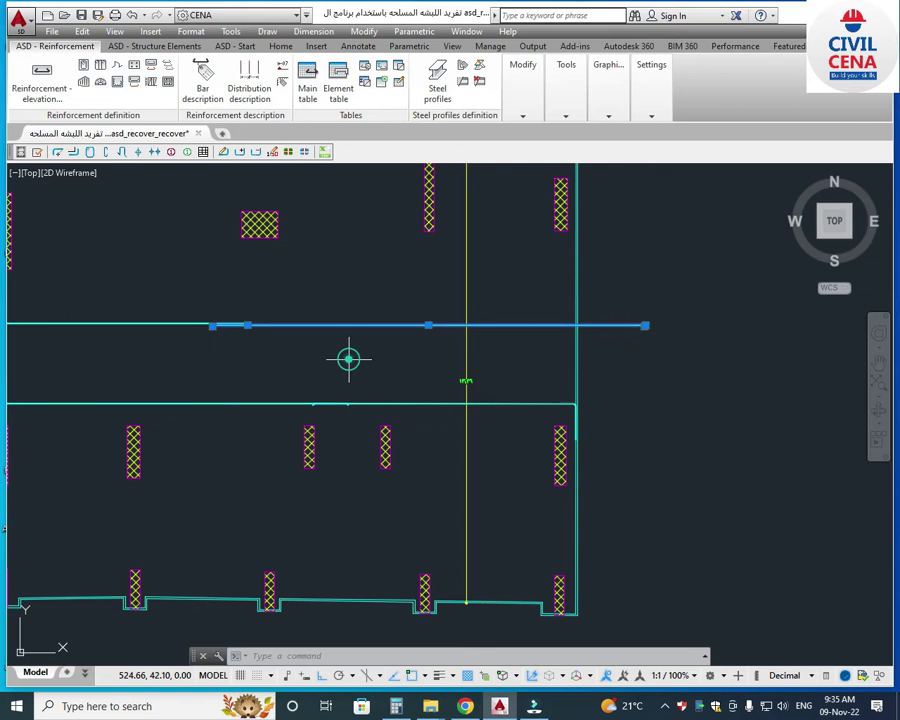
key("Delete")
Define another straight bar with a lap only at its beginning, starting at the one-bend bar's east end.
left_click(40, 72)
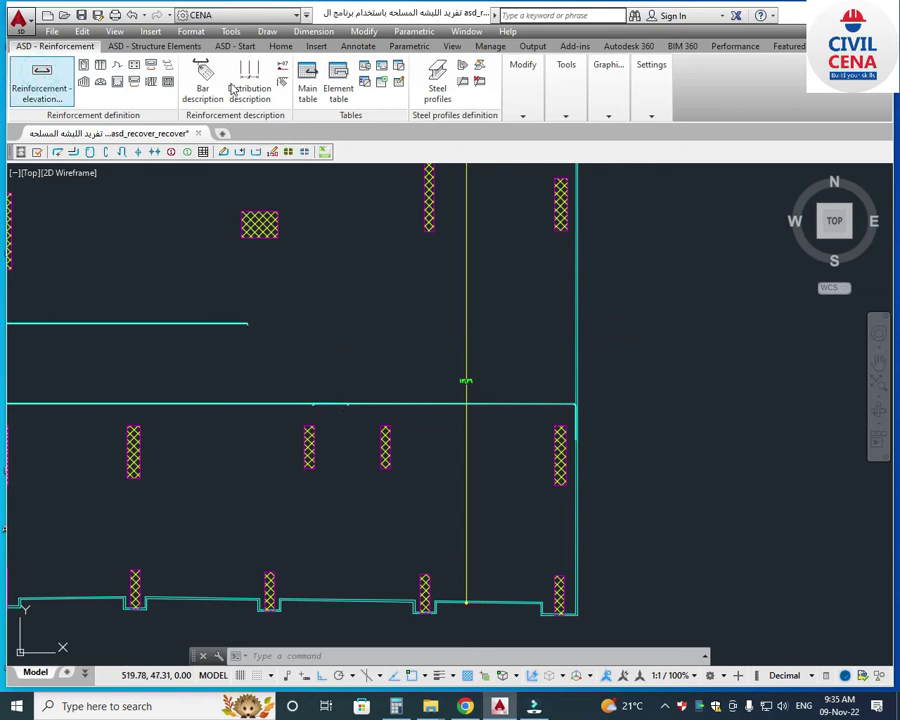
left_click(153, 63)
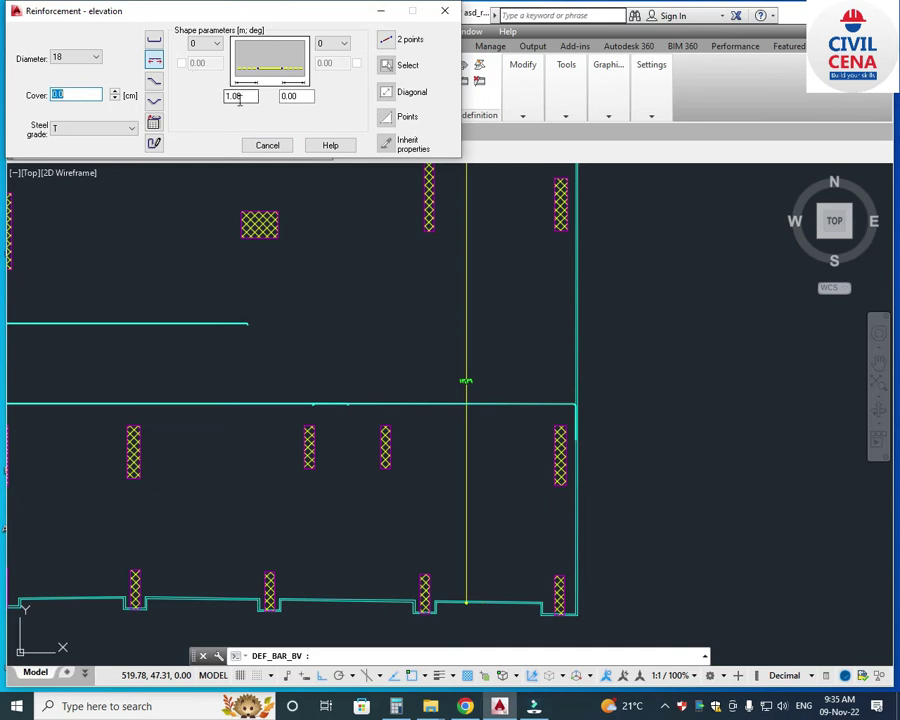
left_click(388, 40)
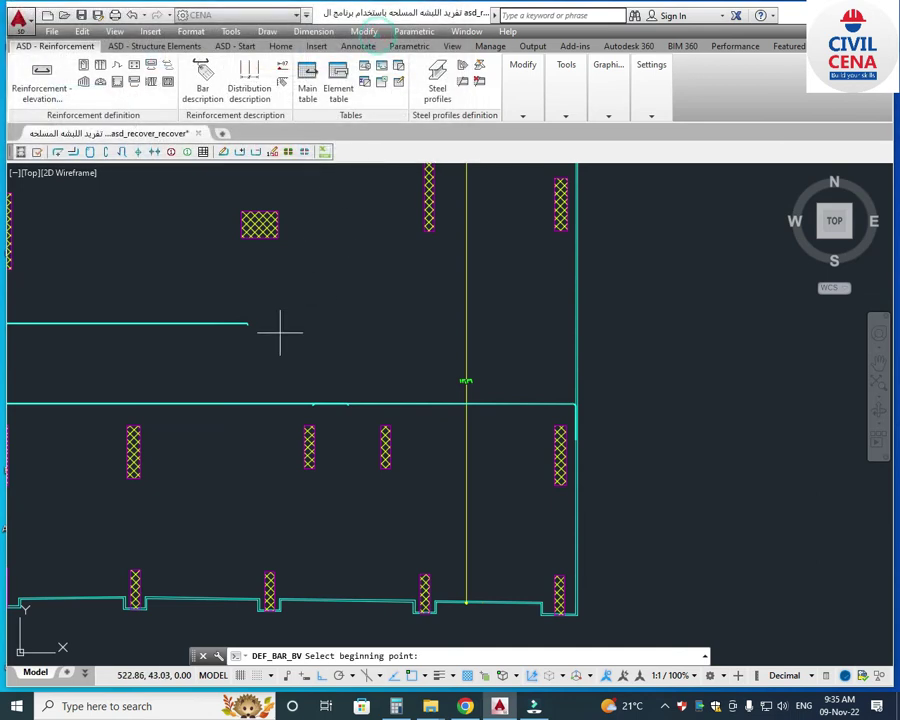
left_click(247, 324)
scroll(370, 324, "down", 2)
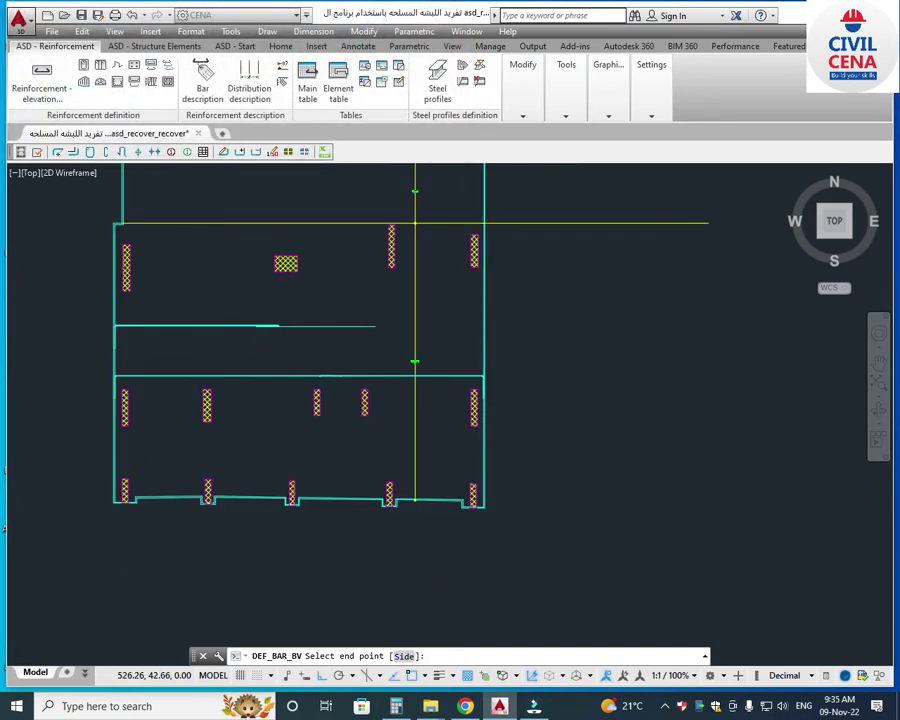
scroll(380, 335, "up", 2)
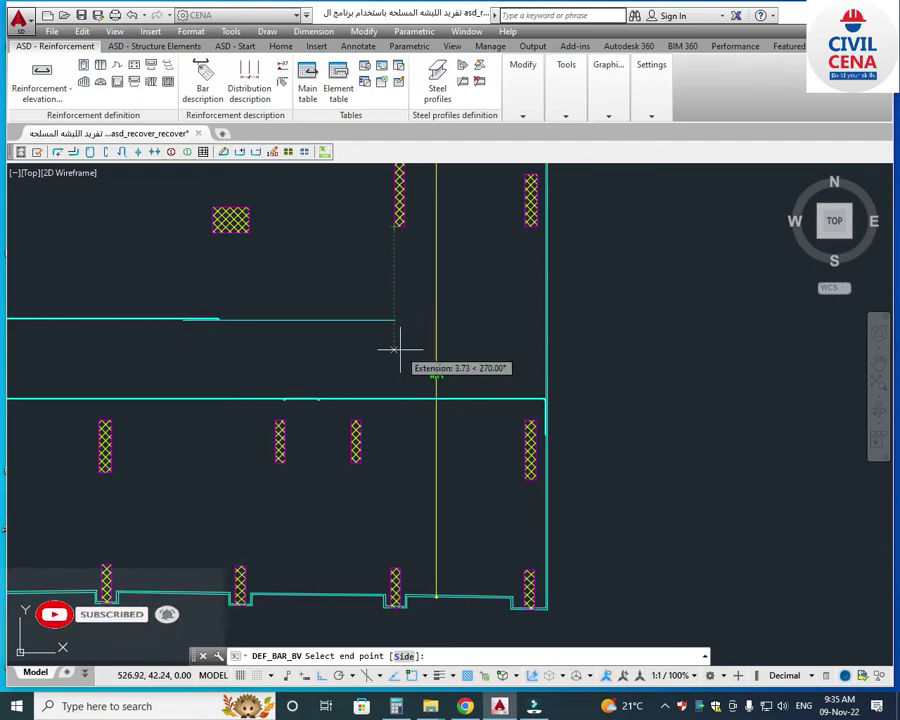
Finish the lapped bar by placing its end point 4.9 m east of the one-bend bar's end.
type("3.9")
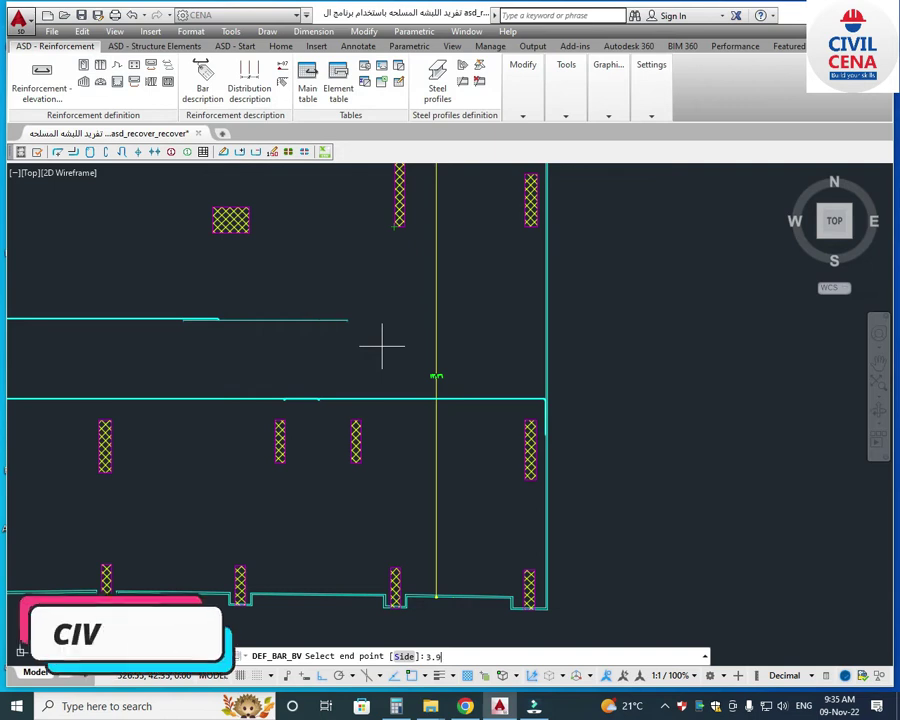
scroll(335, 326, "up", 2)
scroll(340, 327, "down", 2)
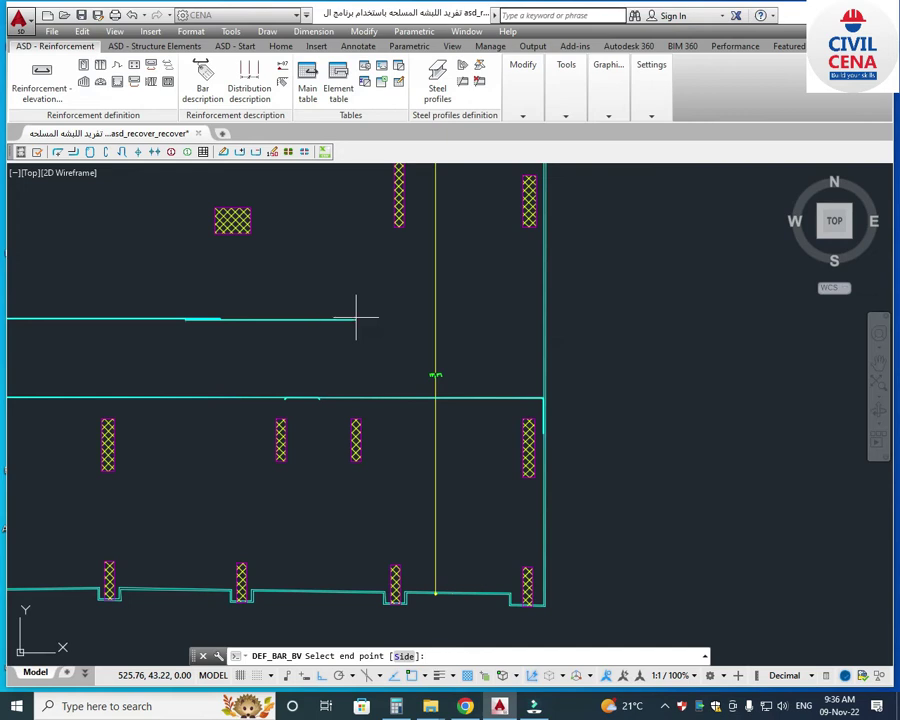
type("9")
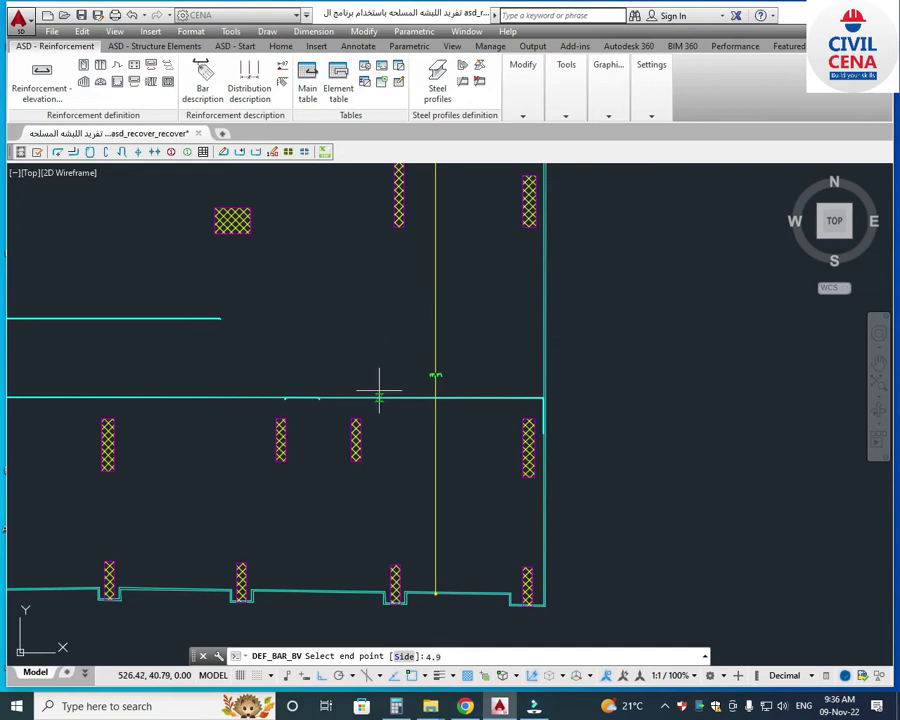
scroll(262, 344, "down", 2)
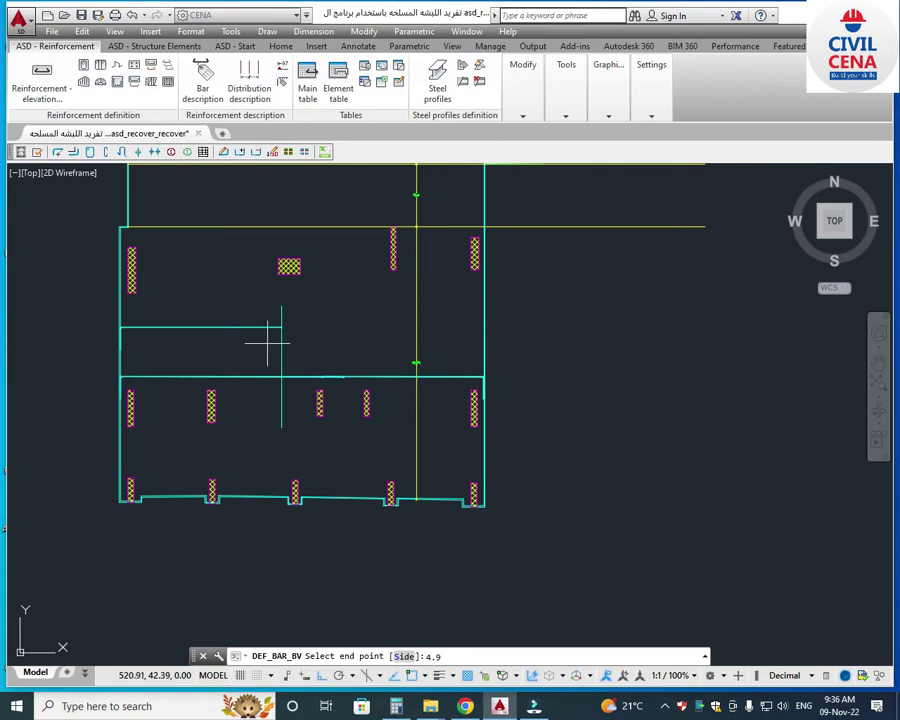
scroll(400, 320, "up", 4)
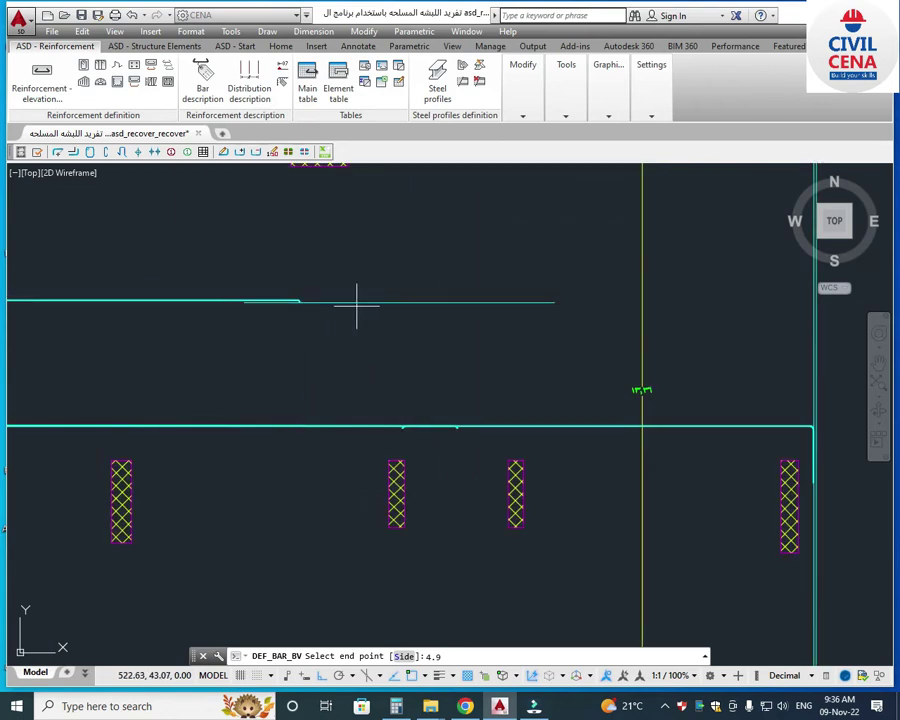
scroll(504, 322, "down", 2)
scroll(545, 323, "up", 2)
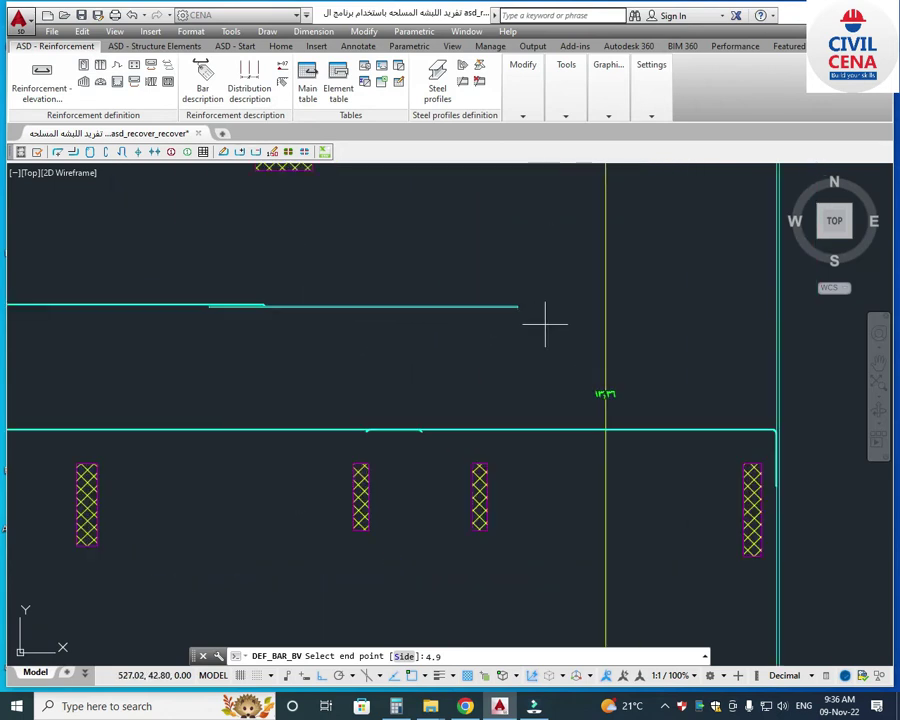
left_click(545, 323)
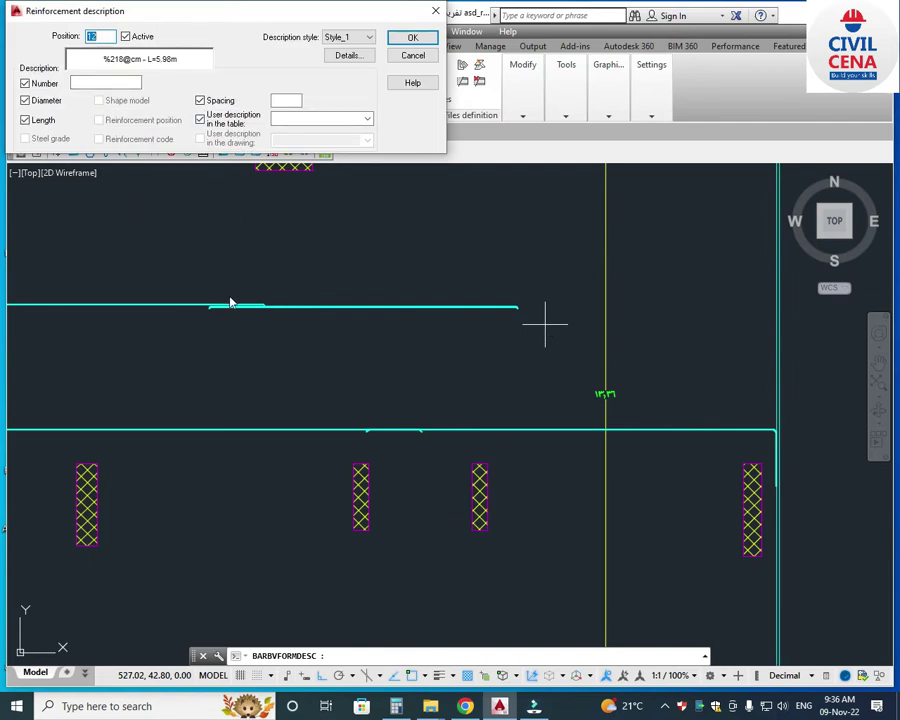
Examine the lap between the one-bend bar and the new straight bar, and the straight bar's end position relative to the columns.
scroll(230, 305, "up", 2)
scroll(250, 310, "down", 2)
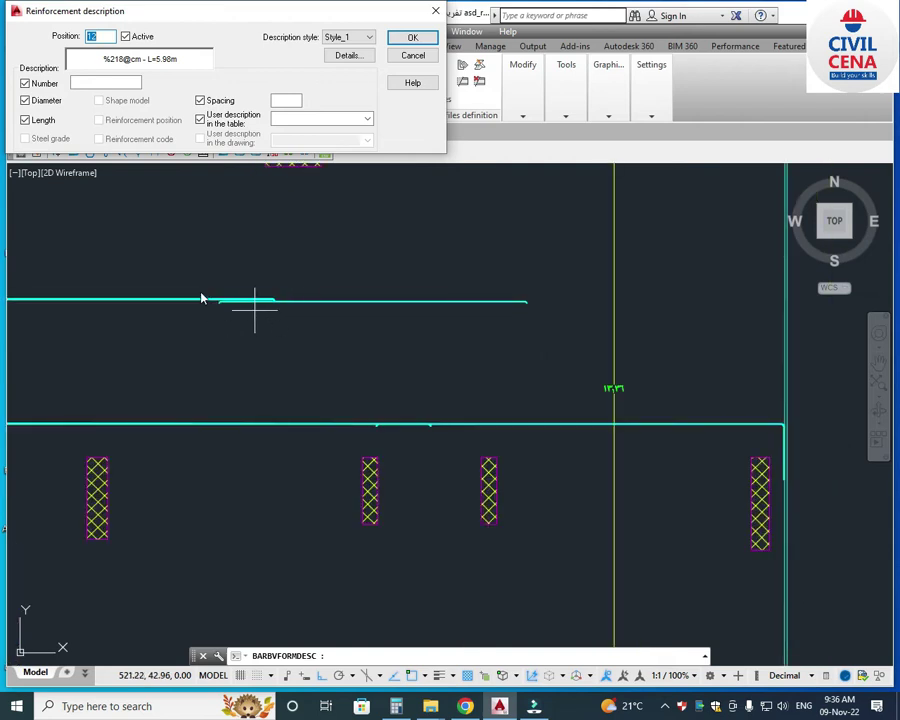
scroll(267, 311, "down", 2)
scroll(320, 318, "up", 2)
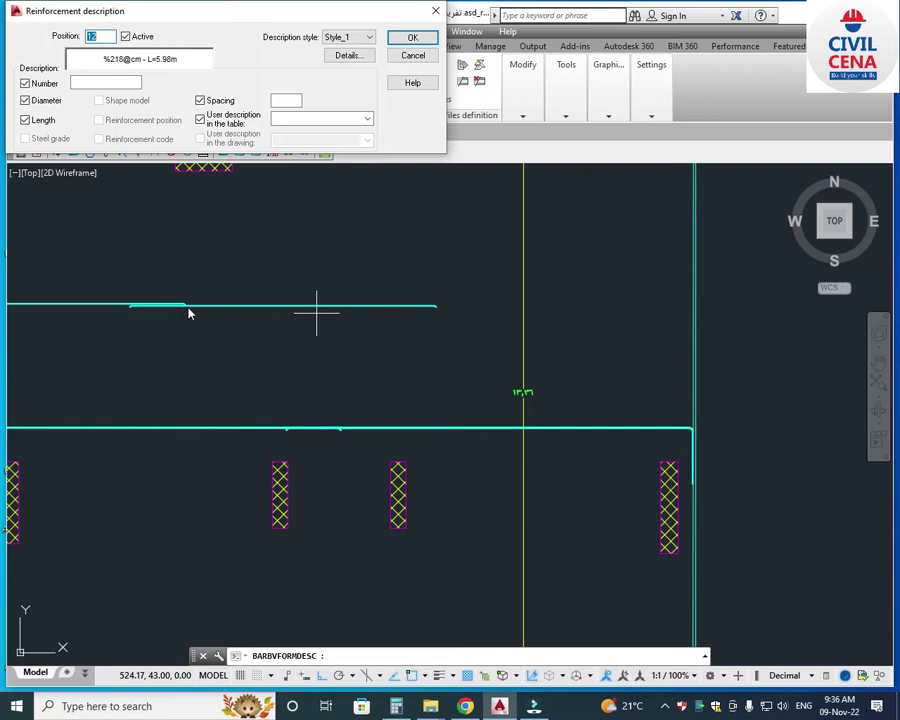
scroll(194, 338, "down", 2)
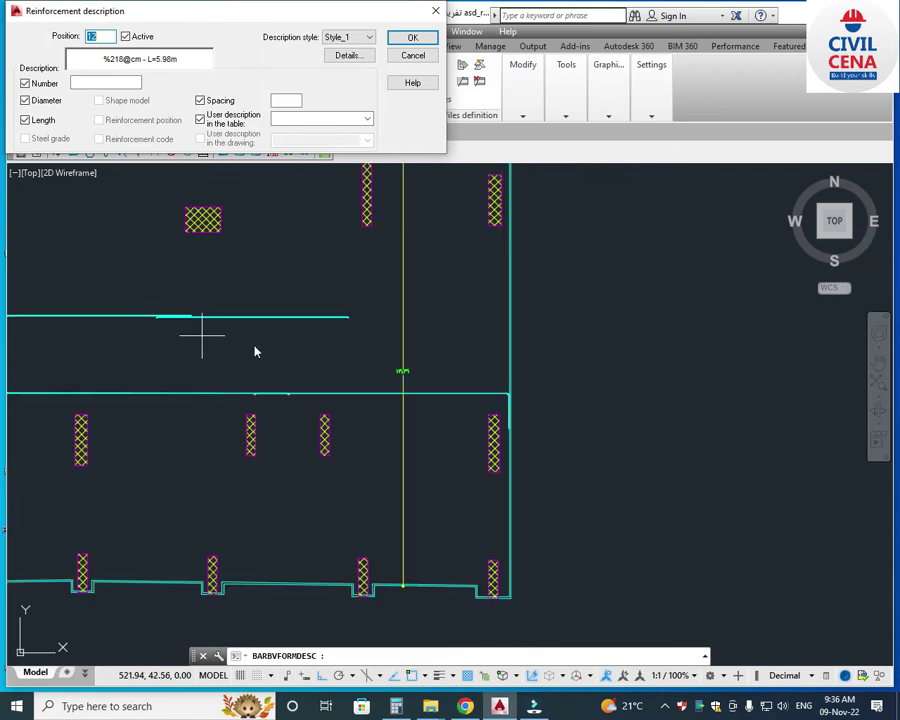
scroll(187, 321, "up", 2)
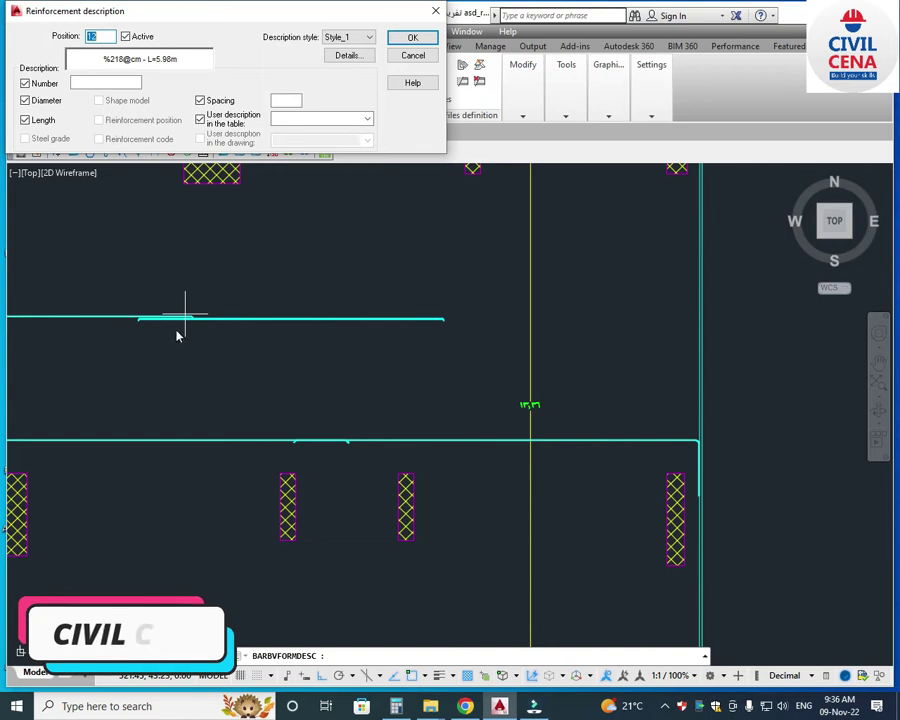
scroll(411, 366, "down", 2)
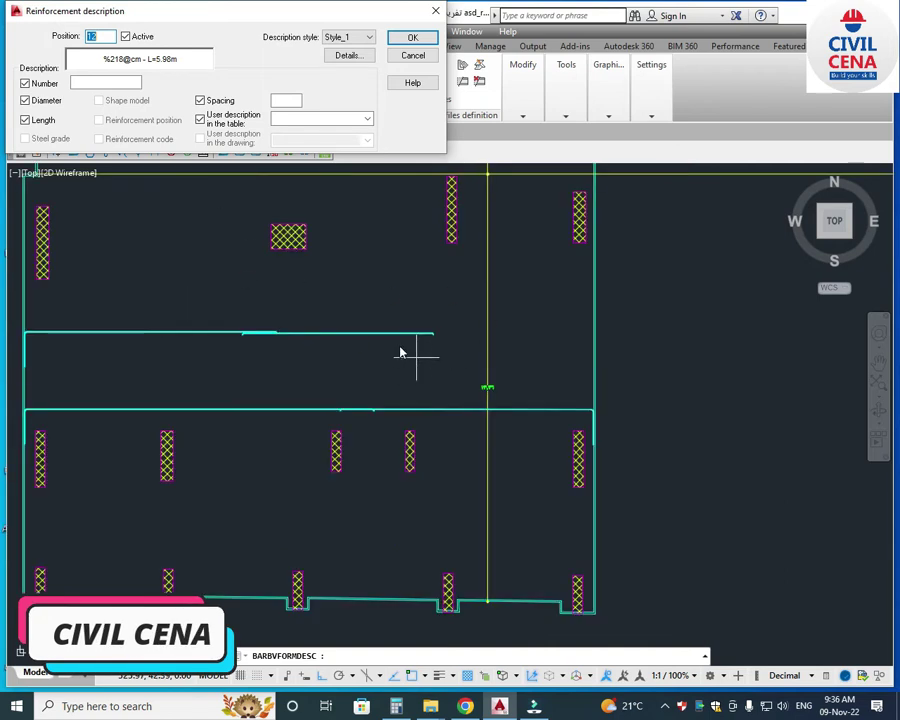
scroll(416, 363, "down", 1)
scroll(432, 356, "up", 1)
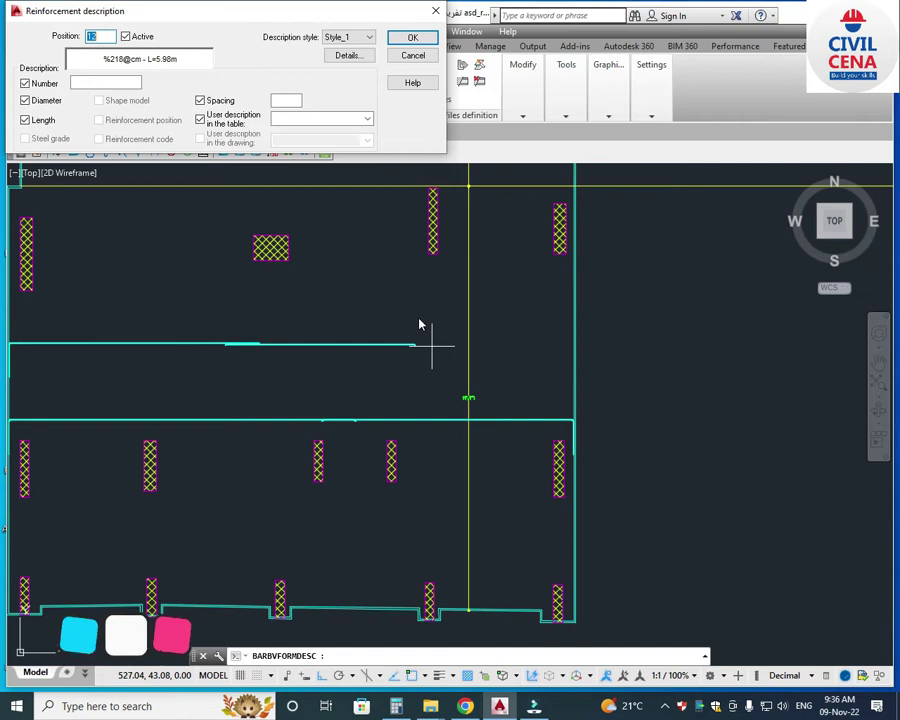
scroll(307, 371, "down", 1)
scroll(396, 365, "up", 1)
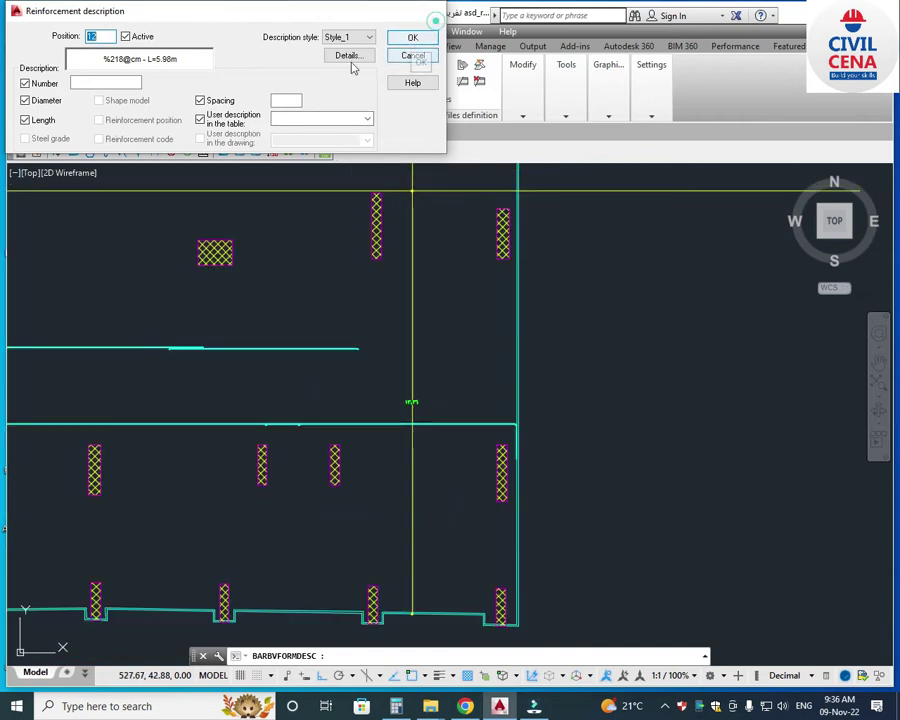
Accept the middle bar's description and define a diameter 18 end bar with a 1.08 m starting lap and a fixed 1.10 m, 90° end bend.
left_click(413, 37)
left_click(40, 84)
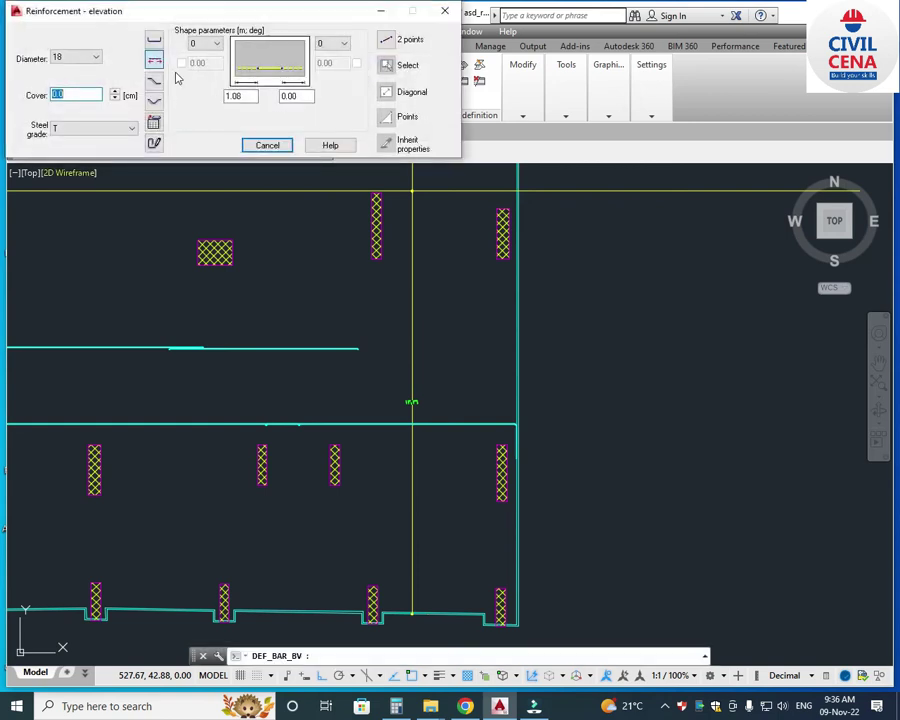
left_click(153, 40)
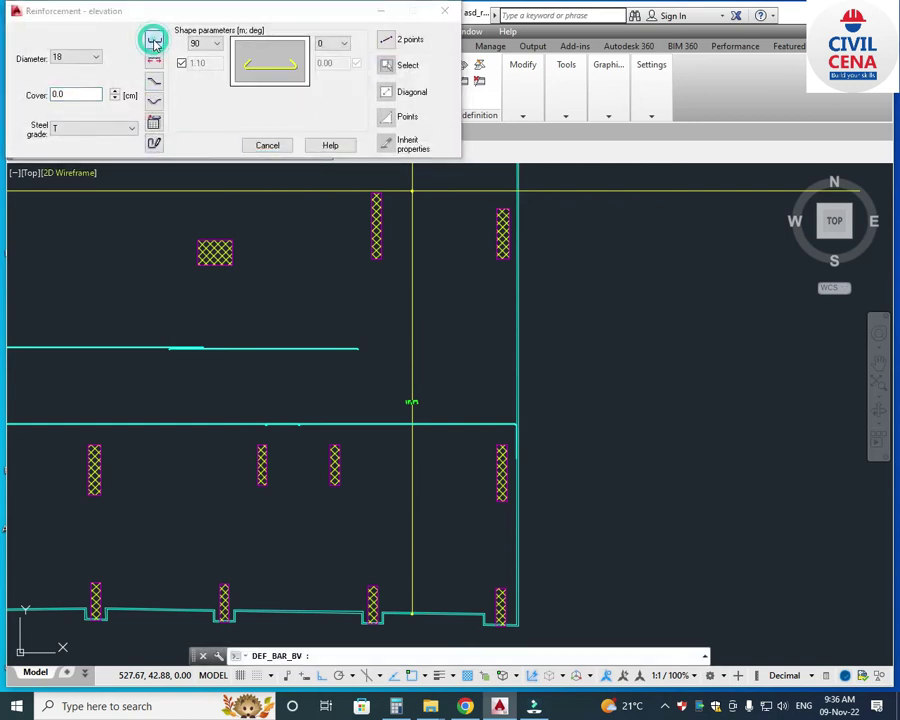
left_click(218, 48)
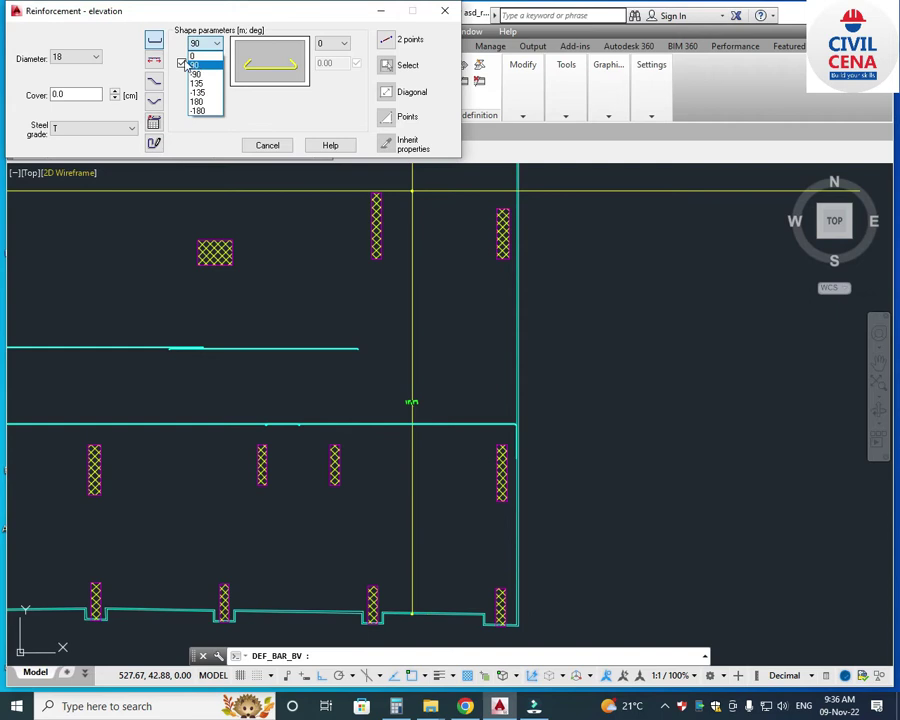
left_click(160, 61)
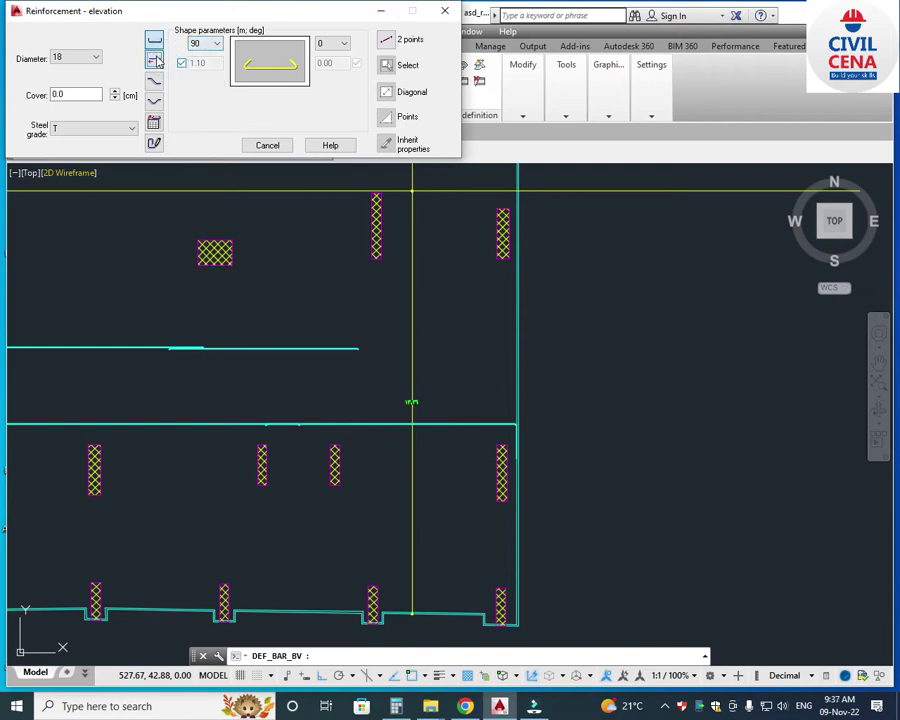
left_click(155, 60)
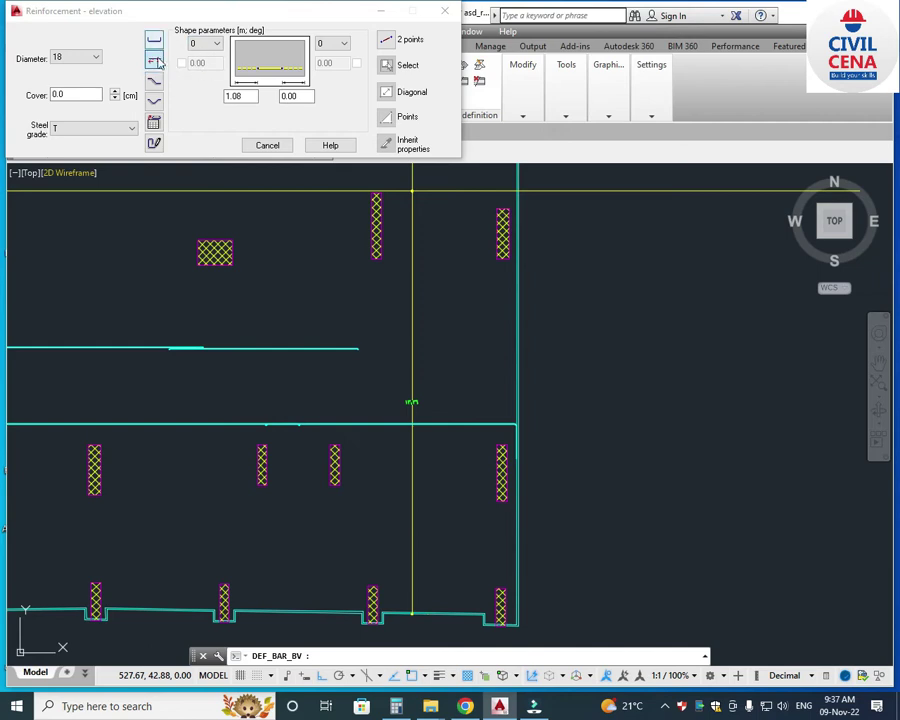
left_click(343, 43)
left_click(335, 61)
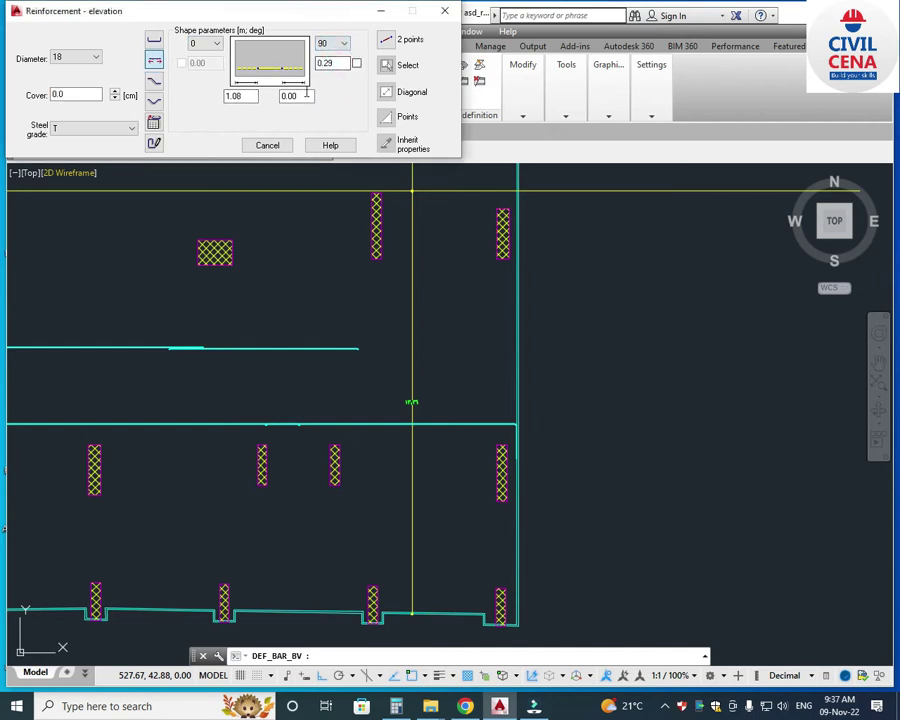
double_click(340, 66)
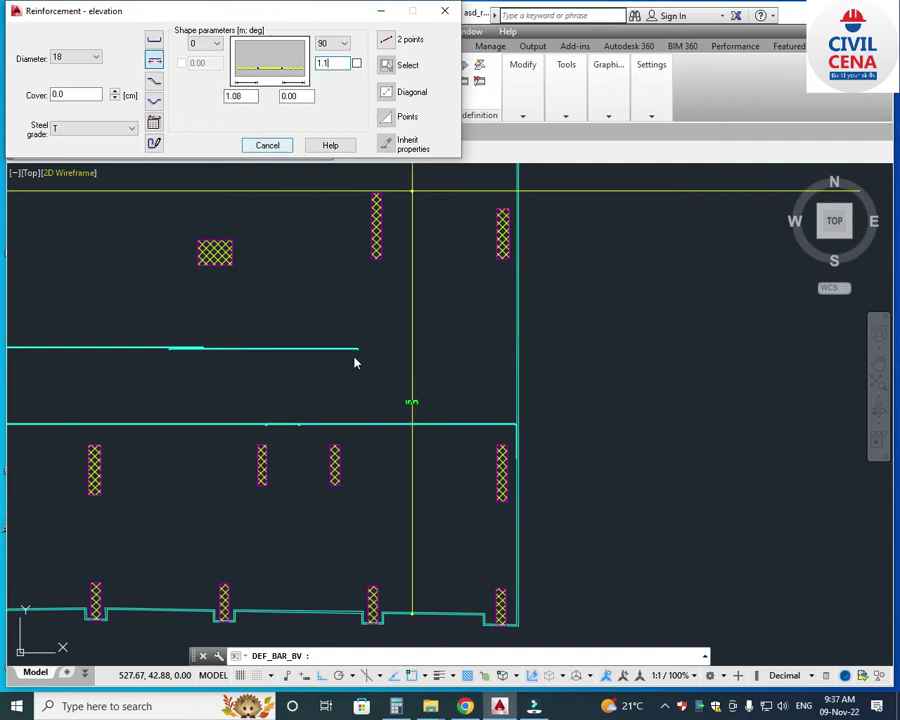
left_click(356, 63)
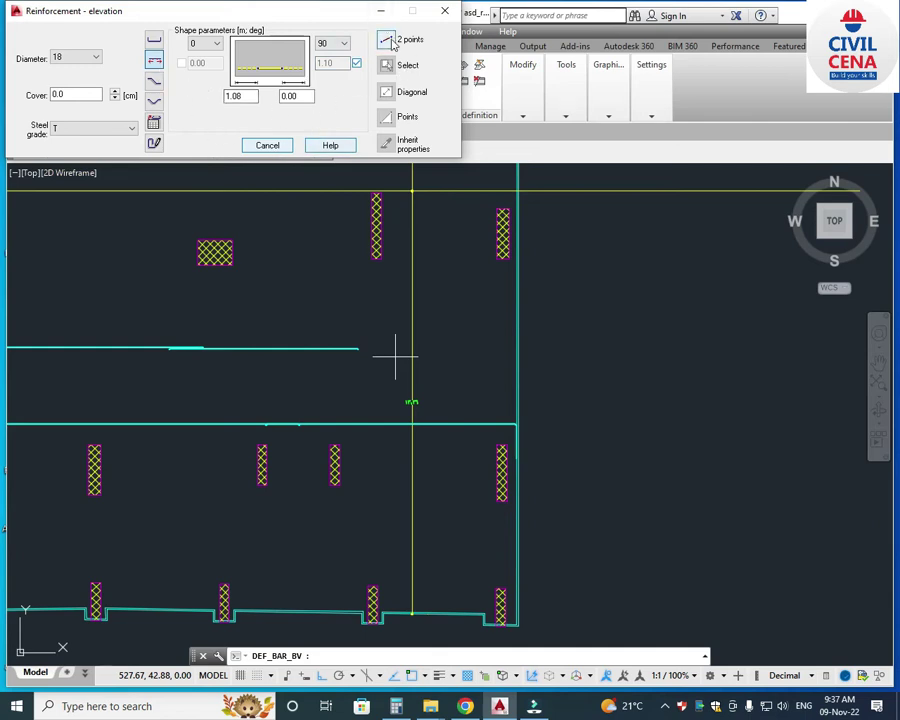
Place the end bar by two points, from the middle bar's east end to the strip's eastern edge.
left_click(393, 42)
scroll(368, 355, "up", 8)
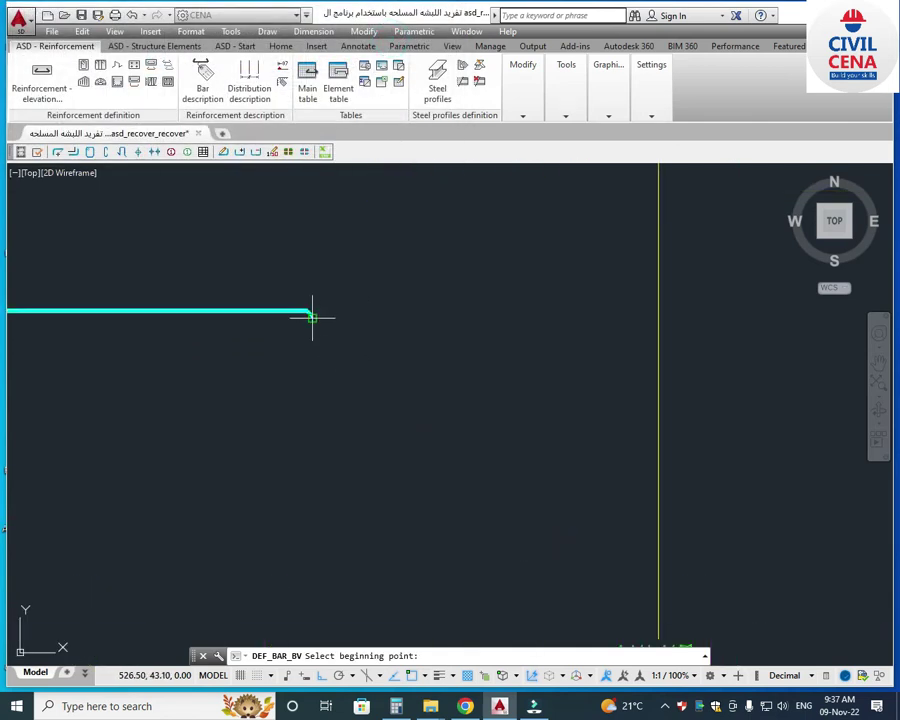
left_click(312, 318)
scroll(476, 315, "down", 4)
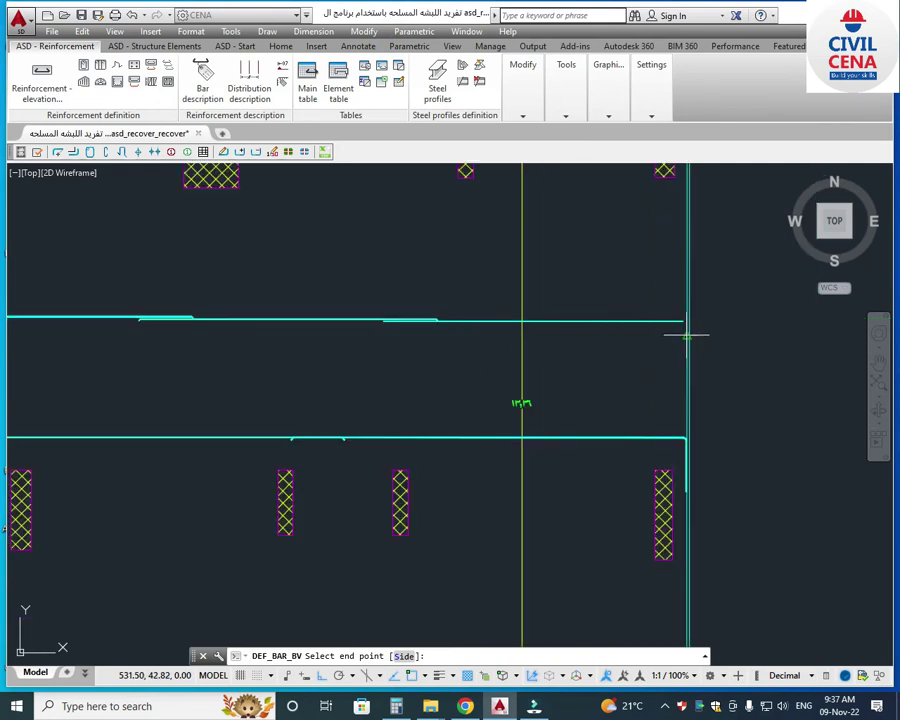
scroll(686, 335, "up", 6)
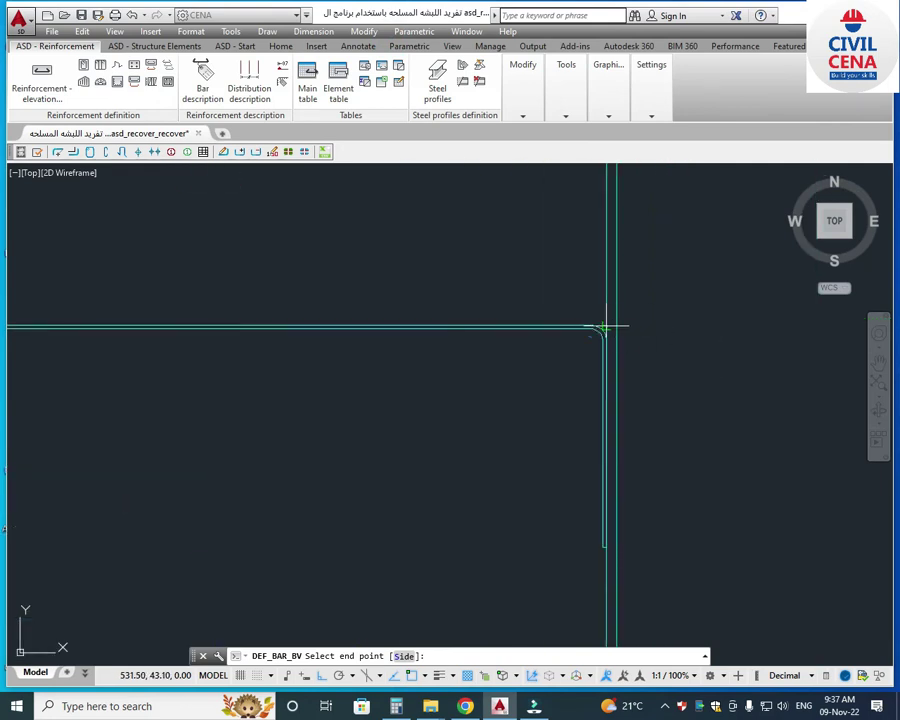
left_click(604, 327)
scroll(418, 387, "down", 6)
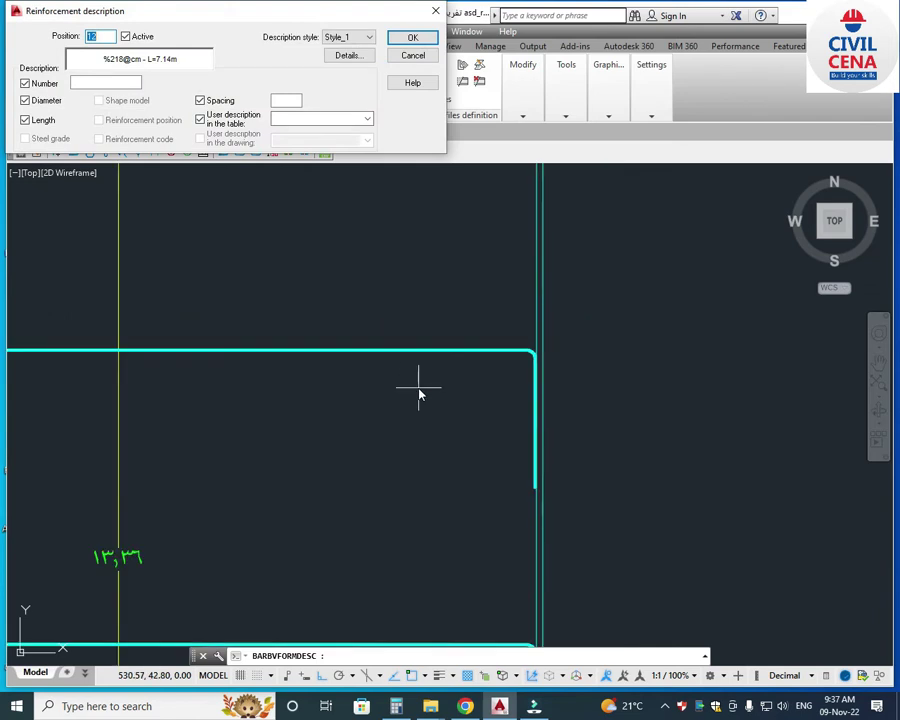
Examine the completed three-bar run, its two lap splices and its end bends relative to the columns and the run below.
scroll(313, 382, "down", 2)
scroll(234, 400, "up", 2)
scroll(345, 372, "down", 2)
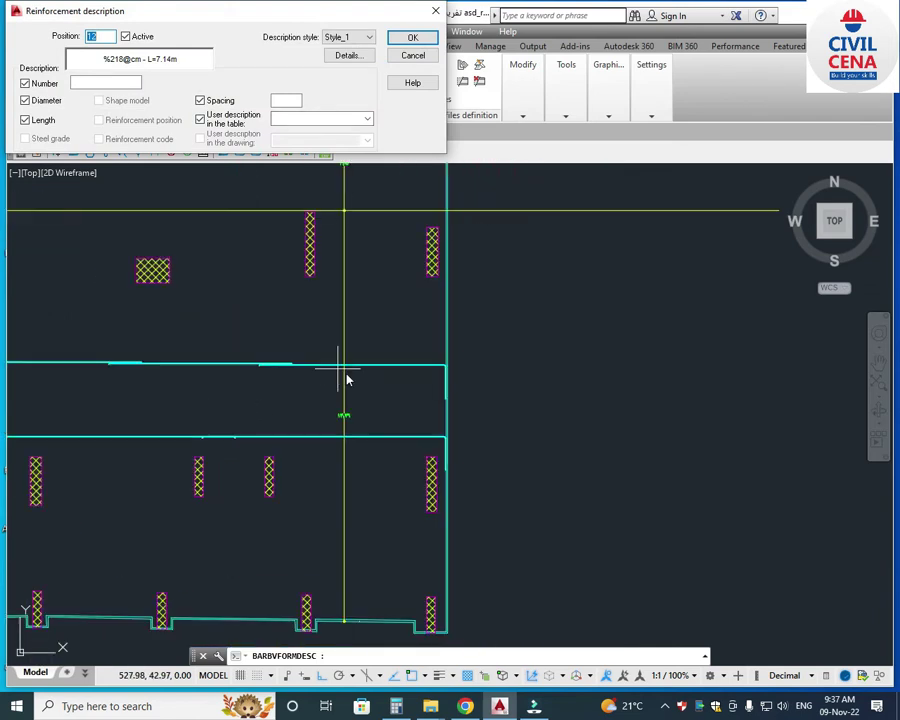
scroll(242, 323, "down", 3)
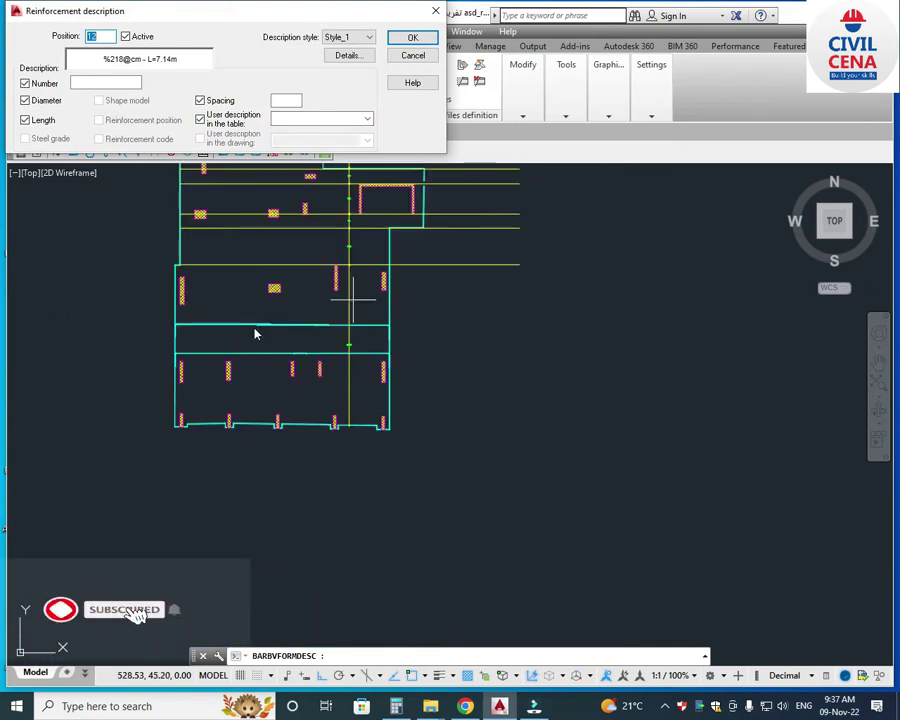
scroll(255, 331, "up", 3)
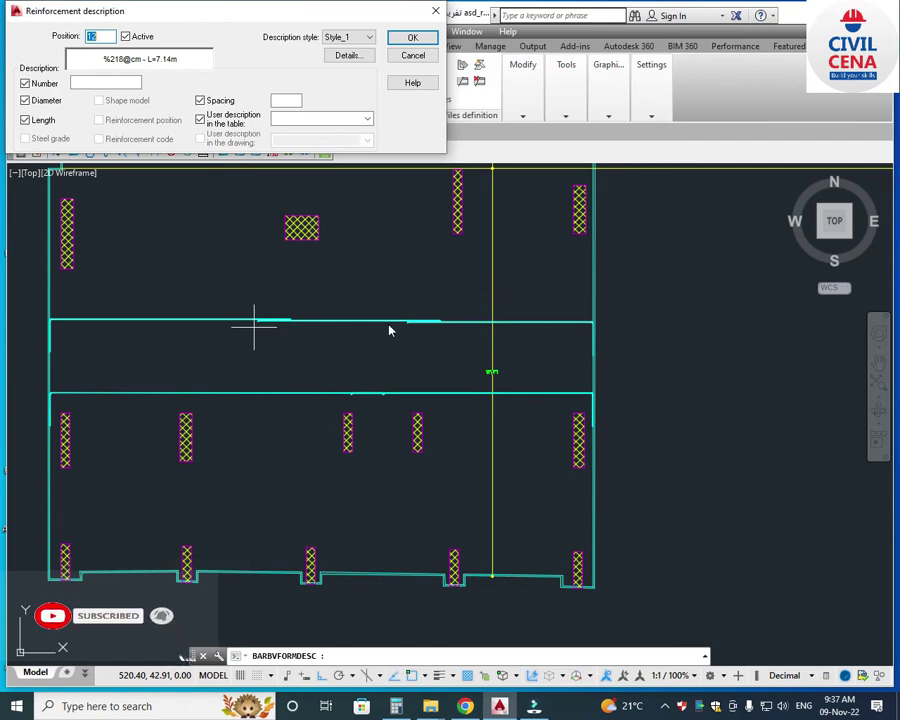
scroll(390, 330, "down", 3)
scroll(464, 307, "up", 3)
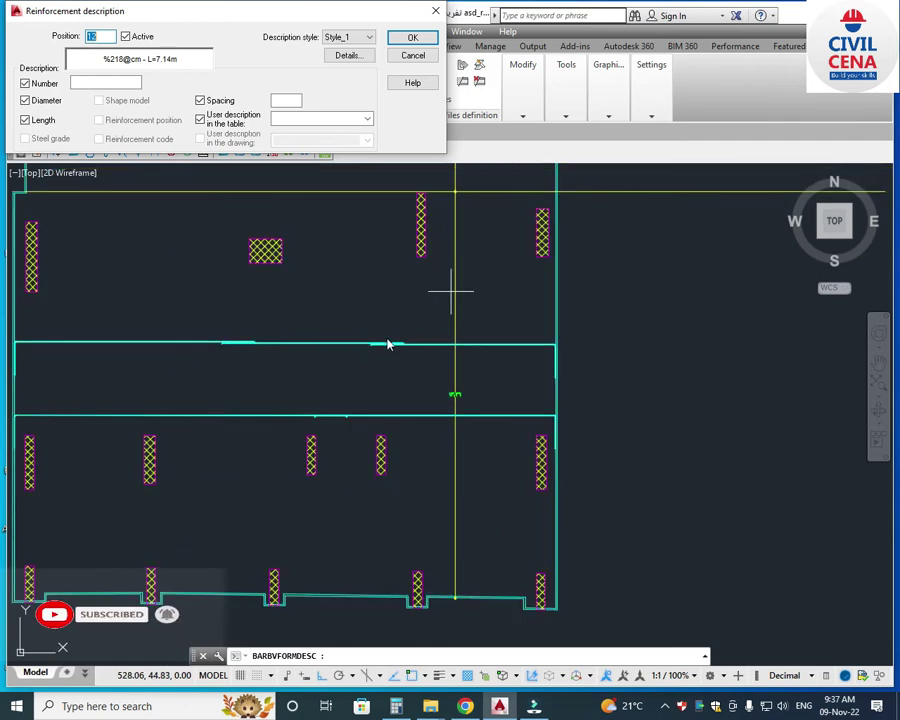
scroll(390, 344, "down", 3)
scroll(293, 346, "up", 3)
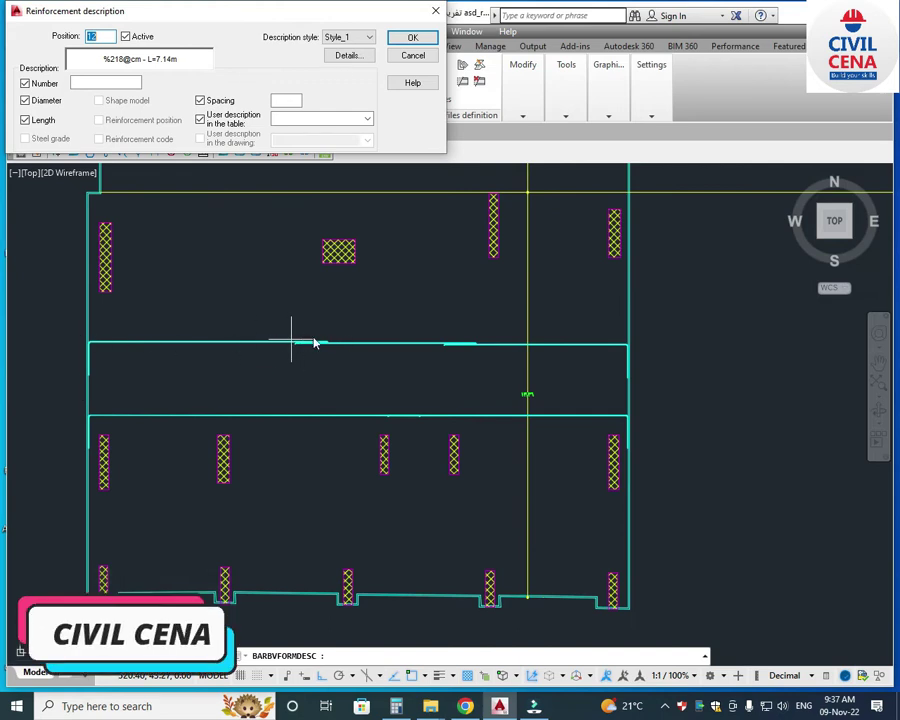
scroll(291, 361, "down", 2)
scroll(372, 317, "up", 2)
scroll(233, 361, "down", 1)
scroll(437, 369, "up", 1)
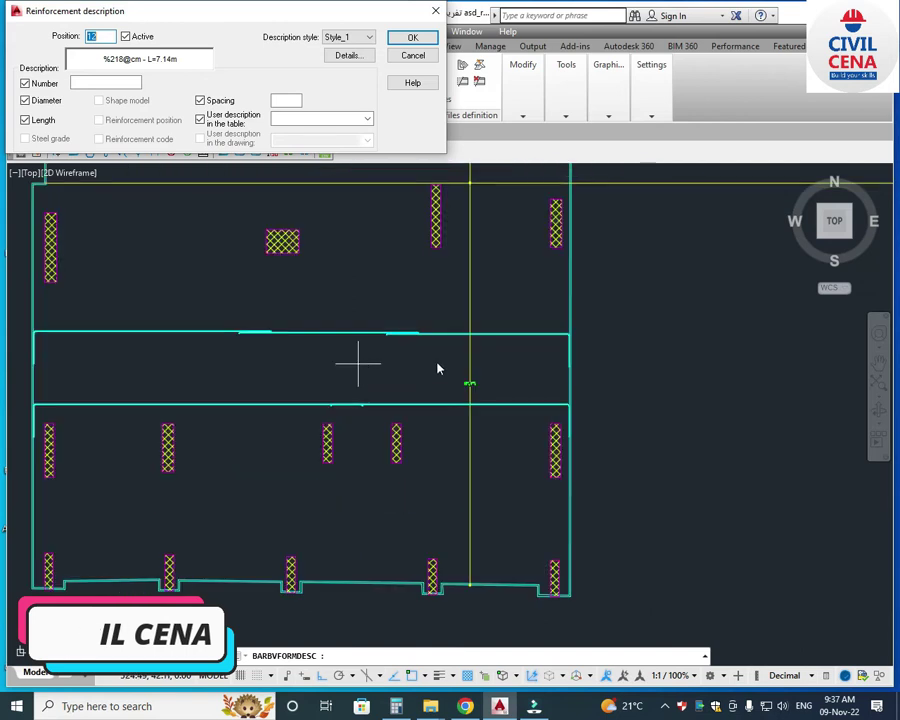
scroll(250, 336, "up", 2)
scroll(275, 340, "down", 4)
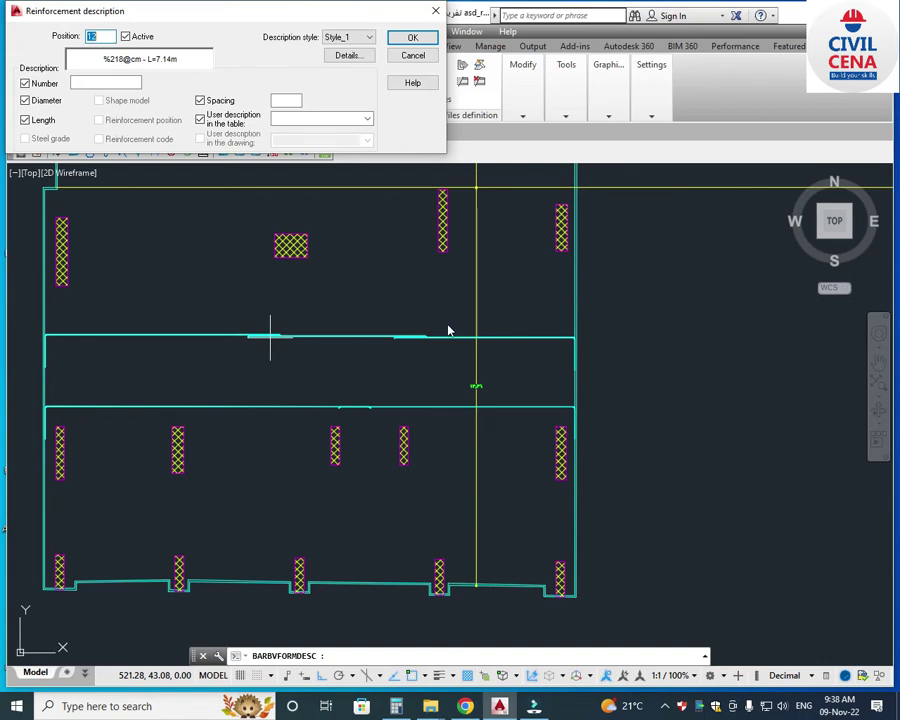
scroll(478, 375, "down", 2)
scroll(353, 352, "up", 2)
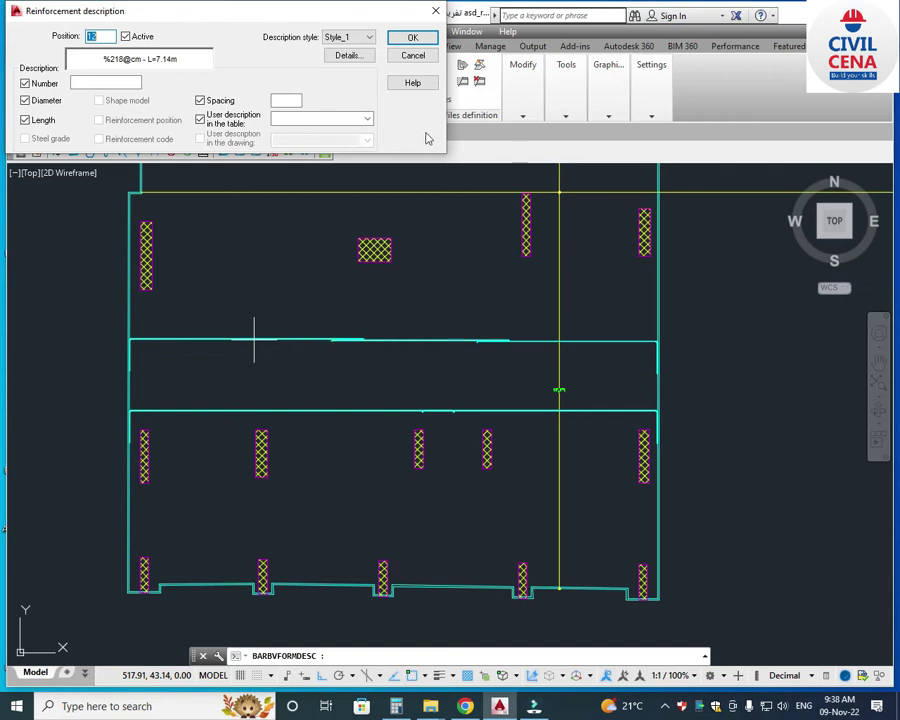
Accept the end bar's description and move the three-bar run straight north to just below the rectangular column.
key("Return")
left_click(517, 317)
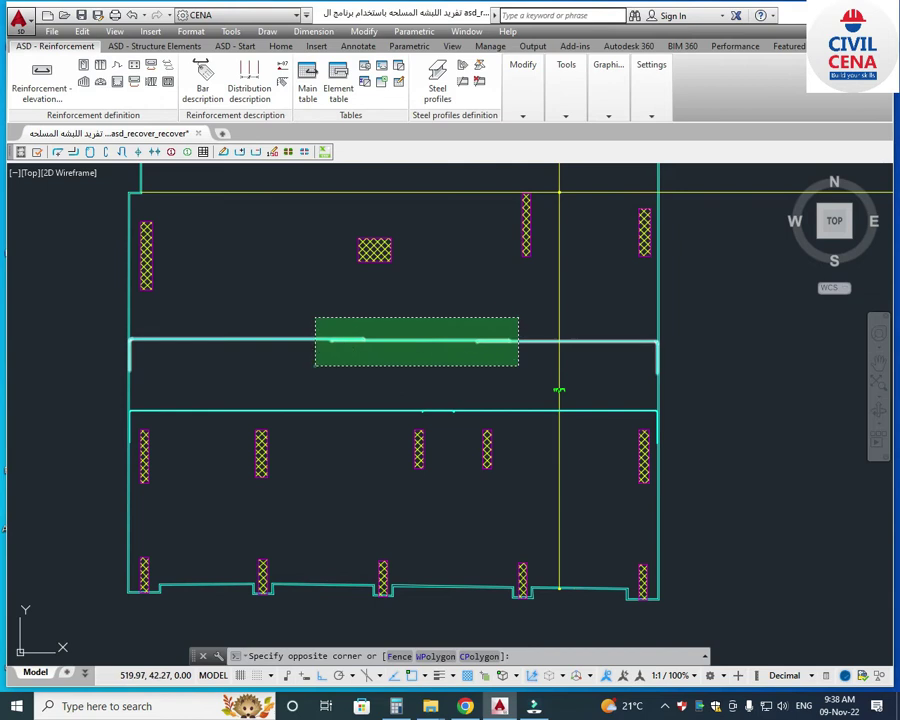
left_click(315, 365)
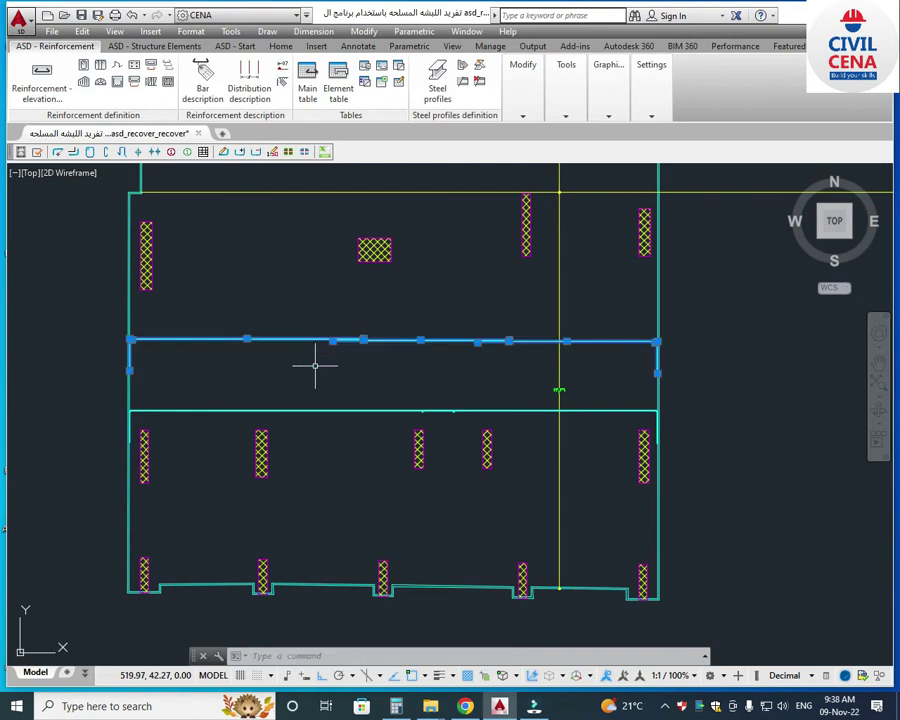
type("m")
key("Return")
left_click(353, 374)
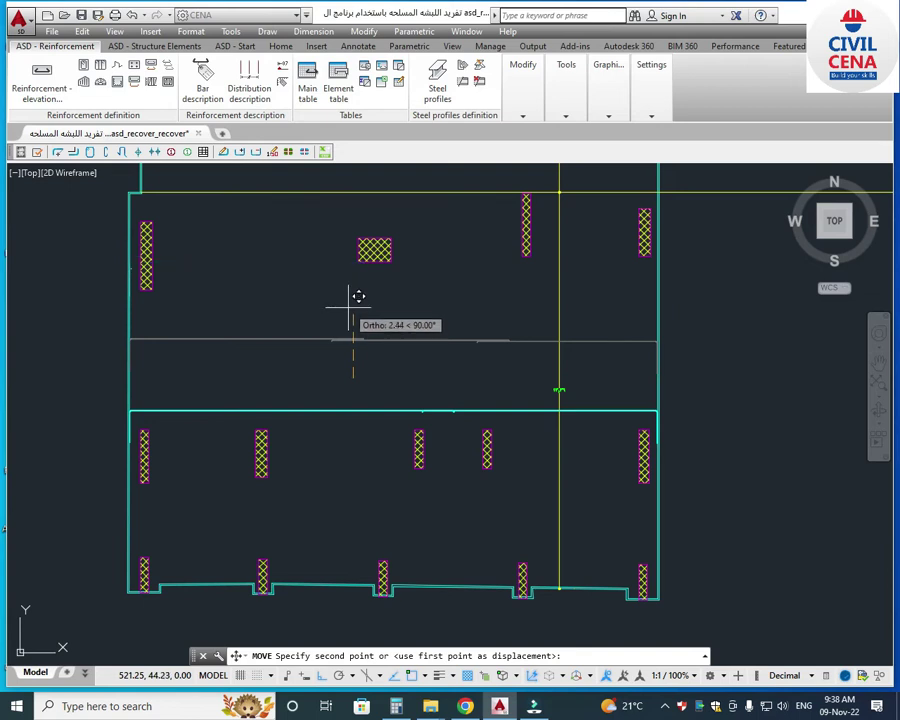
left_click(352, 300)
scroll(594, 344, "down", 2)
scroll(556, 358, "up", 2)
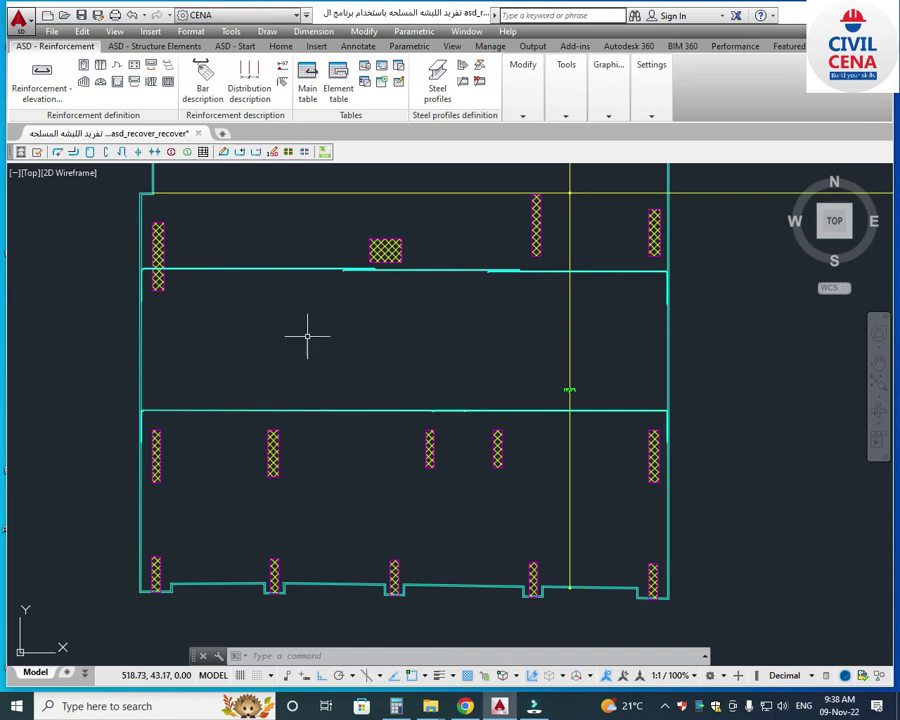
Delete the vertical dimension that spans the height of the lowest strip.
left_click(570, 338)
scroll(537, 422, "down", 2)
scroll(572, 382, "up", 2)
middle_click_drag(572, 382, 565, 456)
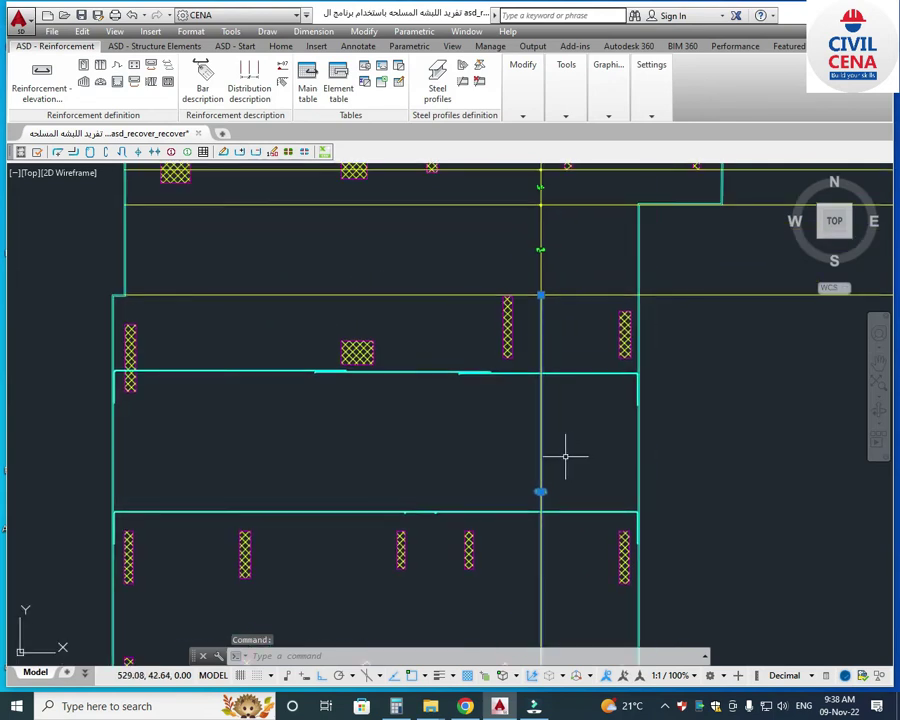
key("Delete")
scroll(530, 448, "down", 2)
scroll(516, 460, "up", 2)
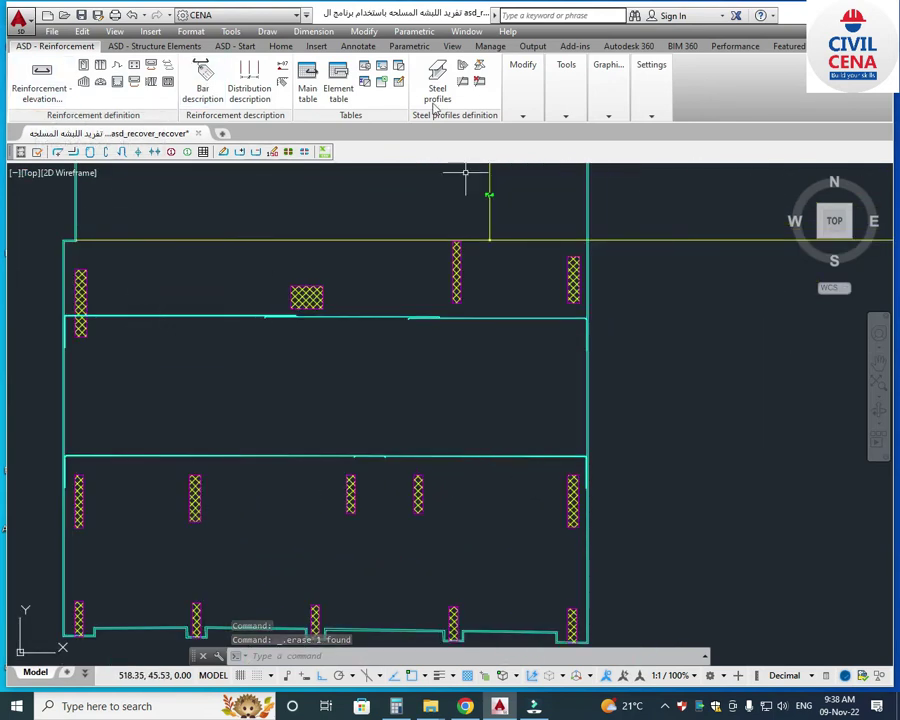
left_click(313, 31)
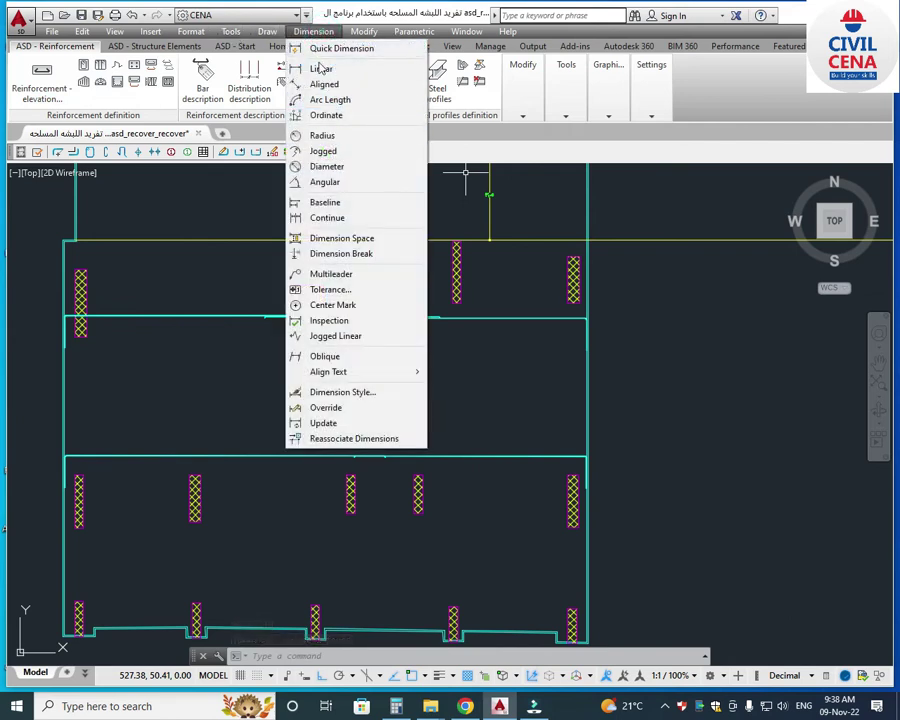
left_click(320, 68)
scroll(520, 406, "down", 2)
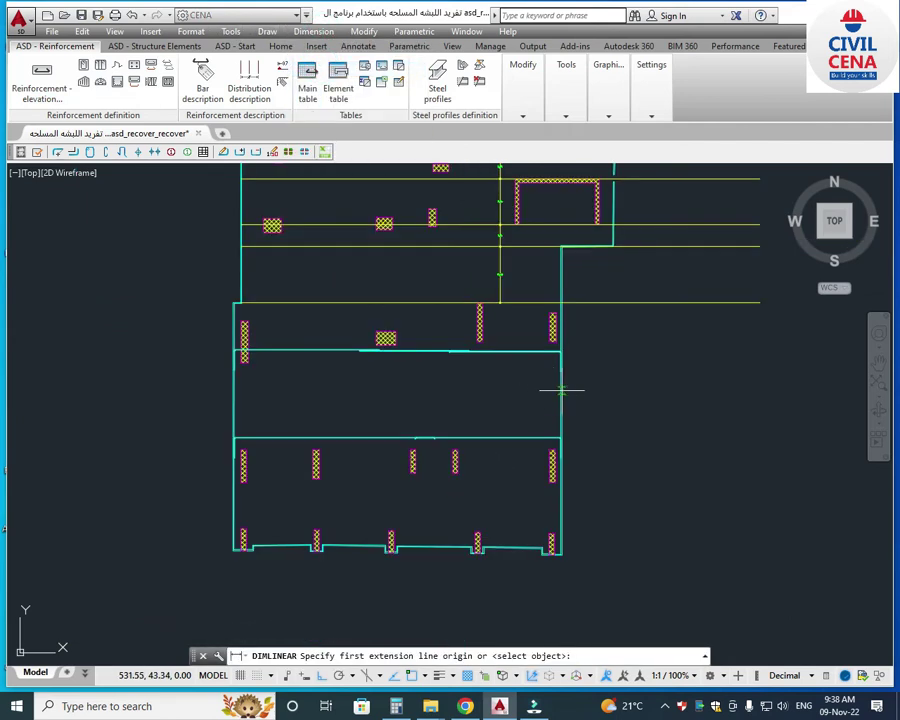
key("Escape")
key("Escape")
Offset the lowest horizontal division line with the Through option to a point midway between the two reinforcement runs.
left_click(646, 301)
type("o")
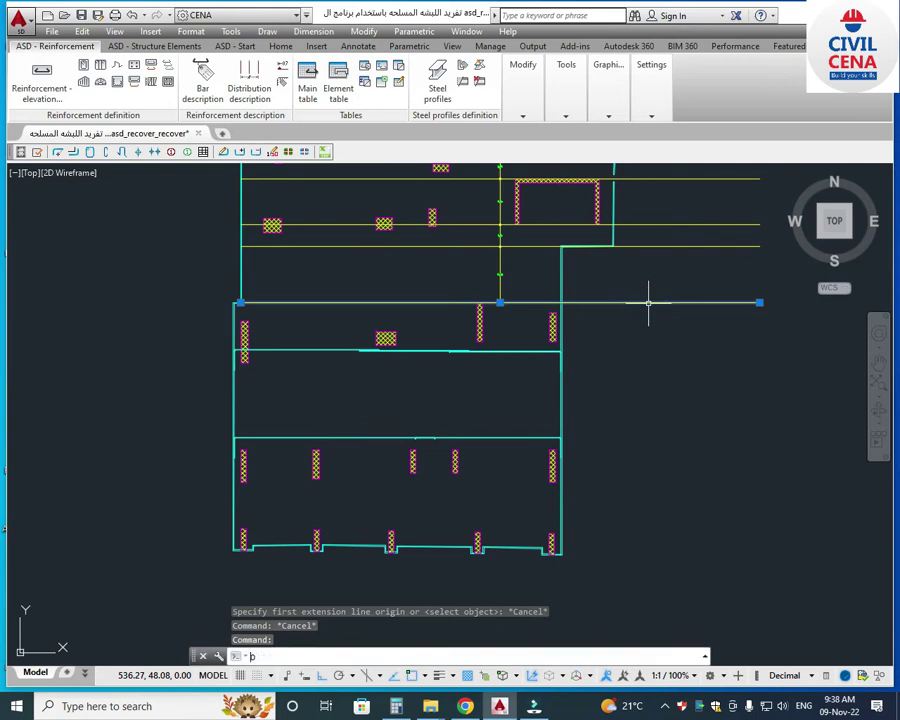
type("ff")
key("Return")
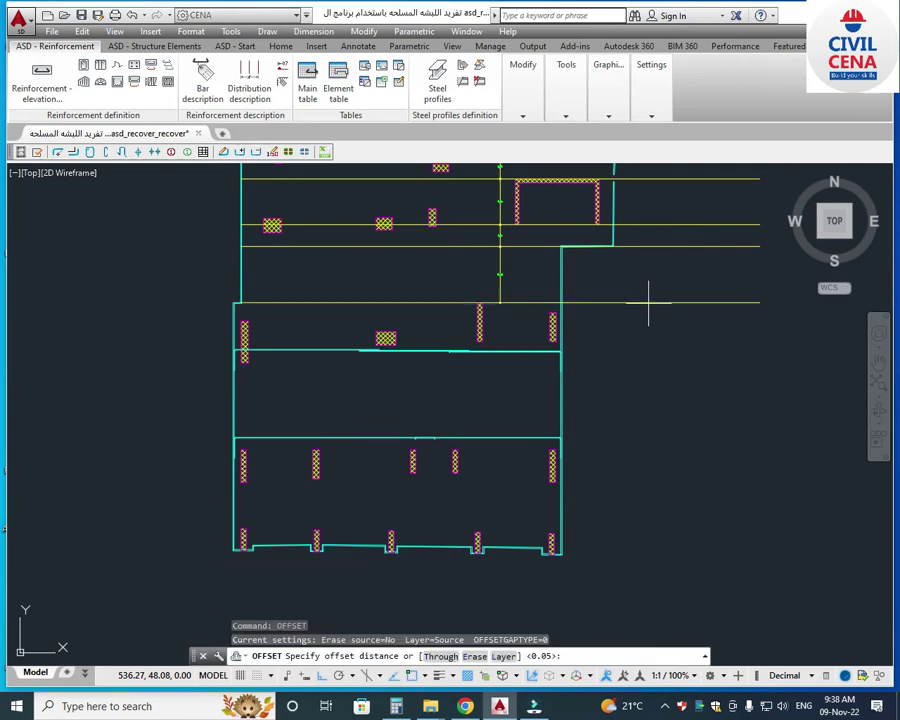
type("T")
key("Return")
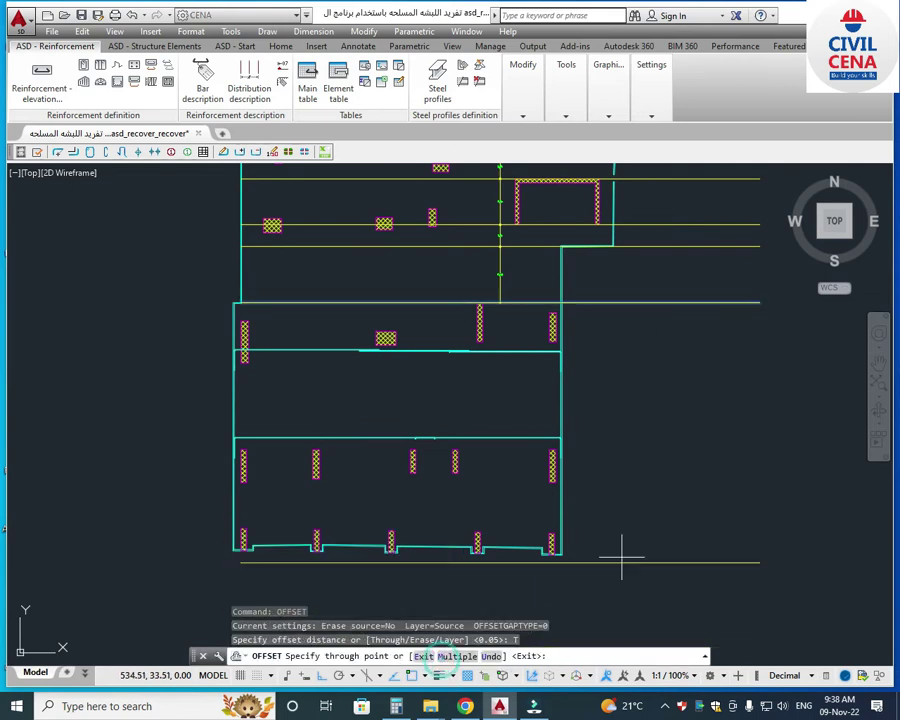
left_click(649, 393)
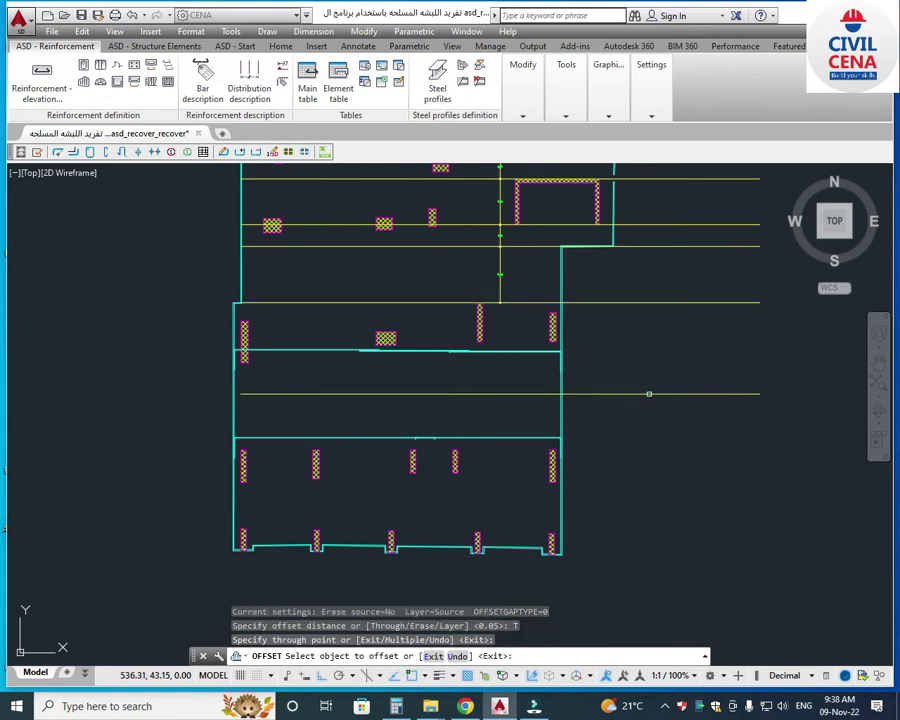
key("Escape")
Add a vertical linear dimension from the new division line down to the slab's bottom edge.
type("D")
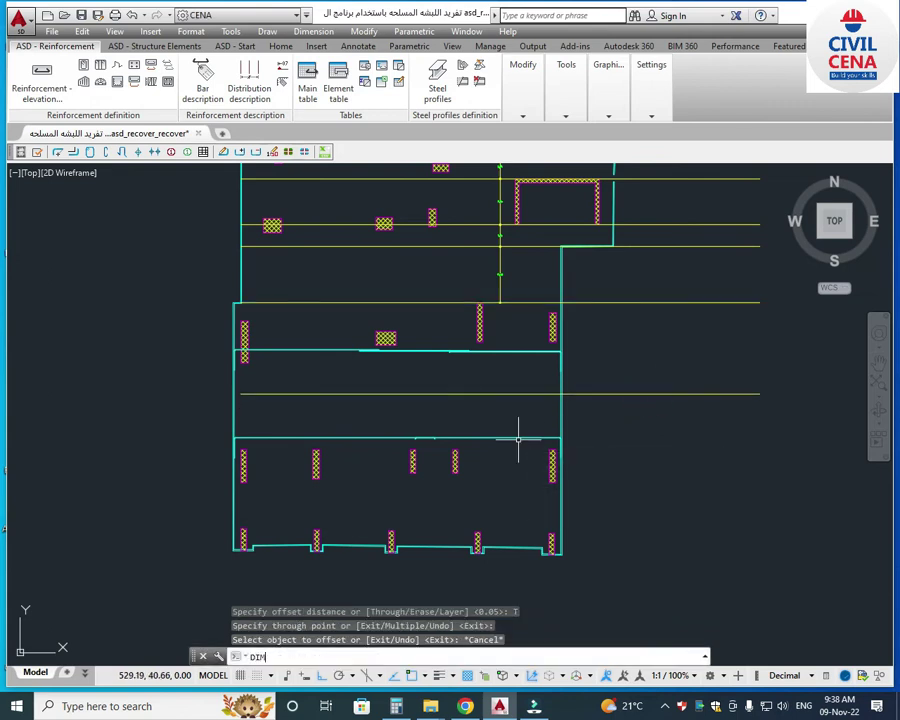
type("IM")
left_click(290, 531)
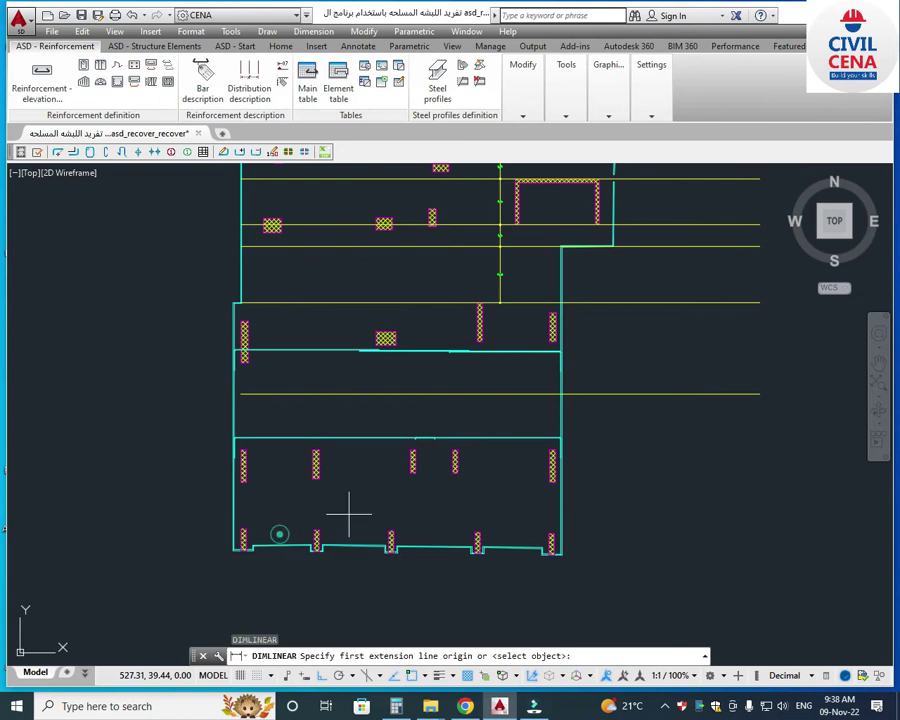
left_click(500, 393)
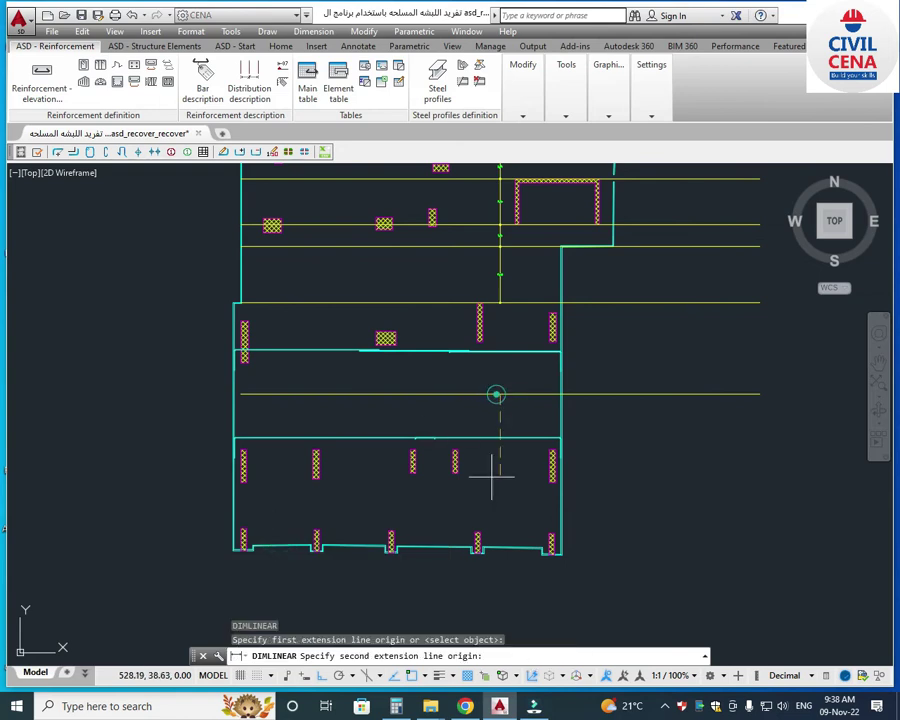
left_click(500, 548)
left_click(498, 543)
Add a vertical linear dimension between the new division line and the division line directly above it.
scroll(474, 402, "up", 2)
middle_click_drag(474, 402, 498, 496)
key("Return")
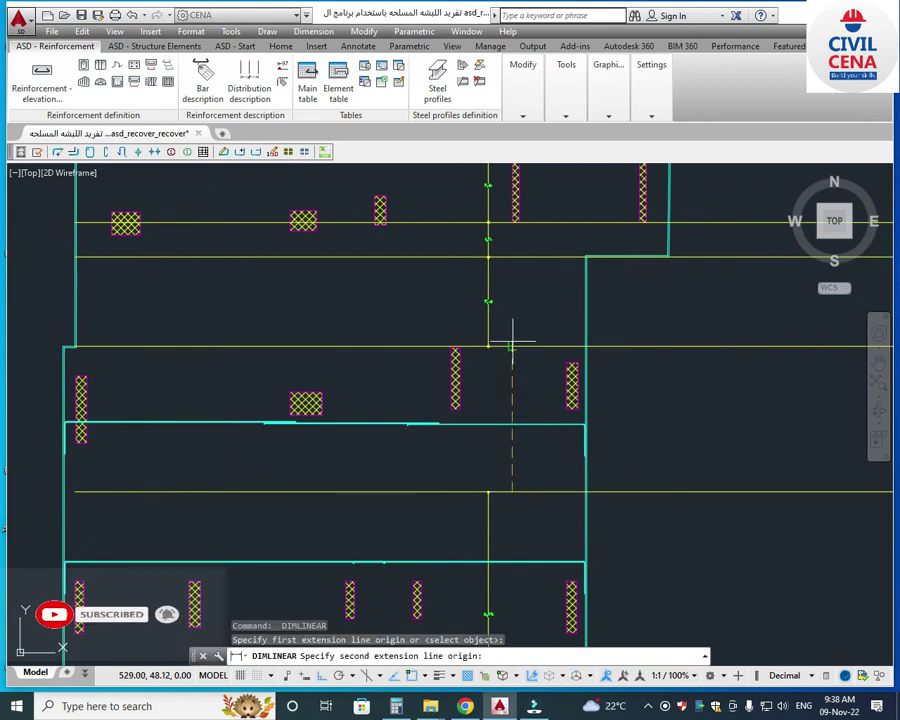
left_click(512, 346)
left_click(513, 343)
middle_click_drag(450, 427, 466, 388)
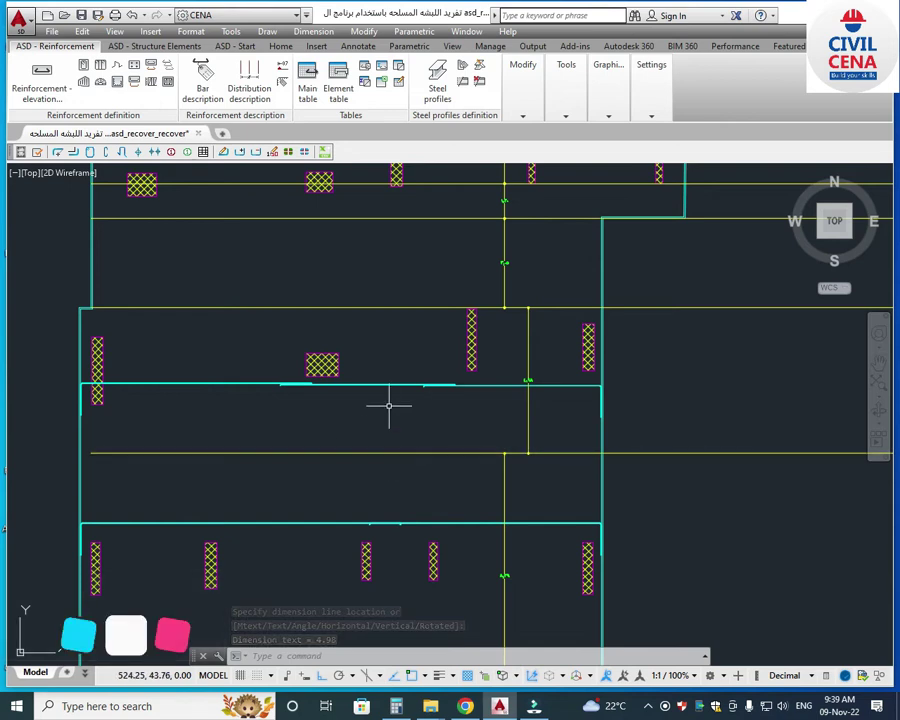
Examine the two newly dimensioned strips and the strips above them that still lack reinforcement.
scroll(441, 398, "down", 2)
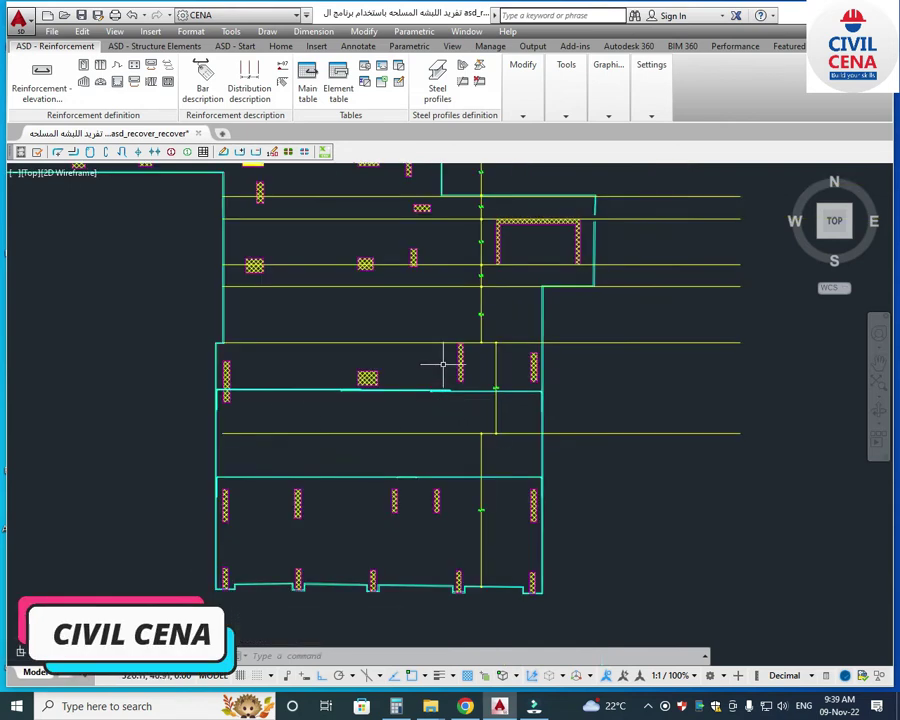
scroll(442, 364, "up", 2)
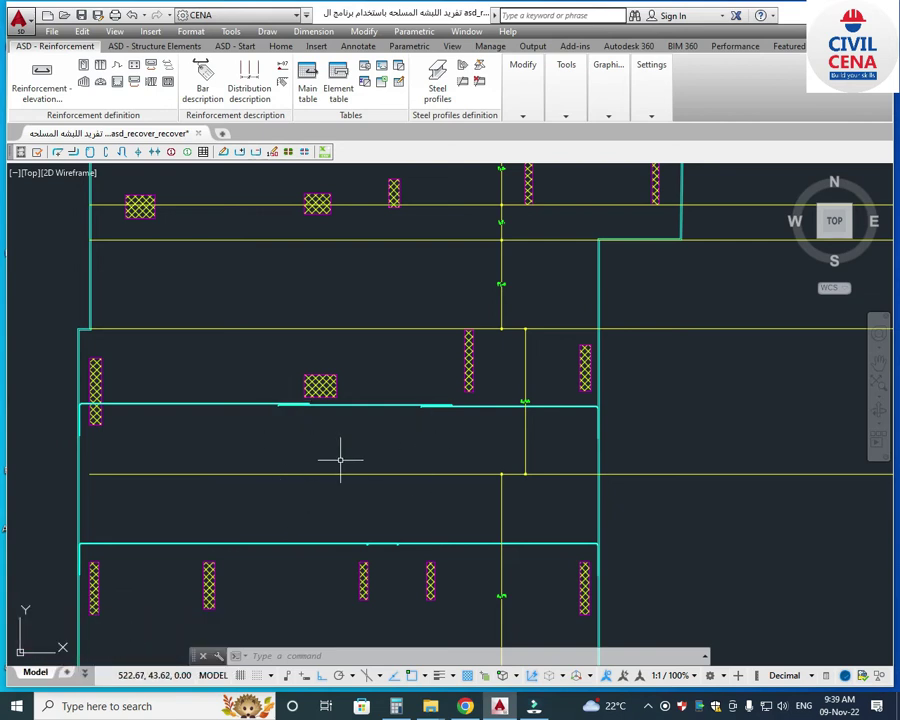
scroll(414, 500, "up", 1)
scroll(450, 490, "down", 2)
scroll(482, 502, "up", 2)
scroll(491, 512, "down", 1)
scroll(486, 426, "down", 1)
scroll(424, 518, "up", 2)
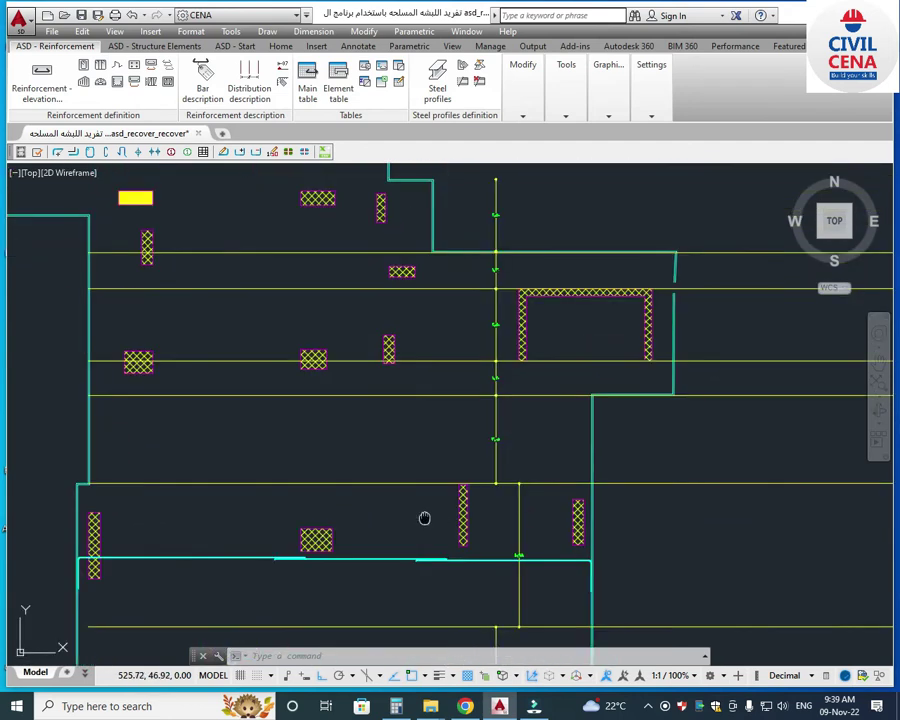
middle_click_drag(424, 518, 456, 488)
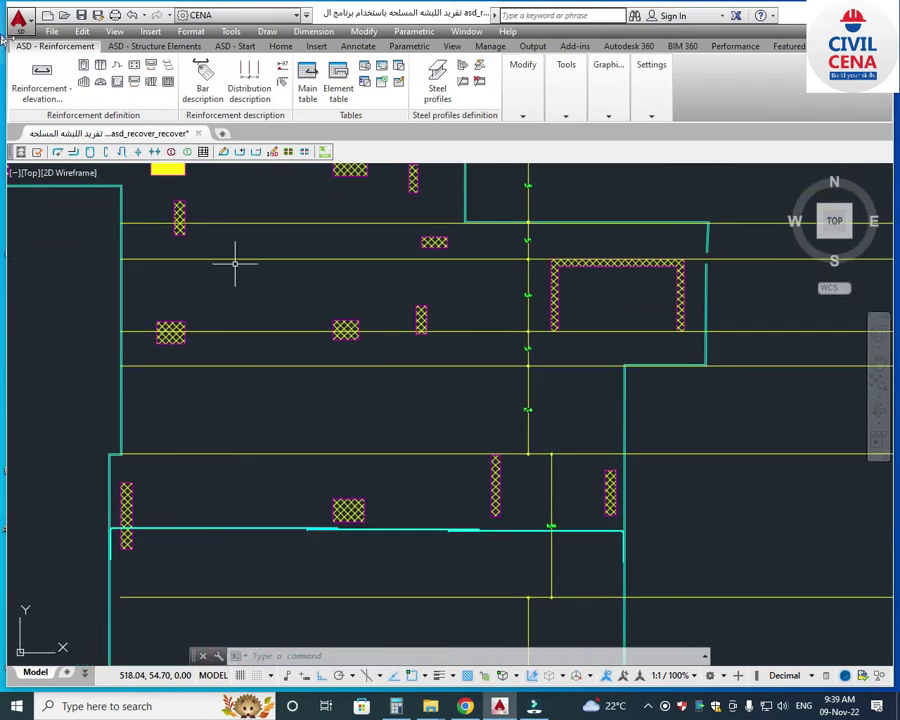
Set up an 18 mm reinforcement bar in elevation with zero cover and 90-degree bends of 1.10 m at both ends.
left_click(40, 90)
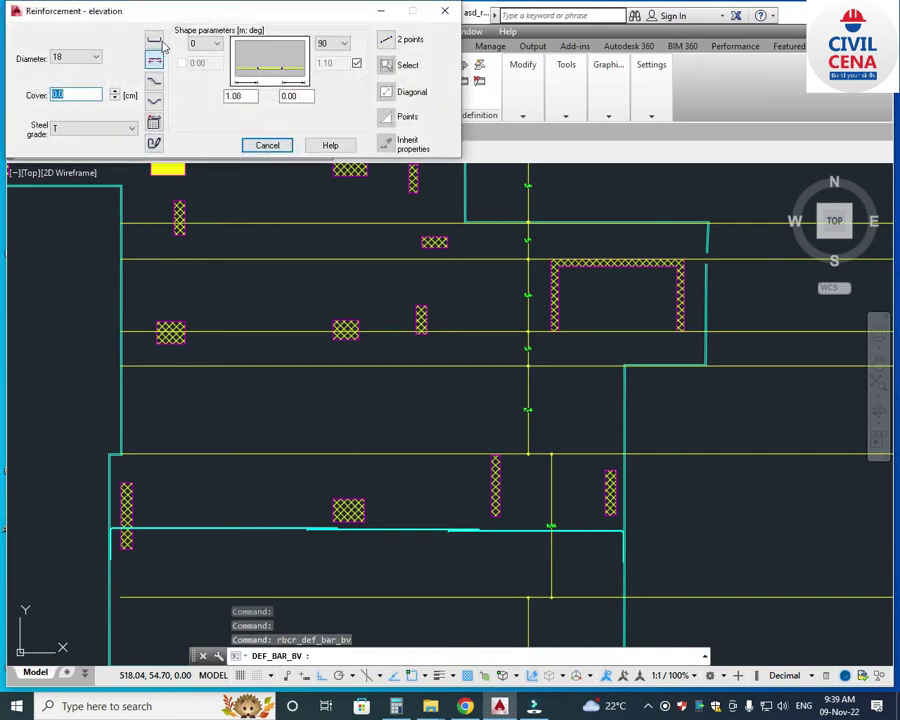
left_click(157, 41)
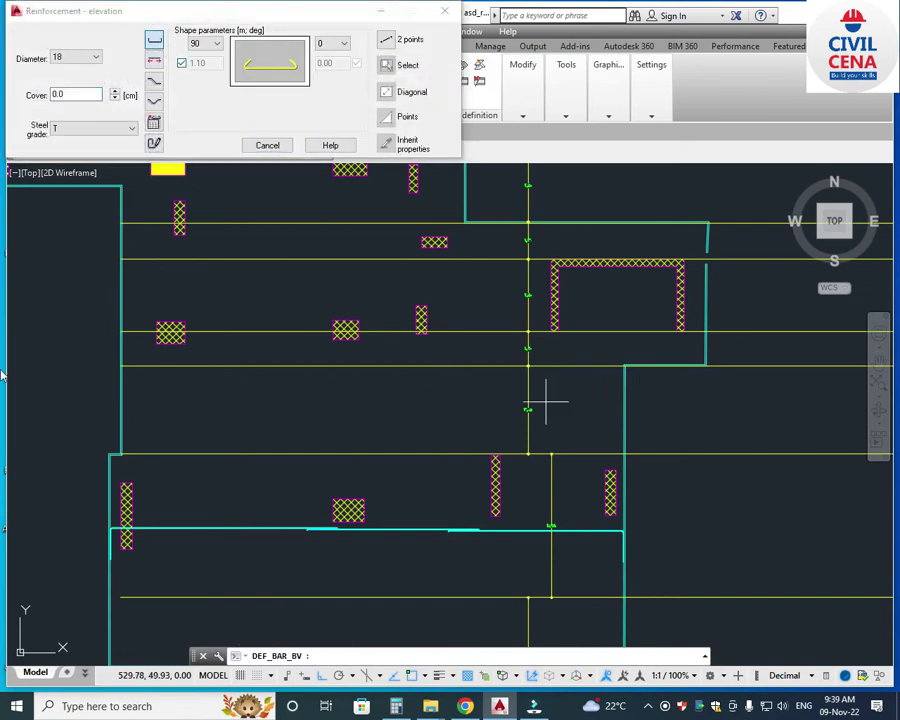
left_click(76, 57)
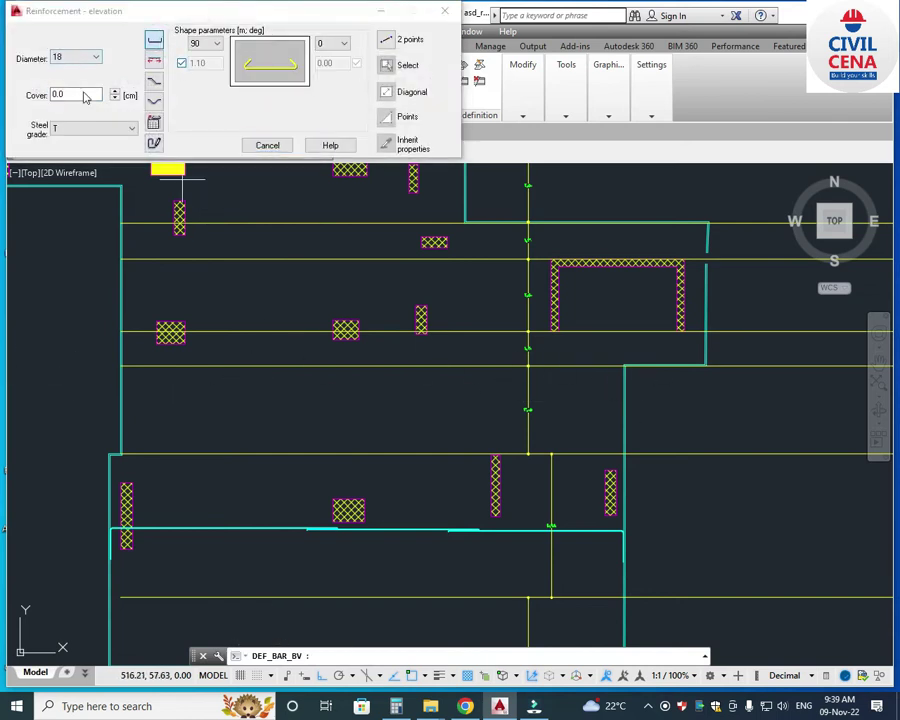
left_click(341, 46)
left_click(337, 64)
left_click(352, 62)
double_click(338, 63)
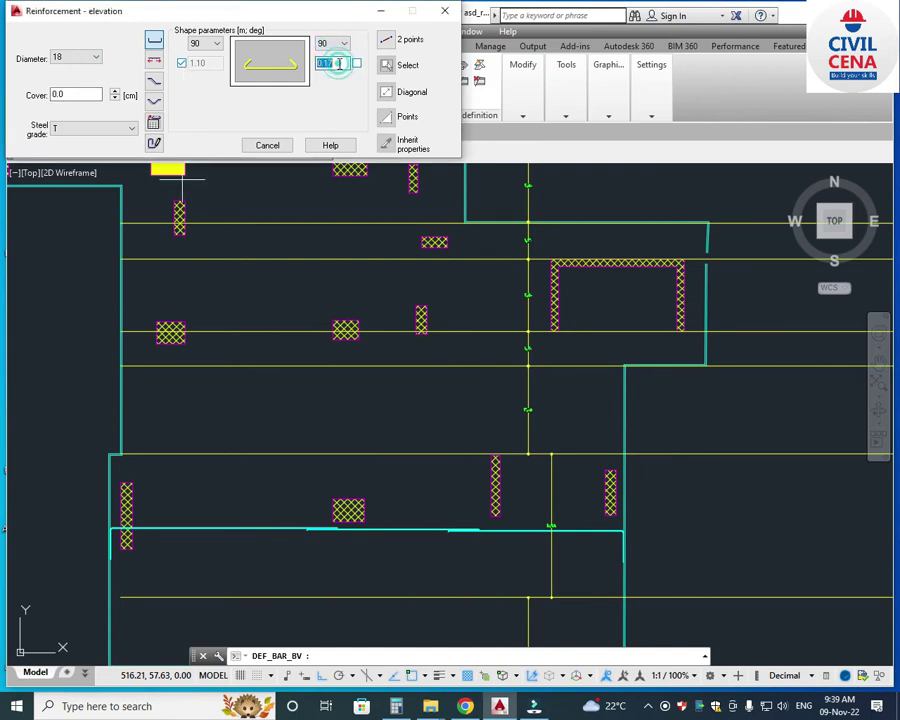
type("1.1")
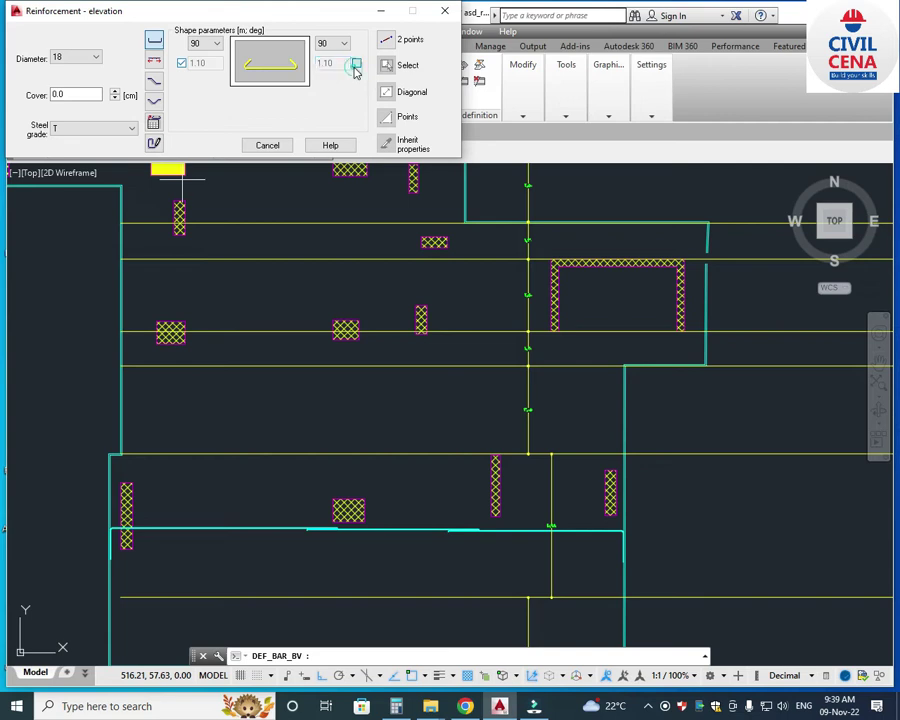
Draw the bar by two points across the strip above the dimensioned ones, from the slab's west edge to its east edge.
left_click(390, 40)
scroll(138, 398, "up", 2)
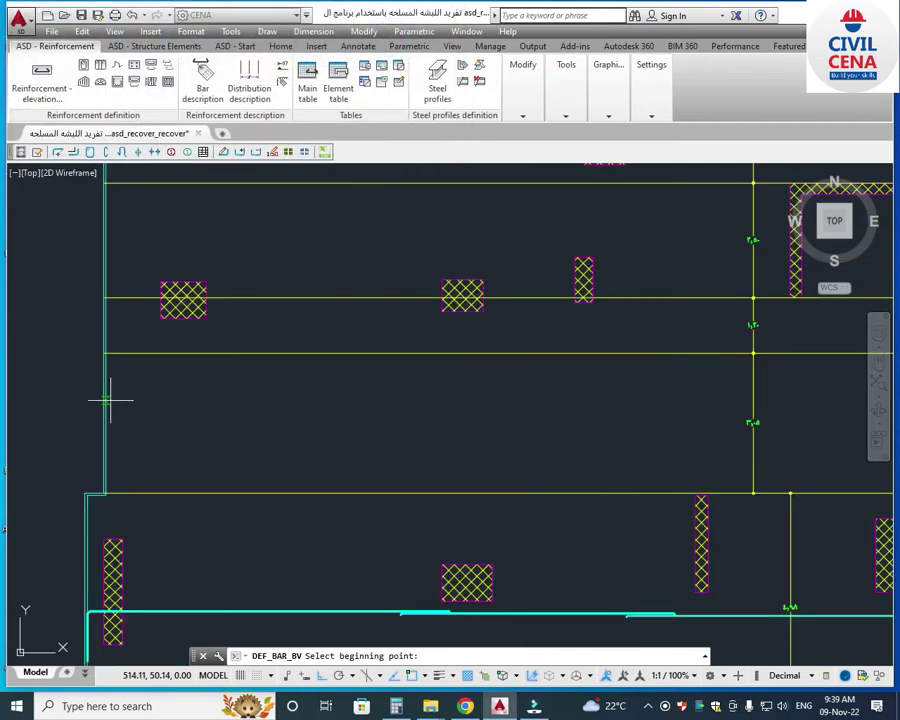
left_click(104, 395)
scroll(104, 395, "down", 2)
scroll(600, 405, "up", 1)
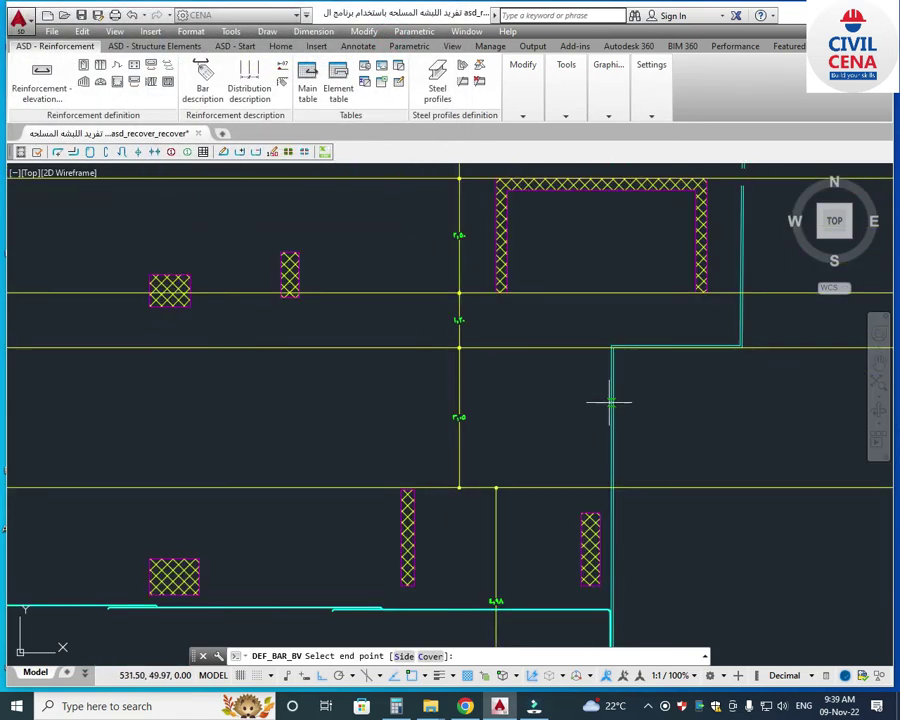
left_click(612, 400)
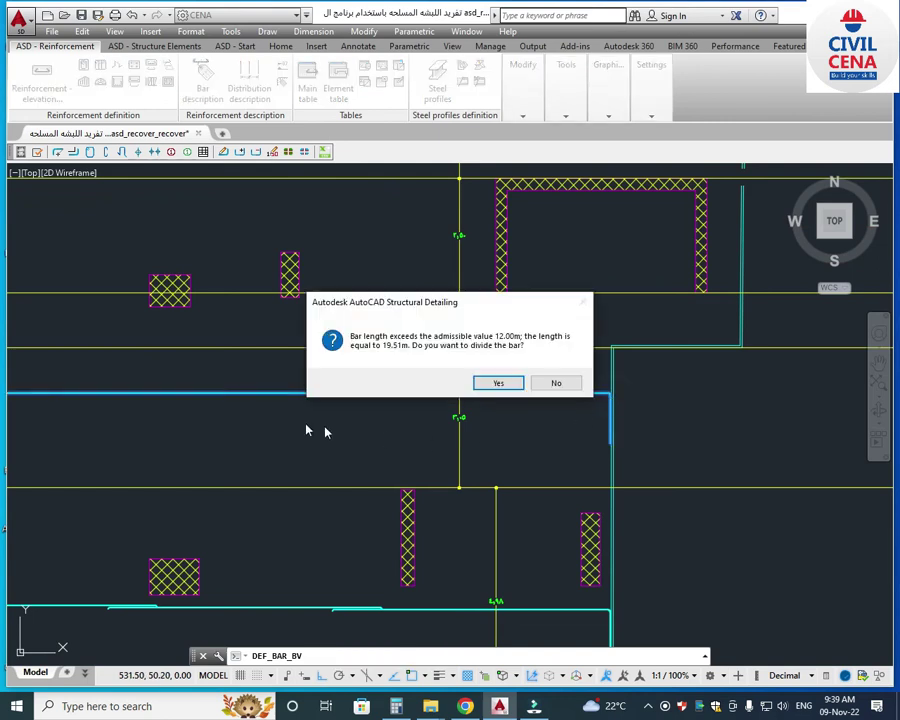
Divide the overlong bar into two parts with a 1.08 m lap splice and dismiss its description.
left_click(496, 383)
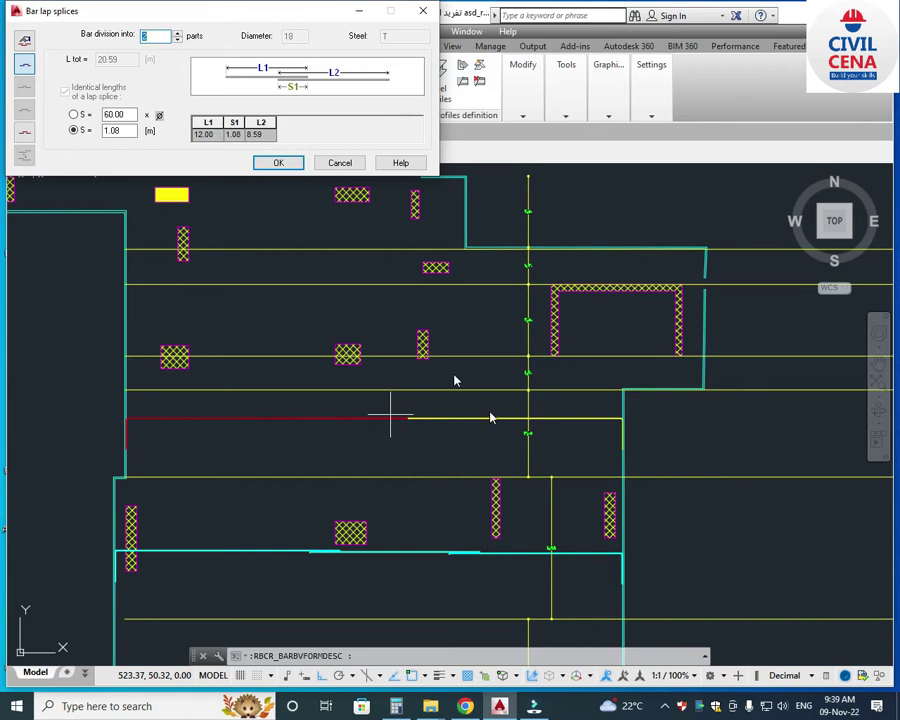
left_click(275, 163)
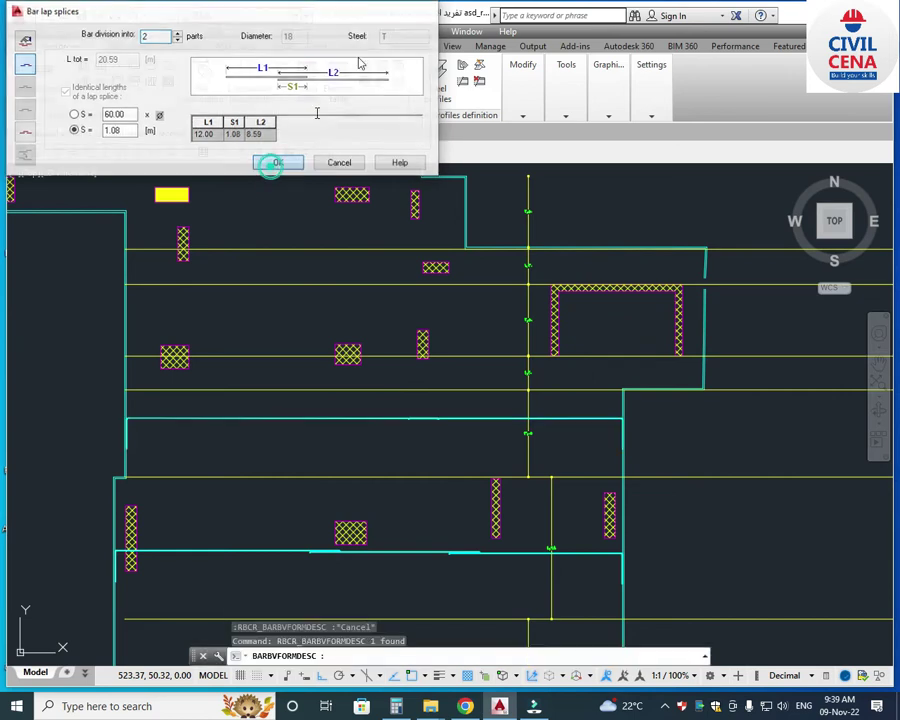
left_click(435, 12)
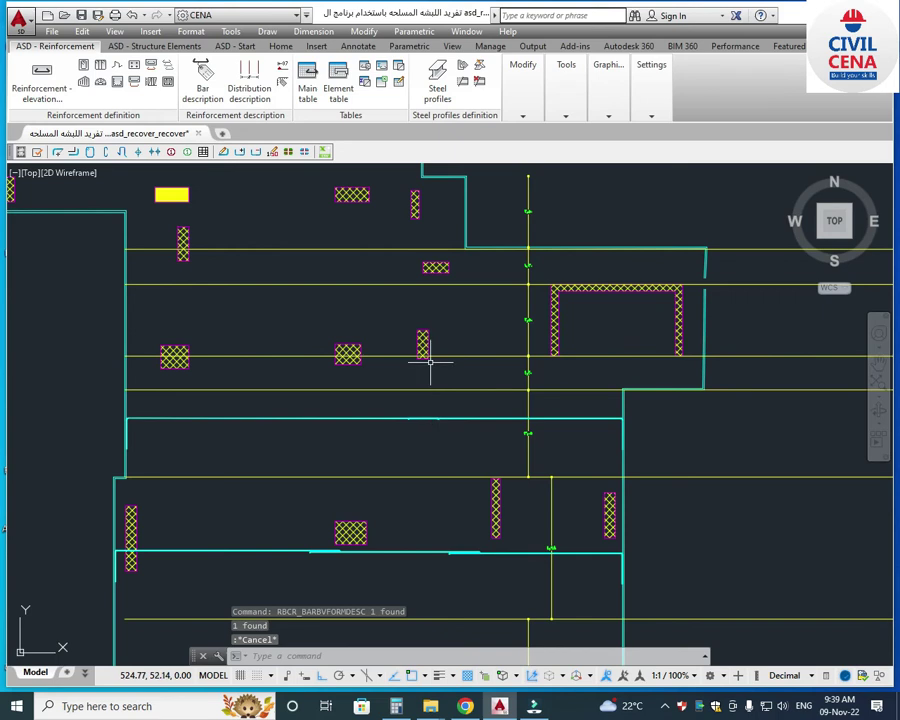
Examine the new two-bar run's end bends and the strips above it around the U-shaped elevator core.
scroll(434, 474, "down", 3)
scroll(431, 443, "up", 3)
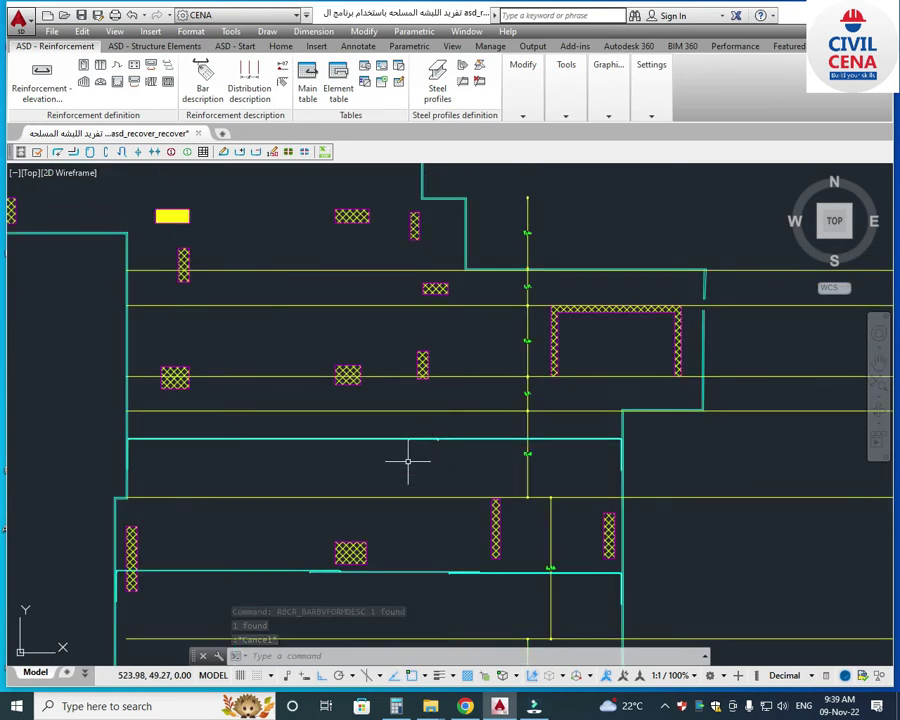
middle_click_drag(410, 462, 417, 497)
middle_click_drag(552, 489, 525, 494)
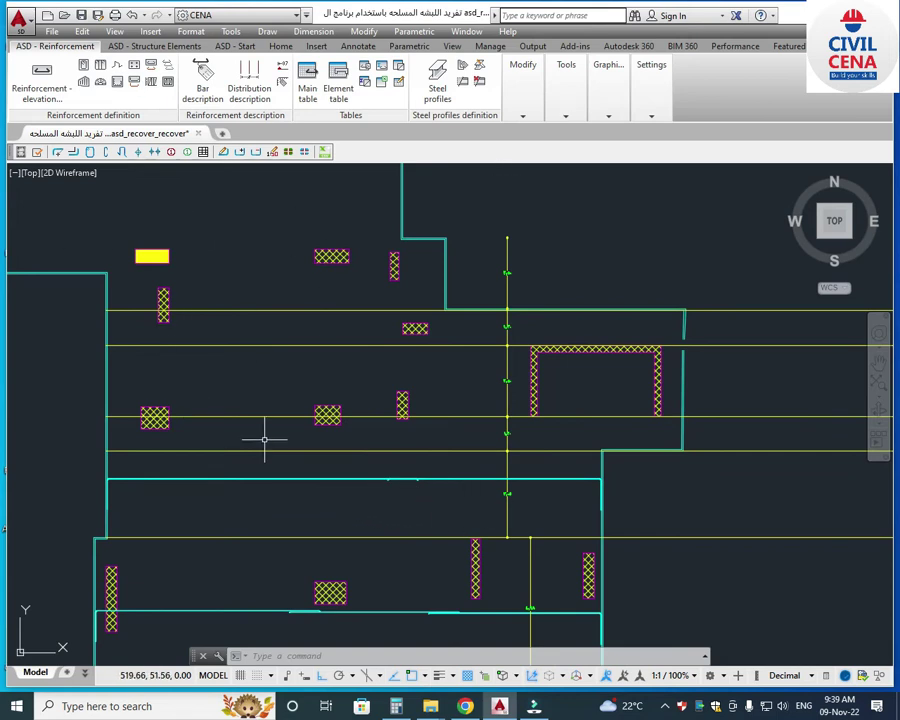
scroll(129, 512, "up", 2)
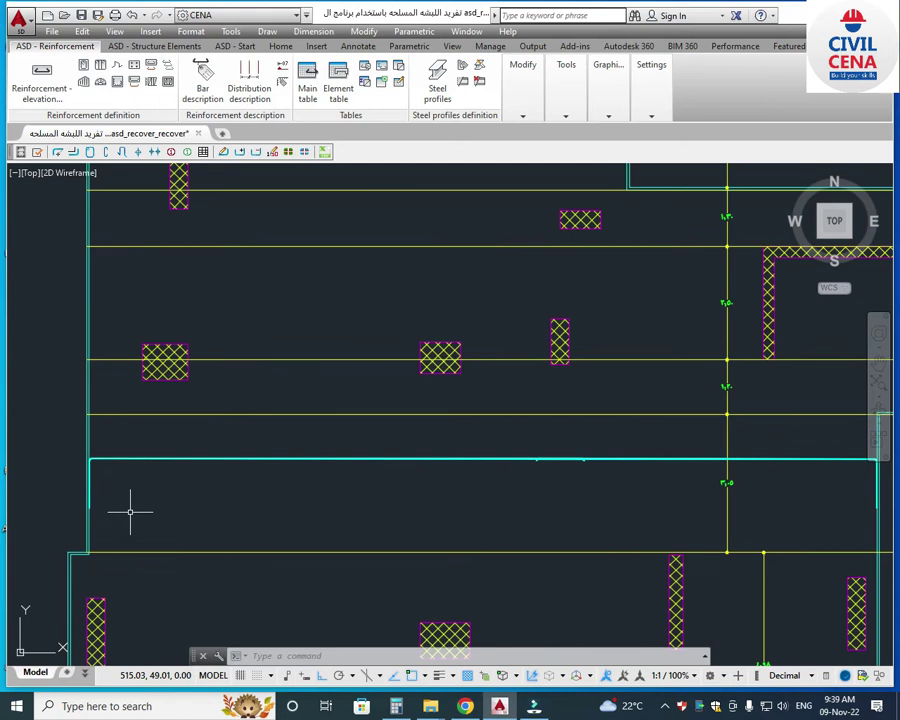
scroll(206, 516, "down", 2)
middle_click_drag(627, 439, 564, 465)
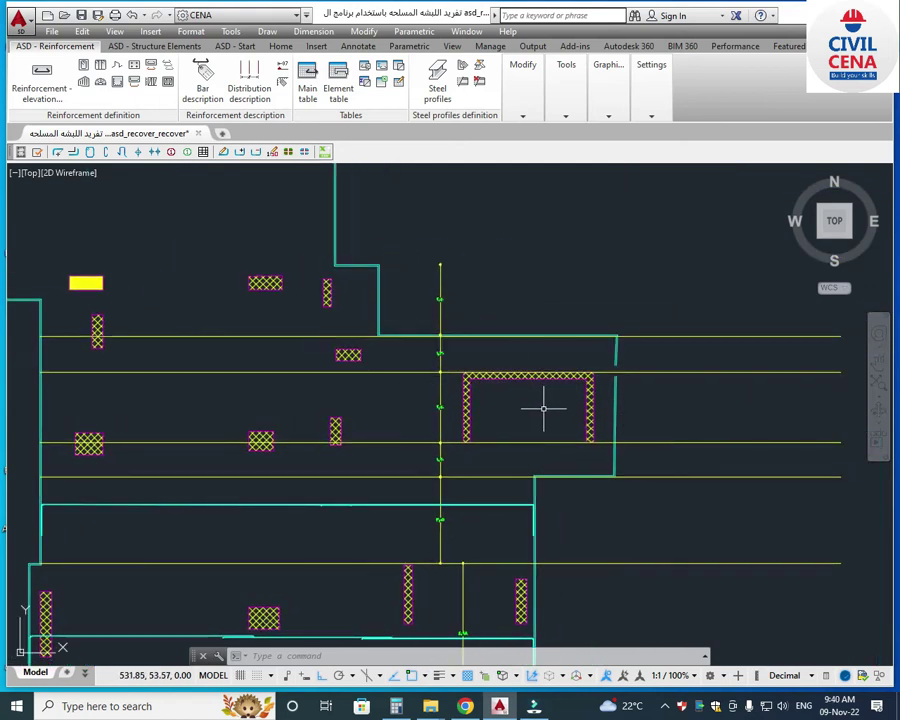
scroll(560, 414, "up", 2)
Examine the elevator pit section (ب - ب) in the original foundation drawing for its depths and bar arrangement around the drop.
scroll(563, 415, "down", 10)
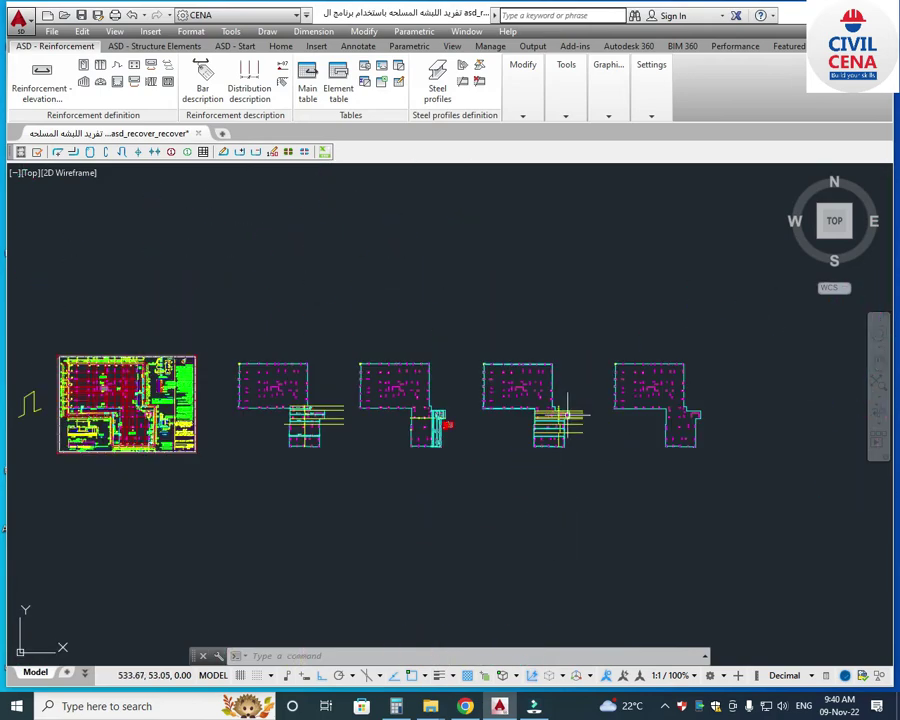
scroll(208, 432, "up", 10)
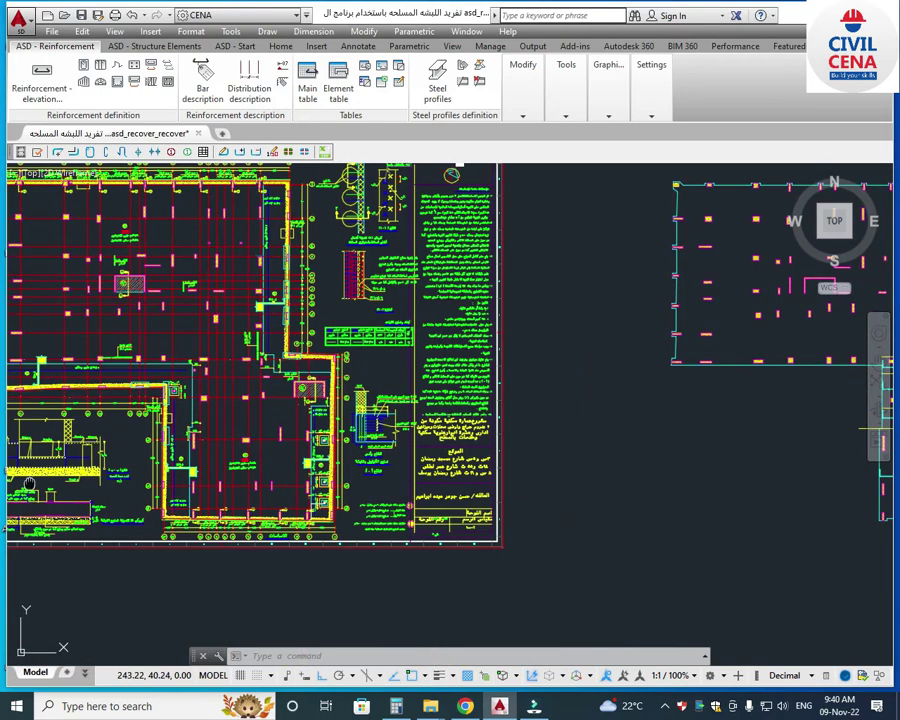
middle_click_drag(95, 467, 360, 467)
scroll(360, 467, "up", 6)
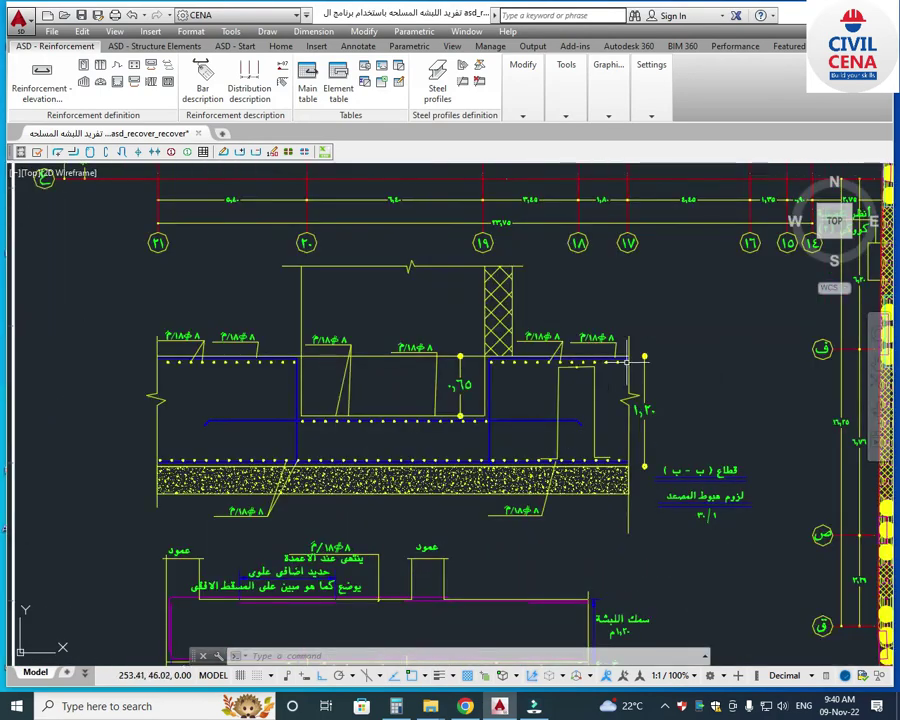
scroll(479, 393, "up", 2)
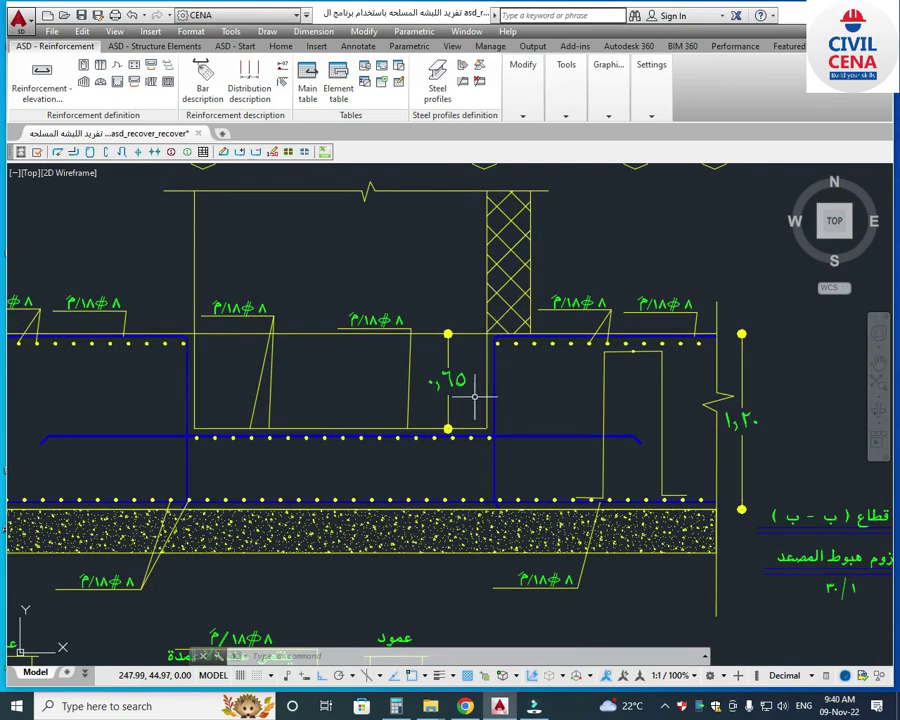
scroll(468, 393, "down", 2)
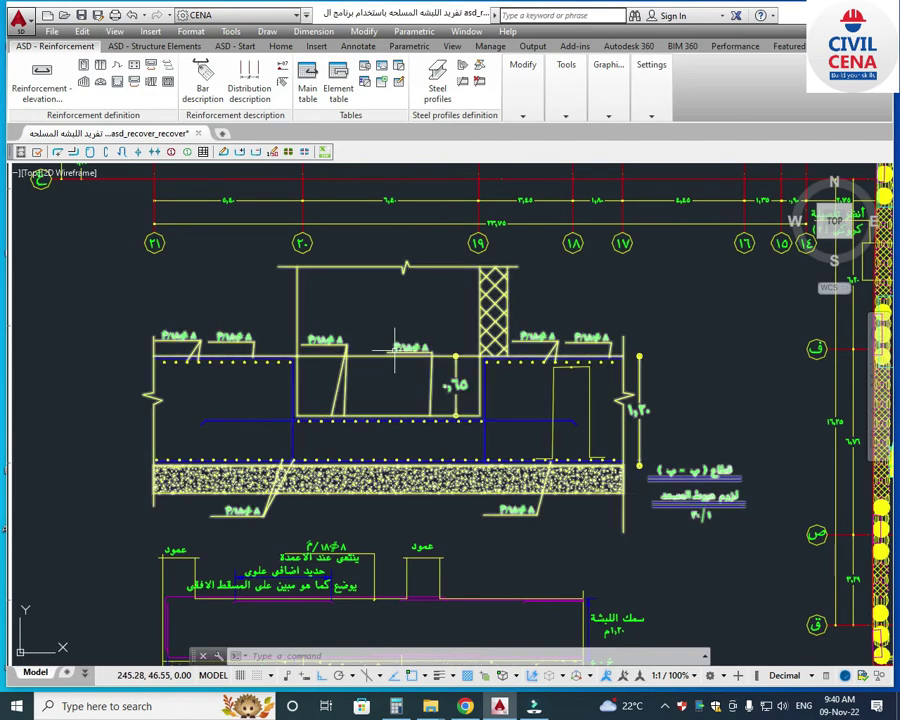
scroll(412, 378, "up", 2)
scroll(530, 400, "down", 2)
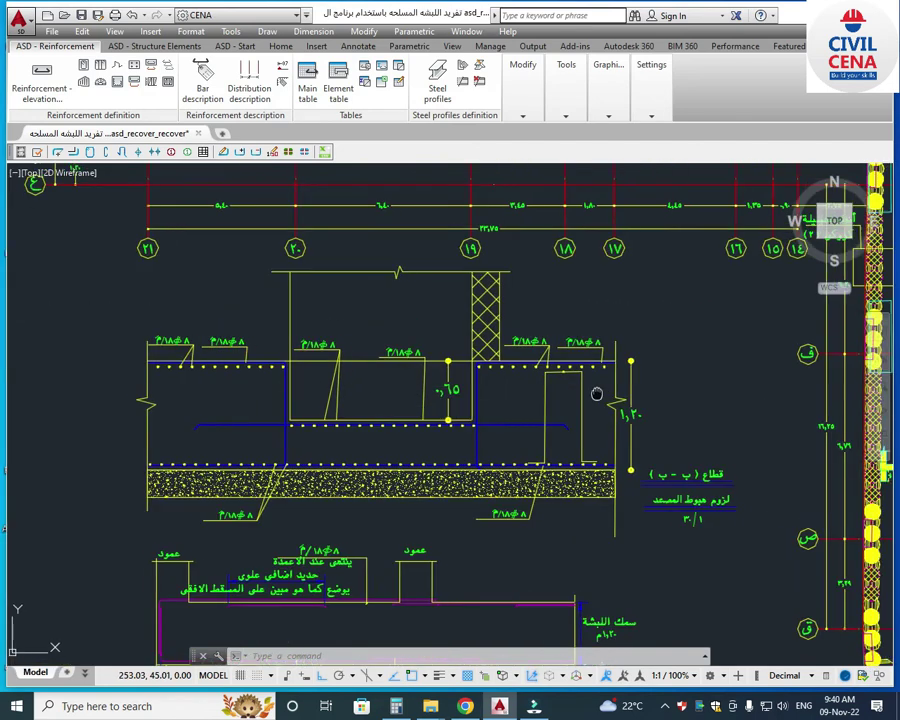
scroll(605, 365, "up", 2)
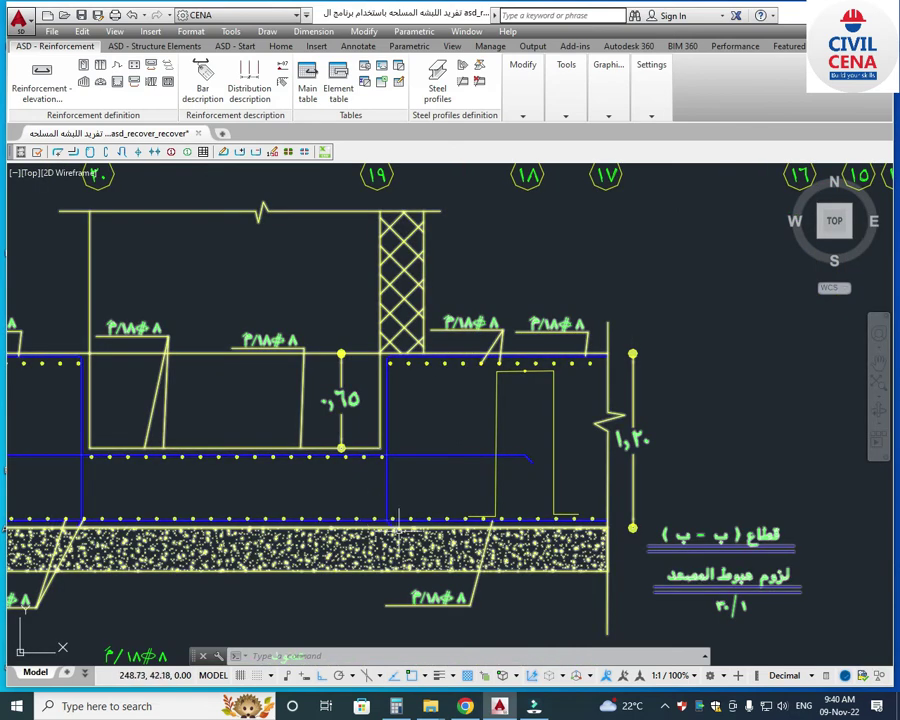
scroll(303, 423, "down", 2)
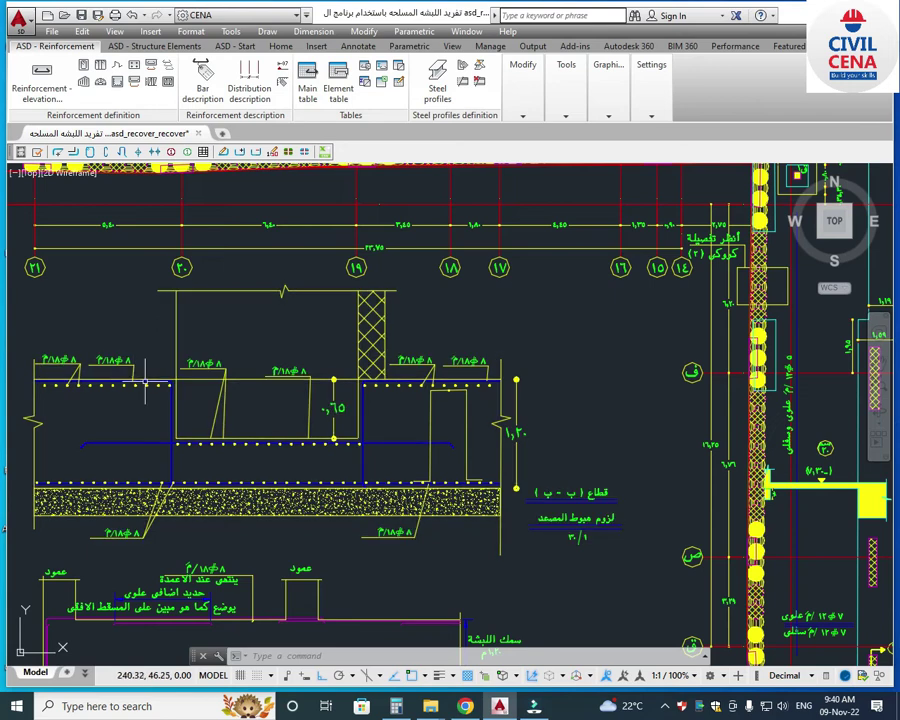
scroll(153, 453, "up", 2)
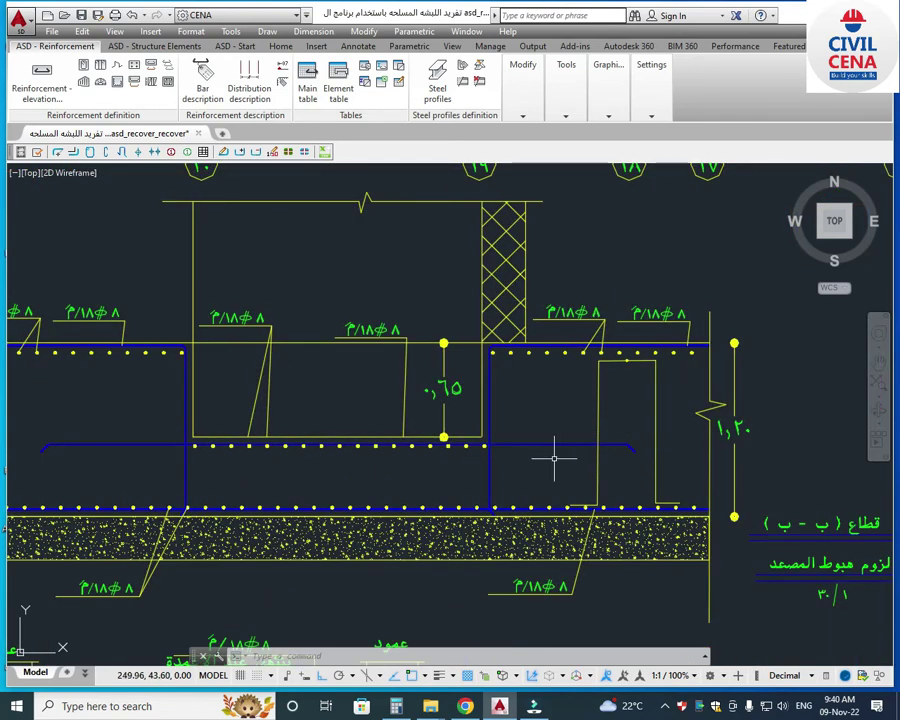
scroll(175, 428, "down", 3)
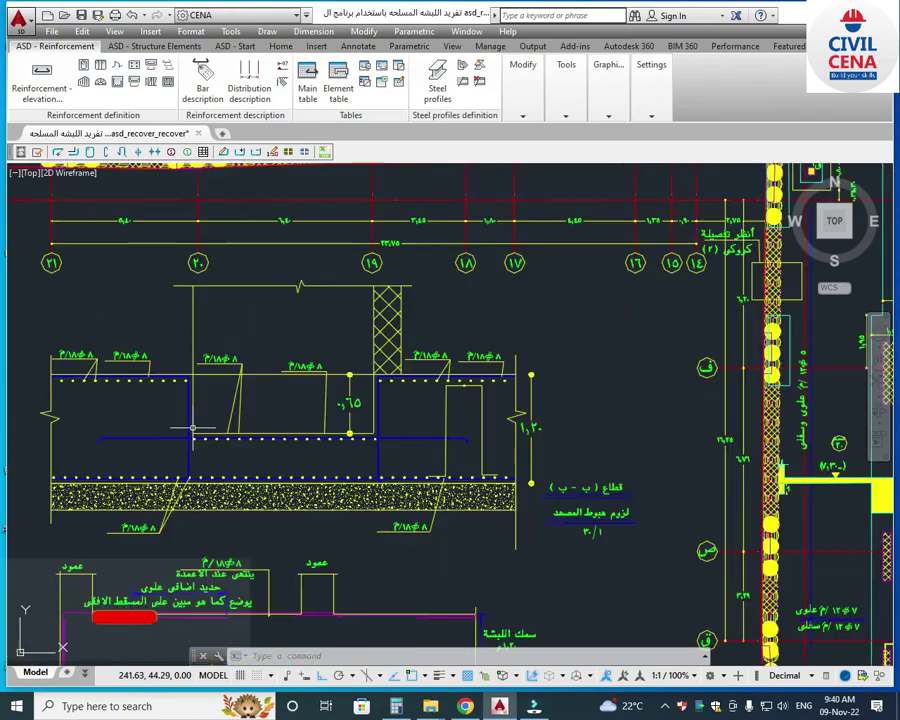
scroll(185, 440, "up", 2)
scroll(185, 440, "down", 8)
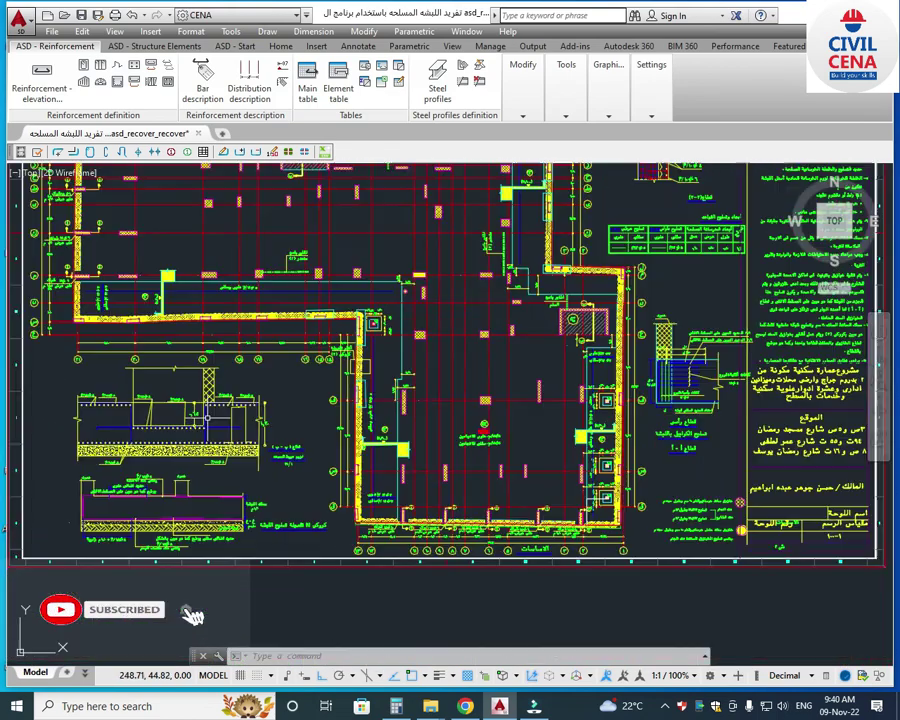
middle_click_drag(550, 412, 390, 416)
mouse_move(761, 396)
middle_mouse_down()
mouse_move(562, 419)
mouse_move(480, 441)
middle_mouse_up()
scroll(562, 418, "up", 10)
scroll(496, 441, "up", 2)
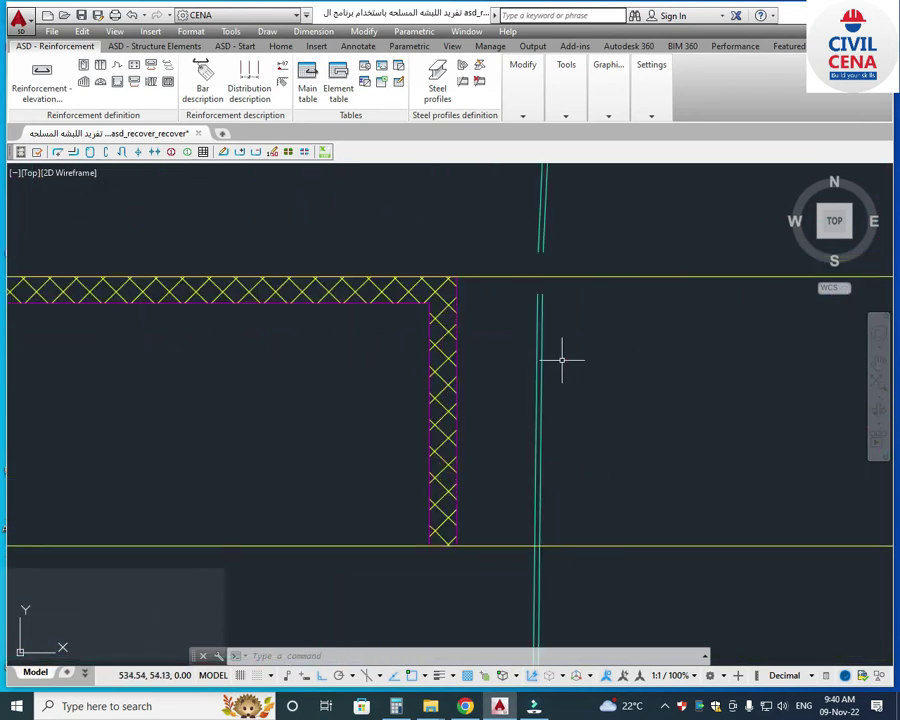
left_click(43, 80)
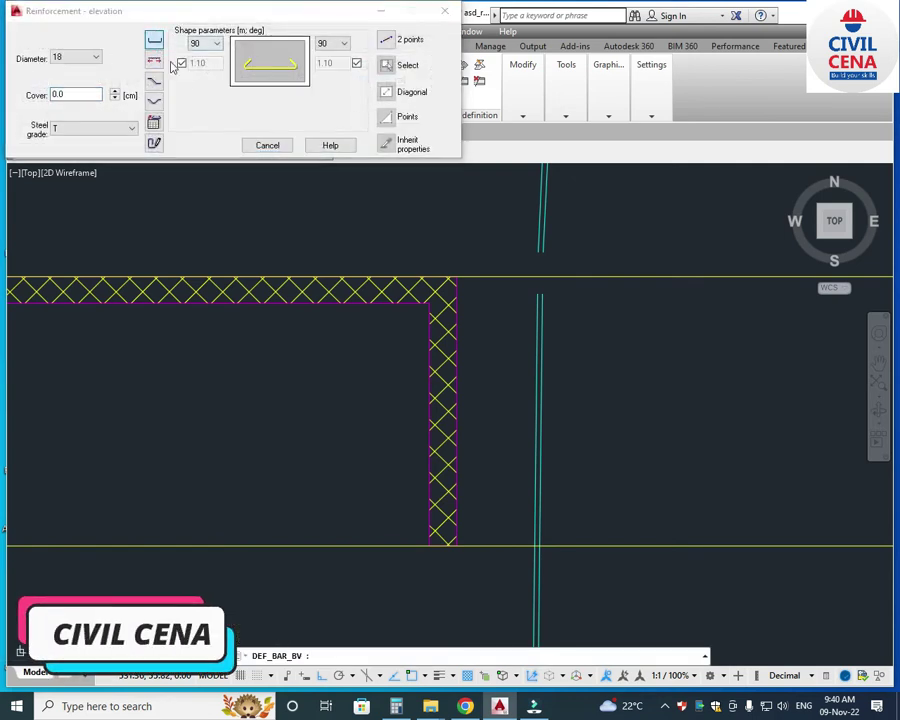
left_click(386, 42)
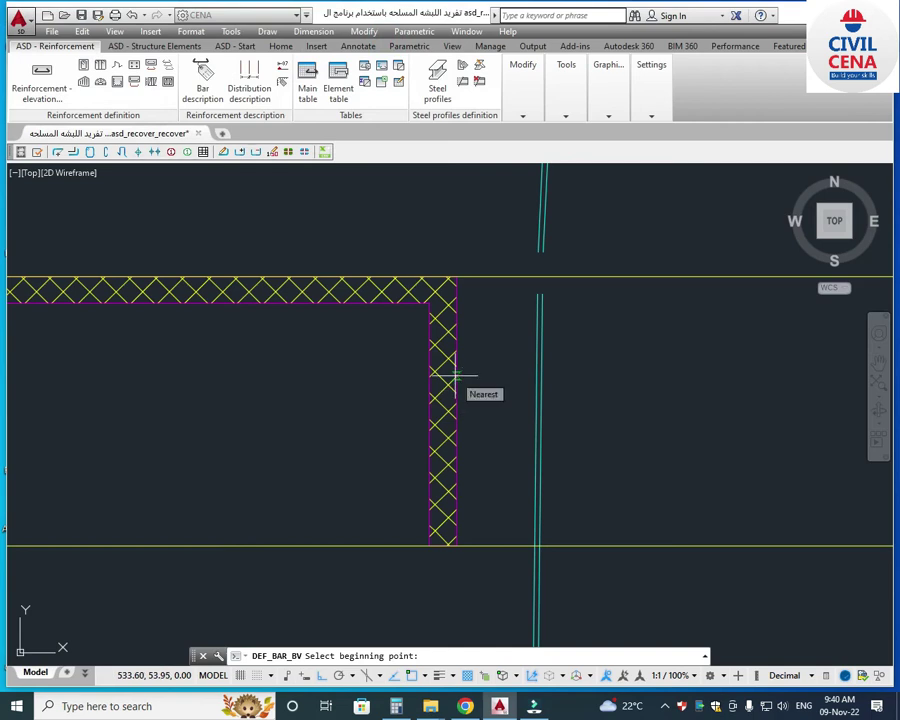
key("Escape")
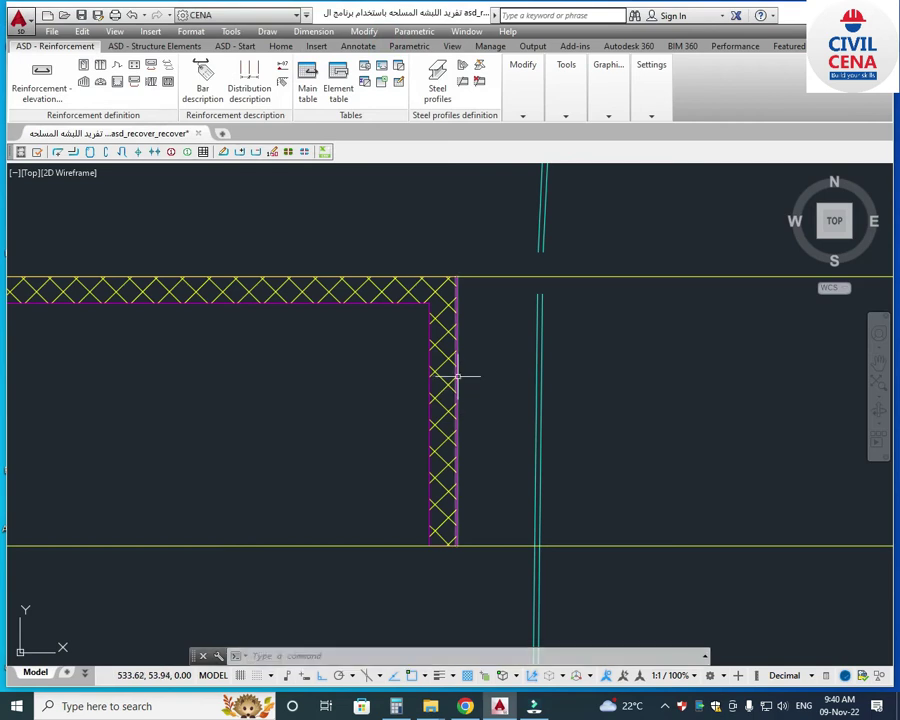
Draw an 18 mm two-point bar with 5 cm cover from the elevator core's east wall to the slab's east edge and dismiss its description.
left_click(58, 100)
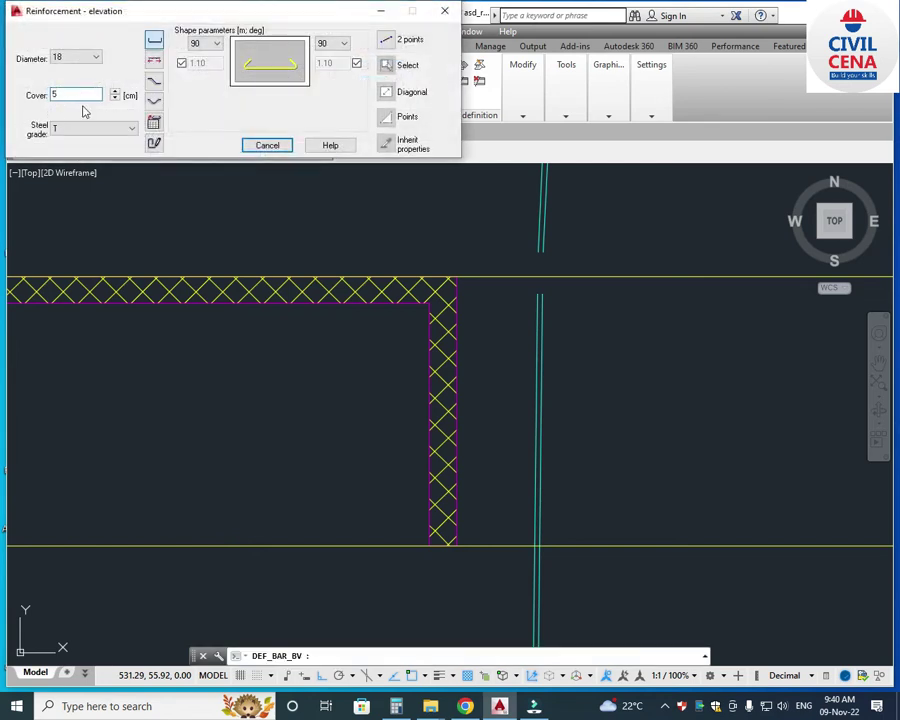
left_click(385, 42)
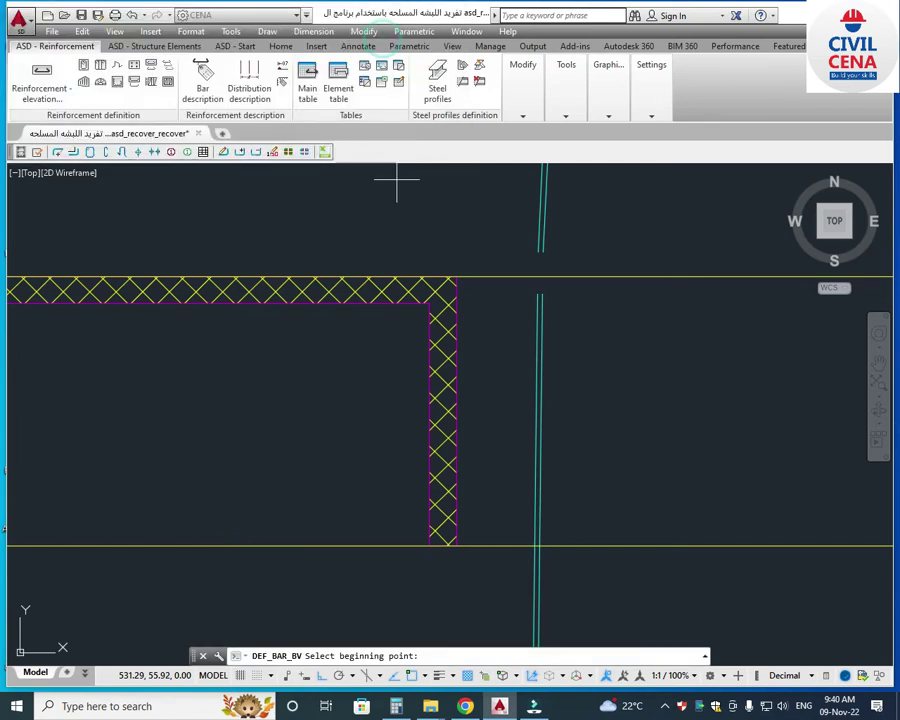
left_click(457, 392)
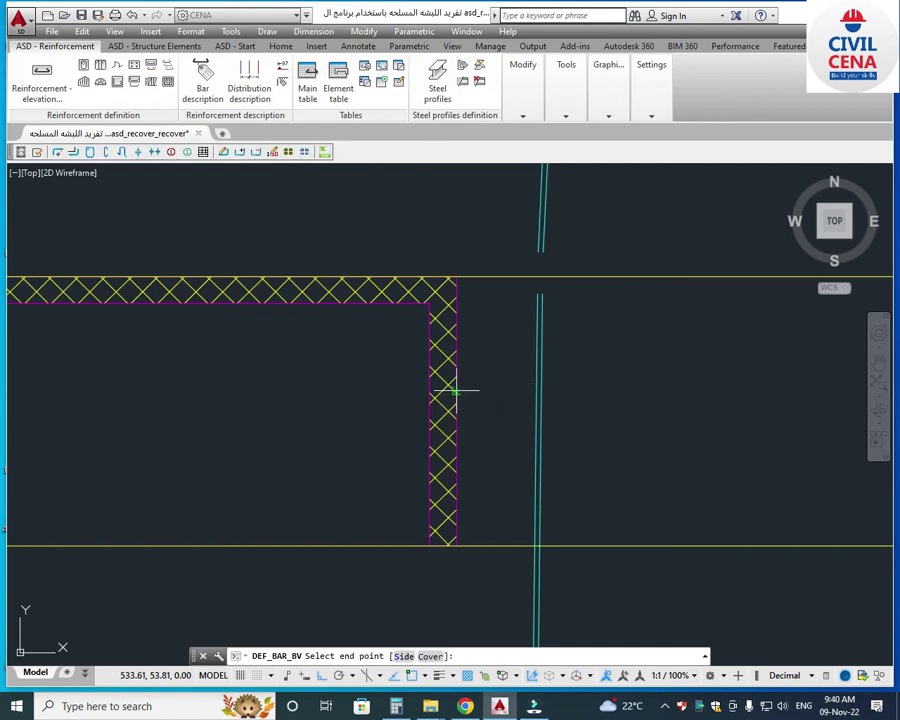
left_click(545, 396)
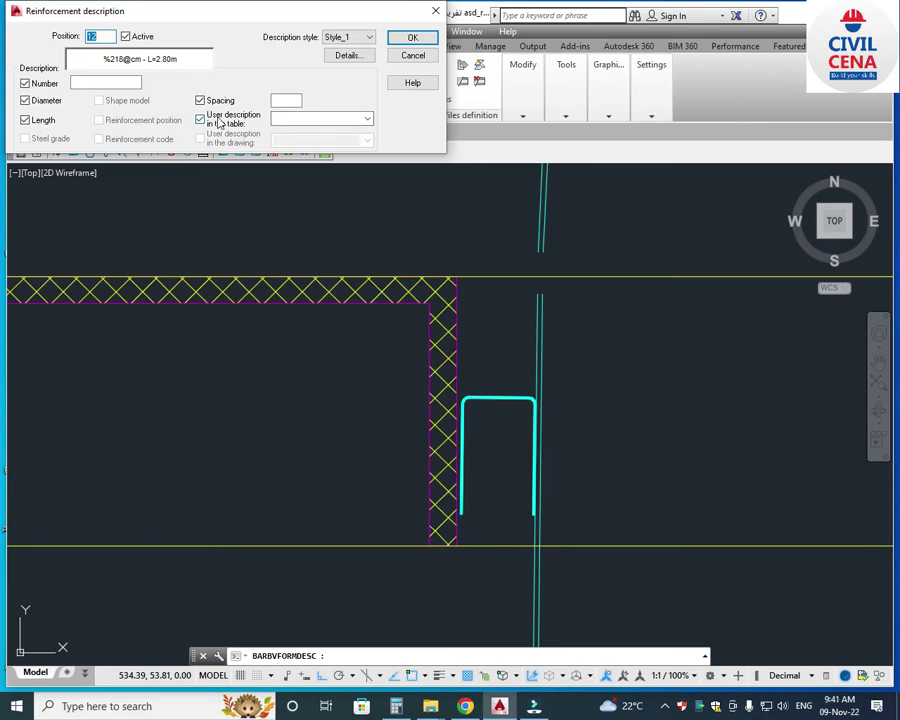
left_click(436, 11)
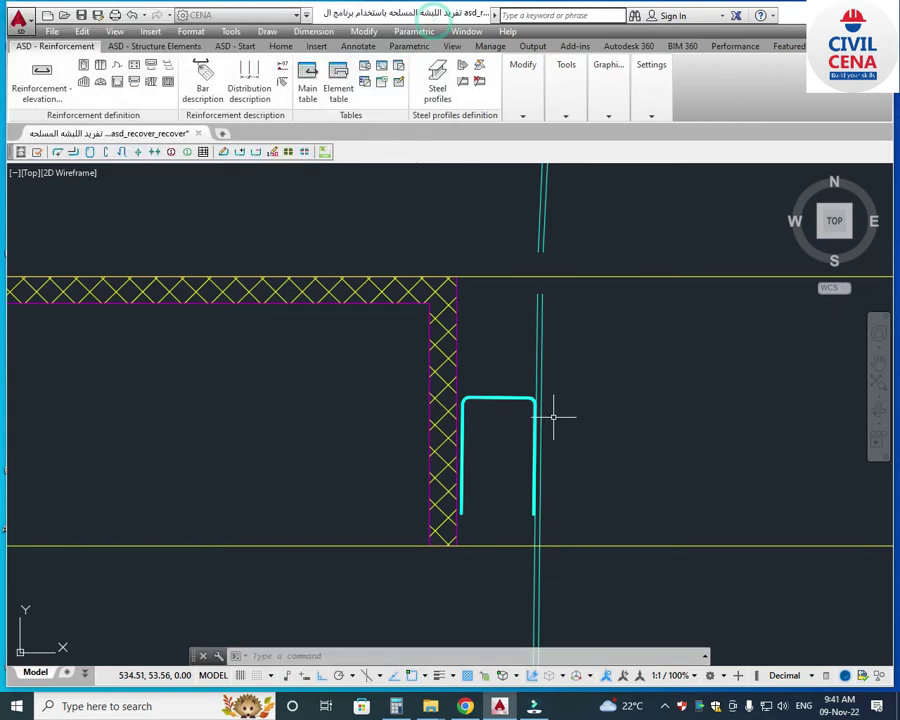
Draw an 18 mm bar by two points along the core's 2.50 m strip, from the slab's west edge to the core's west wall.
scroll(554, 418, "down", 6)
scroll(364, 447, "up", 4)
scroll(478, 470, "down", 6)
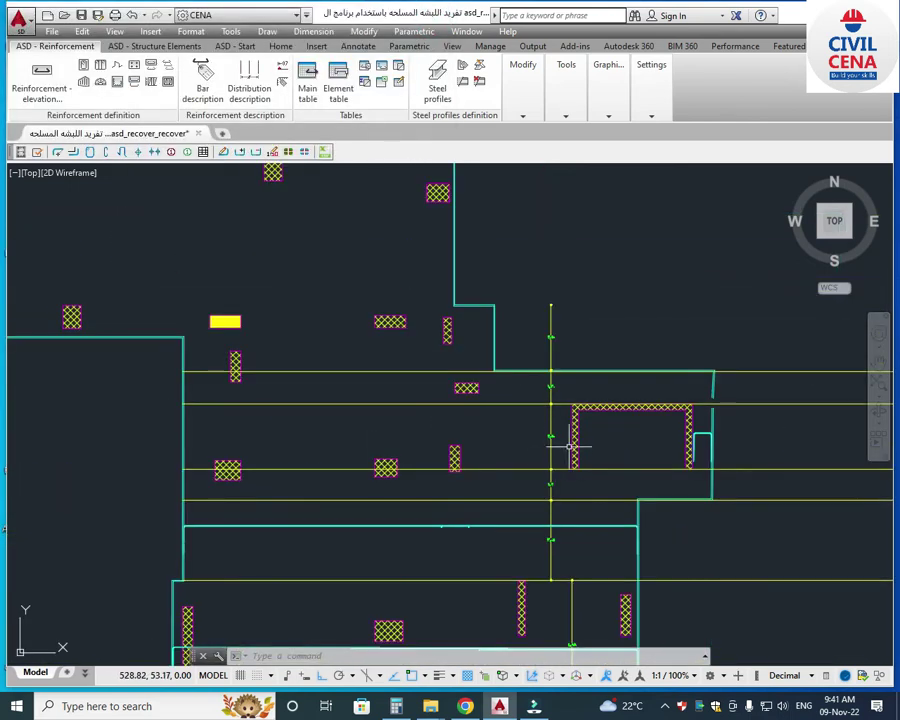
scroll(185, 436, "up", 2)
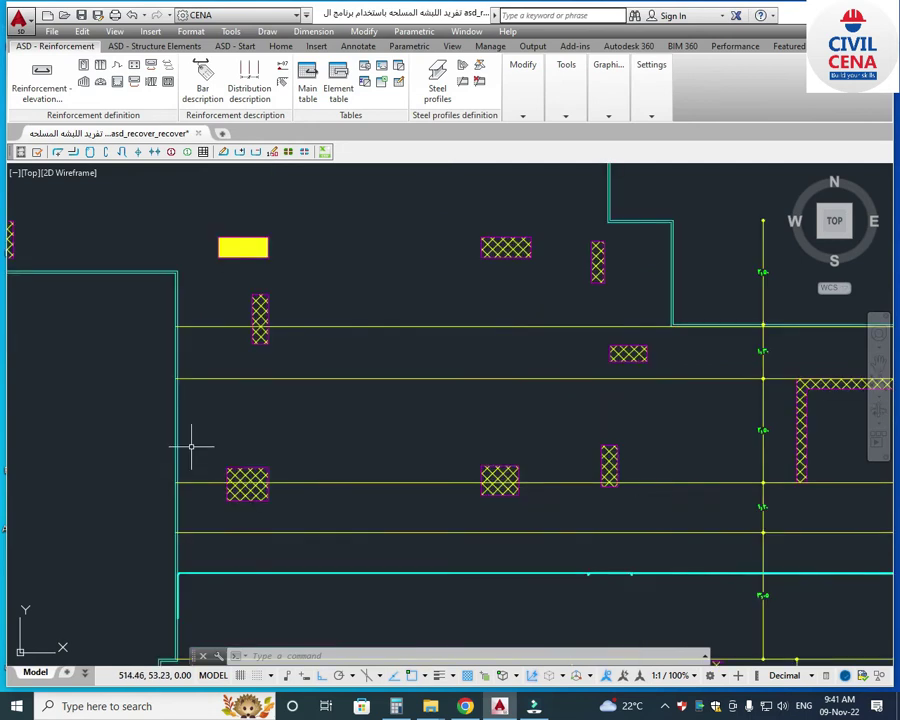
scroll(176, 428, "down", 2)
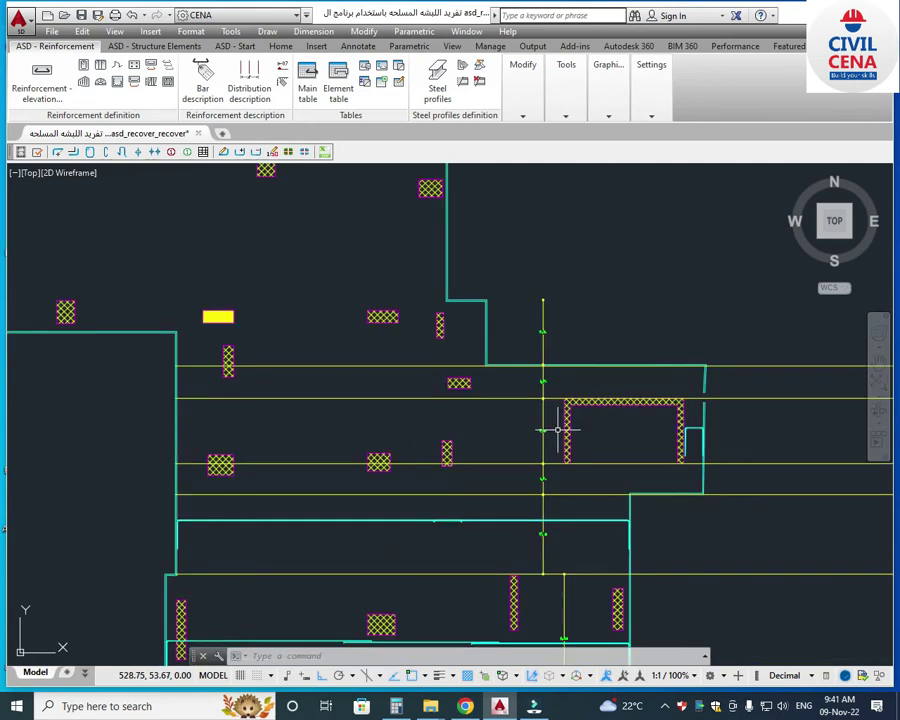
scroll(556, 428, "up", 2)
left_click(38, 76)
left_click(386, 40)
scroll(55, 428, "up", 5)
middle_click_drag(55, 428, 144, 428)
scroll(160, 432, "up", 4)
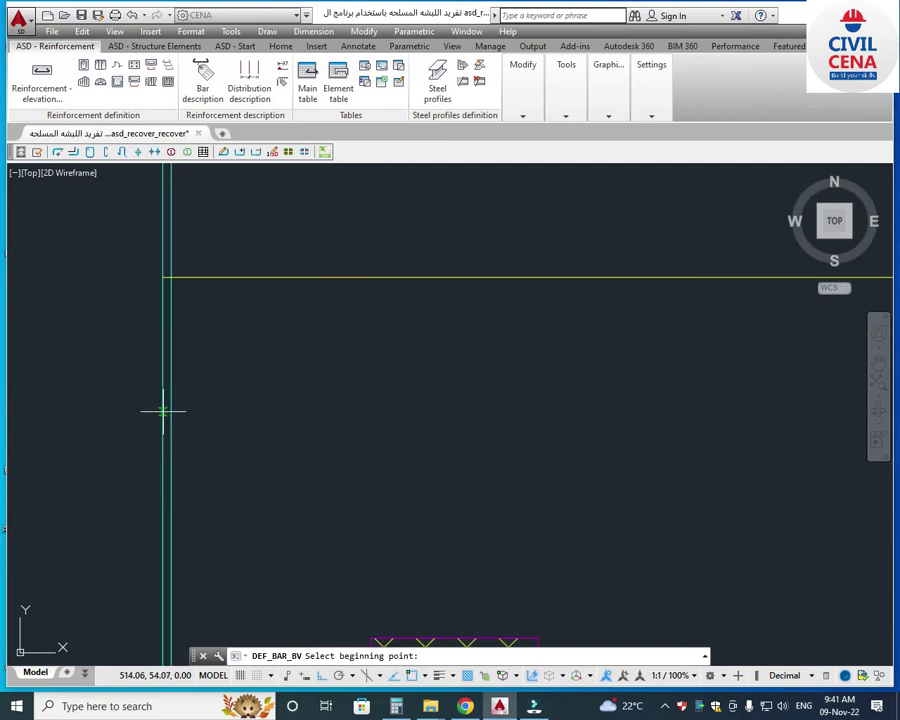
left_click(163, 410)
scroll(167, 414, "down", 2)
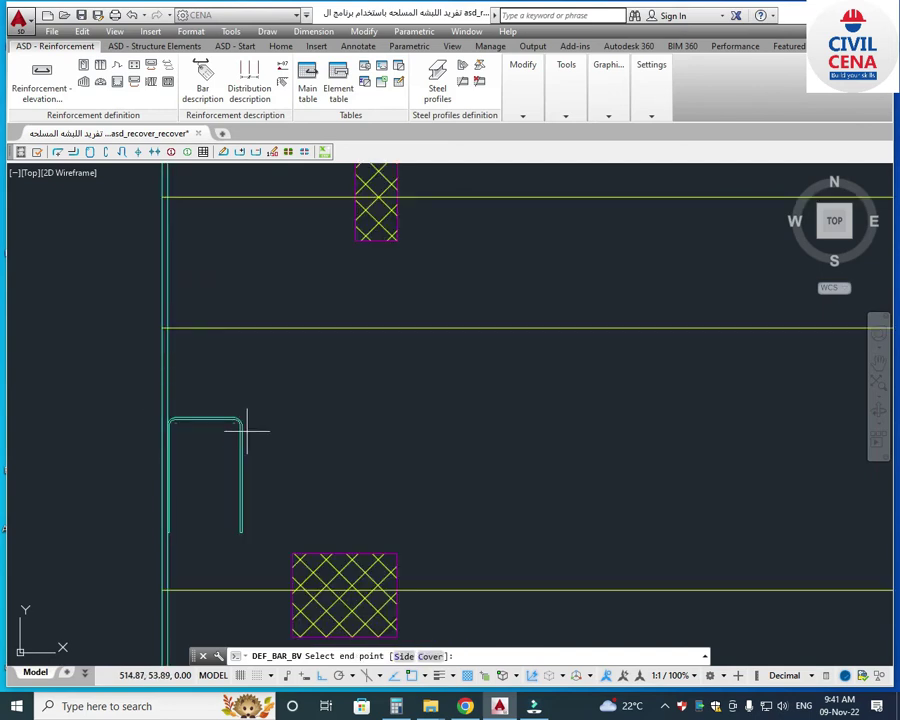
scroll(246, 430, "down", 3)
scroll(611, 420, "up", 4)
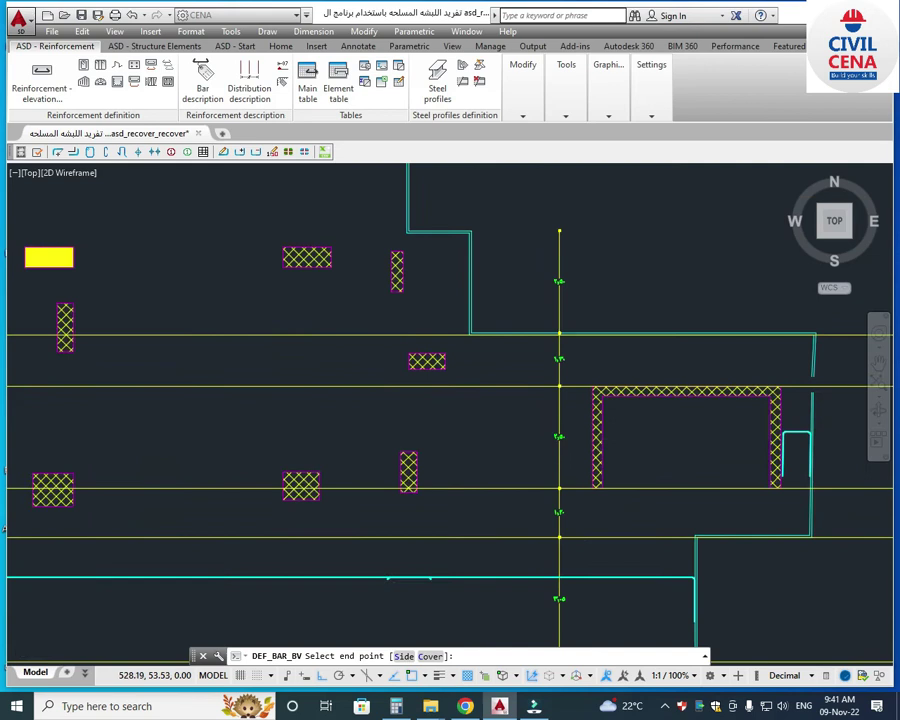
left_click(626, 398)
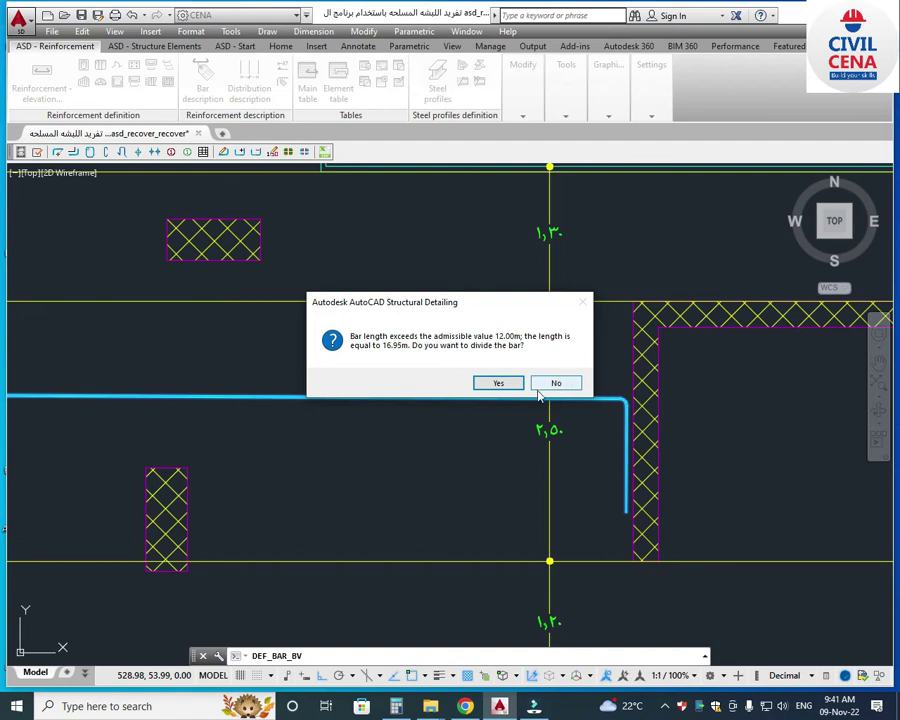
Divide the overlong bar west of the core into two parts with a 1.08 m lap splice and dismiss its description.
left_click(497, 383)
scroll(348, 446, "up", 2)
scroll(360, 390, "down", 5)
scroll(370, 345, "up", 3)
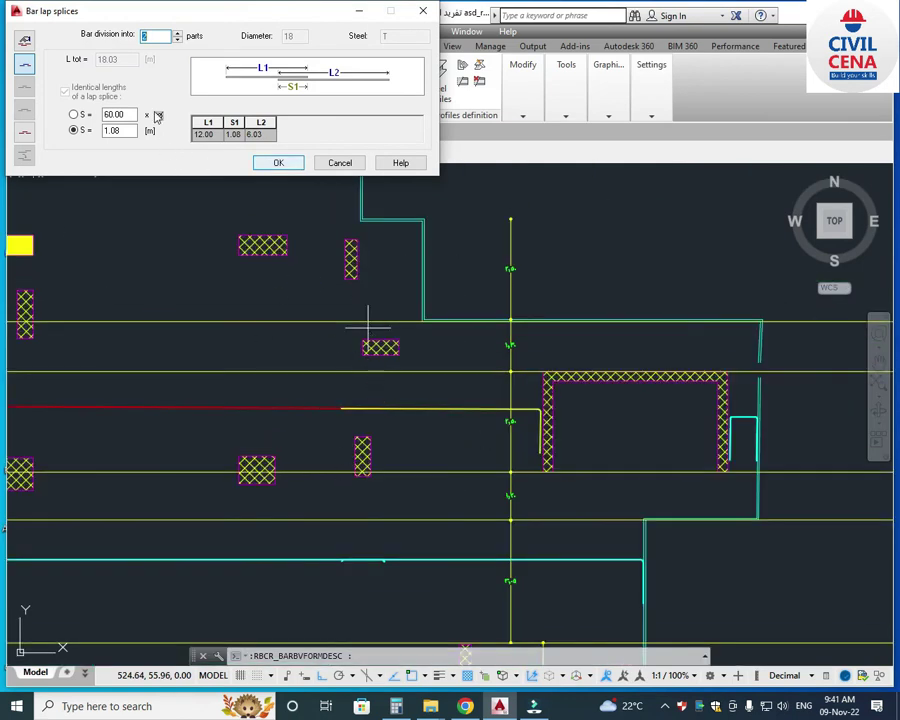
scroll(419, 456, "down", 2)
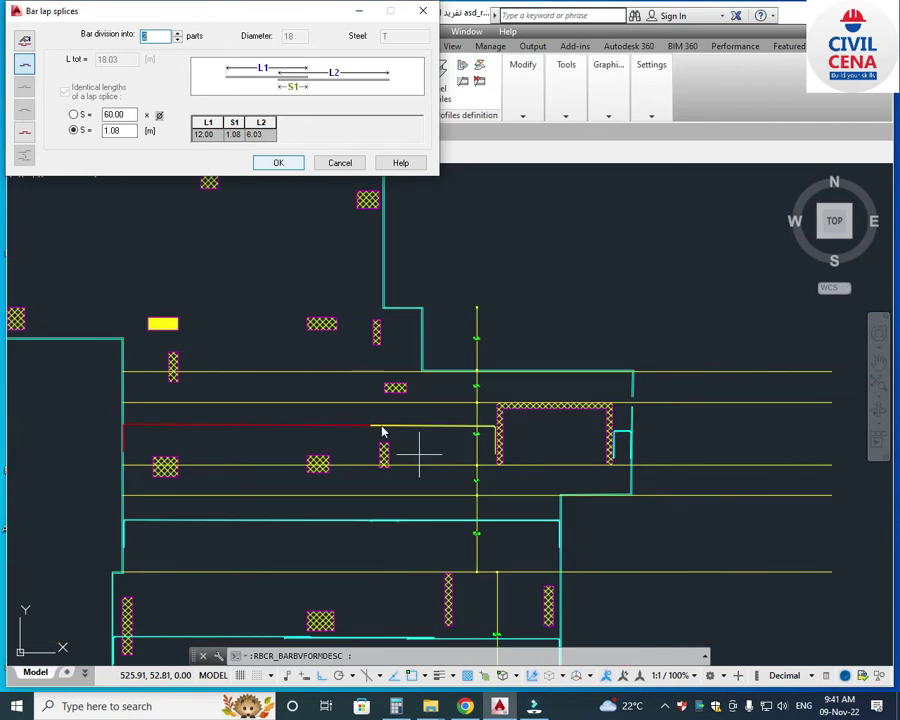
left_click(273, 163)
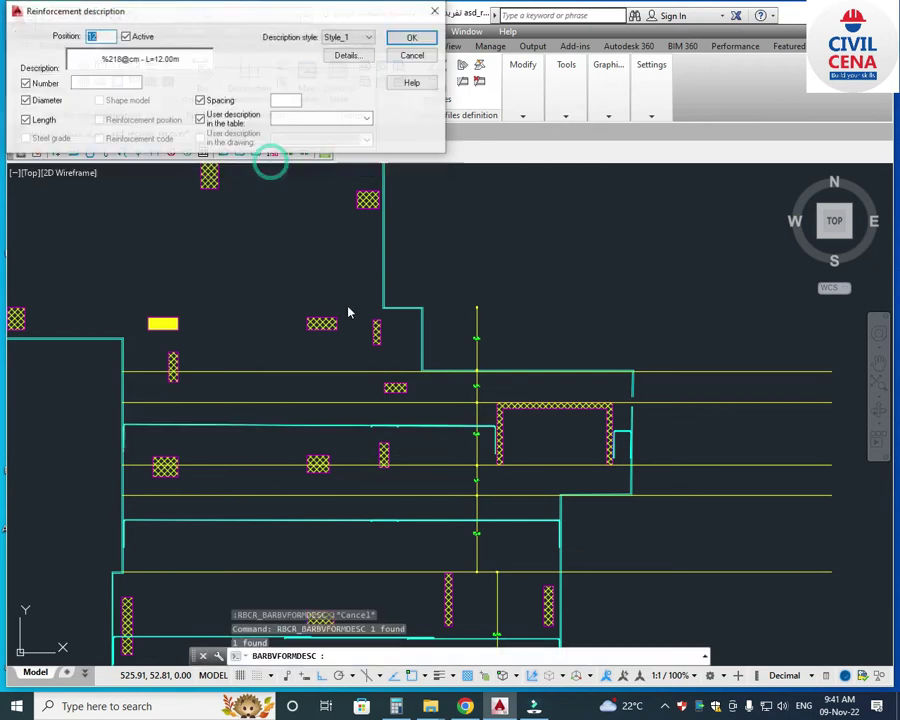
left_click(412, 10)
Set up a two-point 18 mm bar with a 90° start bend, a straight 0° end and zero cover for the 1.30 m strip.
scroll(460, 470, "down", 2)
scroll(496, 449, "up", 2)
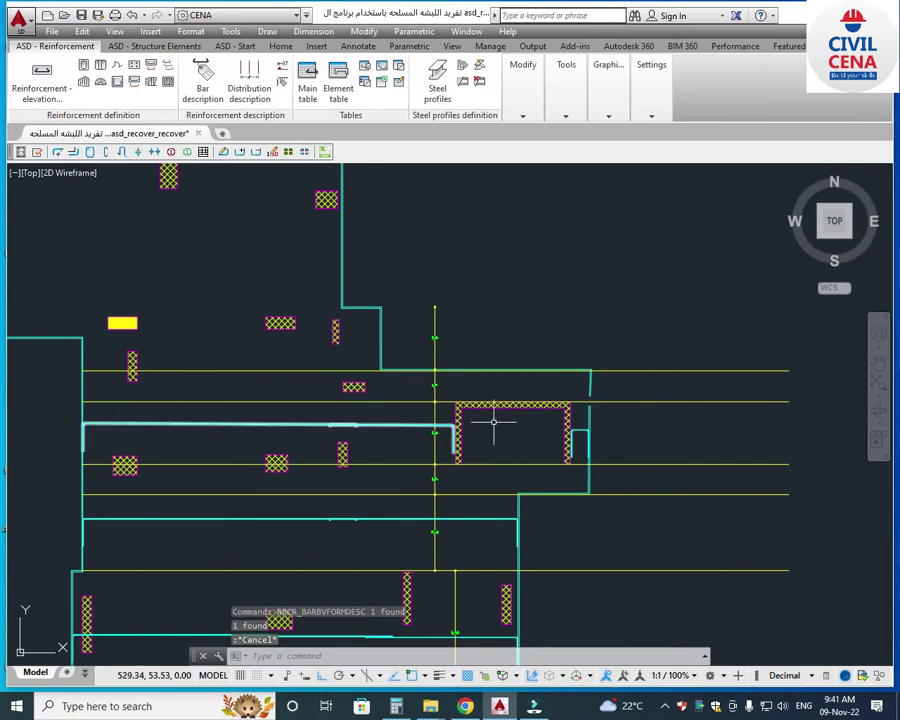
middle_click_drag(267, 394, 342, 415)
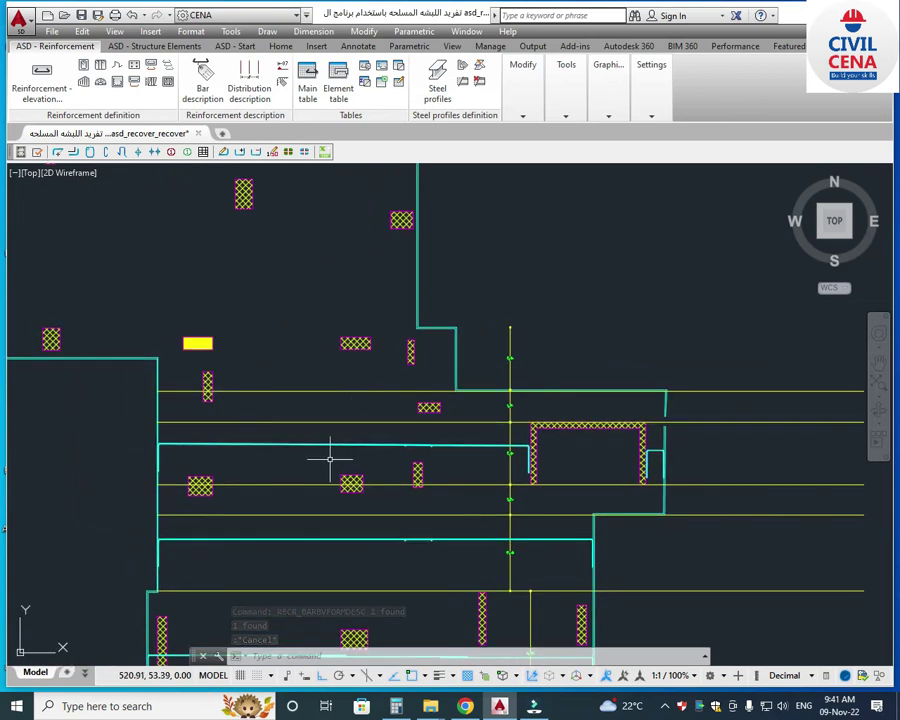
scroll(188, 423, "up", 2)
scroll(200, 425, "down", 2)
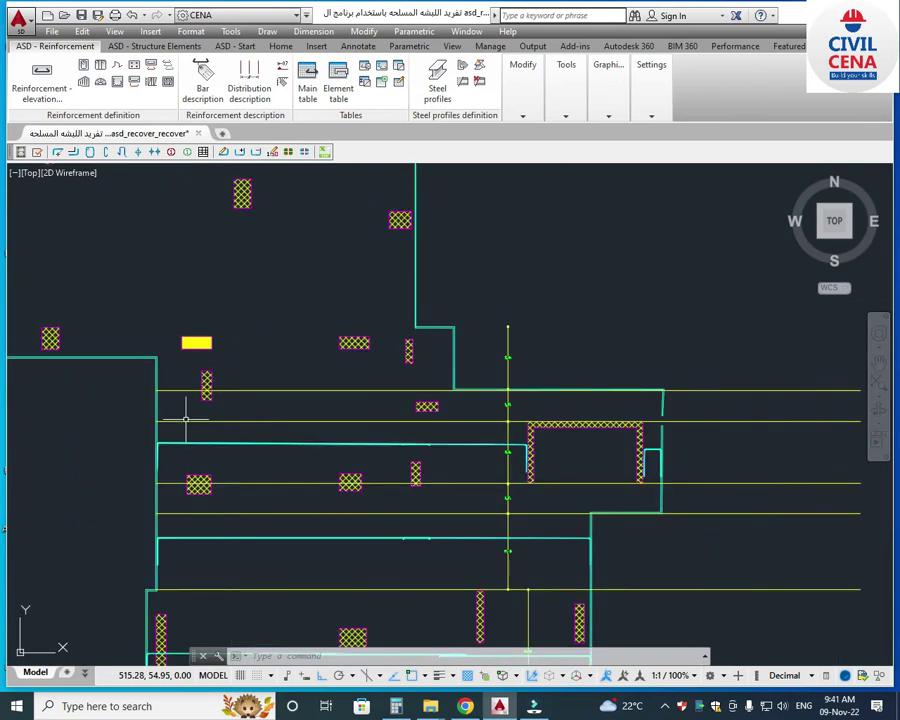
scroll(187, 412, "up", 2)
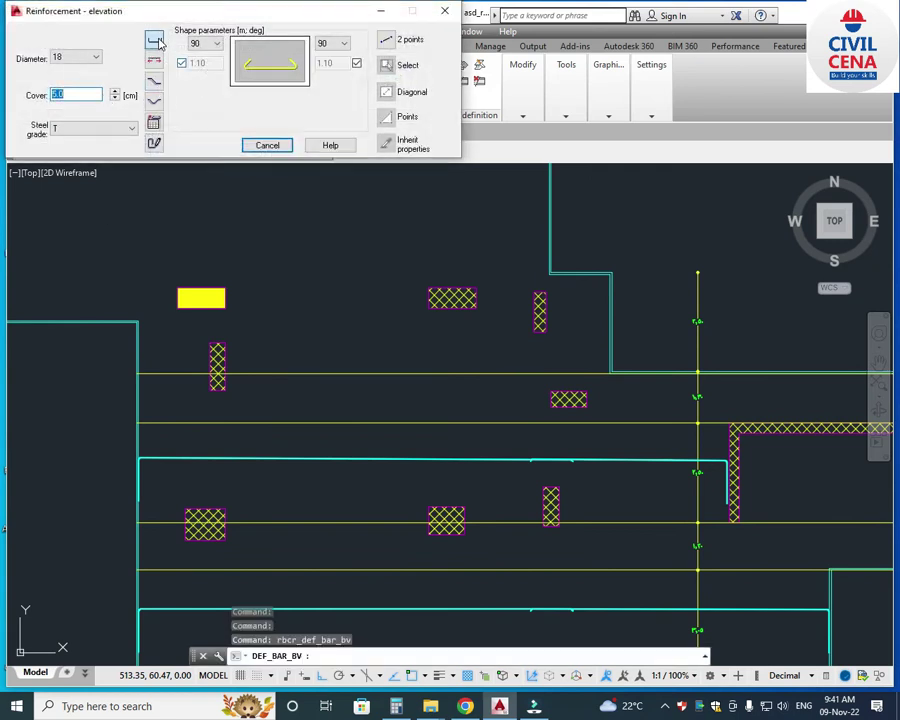
left_click(160, 43)
left_click(343, 43)
left_click(332, 67)
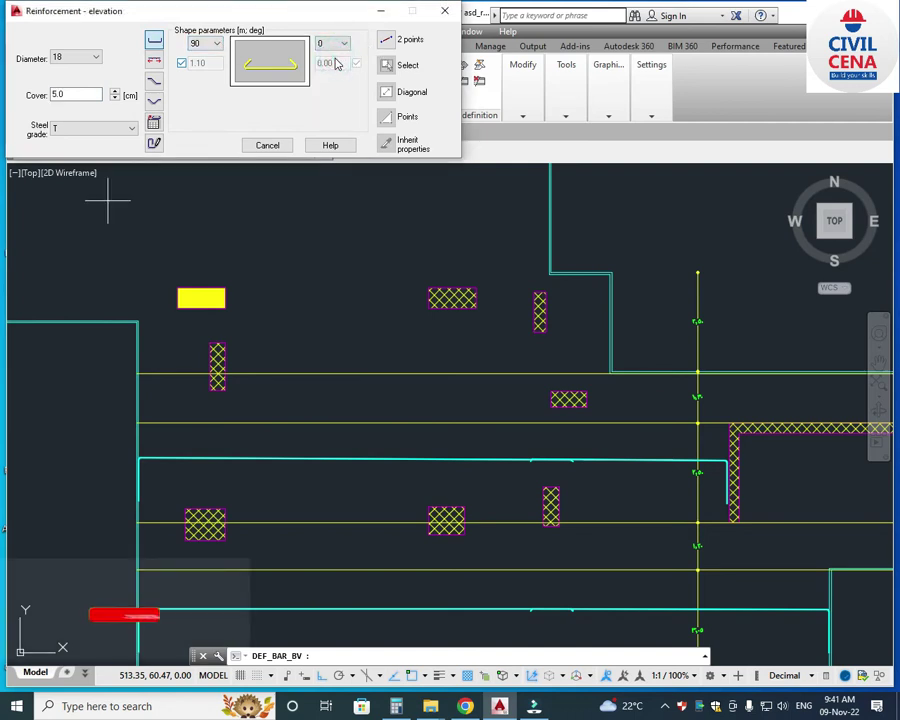
double_click(86, 94)
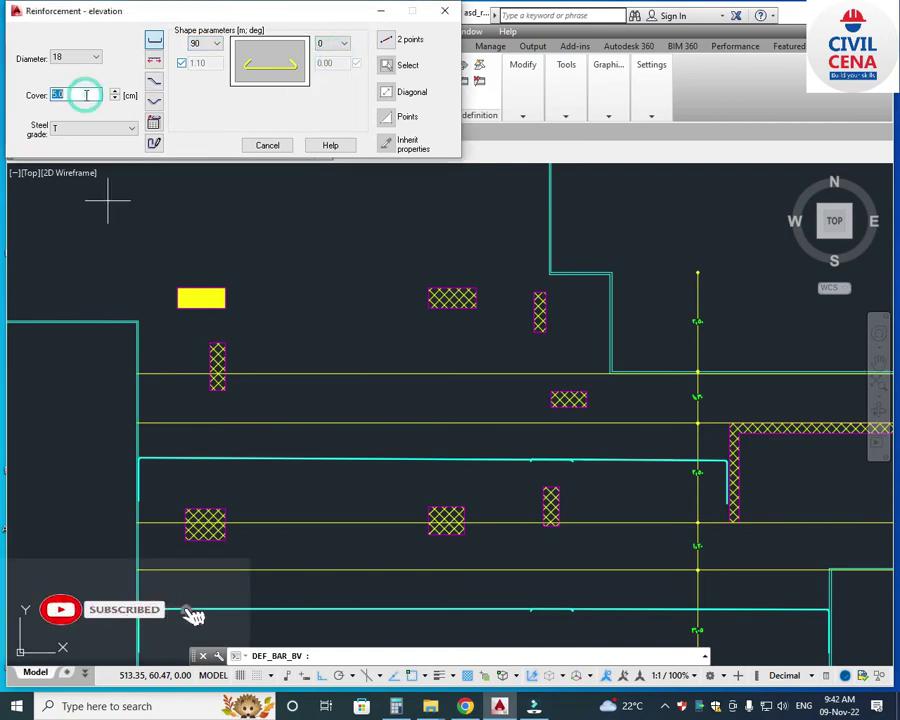
type("0")
left_click(385, 40)
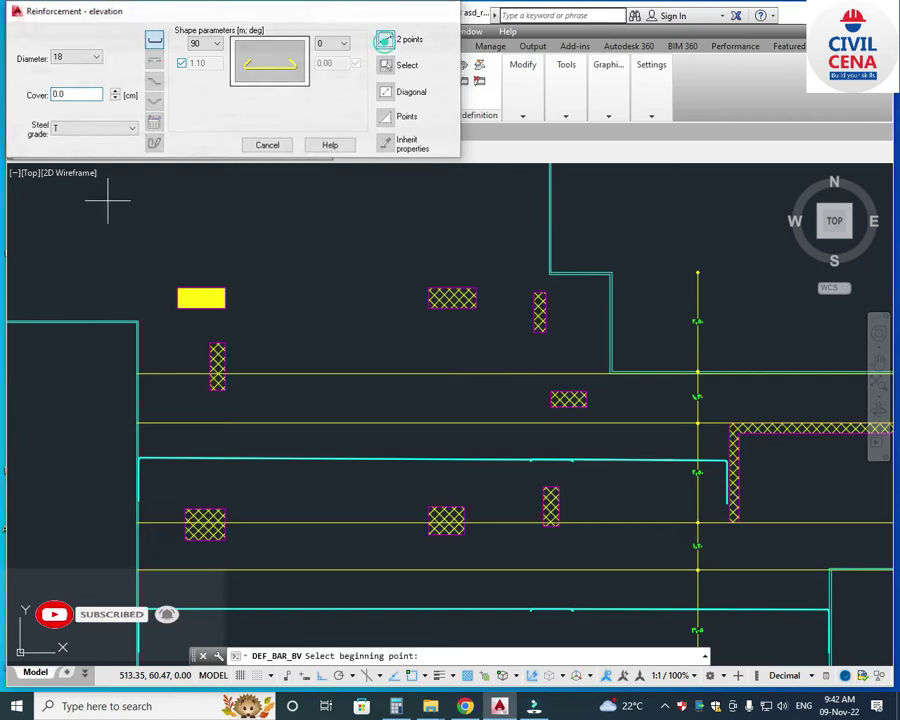
Draw the bar 10.9 m eastward from the slab's west edge along the strip just above the core and dismiss its description.
scroll(410, 466, "down", 2)
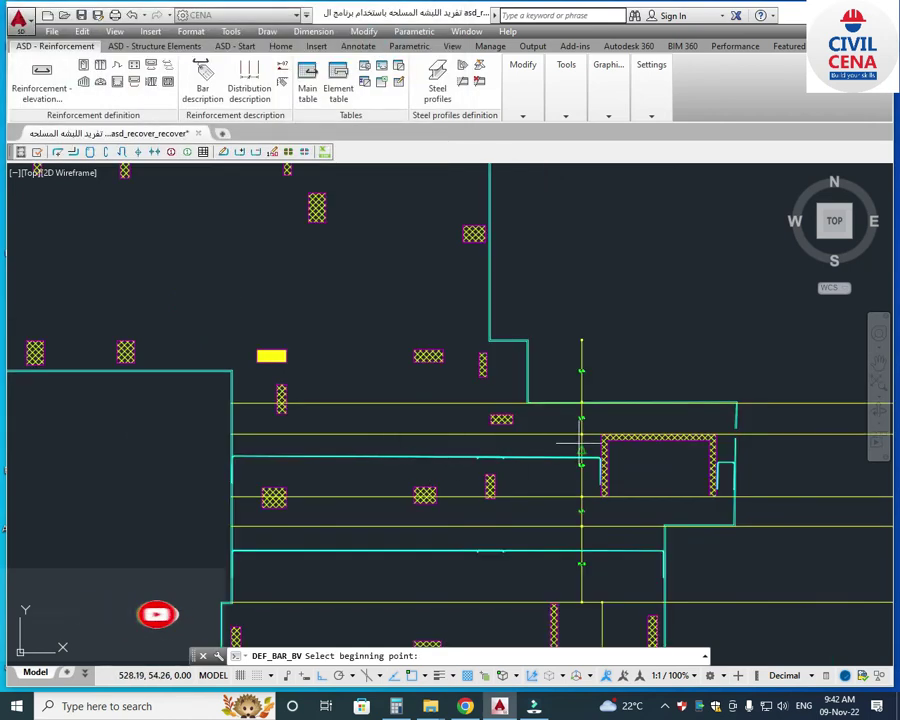
scroll(589, 443, "up", 2)
scroll(577, 406, "down", 2)
scroll(577, 406, "up", 4)
scroll(577, 410, "down", 4)
scroll(321, 427, "up", 4)
left_click(254, 329)
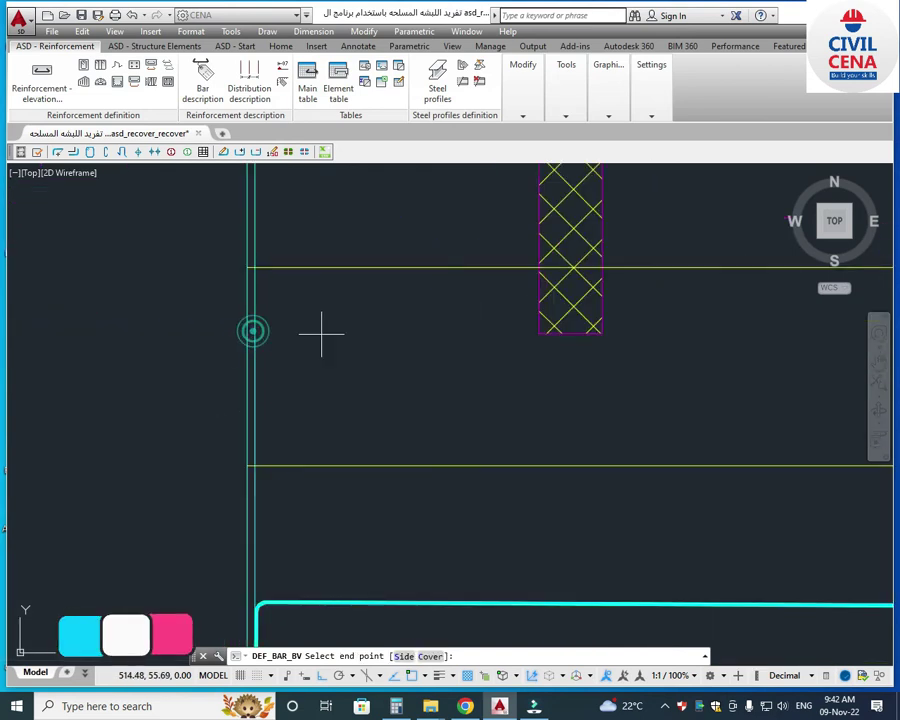
scroll(343, 325, "down", 5)
middle_click_drag(464, 345, 198, 373)
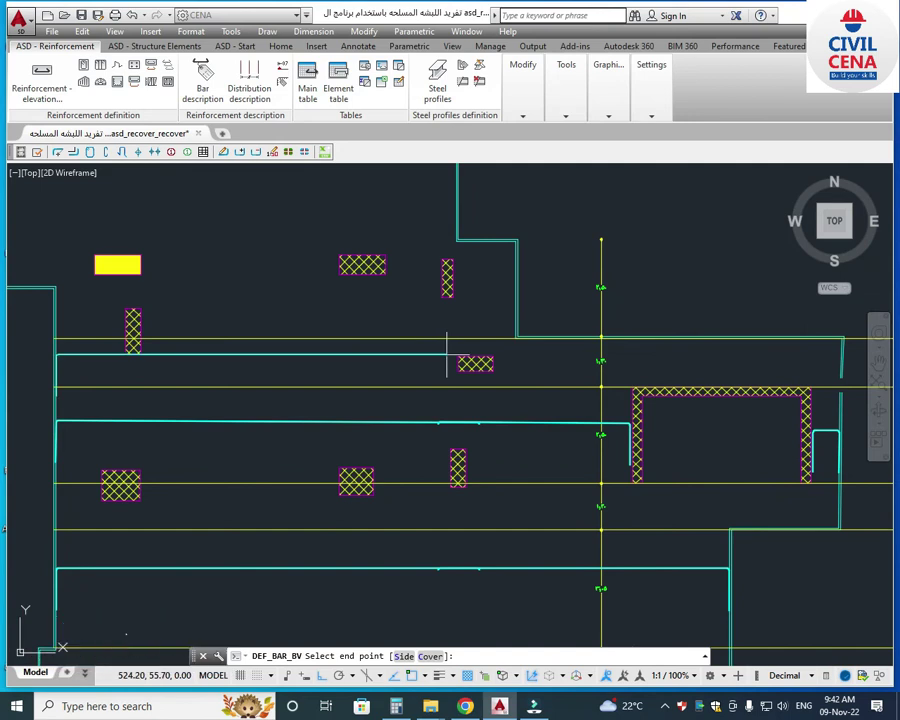
type("10.9")
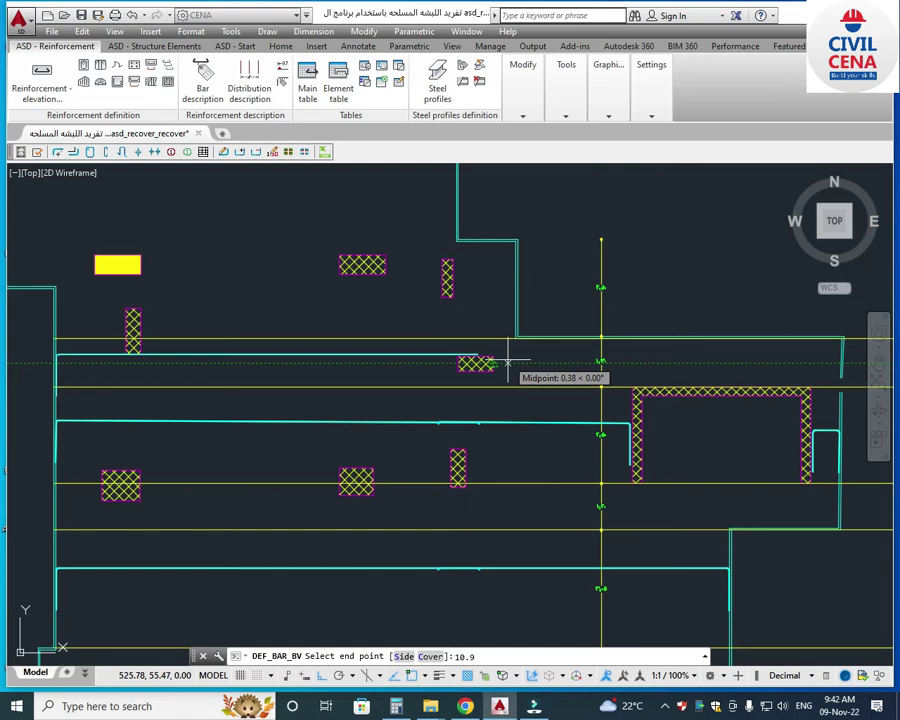
left_click(507, 362)
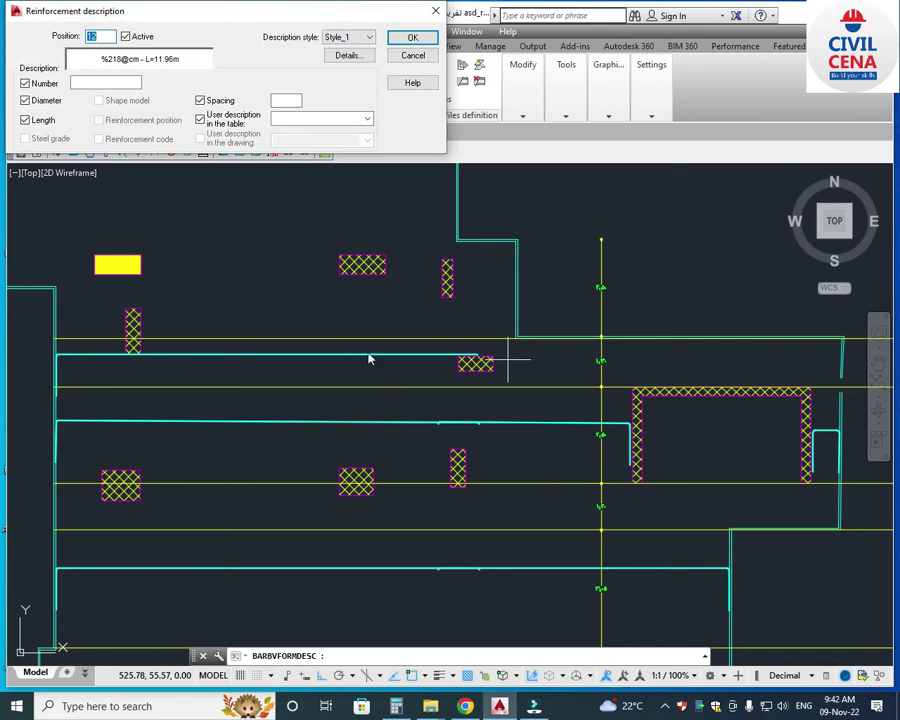
left_click(435, 12)
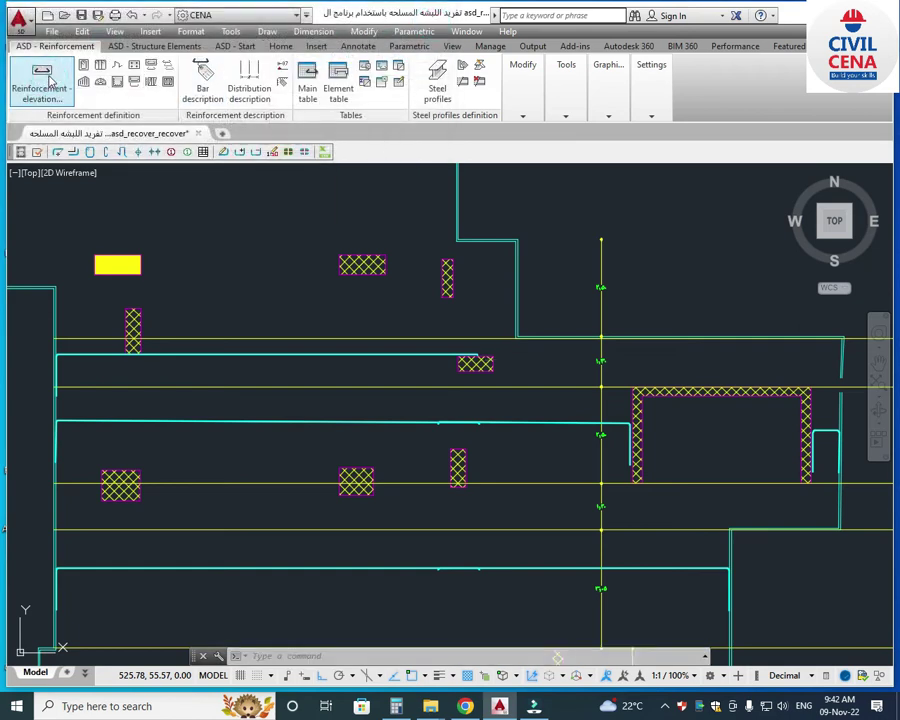
Draw an 18 mm bar with a 1.08 m starting lap and a 1.10 m, 90° end bend from the first bar's end to the slab's east edge.
left_click(42, 80)
left_click(155, 63)
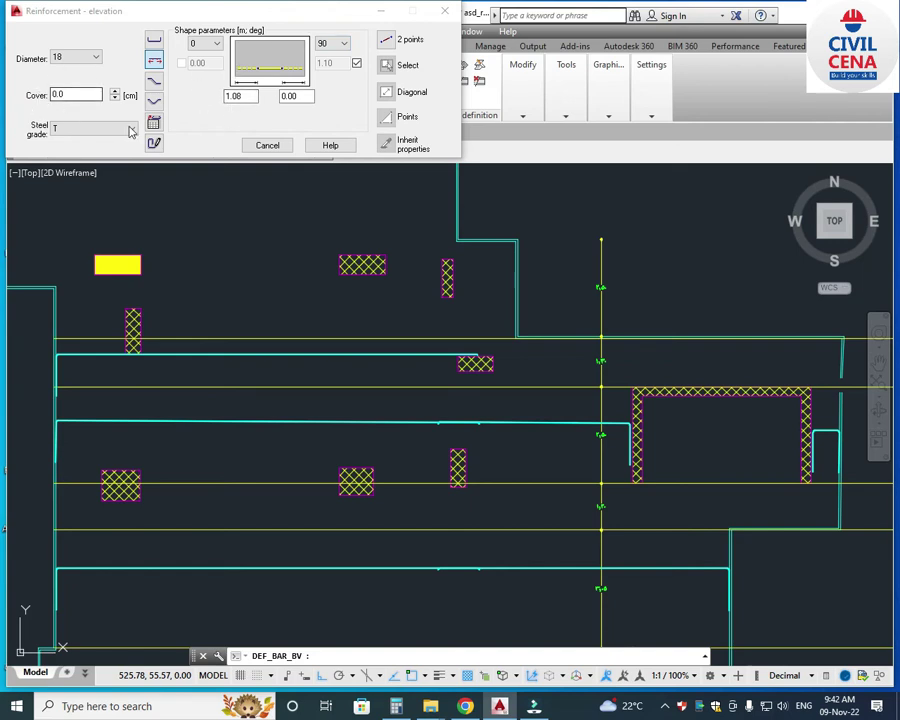
left_click(386, 40)
scroll(470, 340, "up", 5)
scroll(415, 375, "up", 2)
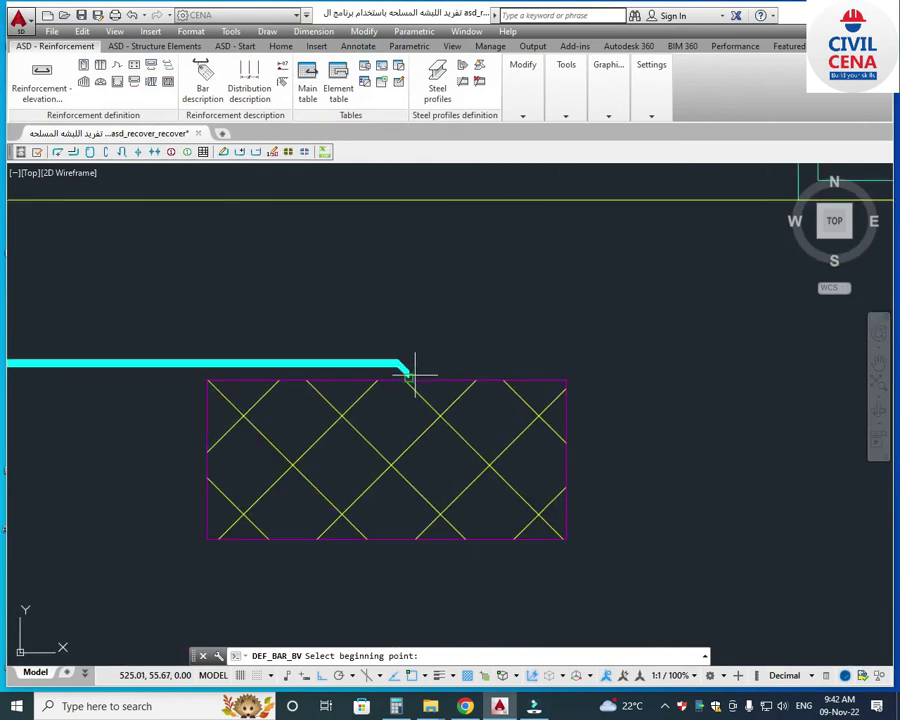
scroll(490, 372, "down", 5)
middle_click_drag(610, 390, 229, 354)
scroll(538, 358, "down", 3)
scroll(526, 346, "up", 6)
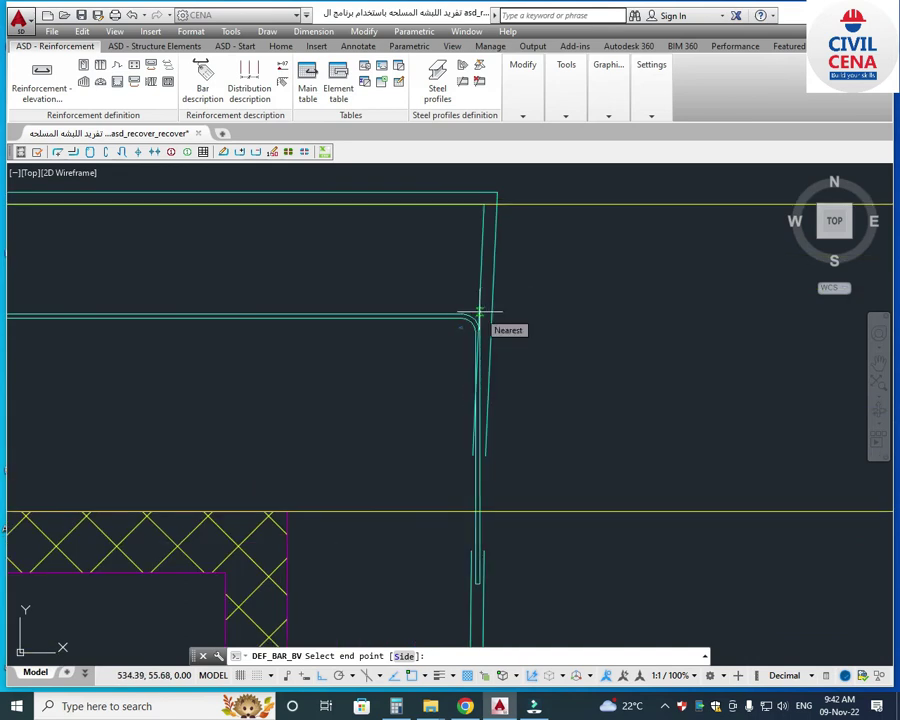
left_click(480, 315)
Check the lapped bars along the strip above the core and dismiss the new bar's description.
scroll(540, 344, "down", 3)
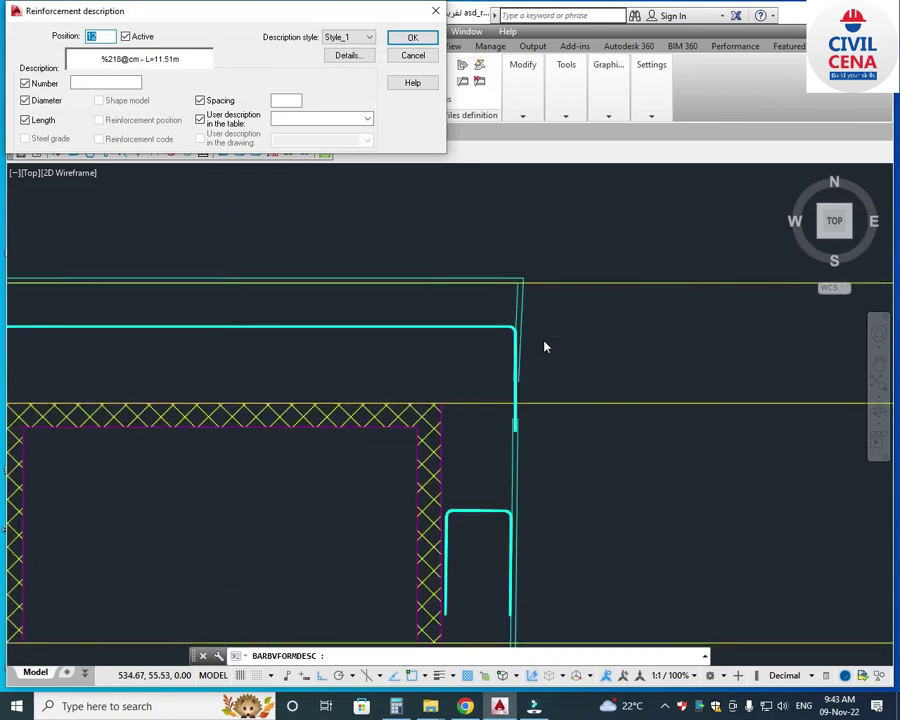
scroll(545, 346, "down", 4)
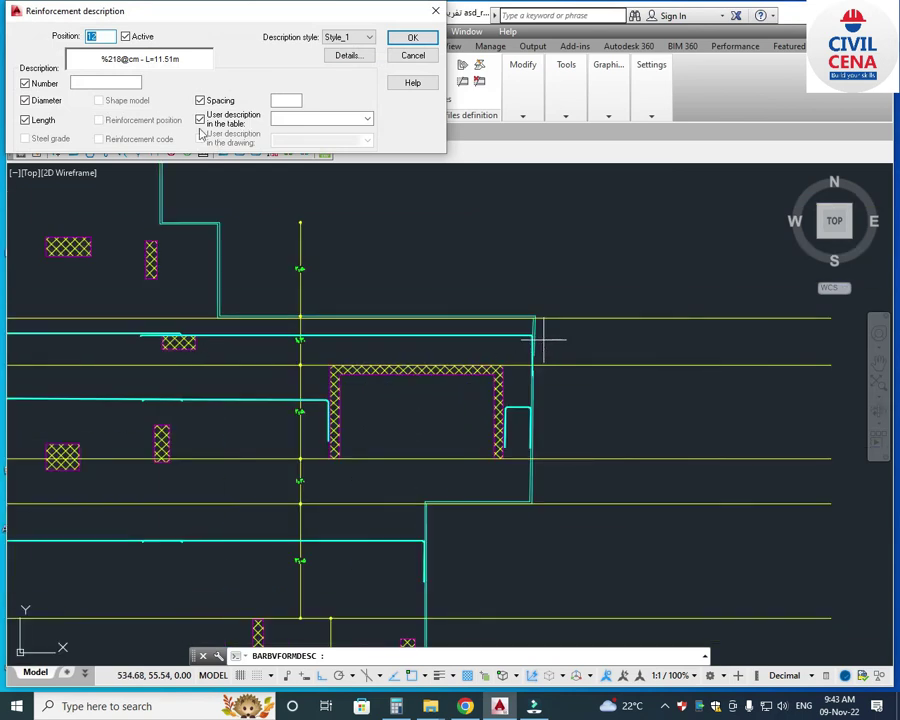
scroll(490, 383, "down", 2)
scroll(250, 345, "up", 3)
scroll(454, 362, "down", 2)
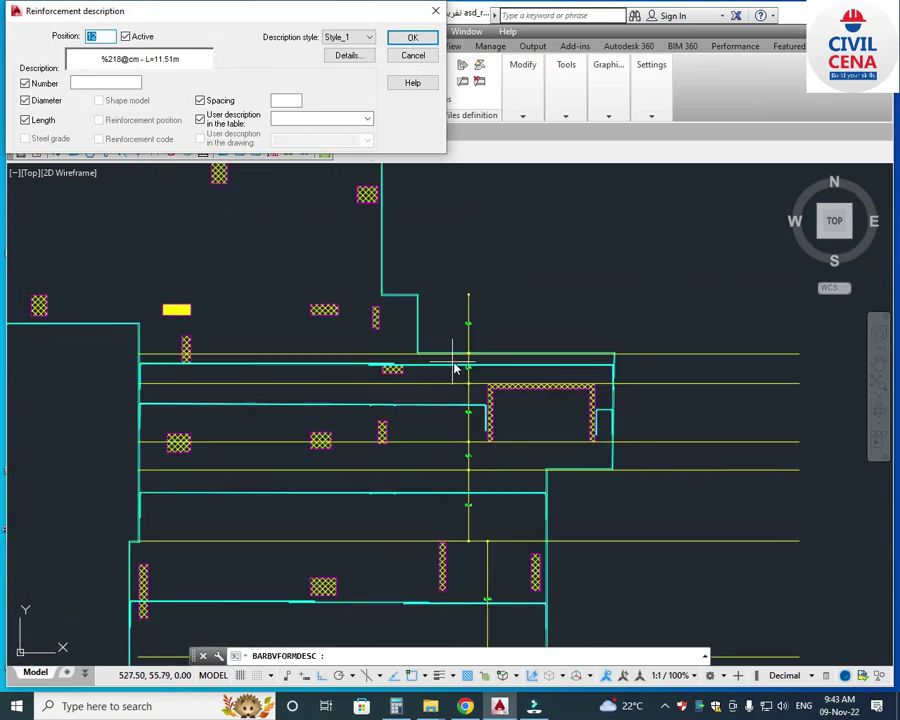
scroll(450, 365, "up", 2)
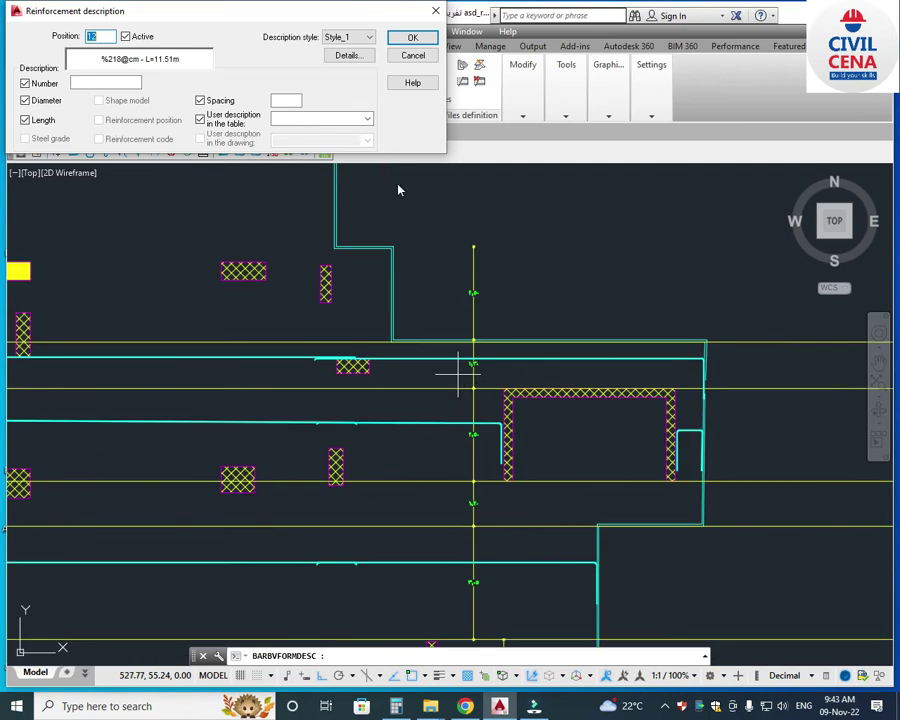
scroll(425, 340, "down", 4)
scroll(520, 386, "up", 4)
scroll(432, 250, "down", 2)
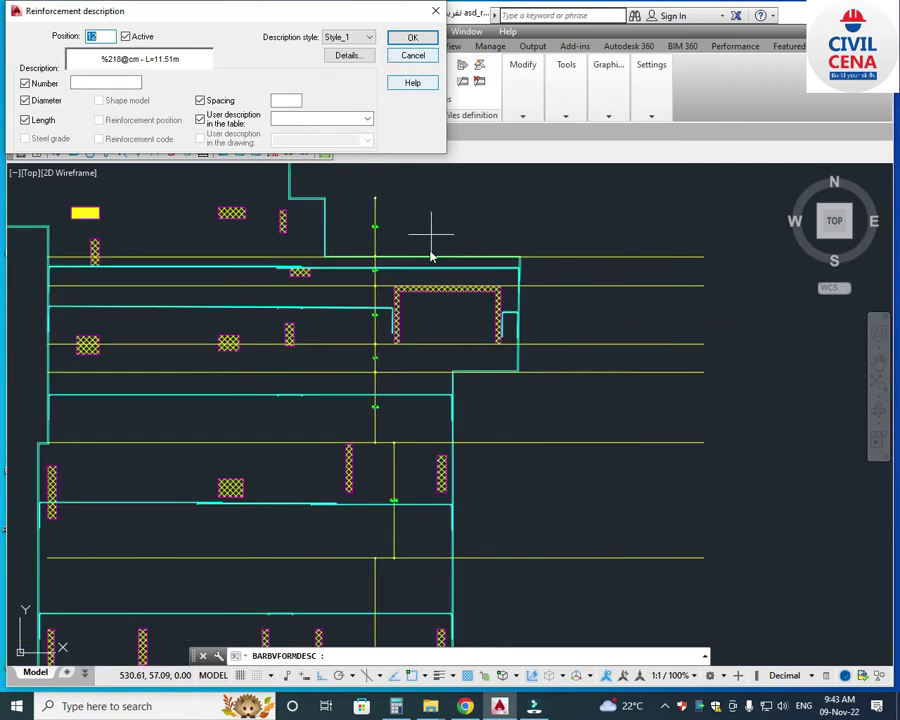
left_click(434, 12)
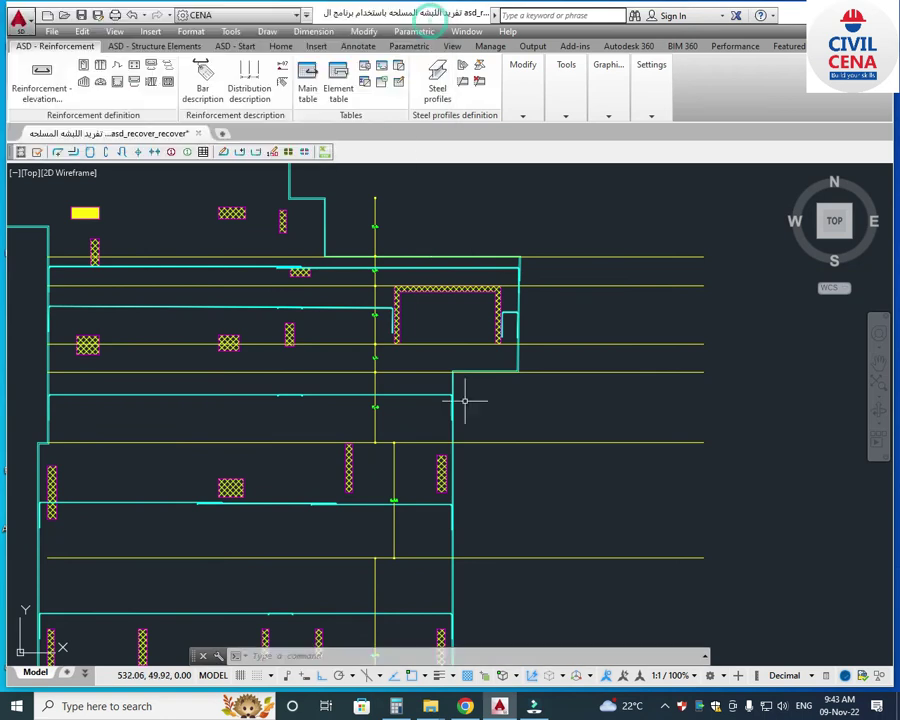
scroll(468, 385, "up", 2)
scroll(500, 350, "down", 2)
scroll(540, 342, "up", 2)
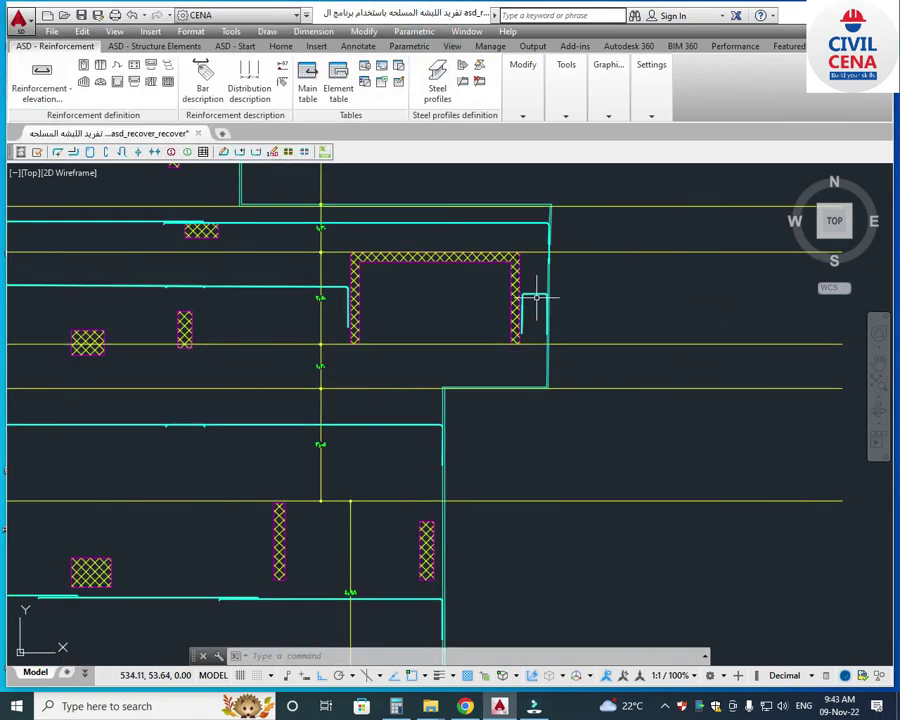
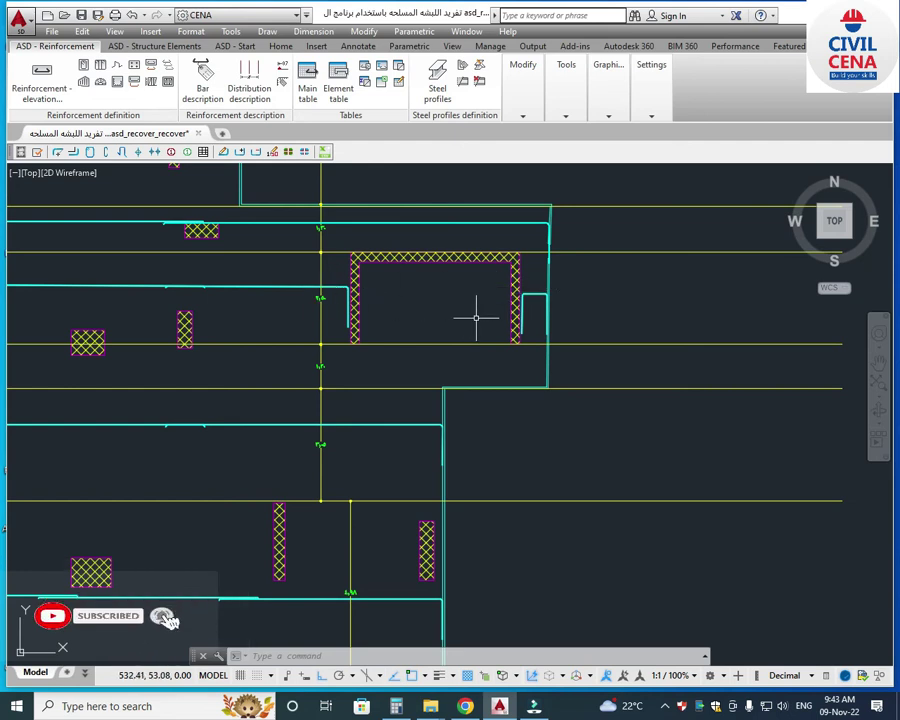
Copy the elevator core together with the bars on its west and east sides straight down to the empty area below the plan.
middle_click_drag(471, 325, 479, 380)
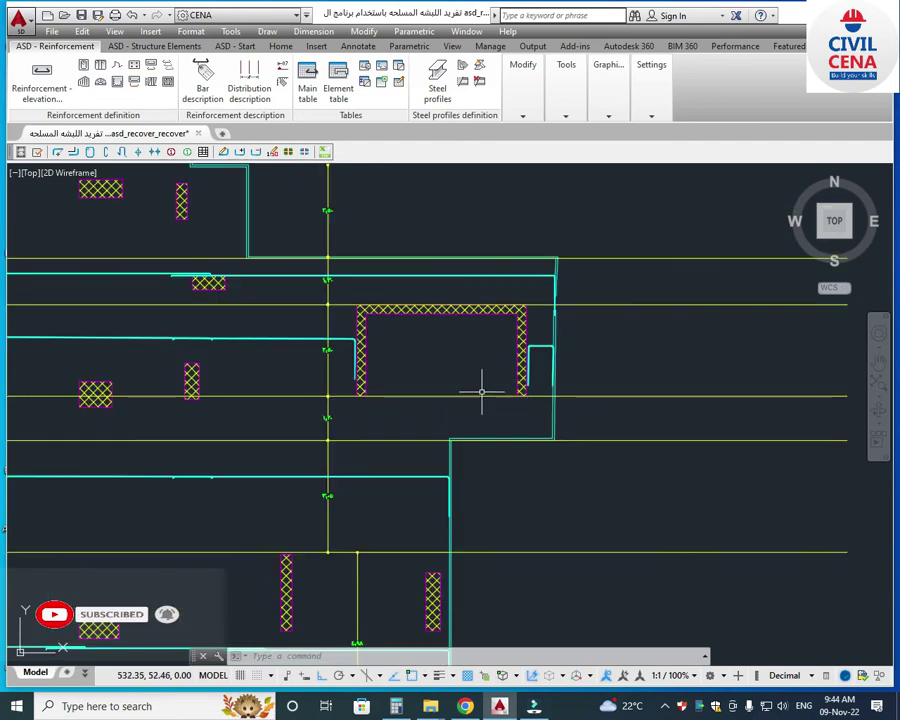
left_click(530, 314)
left_click(498, 338)
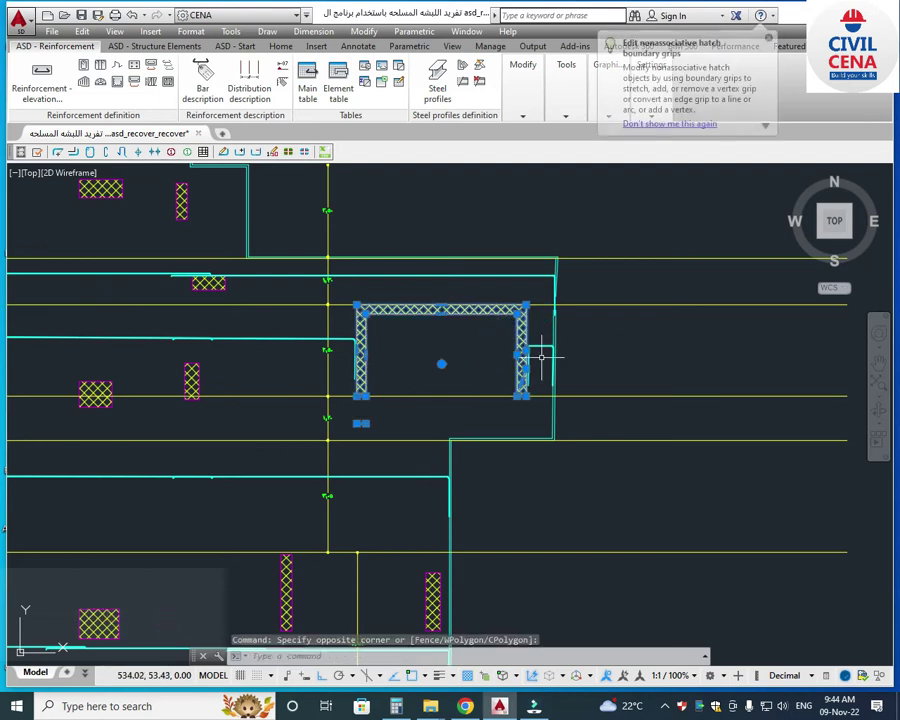
scroll(540, 357, "up", 2)
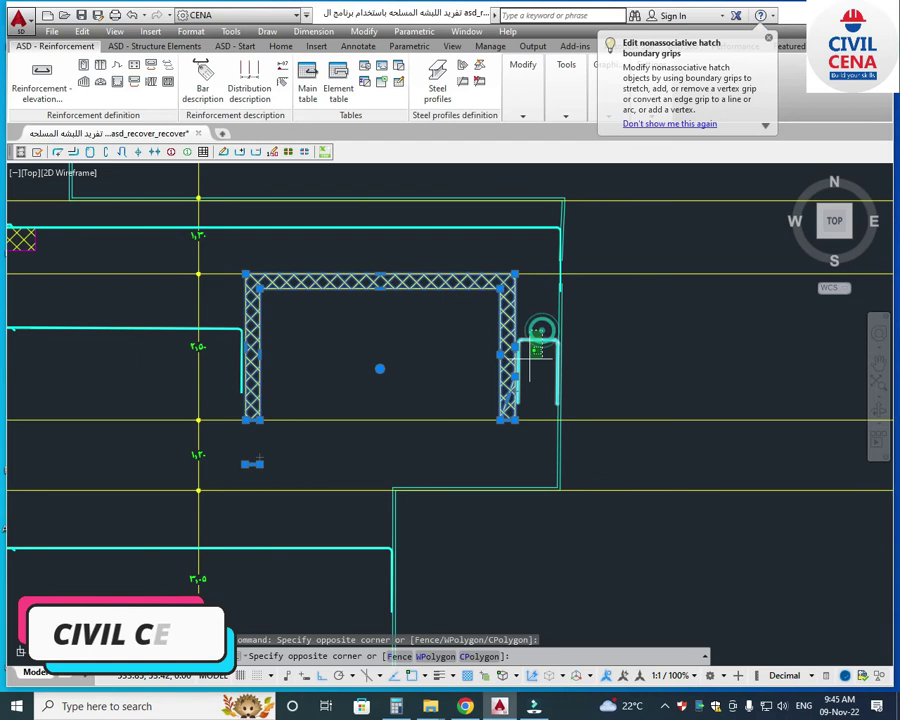
scroll(540, 345, "down", 4)
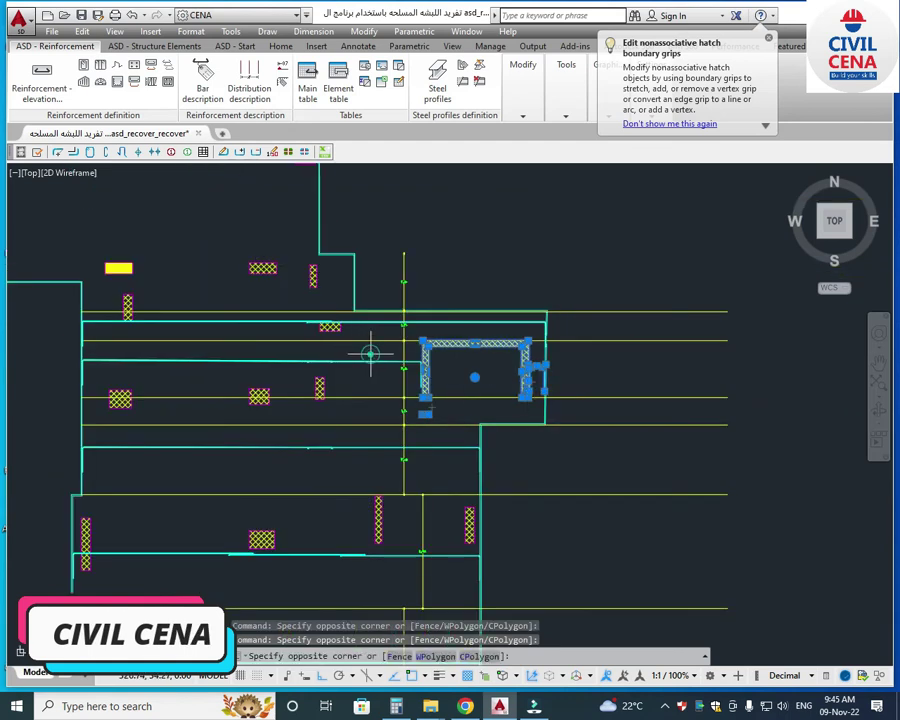
scroll(300, 368, "down", 2)
middle_click_drag(455, 414, 400, 426)
scroll(400, 426, "down", 3)
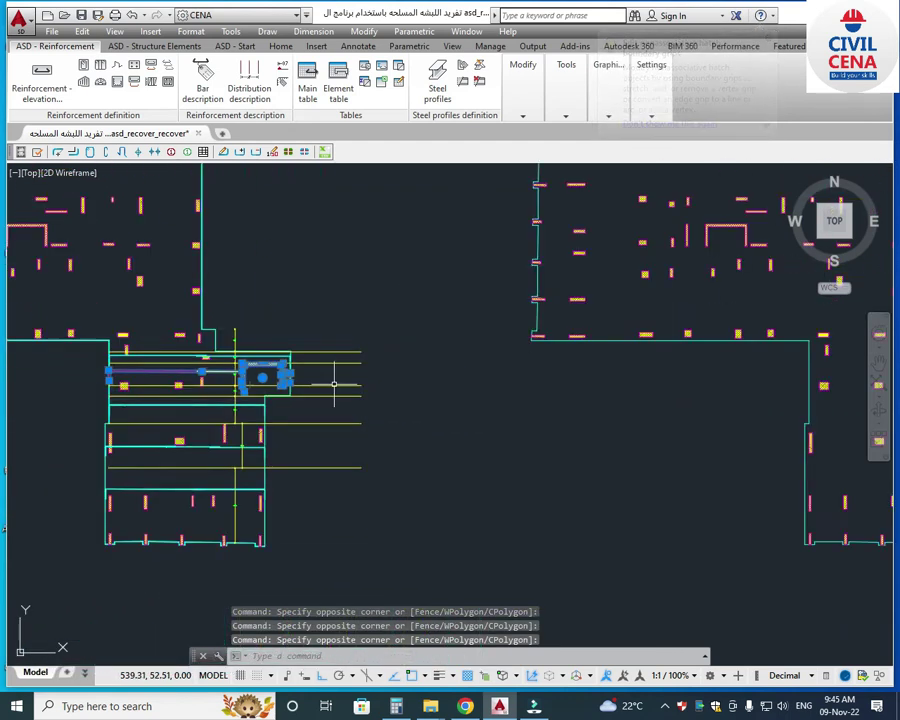
type("co")
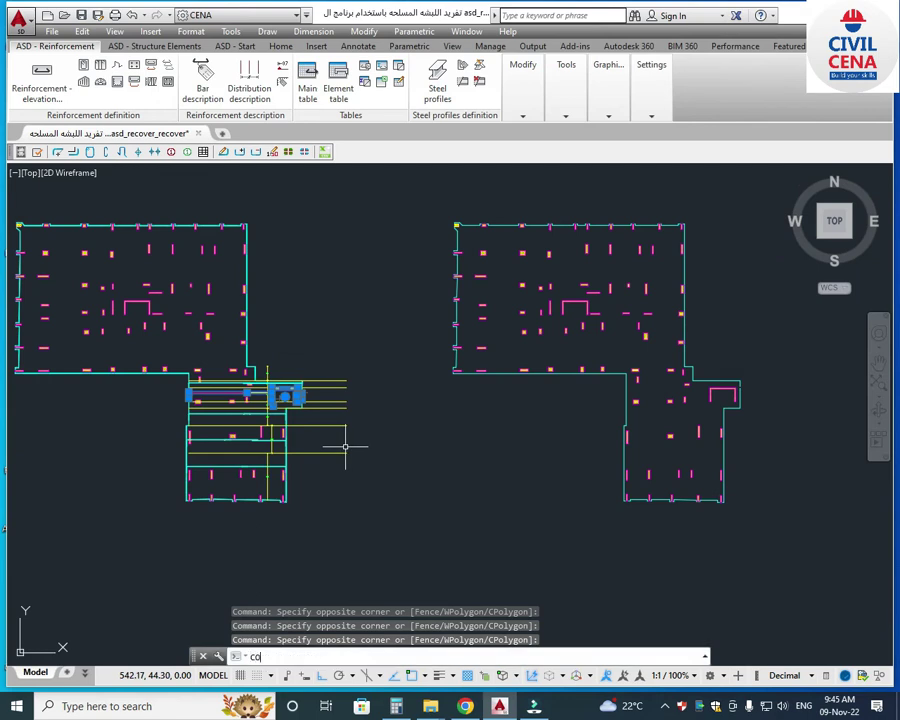
left_click(292, 516)
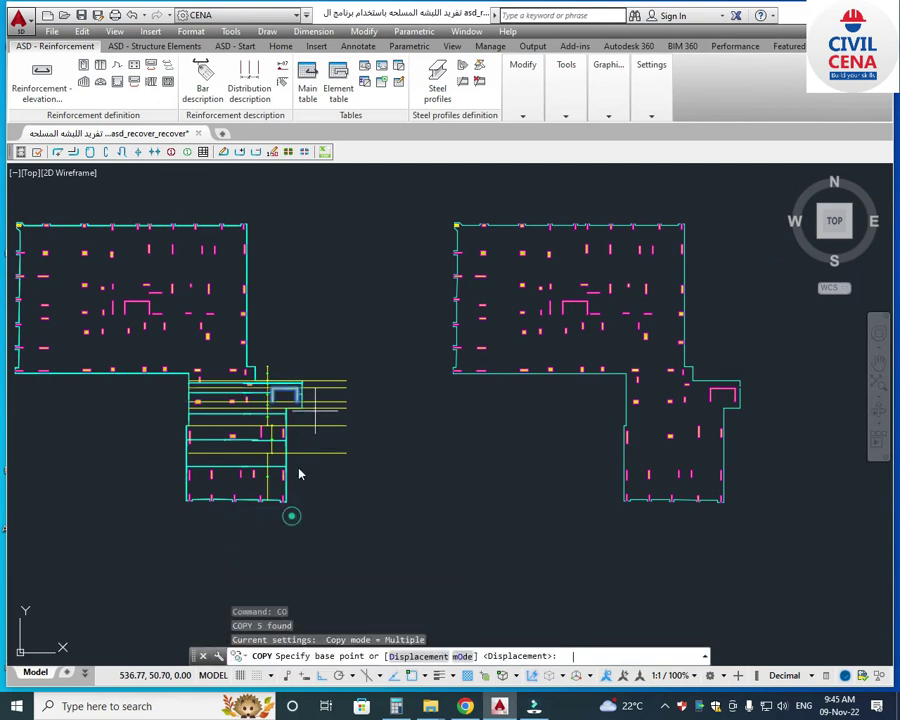
scroll(298, 445, "down", 2)
left_click(296, 408)
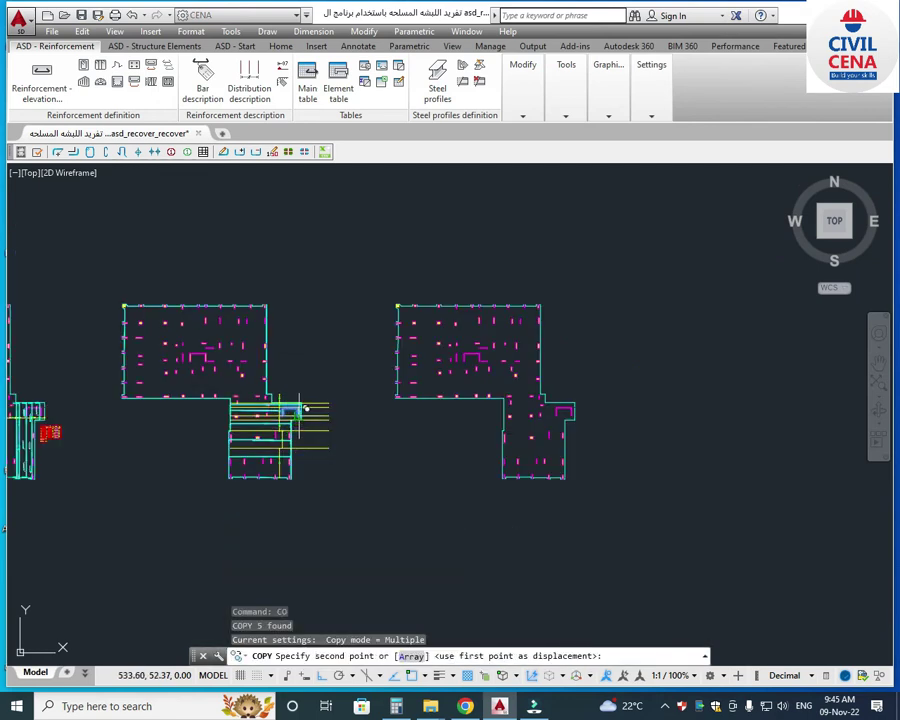
left_click(300, 535)
scroll(296, 532, "up", 3)
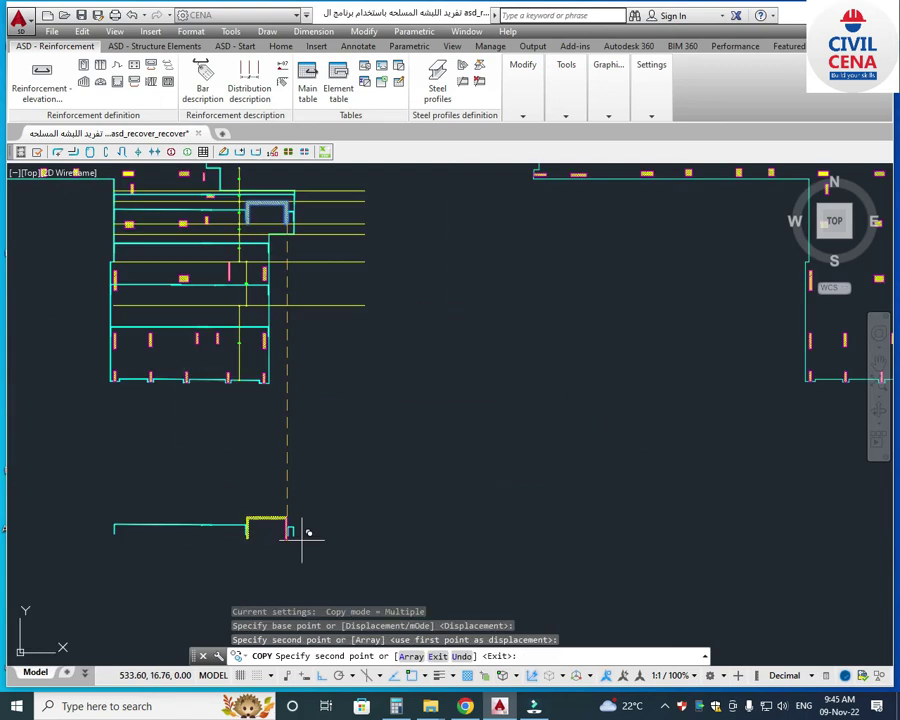
key("Escape")
Examine the copied core and how the bars on its west and east sides end at the walls.
scroll(296, 532, "up", 2)
scroll(276, 544, "up", 2)
middle_click_drag(276, 544, 332, 441)
scroll(380, 440, "up", 2)
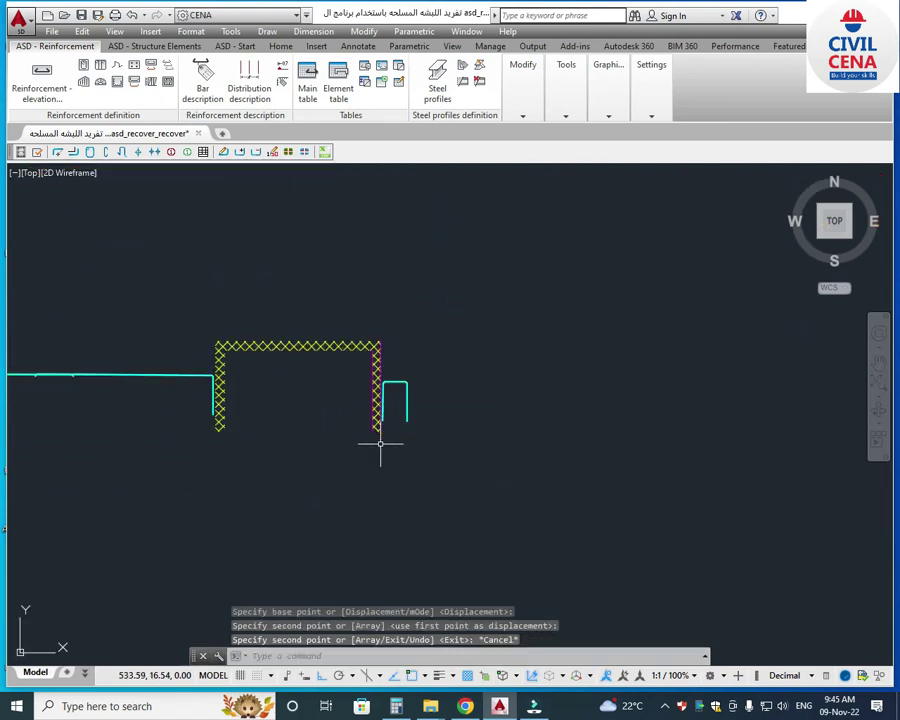
scroll(398, 420, "down", 2)
scroll(362, 418, "up", 2)
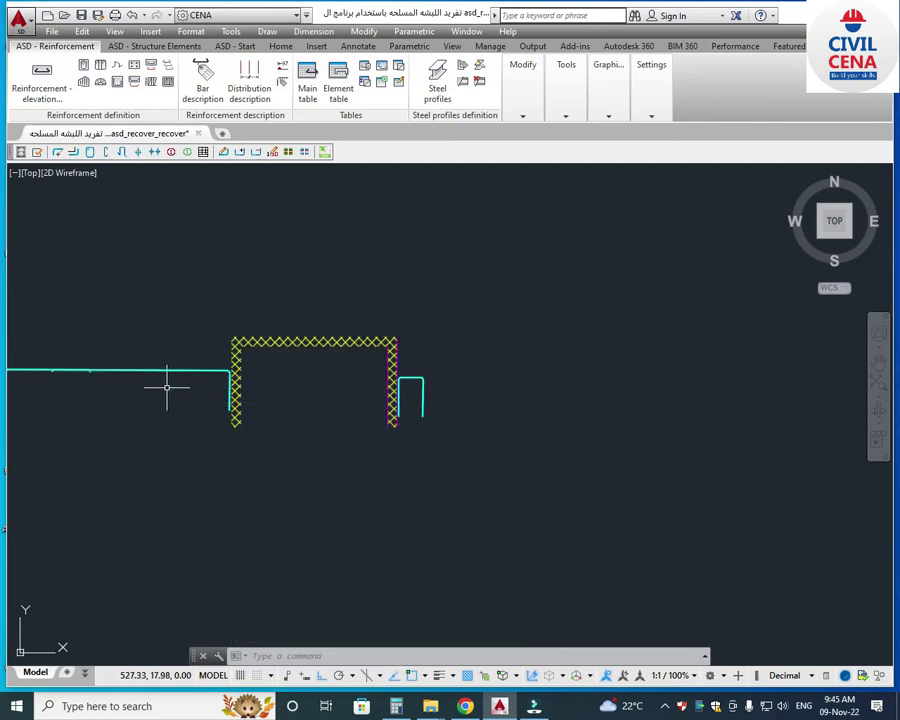
scroll(249, 416, "down", 2)
scroll(246, 417, "up", 2)
scroll(244, 416, "down", 3)
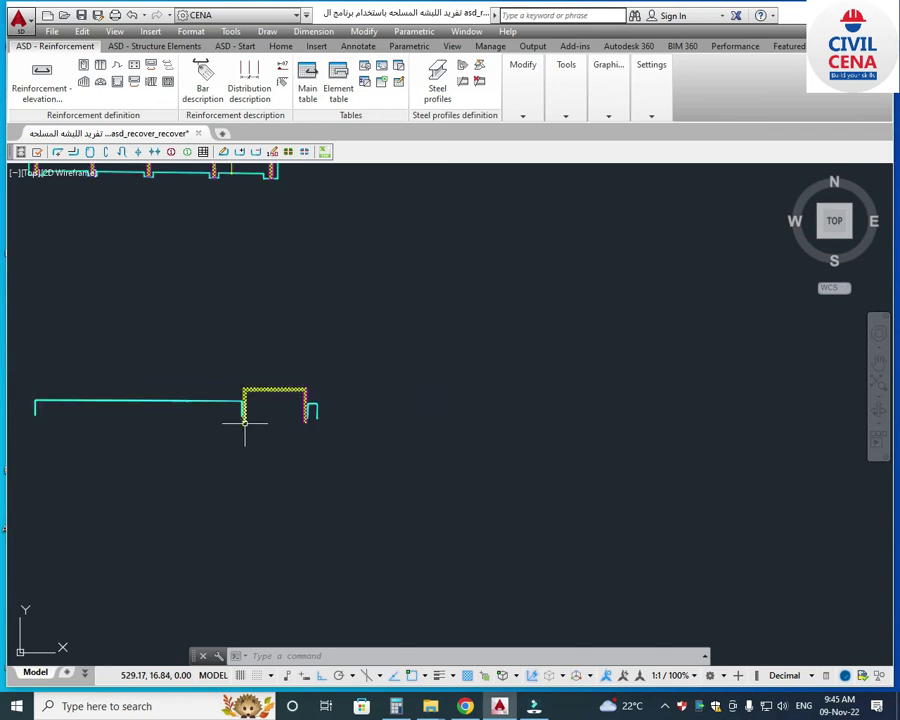
scroll(244, 416, "up", 2)
scroll(244, 416, "down", 1)
Draw a straight 18 mm bar across the copied core between its outer wall faces, extending 1.08 m beyond each, and dismiss its description.
left_click(45, 86)
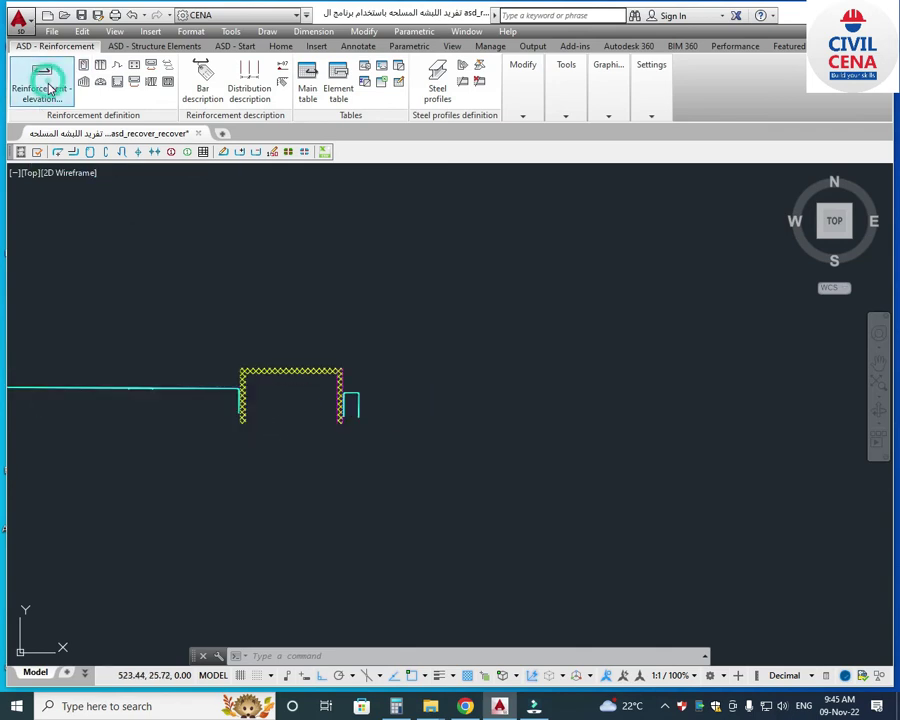
left_click(154, 63)
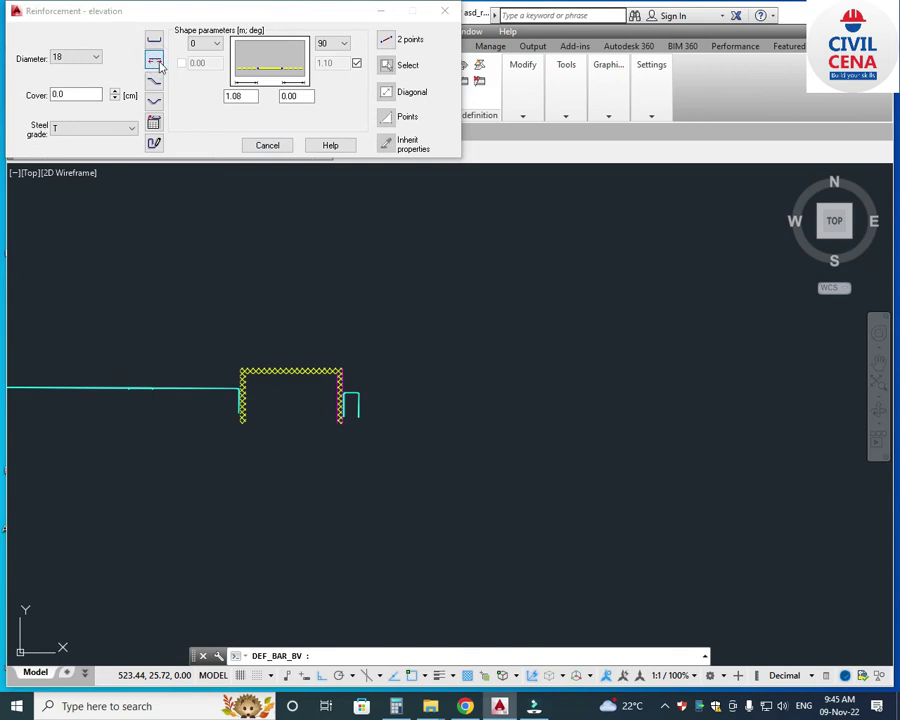
double_click(296, 95)
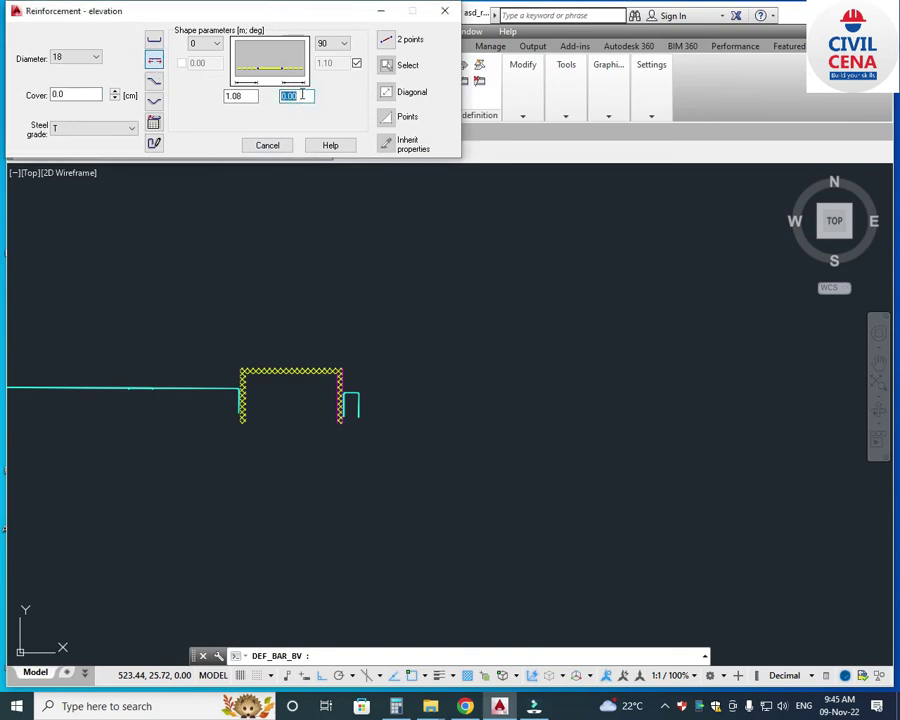
left_click(345, 43)
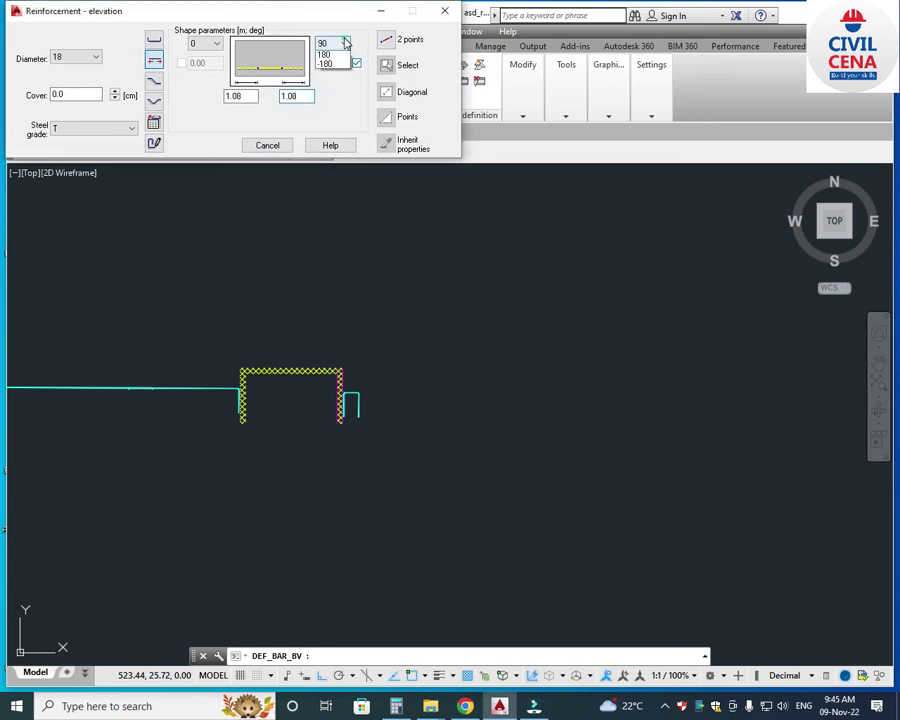
left_click(340, 55)
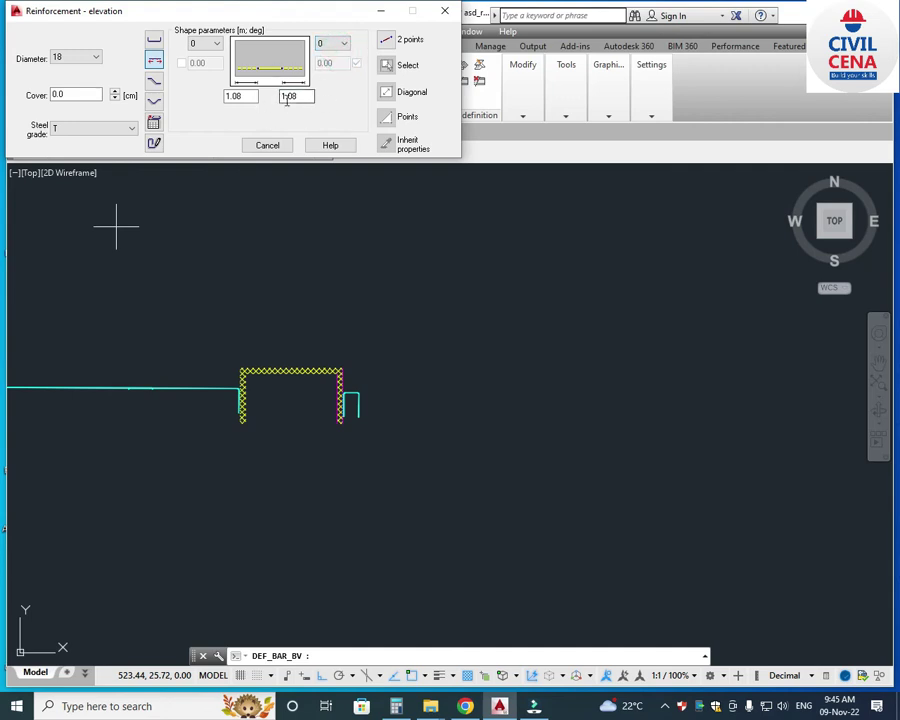
left_click(386, 41)
scroll(236, 400, "up", 5)
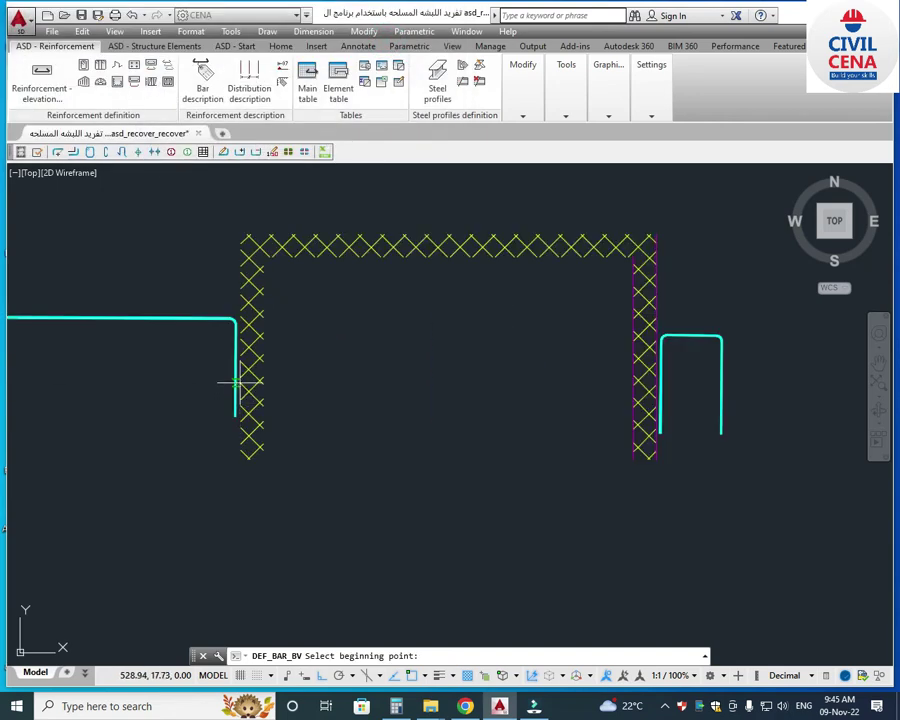
left_click(655, 382)
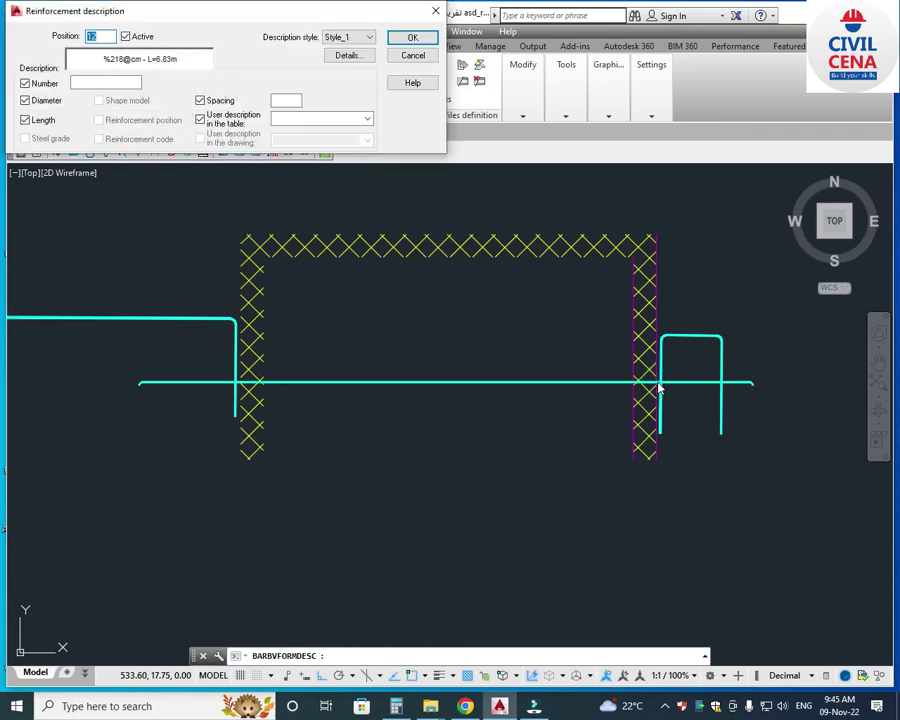
scroll(463, 383, "down", 2)
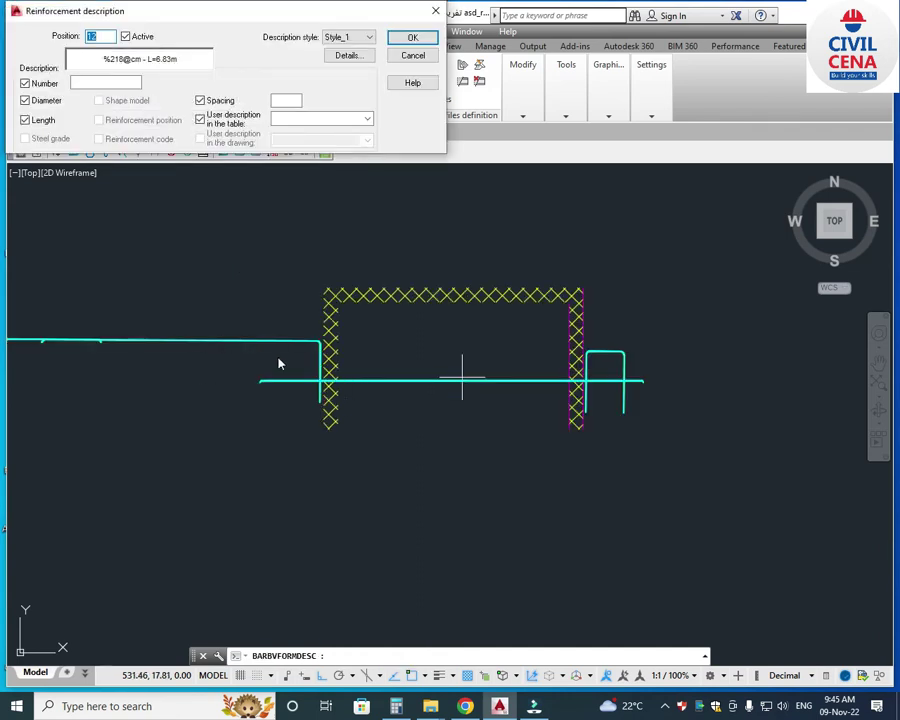
left_click(435, 11)
Shorten the crossing bar's east end to the east leg of the U-shaped bar beside the copied core.
scroll(634, 390, "up", 2)
scroll(640, 375, "up", 1)
left_click(627, 386)
scroll(649, 368, "up", 2)
left_click(651, 366)
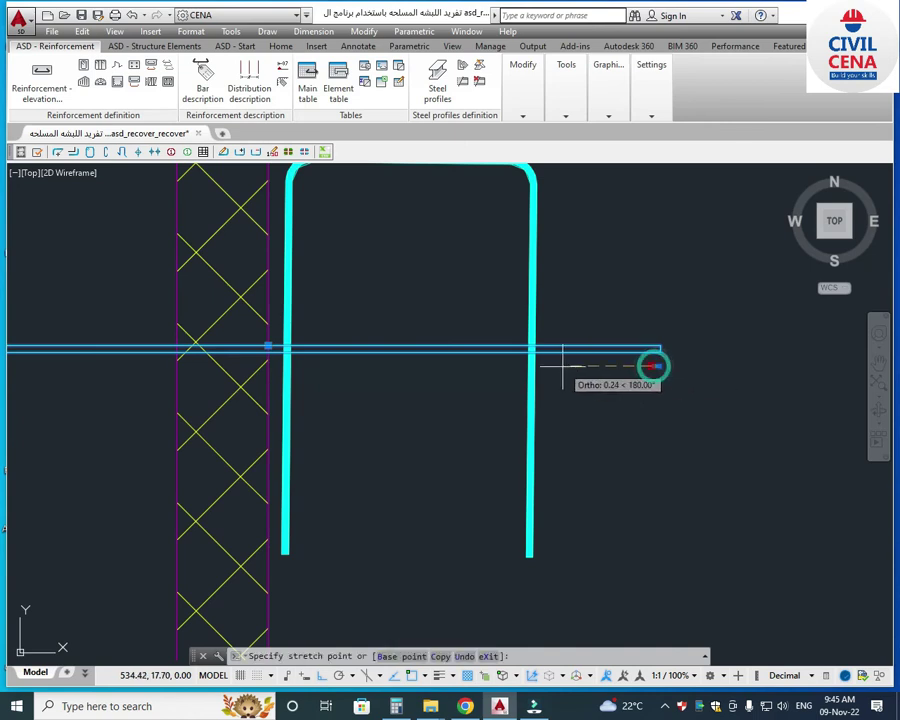
left_click(529, 366)
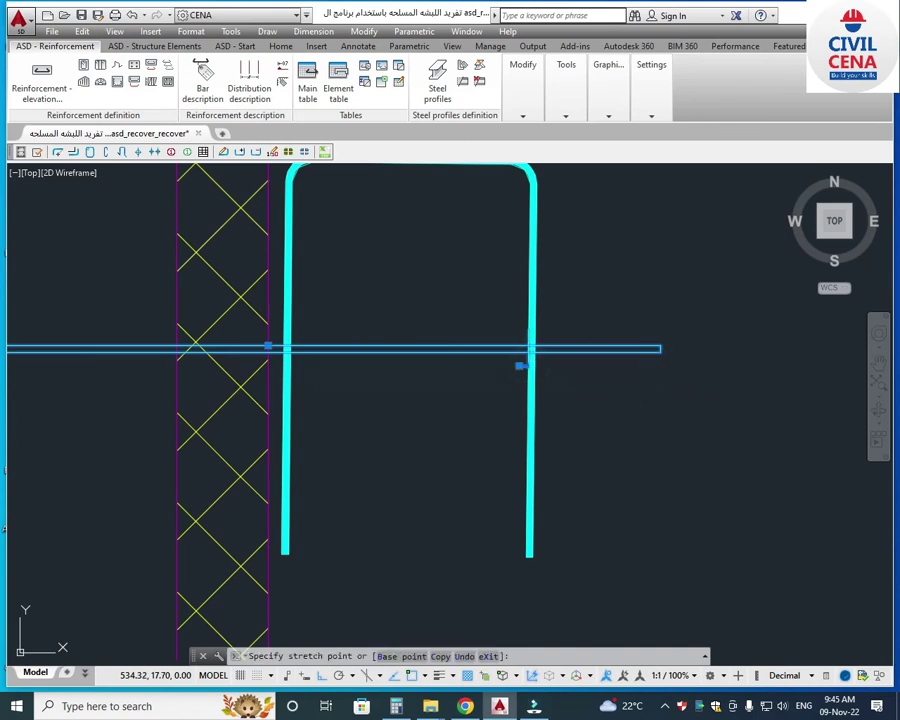
scroll(529, 366, "down", 5)
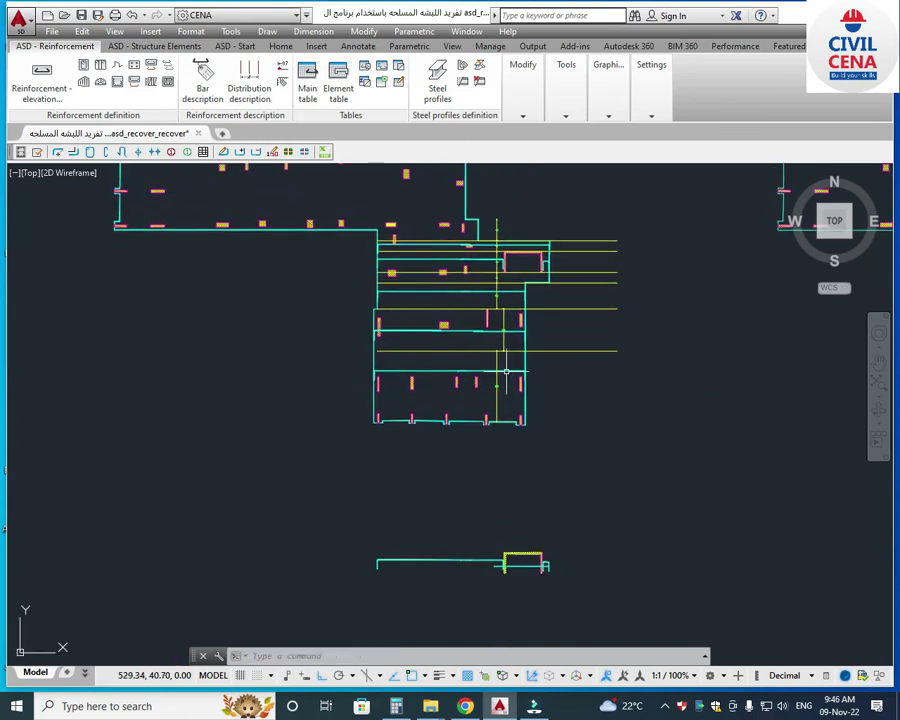
scroll(528, 333, "up", 4)
scroll(528, 333, "down", 2)
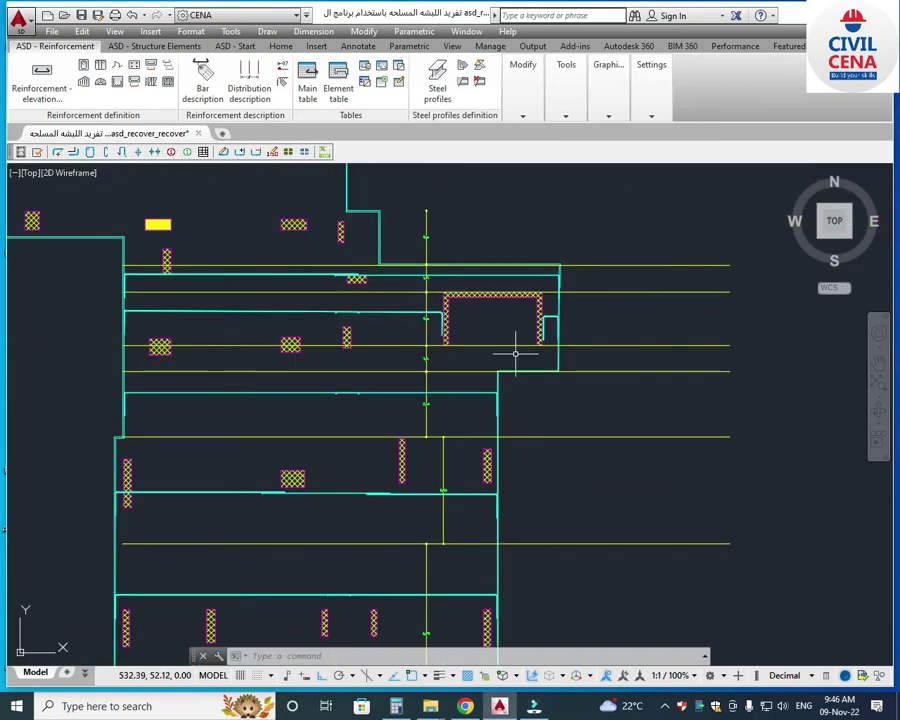
Start a bar description for the 12.00 m west bar of the southernmost strip and find that strip's width dimension.
scroll(440, 381, "up", 2)
scroll(450, 388, "down", 2)
middle_click_drag(488, 301, 466, 220)
scroll(447, 485, "up", 2)
middle_click_drag(393, 511, 469, 484)
scroll(438, 468, "down", 2)
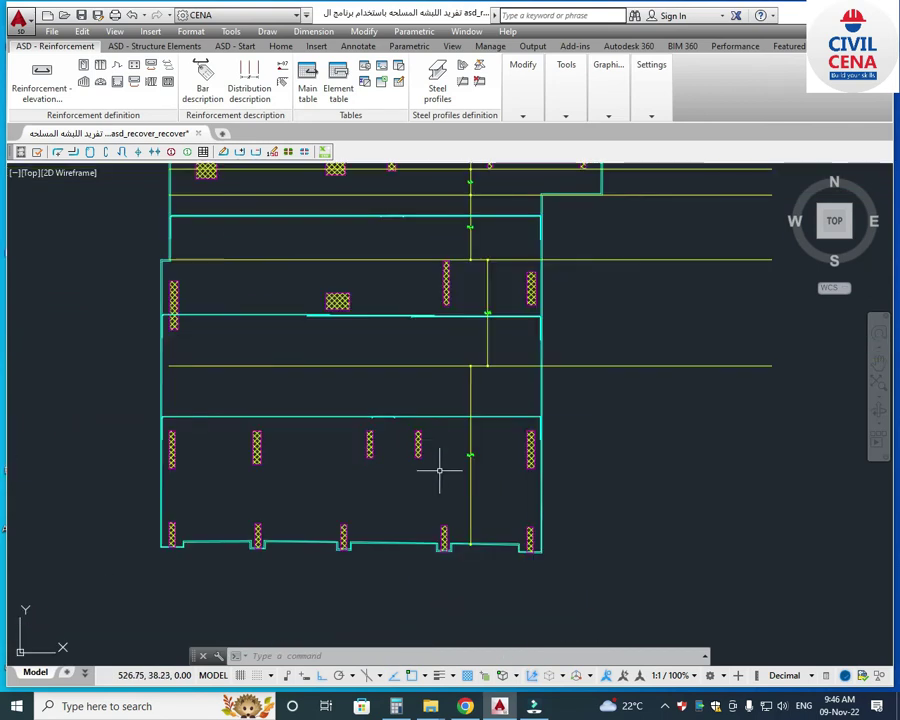
scroll(436, 474, "up", 2)
left_click(205, 88)
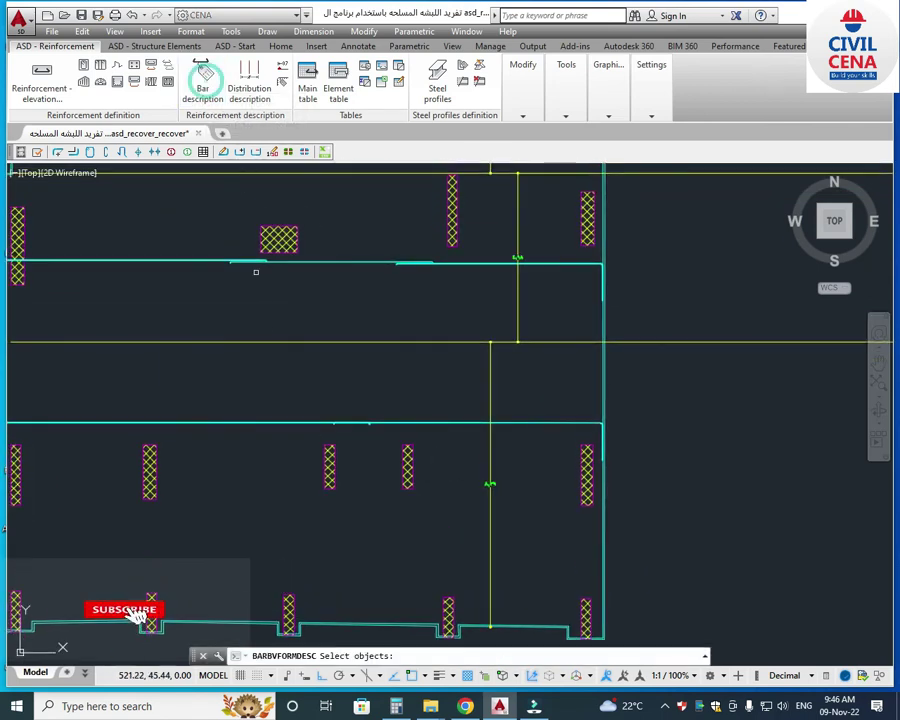
scroll(341, 422, "down", 2)
left_click(253, 424)
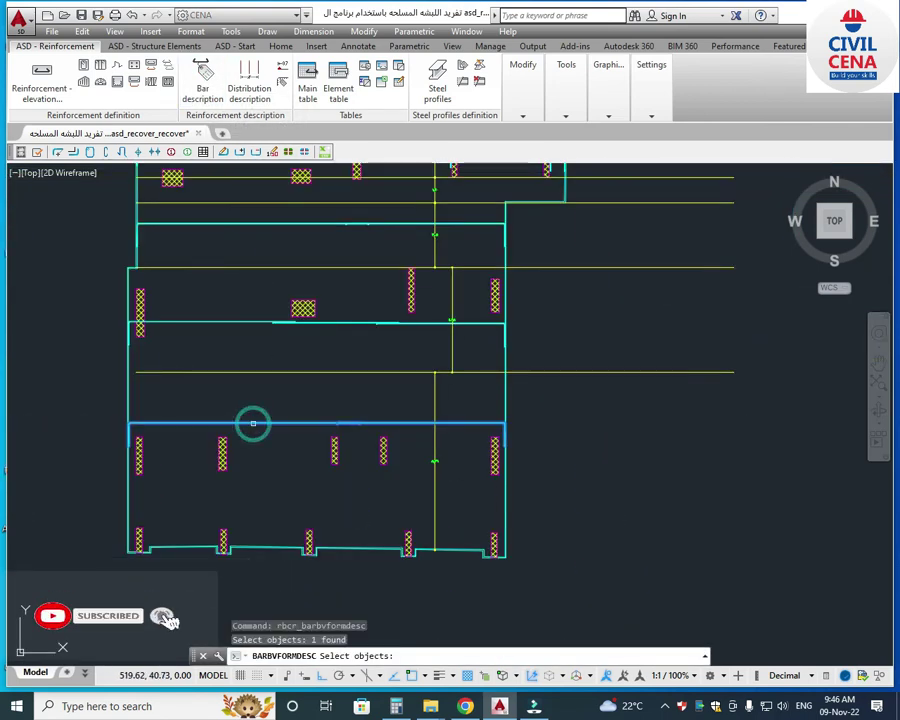
key("Return")
left_click(91, 84)
scroll(459, 474, "up", 5)
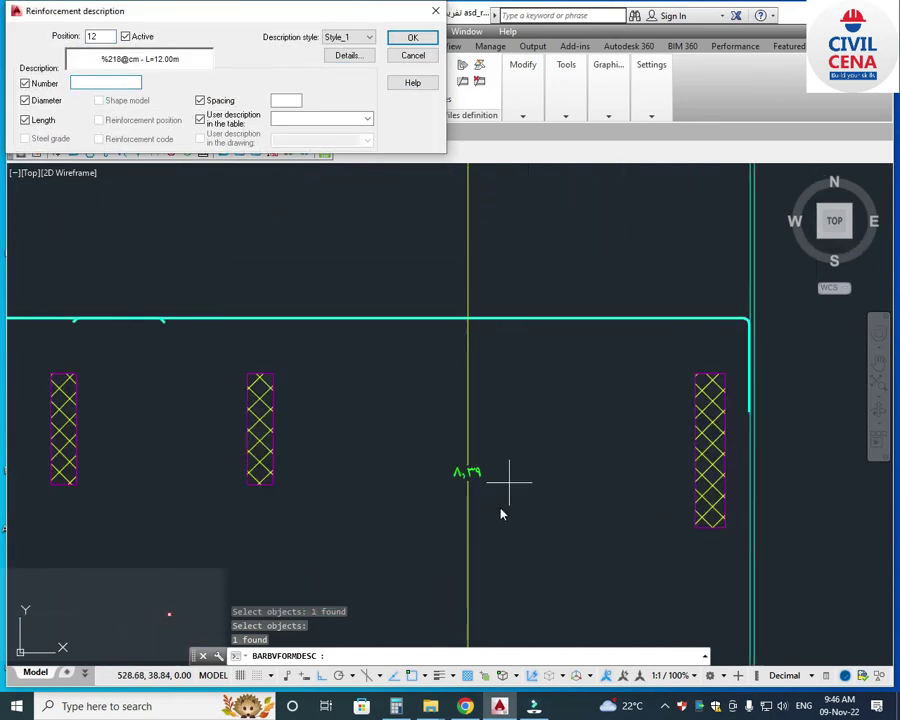
Switch to Calculator and multiply 8 by the strip width of 8.39 to work out the number of bars.
left_click(396, 706)
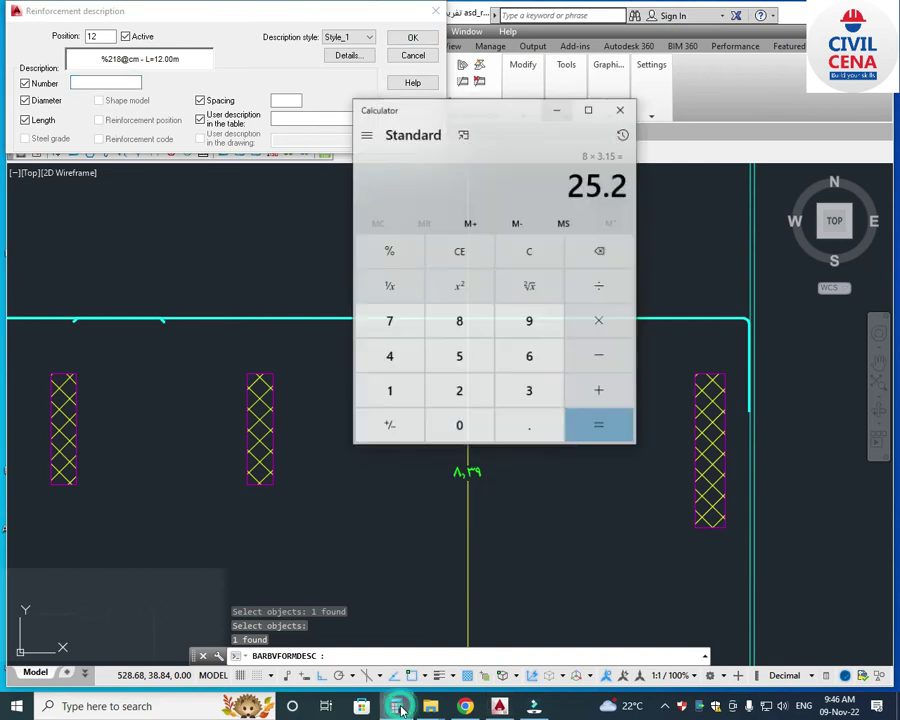
left_click(460, 318)
left_click(602, 311)
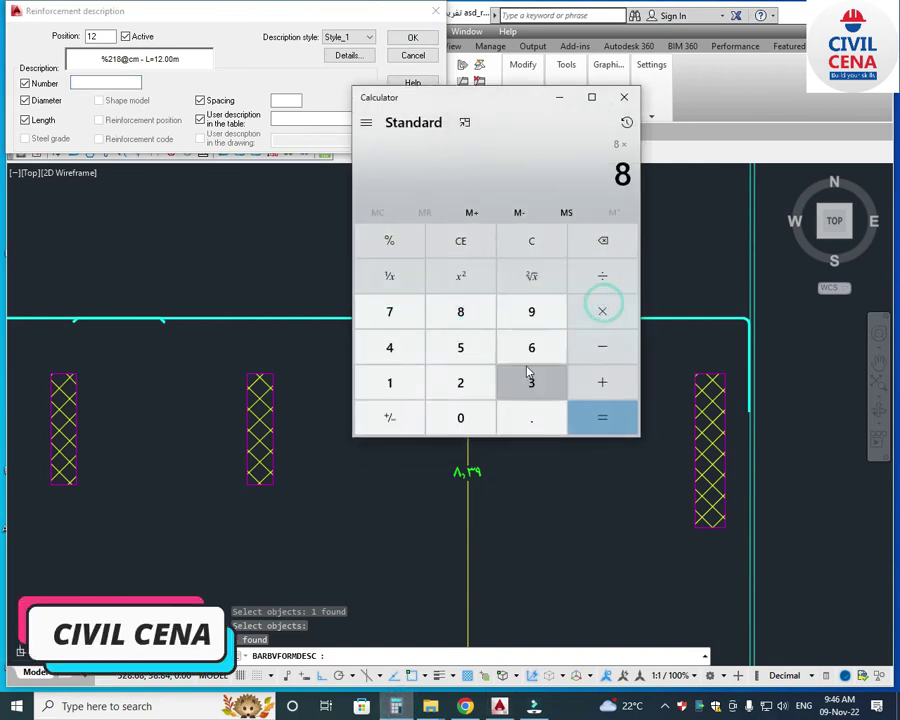
left_click(526, 416)
left_click(528, 382)
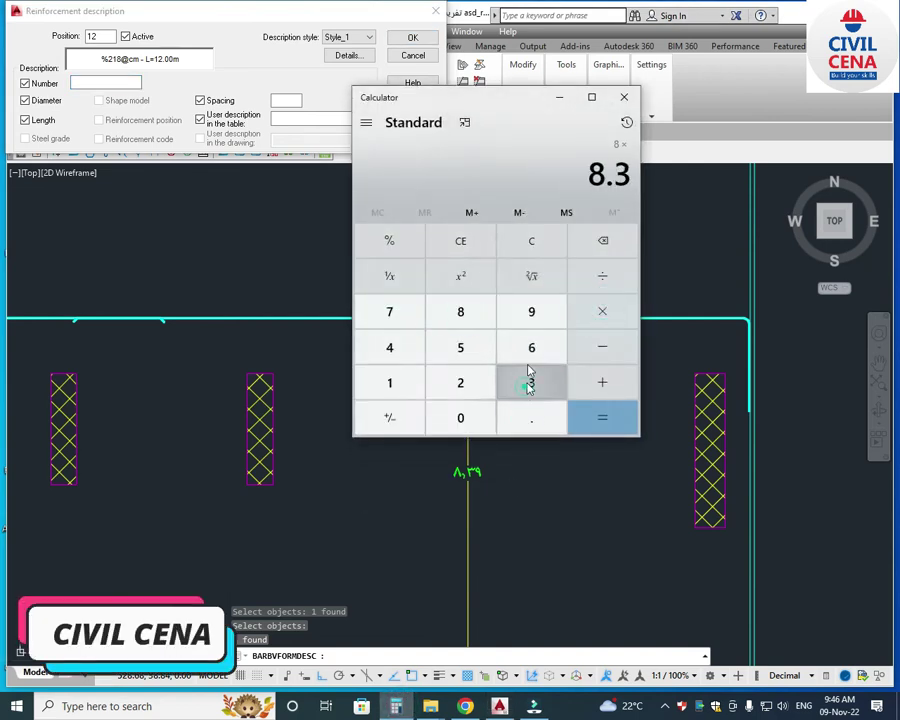
left_click(534, 314)
key("Return")
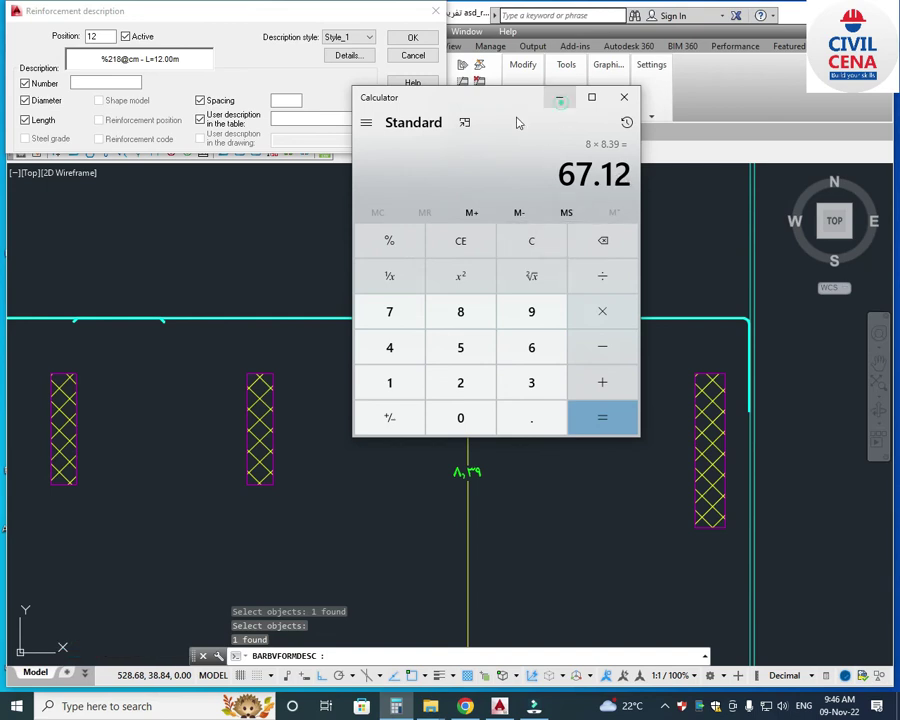
left_click(560, 97)
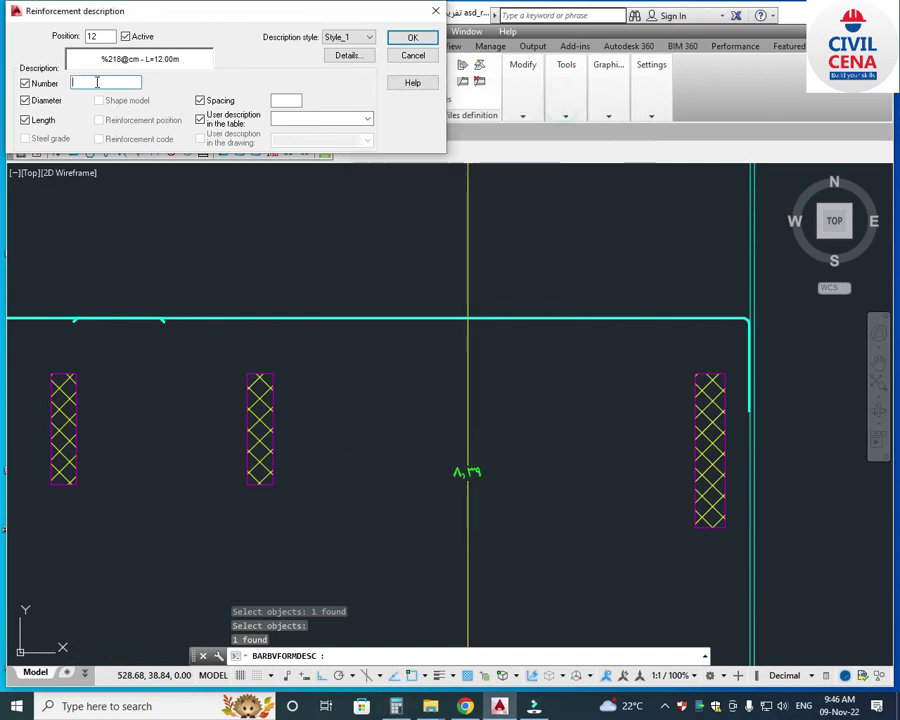
Set the west bar's number to 68, accept the identical existing bar's position number and place the description above the bar.
left_click(412, 37)
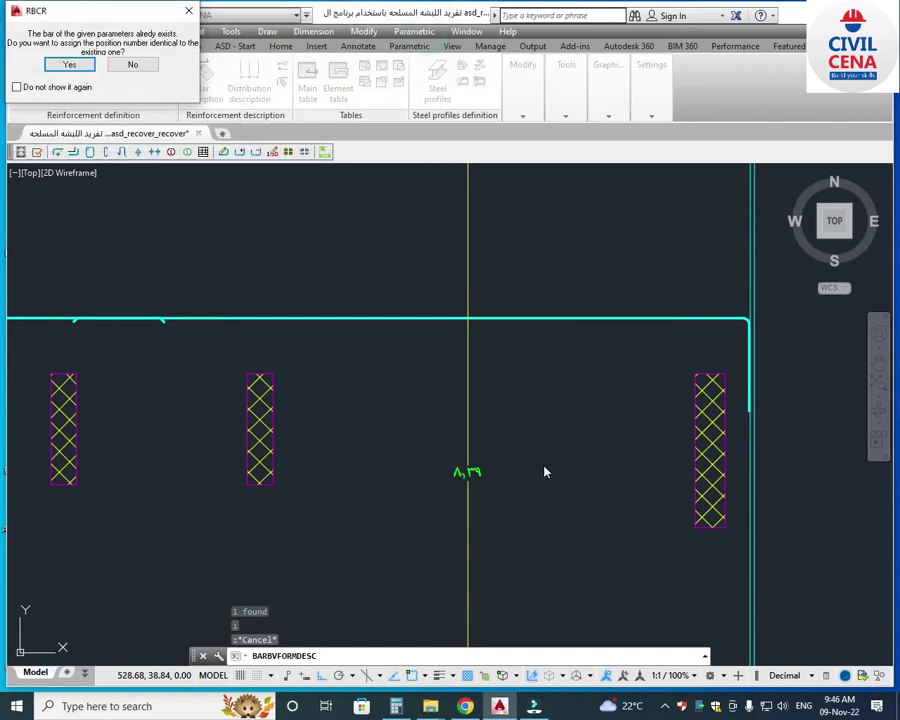
left_click(69, 65)
scroll(348, 458, "down", 3)
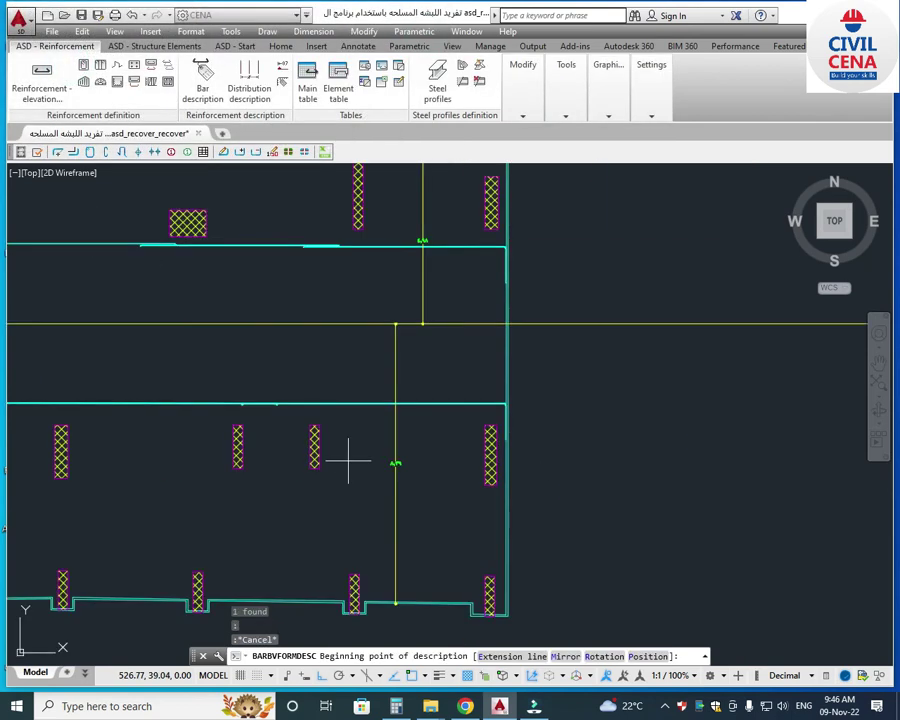
scroll(204, 412, "up", 1)
scroll(204, 412, "up", 3)
left_click(289, 410)
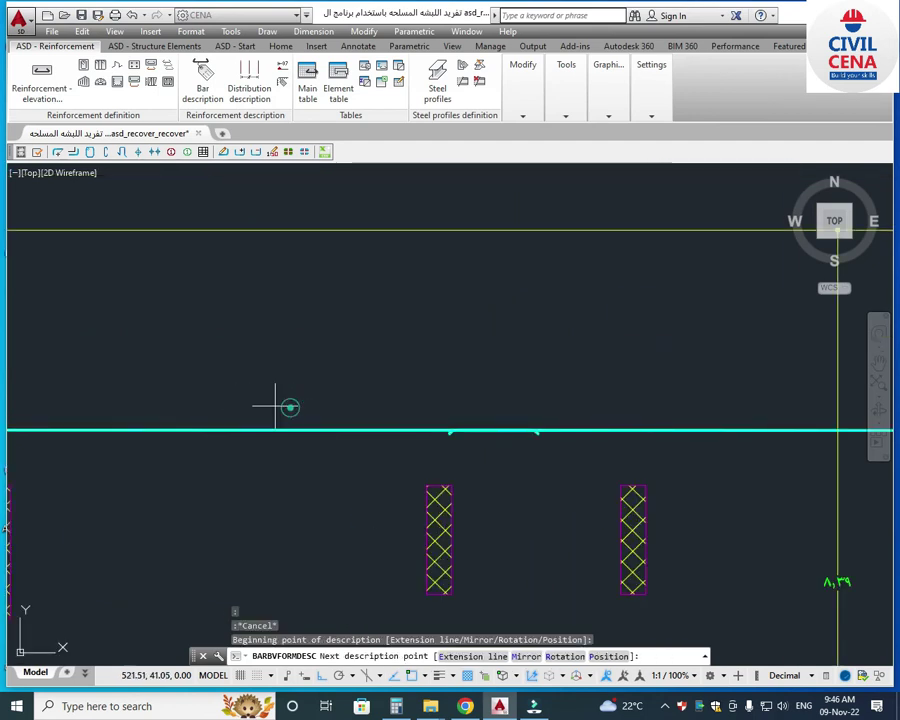
scroll(165, 383, "up", 3)
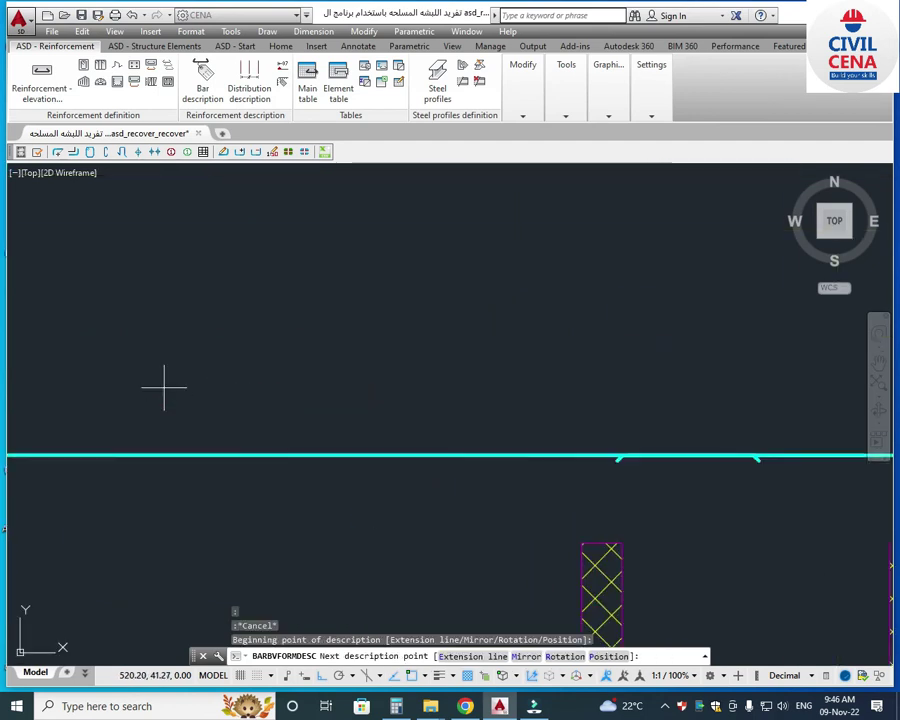
scroll(440, 420, "down", 4)
left_click(431, 412)
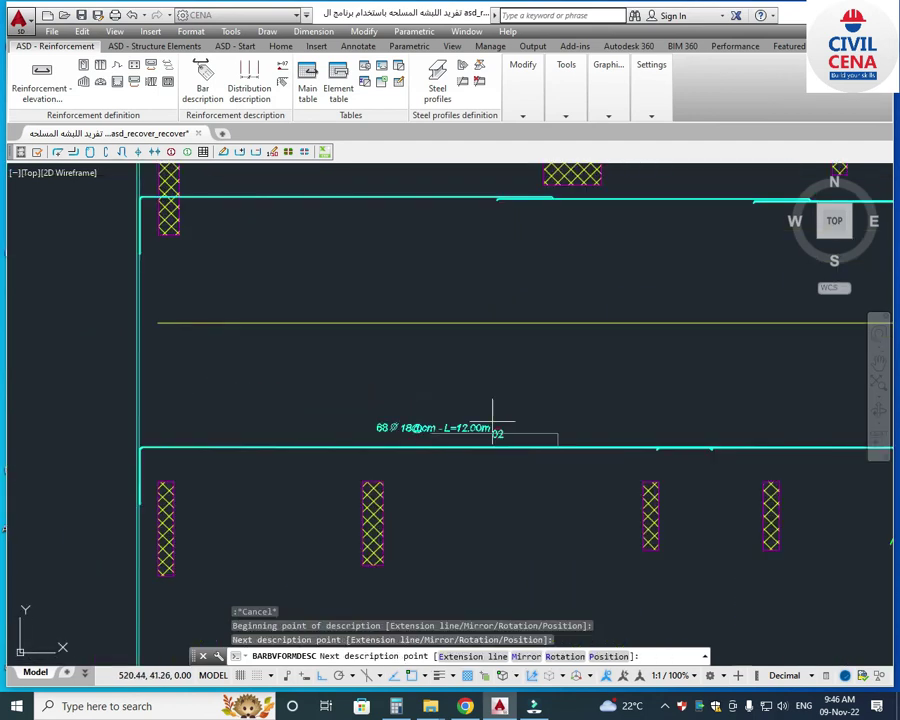
left_click(527, 412)
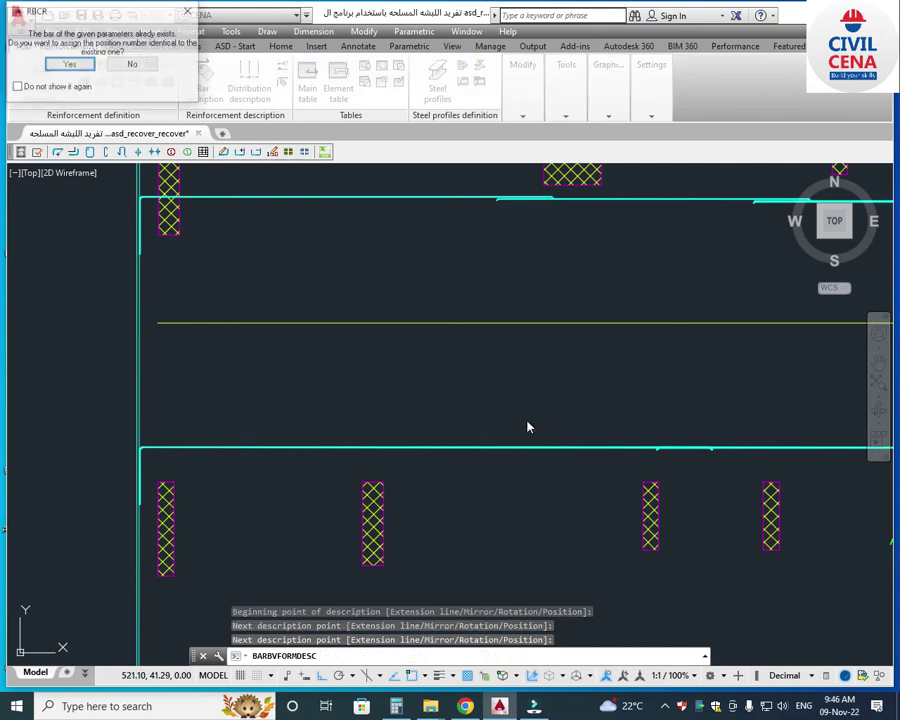
Accept the existing position number for the southernmost strip's east bar and place its description above the bar.
left_click(69, 67)
scroll(458, 466, "up", 3)
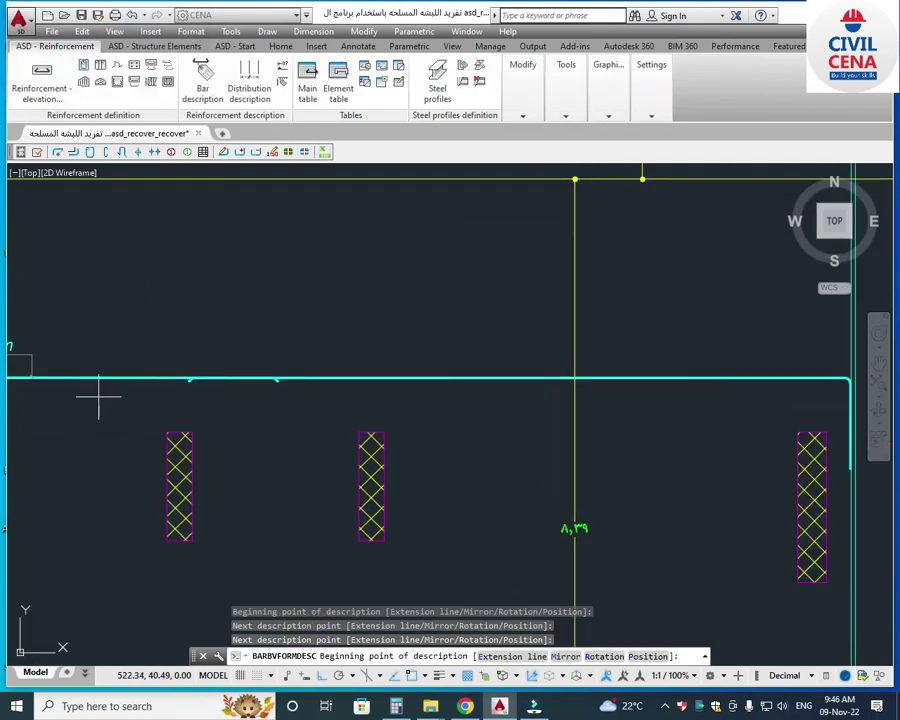
scroll(339, 370, "down", 2)
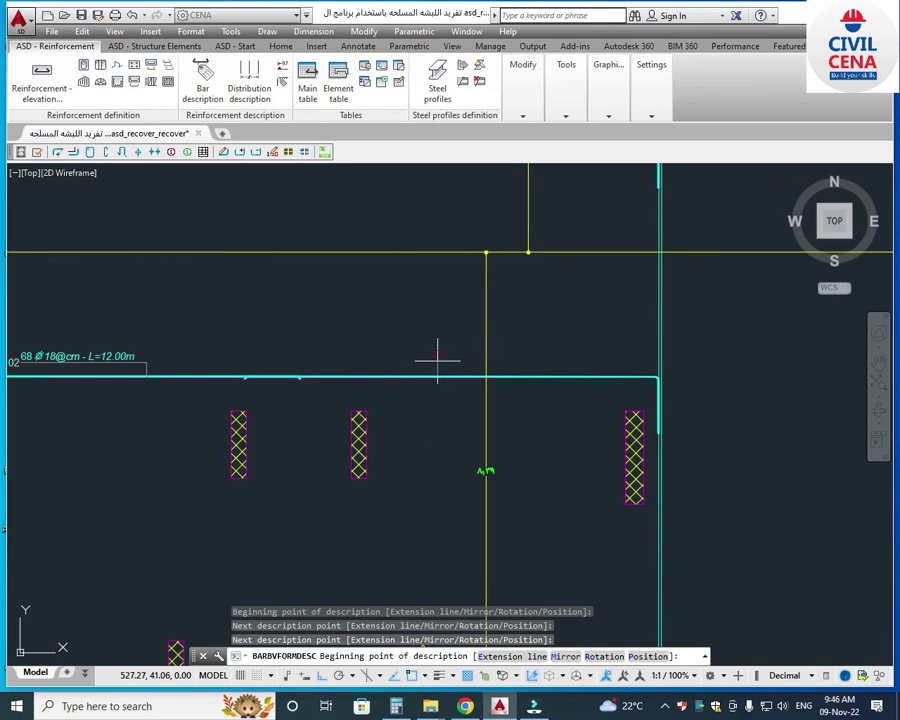
left_click(445, 351)
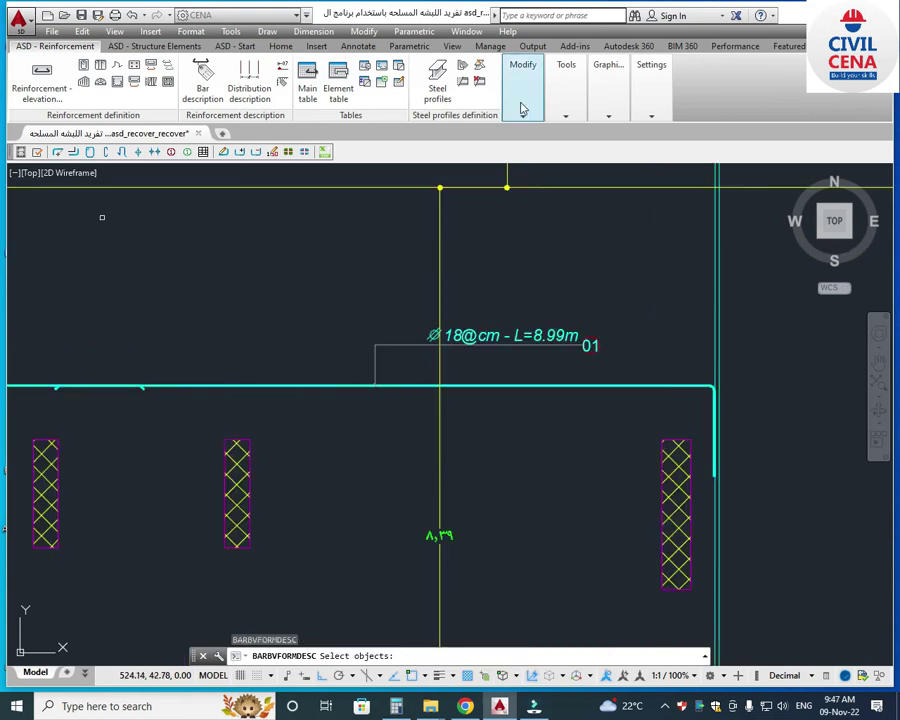
Modify the east bar's description in the southernmost strip to give a number of 68 bars.
left_click(520, 106)
left_click(594, 160)
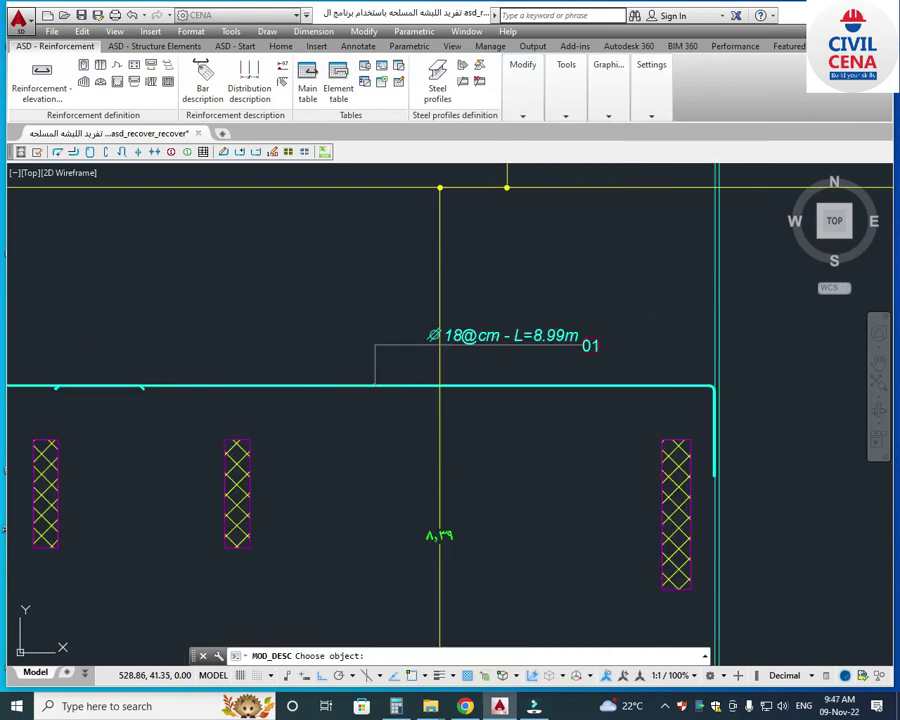
left_click(491, 344)
left_click(131, 83)
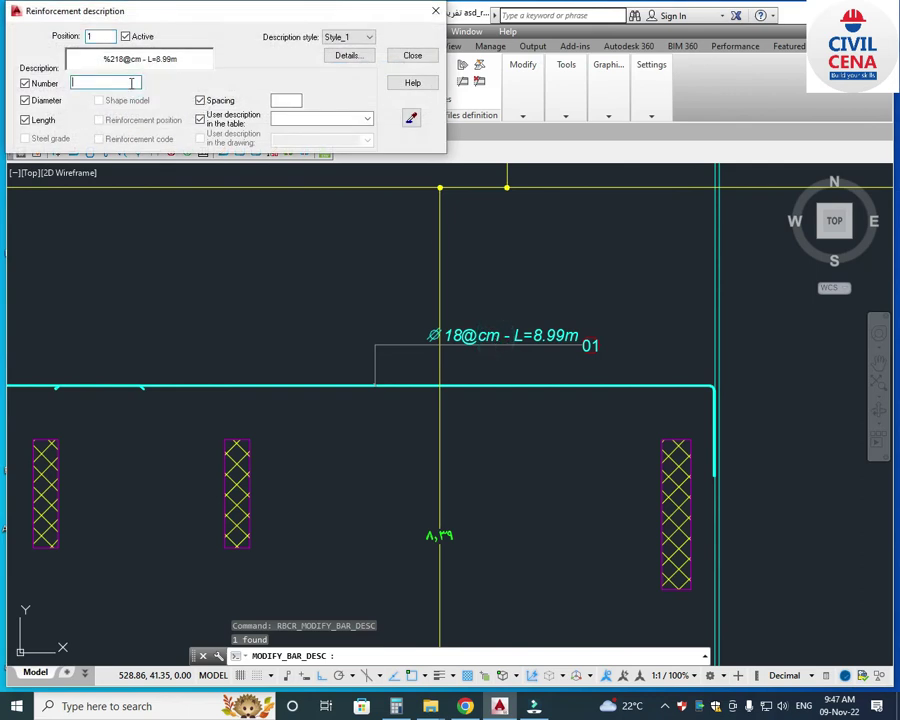
left_click(410, 56)
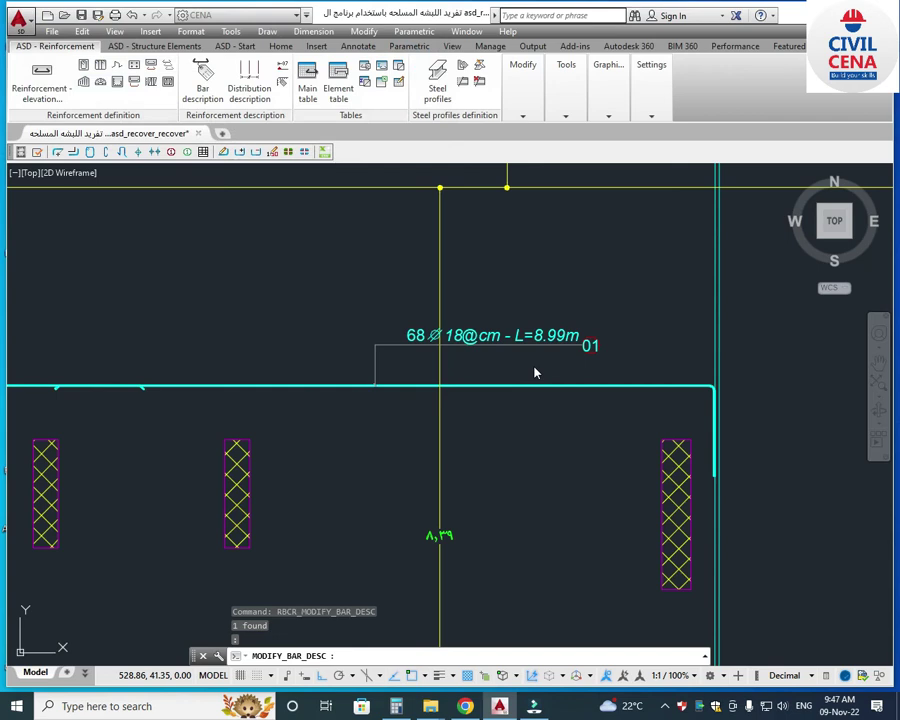
Describe the west bar of the next strip to the north with a number of 40 and place the description above the bar.
scroll(536, 373, "down", 6)
mouse_move(337, 315)
middle_mouse_down()
mouse_move(388, 388)
mouse_move(438, 386)
mouse_move(341, 434)
middle_mouse_up()
scroll(372, 432, "up", 2)
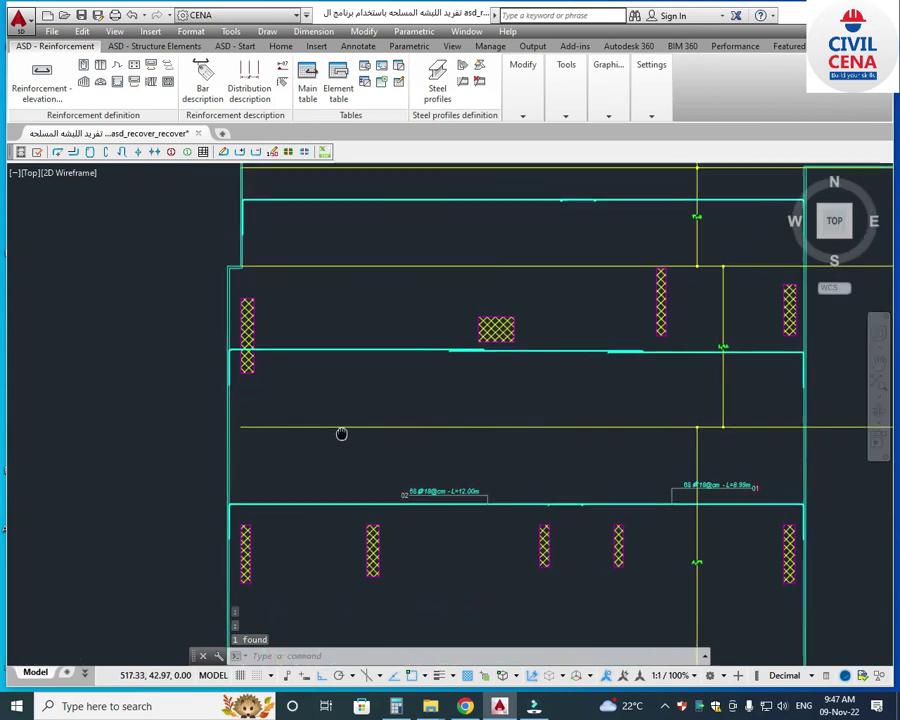
left_click(203, 78)
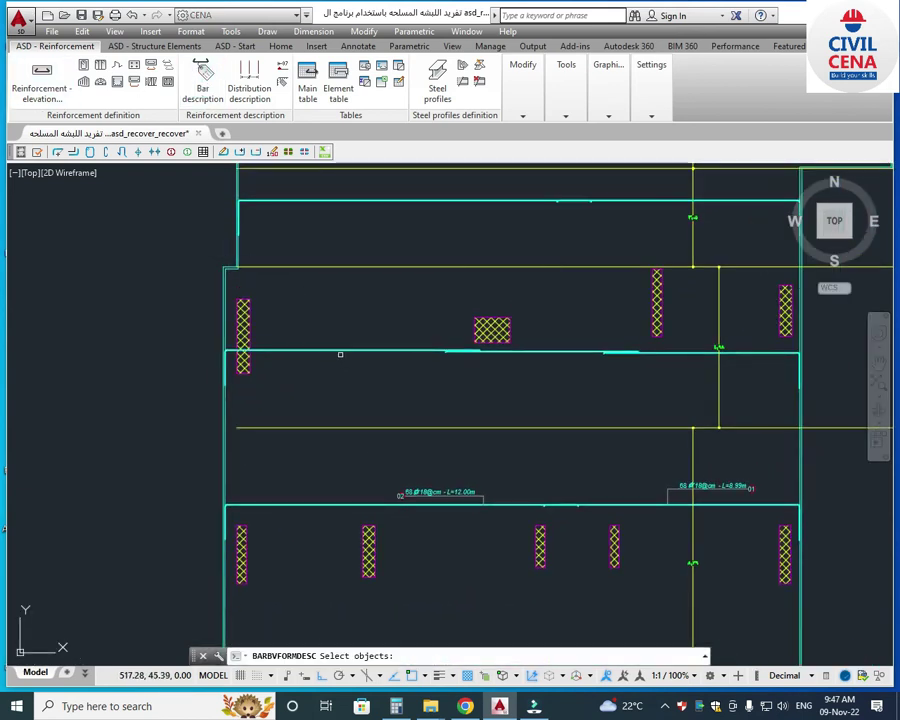
left_click(340, 354)
key("Return")
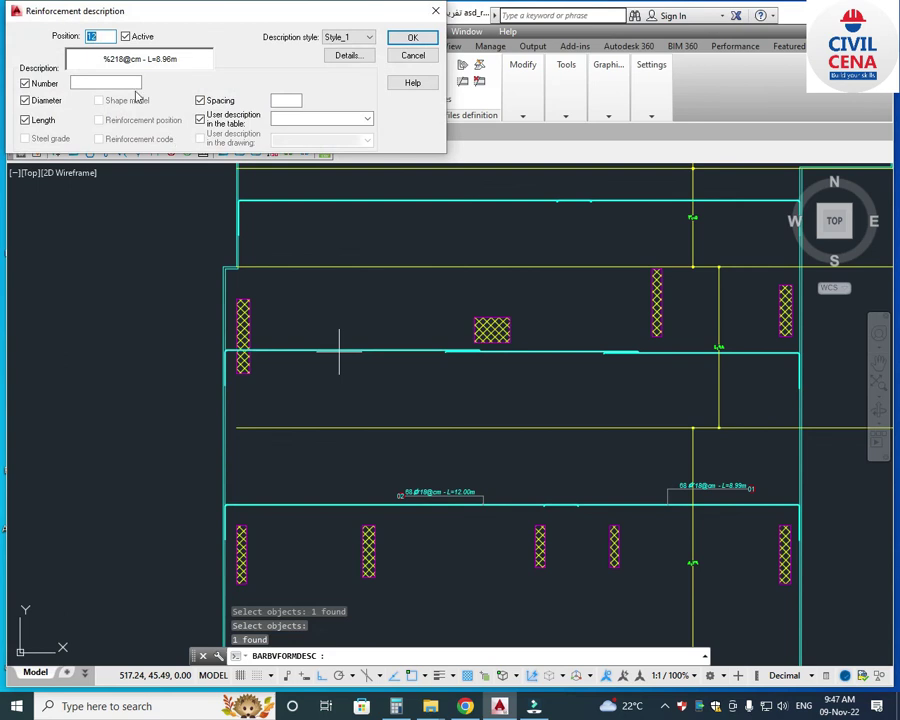
scroll(411, 372, "down", 2)
scroll(536, 358, "up", 5)
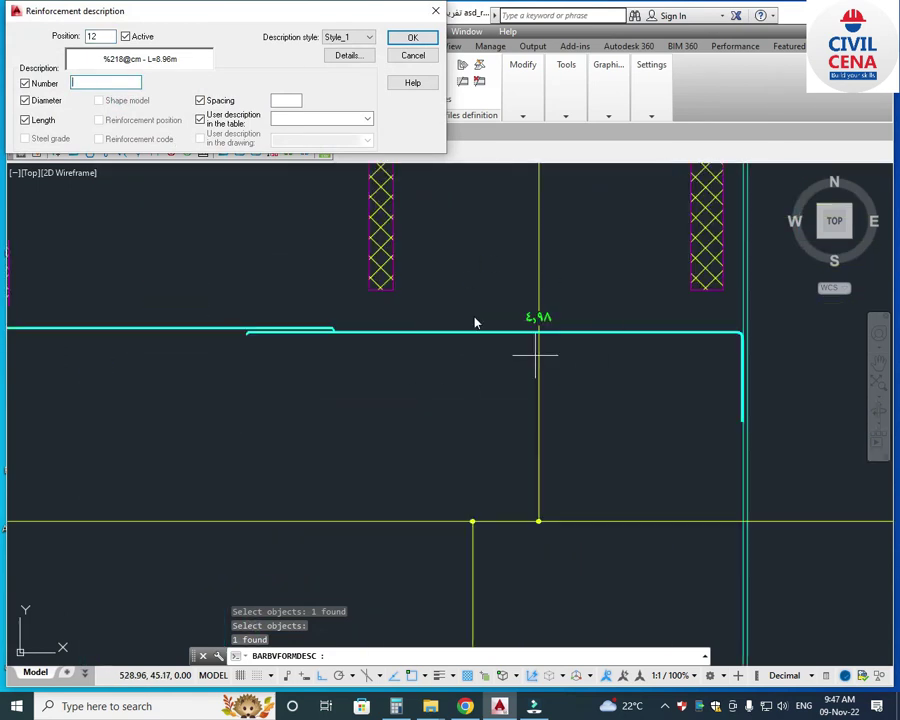
scroll(562, 365, "down", 2)
scroll(586, 380, "down", 3)
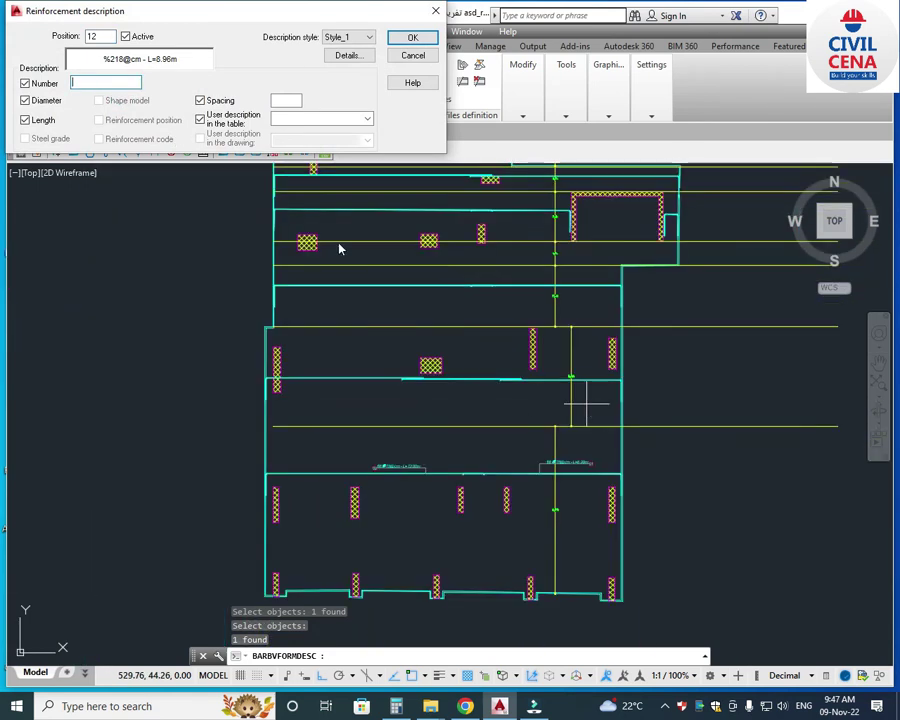
left_click(413, 37)
scroll(362, 332, "up", 3)
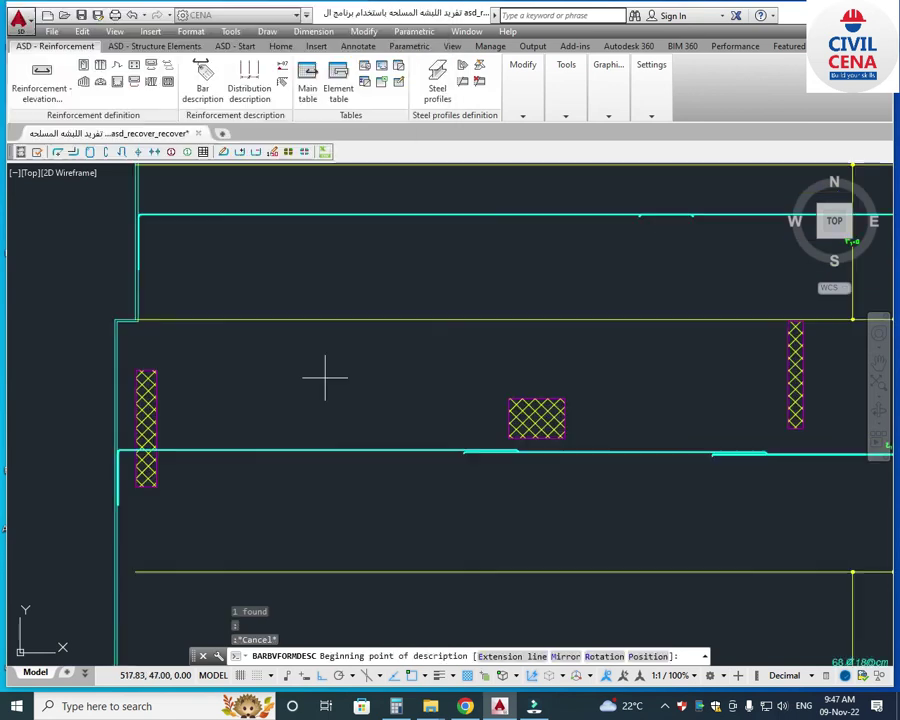
left_click(283, 425)
left_click(382, 427)
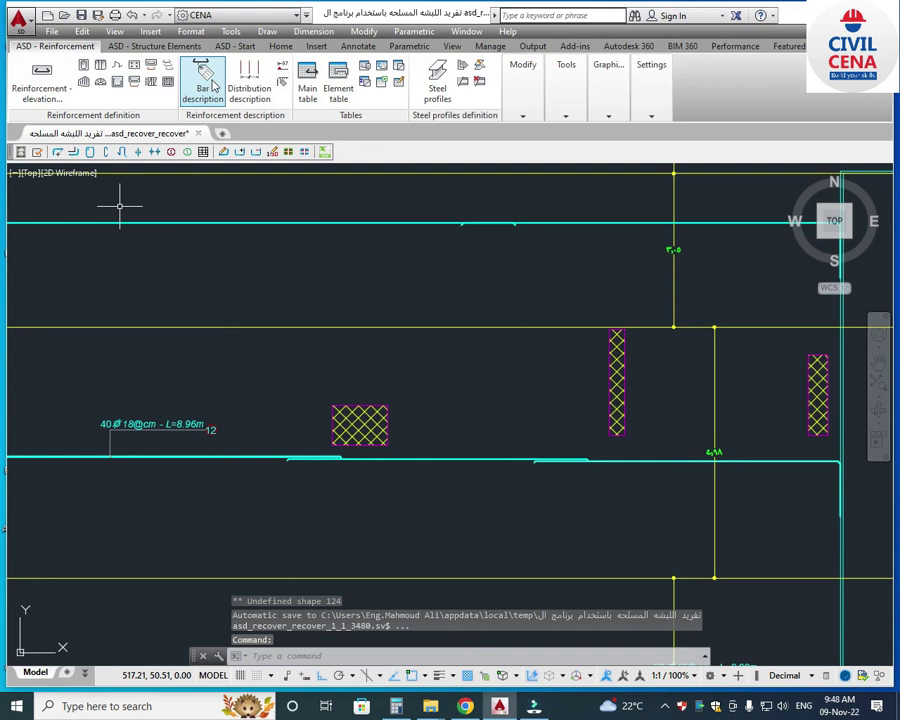
Describe the middle lapped bar of the same strip with a number of 40 and place the description above it.
scroll(424, 463, "up", 2)
left_click(418, 461)
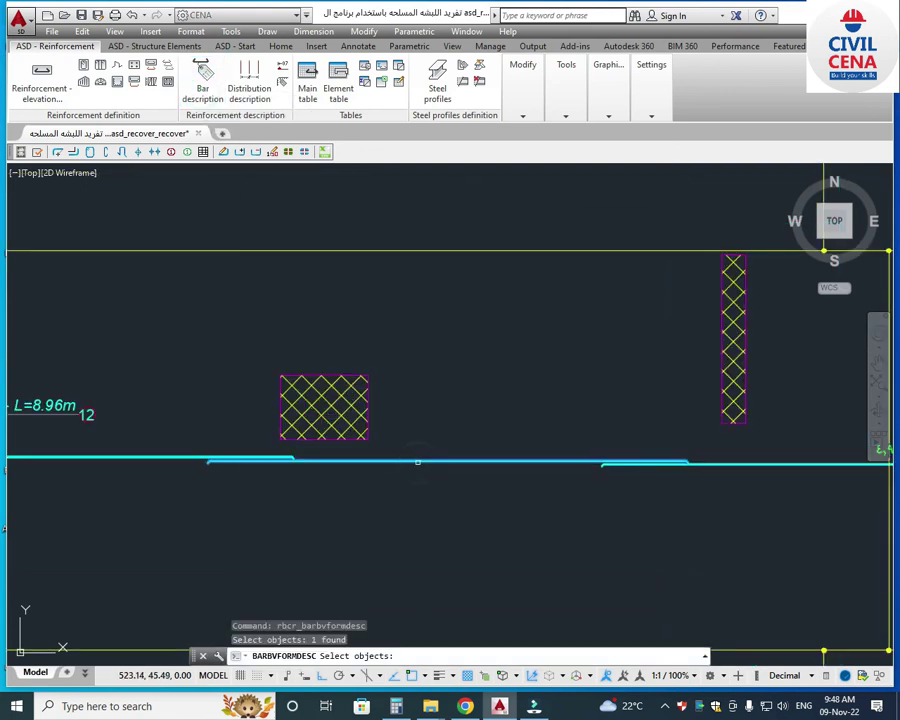
key("Return")
left_click(111, 84)
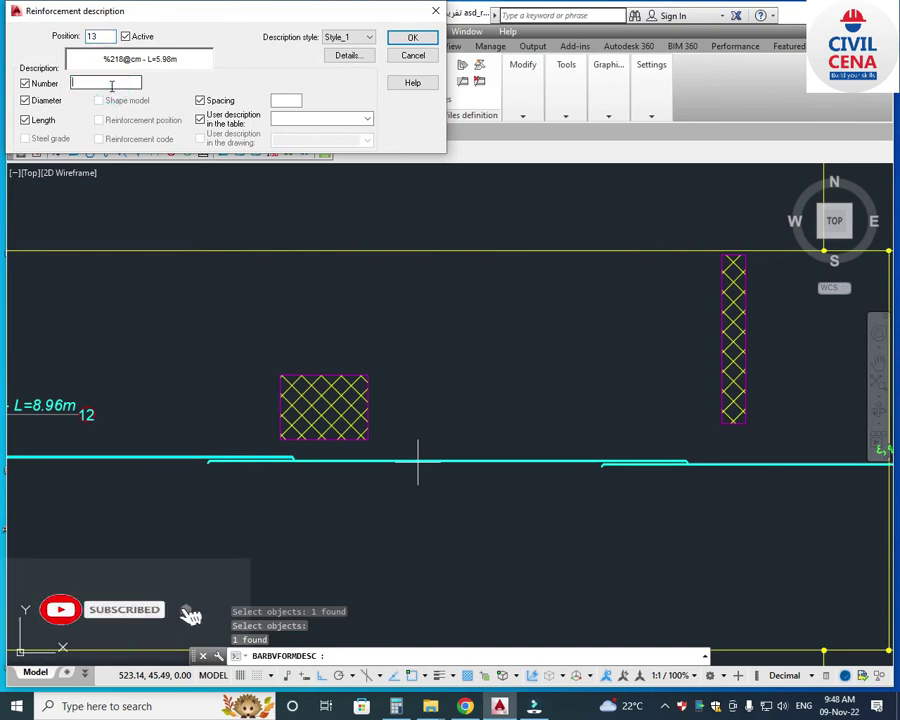
type("40")
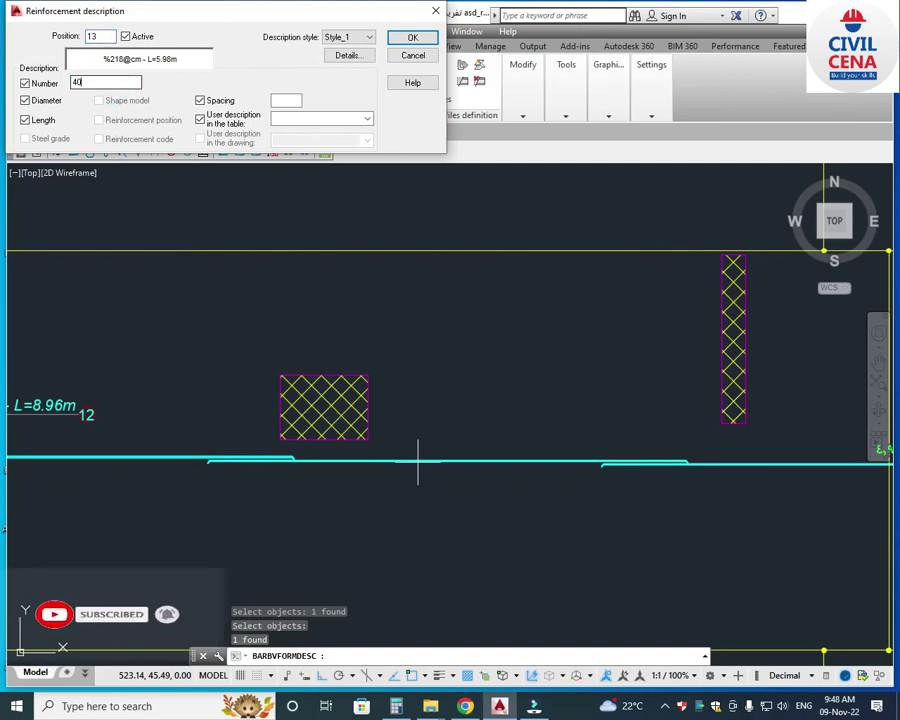
key("Return")
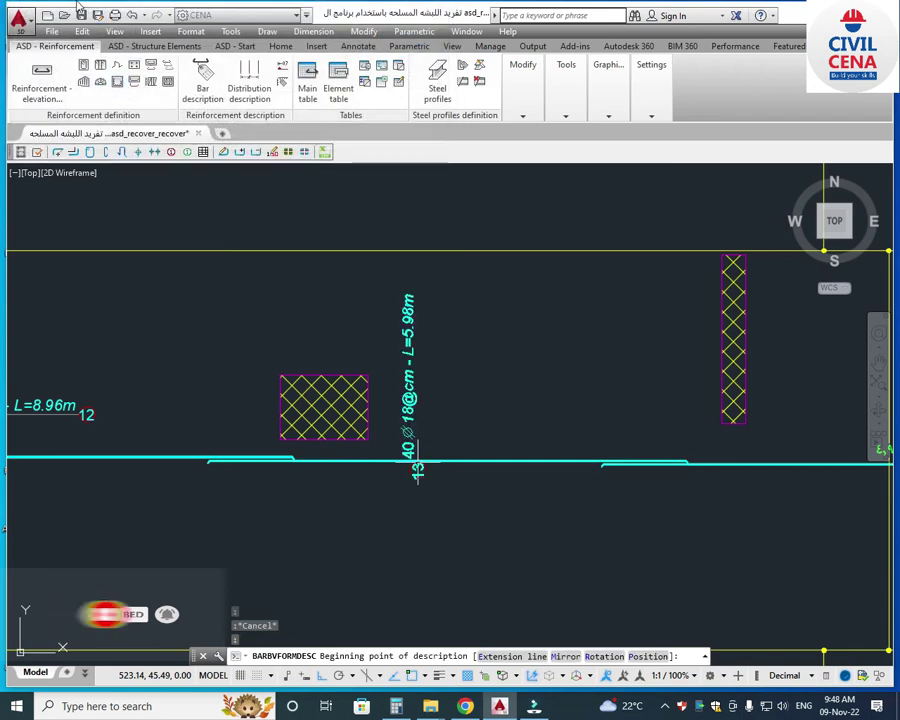
key("Escape")
left_click(419, 429)
left_click(532, 438)
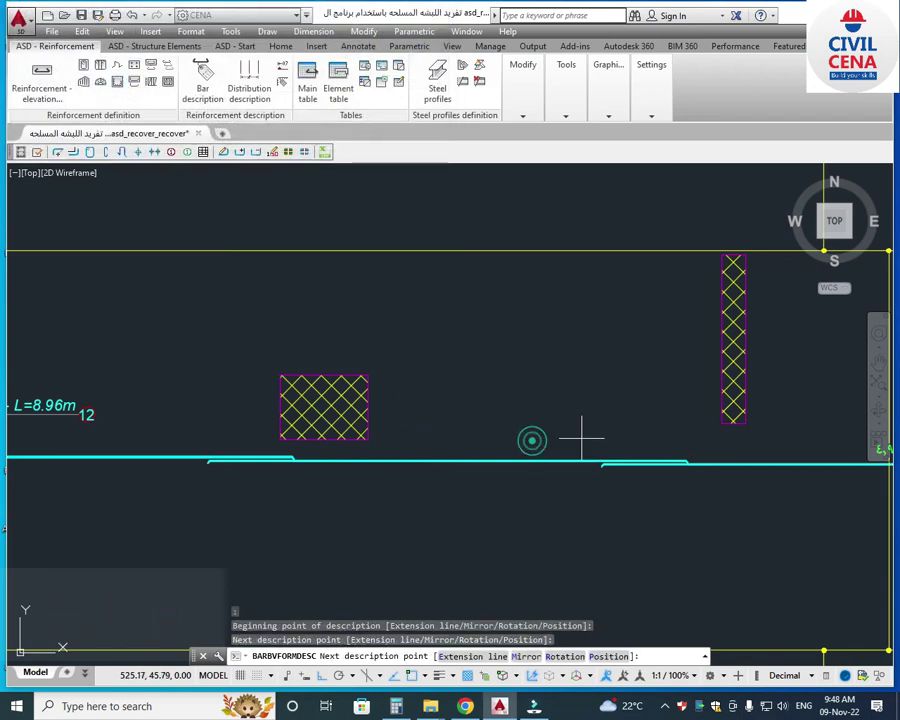
Describe the east bar of the same strip with a number of 40 and place the description above it.
left_click(203, 80)
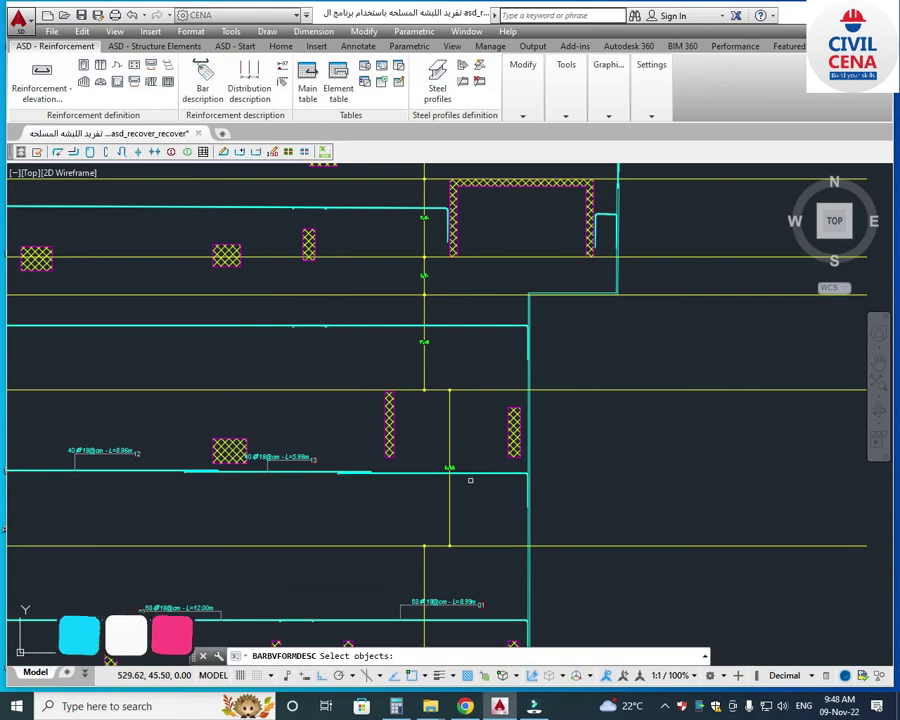
left_click(469, 474)
key("Return")
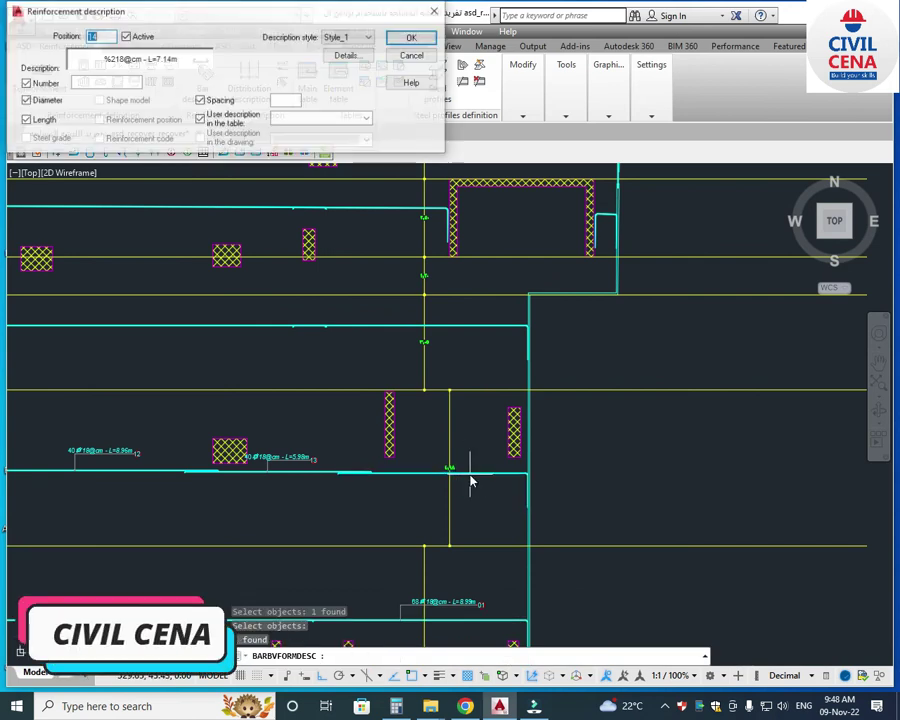
left_click(128, 82)
key("Return")
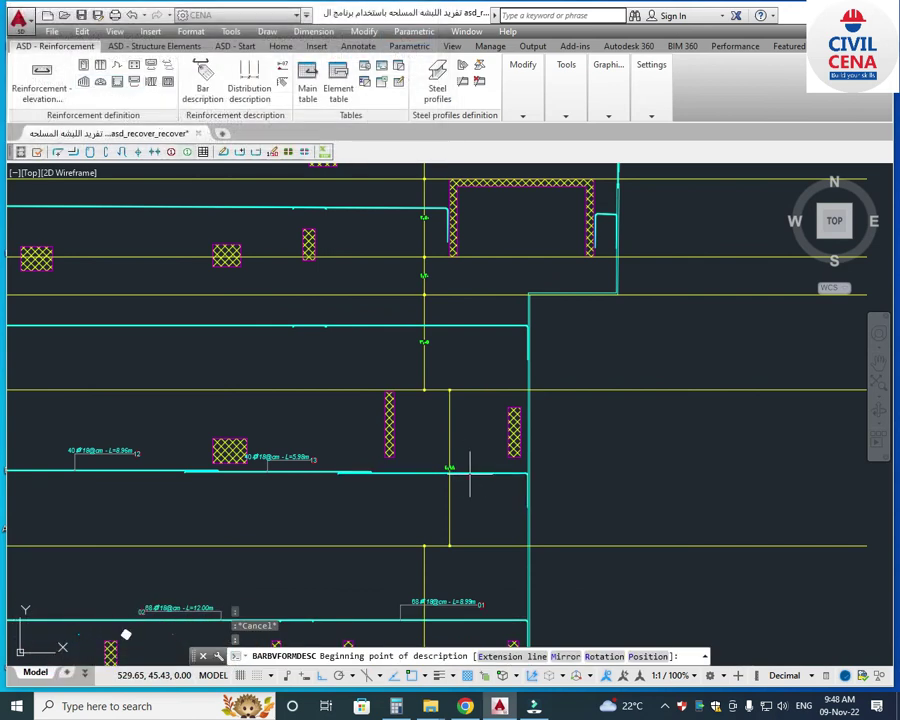
scroll(422, 470, "up", 2)
left_click(412, 468)
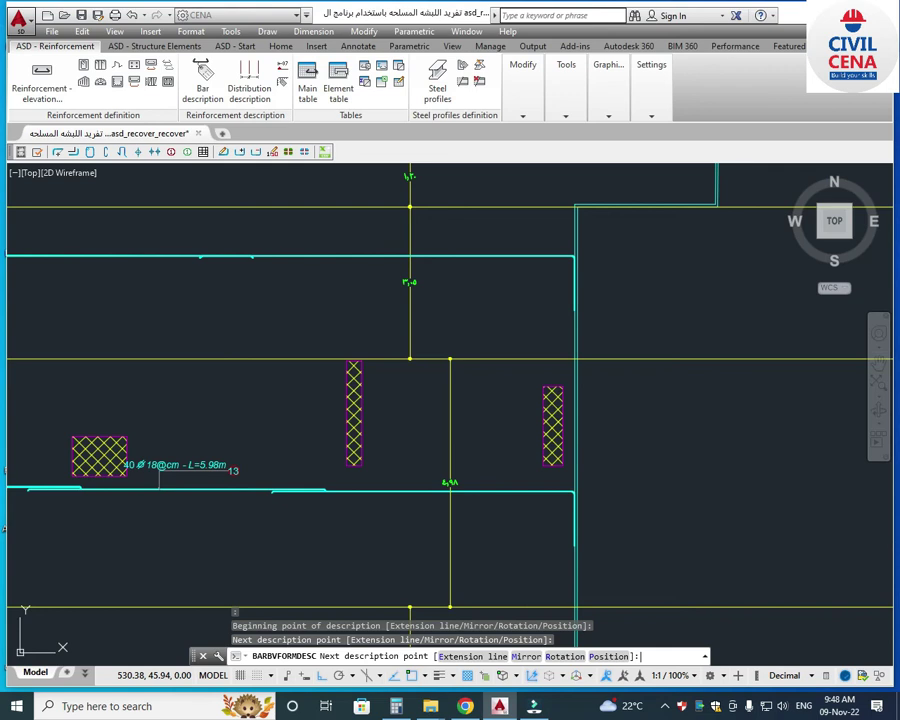
Describe the west bar of the next strip to the north with a number of 25, accepting the existing position number.
left_click(203, 78)
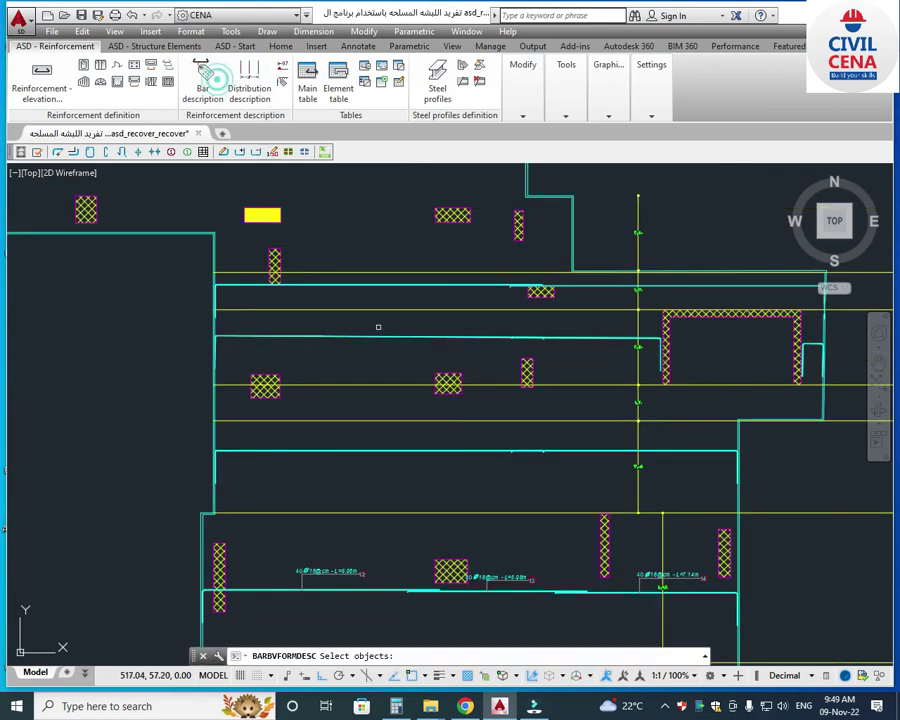
left_click(369, 451)
key("Return")
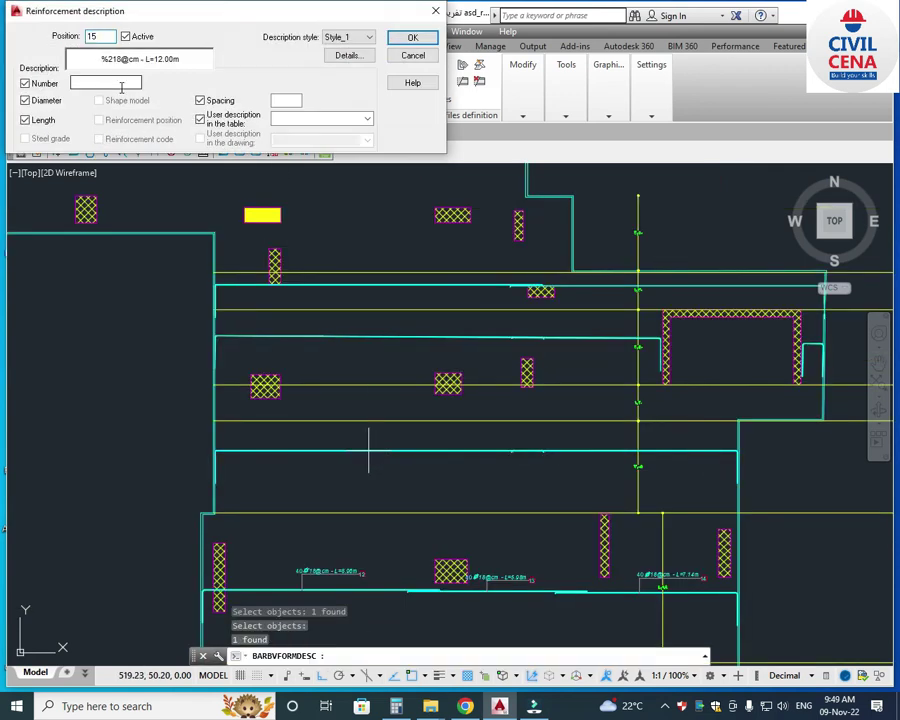
scroll(638, 470, "up", 6)
scroll(560, 480, "down", 6)
scroll(541, 495, "up", 3)
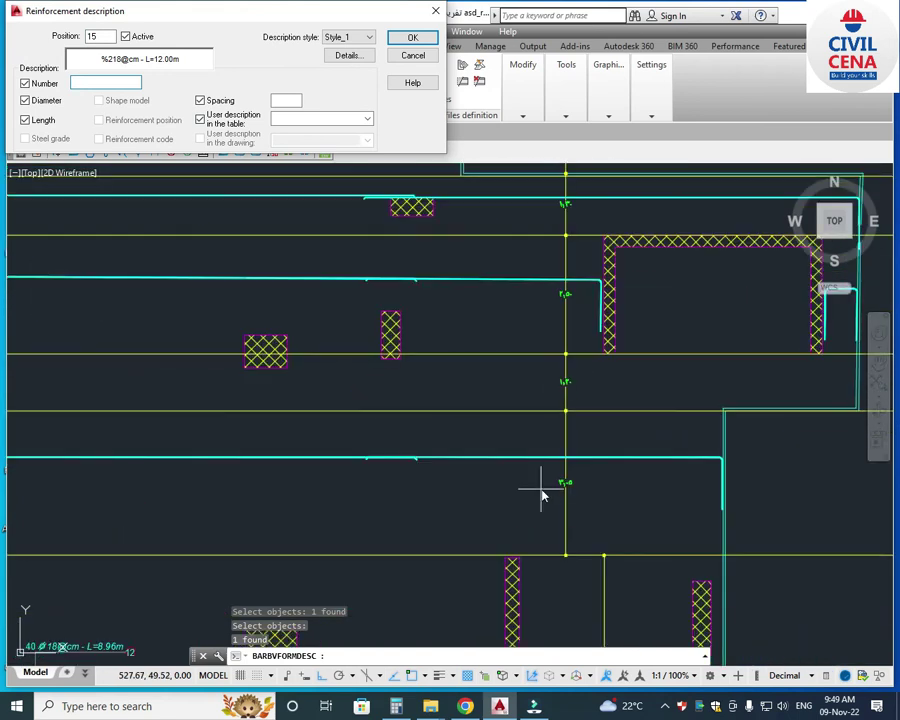
type("15")
left_click(412, 38)
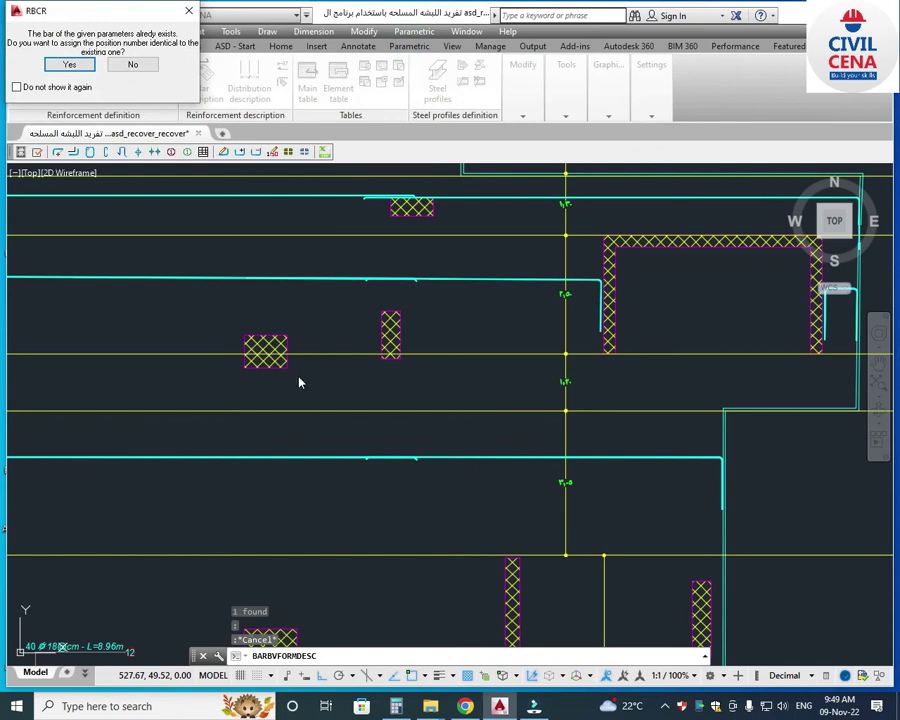
left_click(75, 64)
Place the 25-bar description horizontally above the west bar of that strip.
scroll(367, 458, "down", 2)
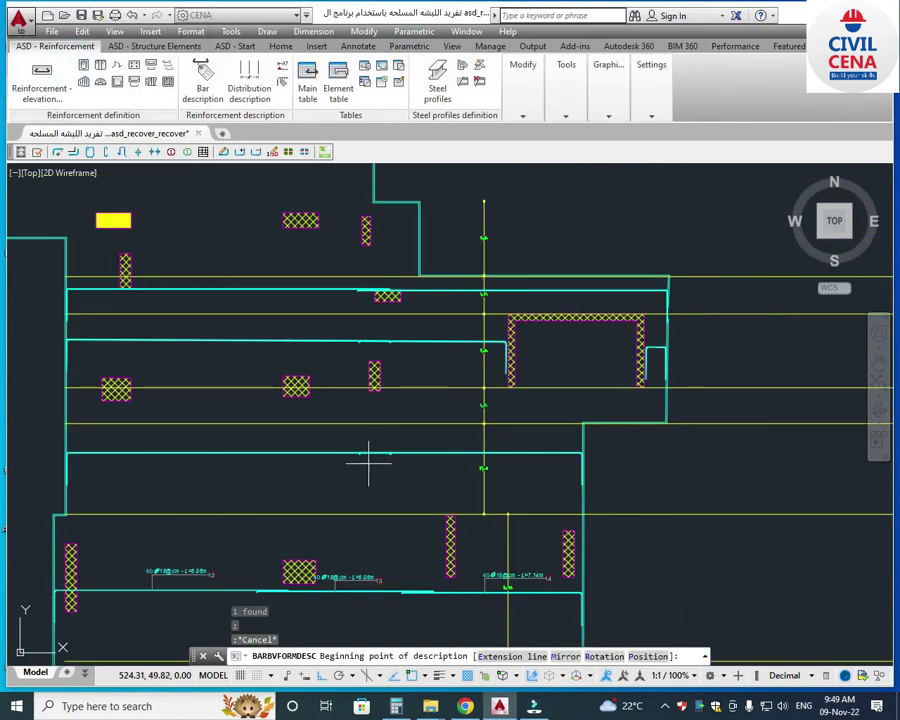
scroll(250, 435, "up", 2)
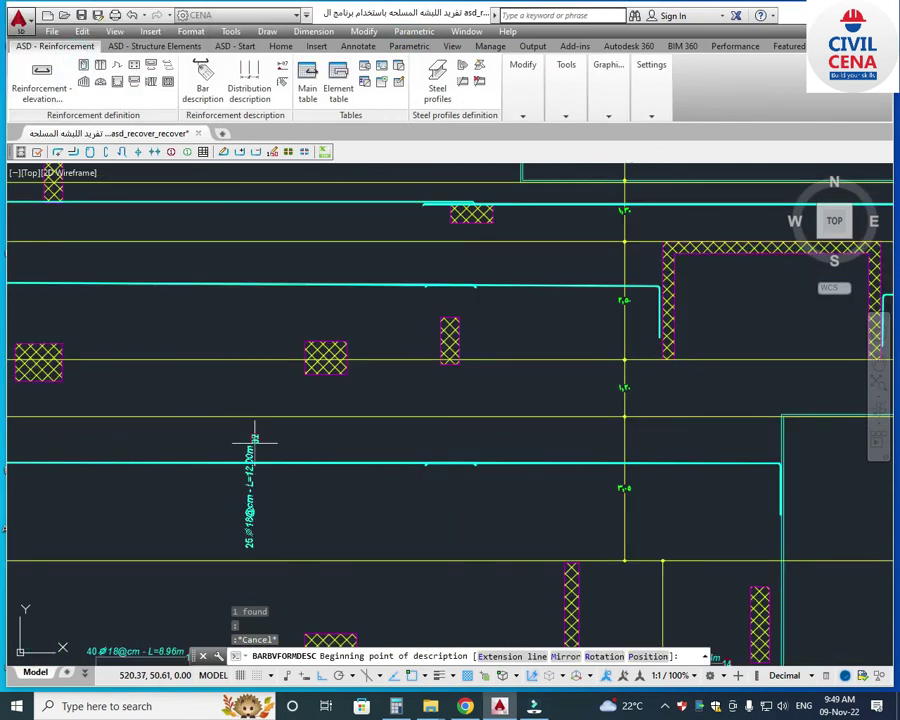
left_click(254, 440)
scroll(340, 448, "up", 2)
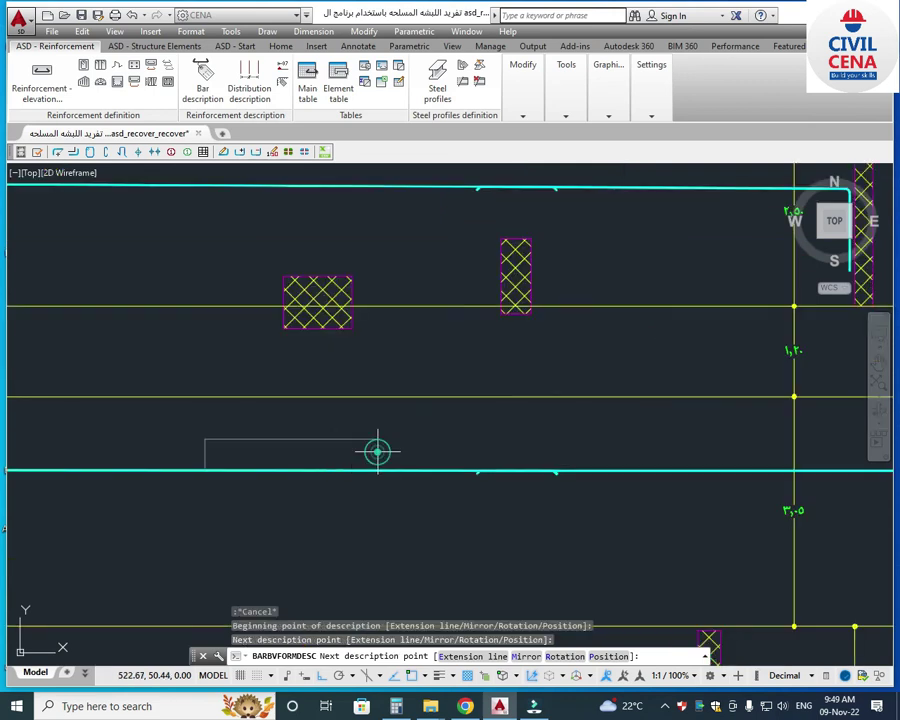
left_click(400, 440)
scroll(470, 473, "down", 2)
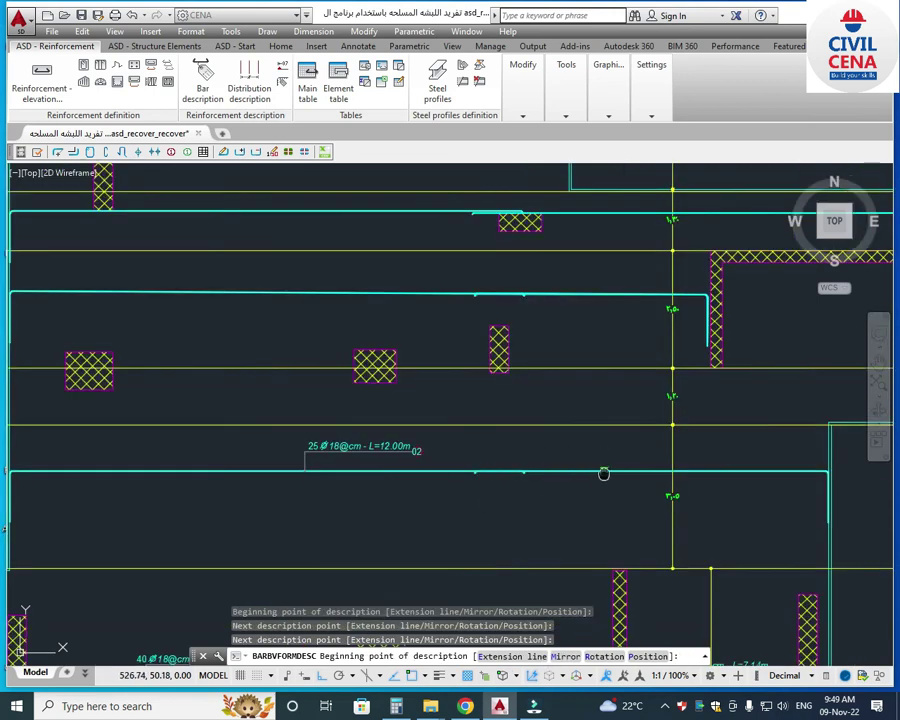
Try to place a description without a number above the strip's east bar, and erase that description.
middle_click_drag(604, 473, 400, 472)
left_click(401, 472)
scroll(510, 440, "up", 2)
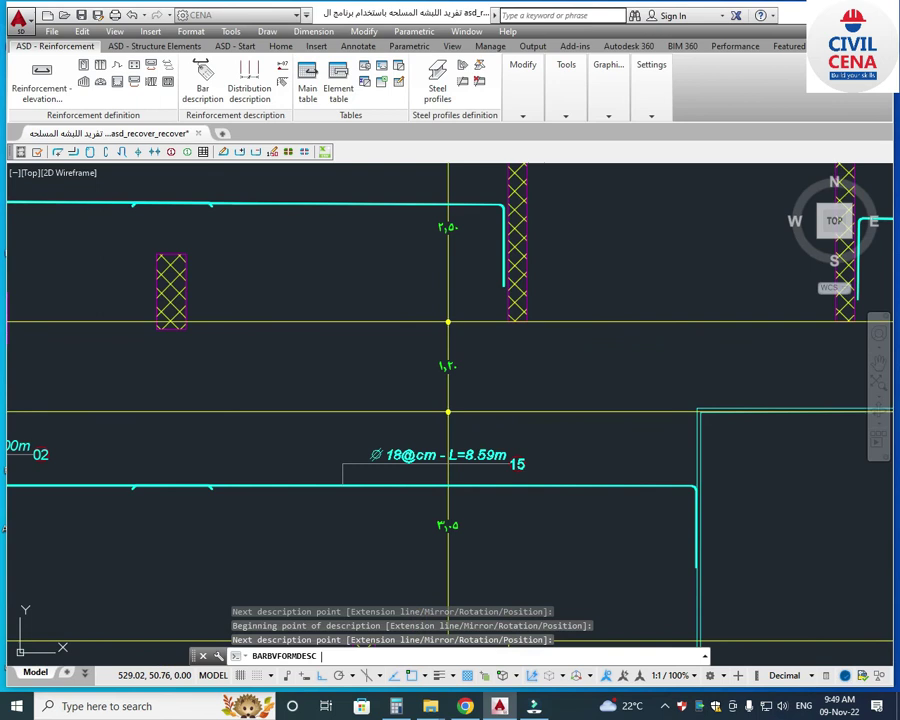
left_click(351, 516)
left_click(352, 518)
key("Delete")
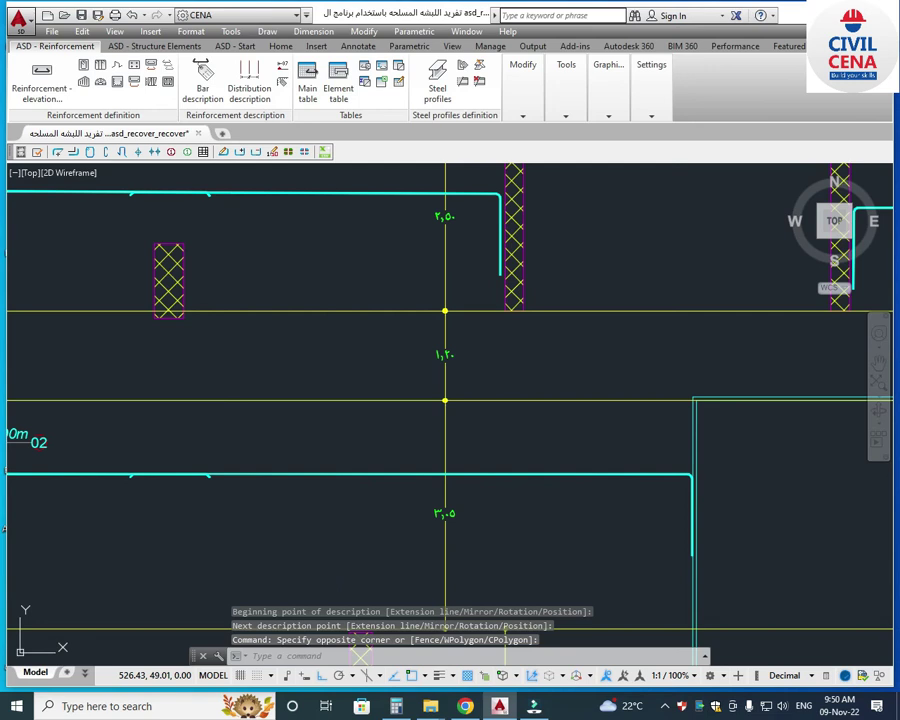
Describe the strip's east bar with a number of 25 and place the description above it.
scroll(335, 342, "down", 3)
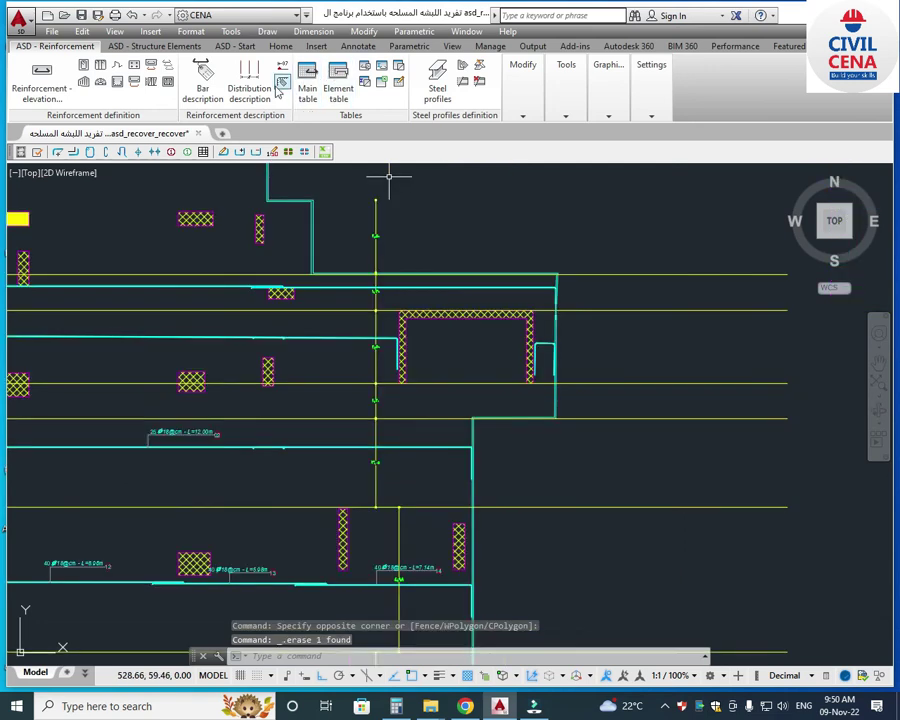
left_click(202, 78)
scroll(345, 430, "up", 2)
left_click(340, 446)
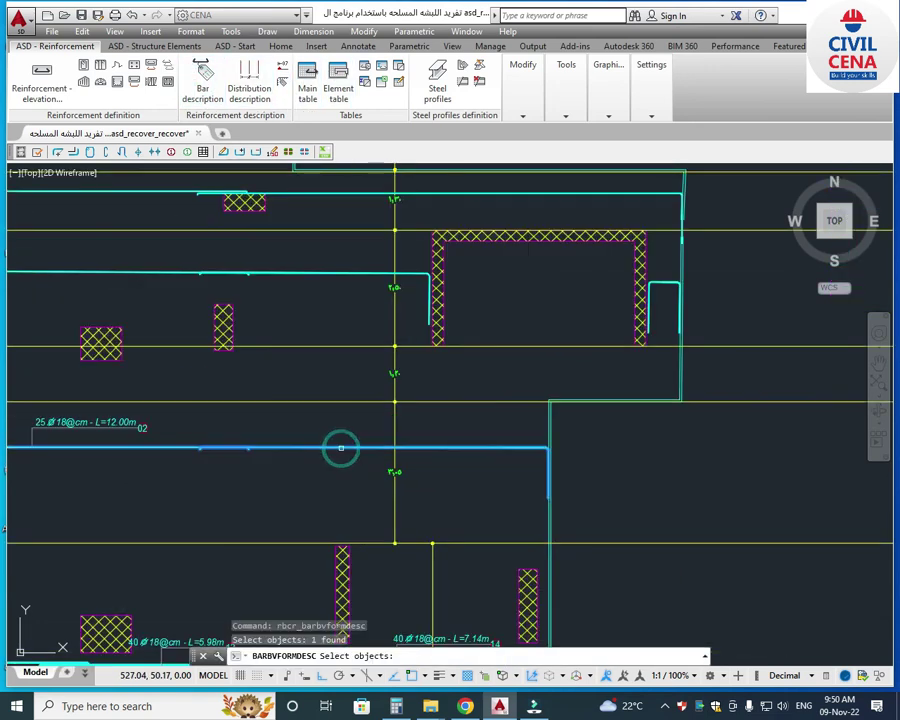
key("Return")
left_click(89, 85)
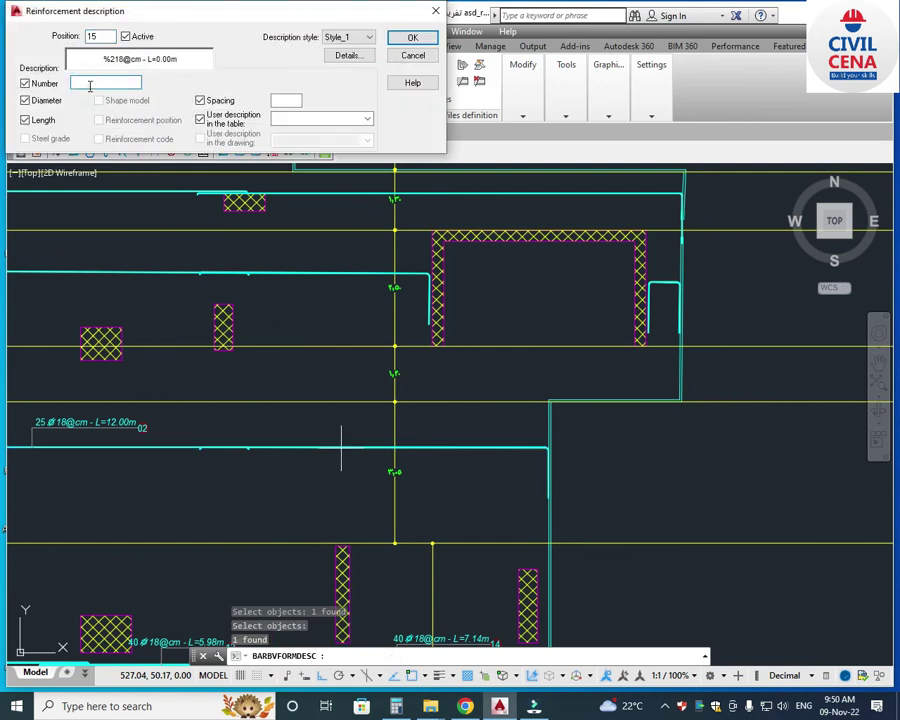
type("25")
key("Return")
left_click(334, 447)
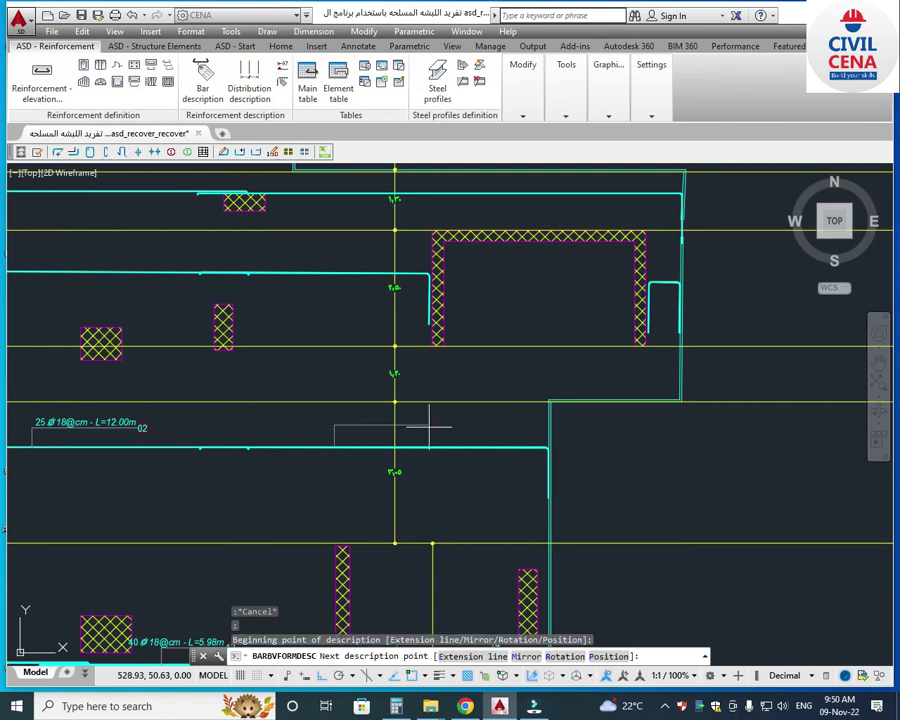
scroll(430, 427, "up", 2)
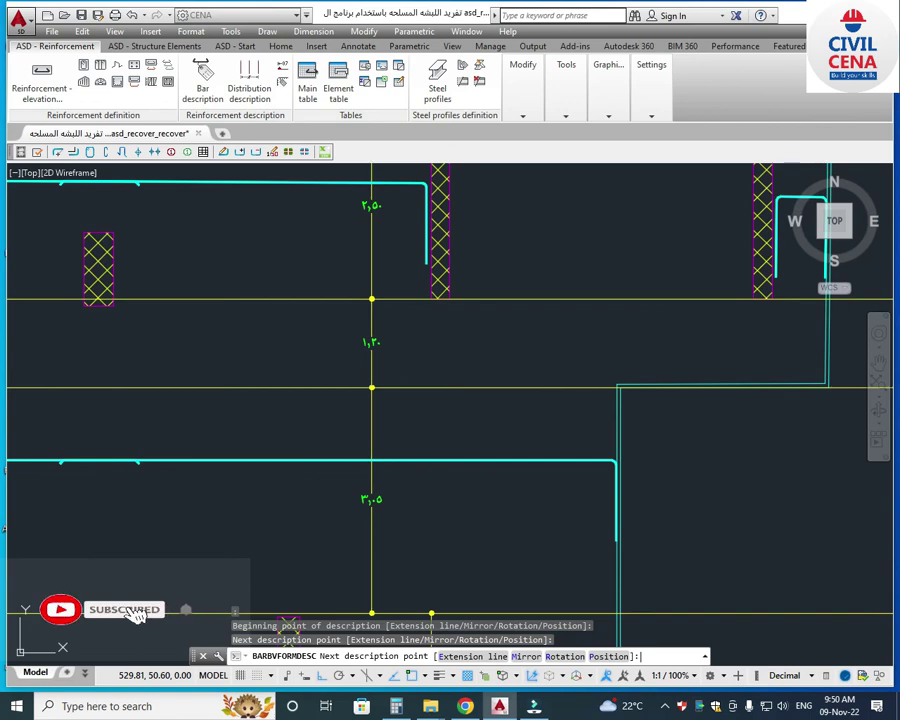
key("Return")
Erase the old BBS table and the overlapping weight summary table beside the plan with the vertical bars.
scroll(247, 432, "down", 5)
scroll(348, 442, "up", 4)
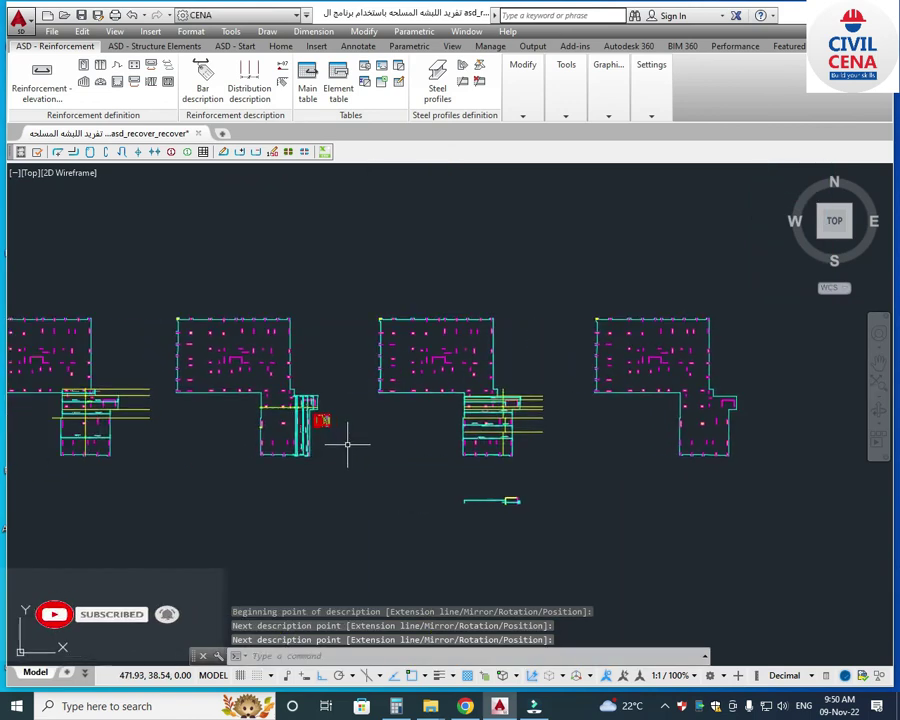
scroll(360, 412, "up", 10)
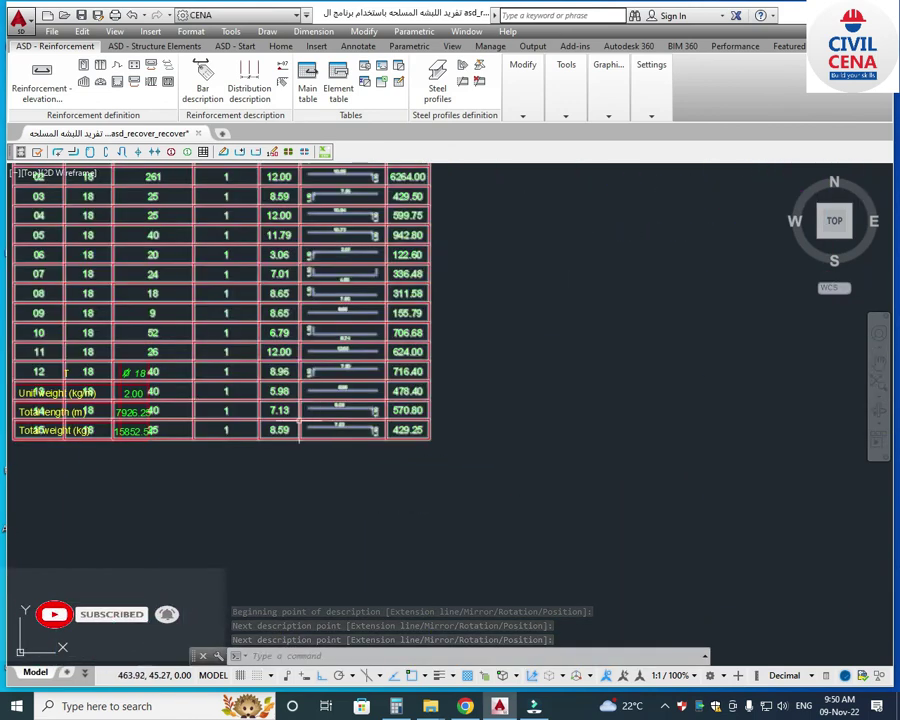
scroll(426, 492, "up", 3)
middle_click_drag(442, 466, 476, 520)
scroll(476, 516, "down", 3)
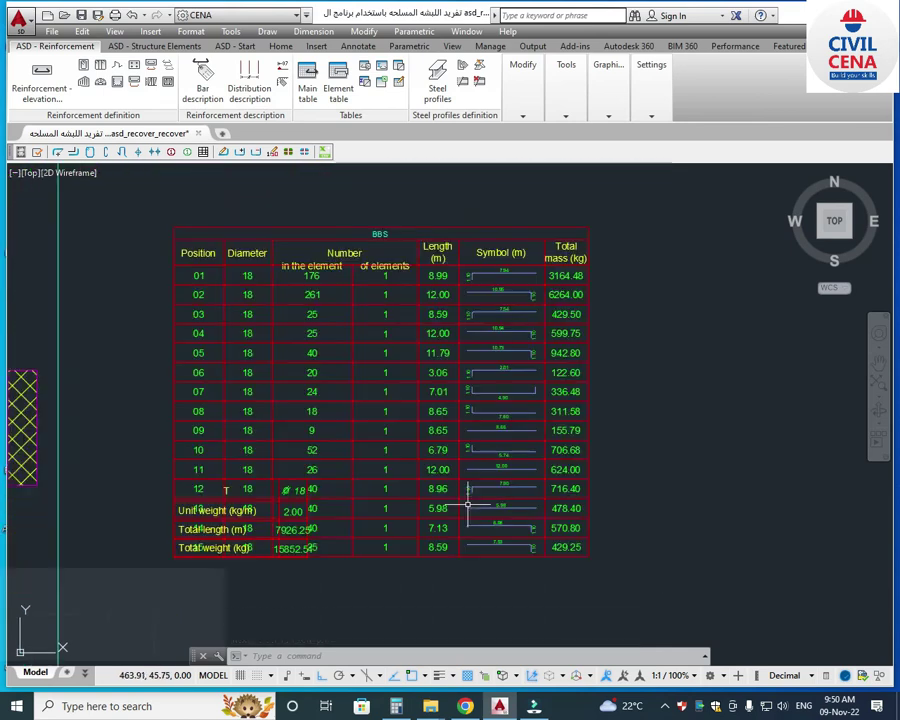
scroll(226, 490, "down", 4)
left_click(458, 350)
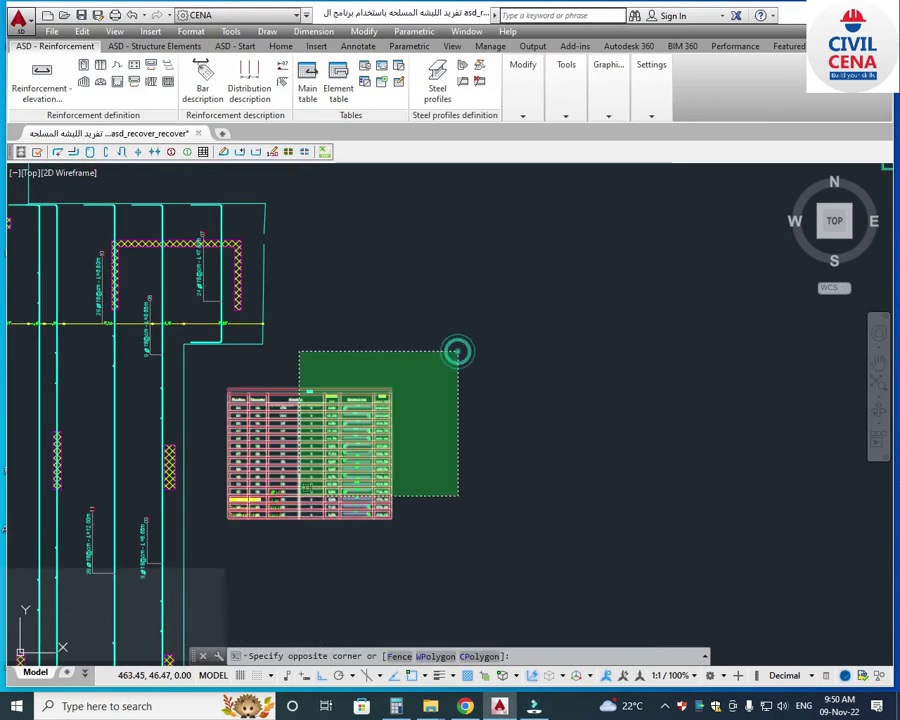
left_click(240, 548)
key("Delete")
Insert a main reinforcement table covering all bars in the free area east of the newly labelled plan.
scroll(211, 473, "down", 8)
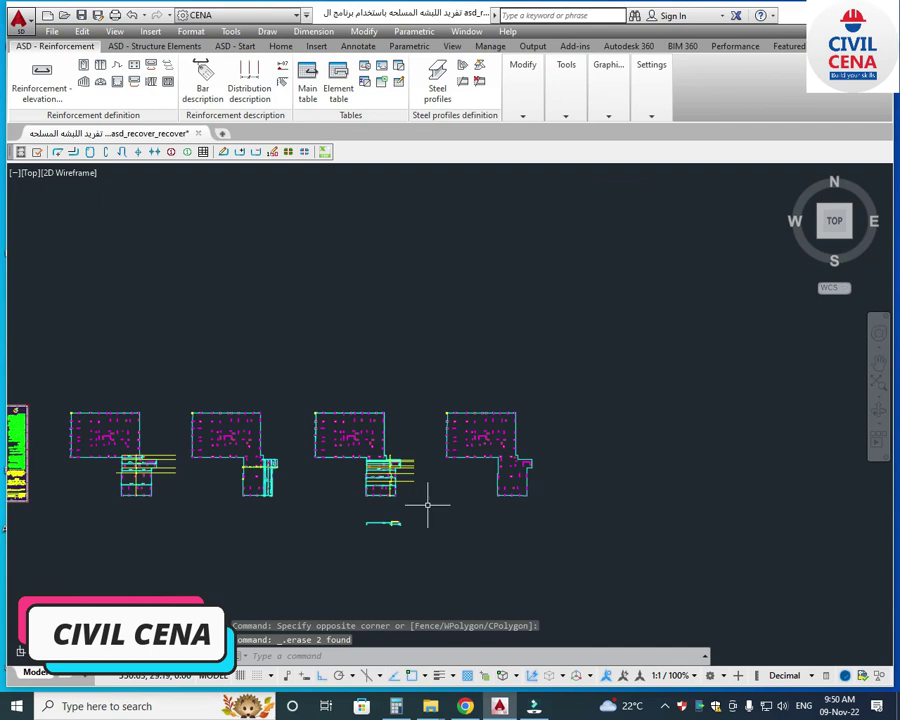
scroll(426, 498, "up", 2)
left_click(307, 75)
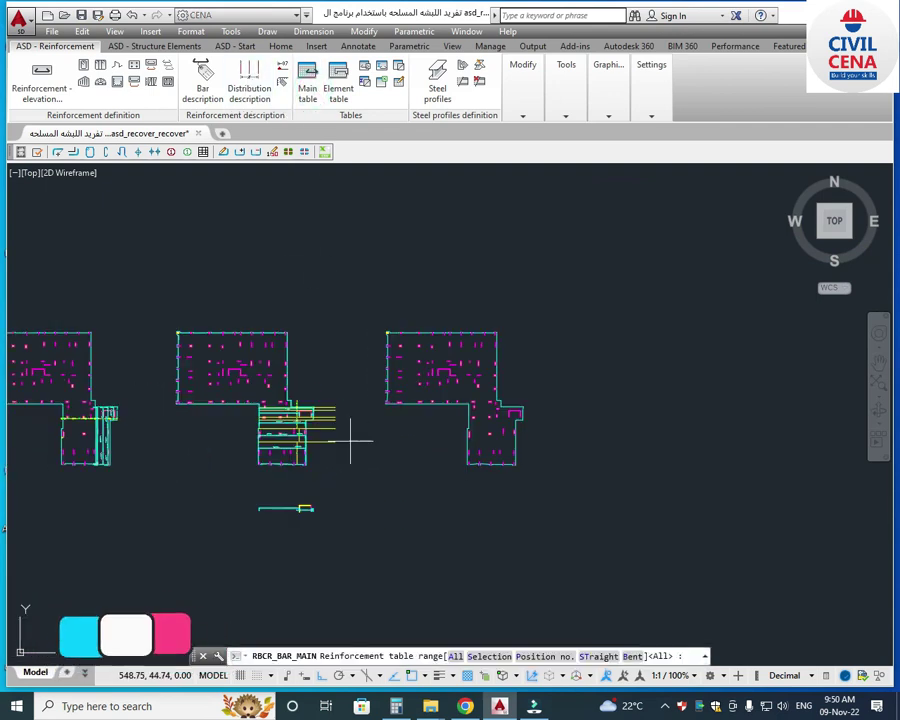
left_click(456, 658)
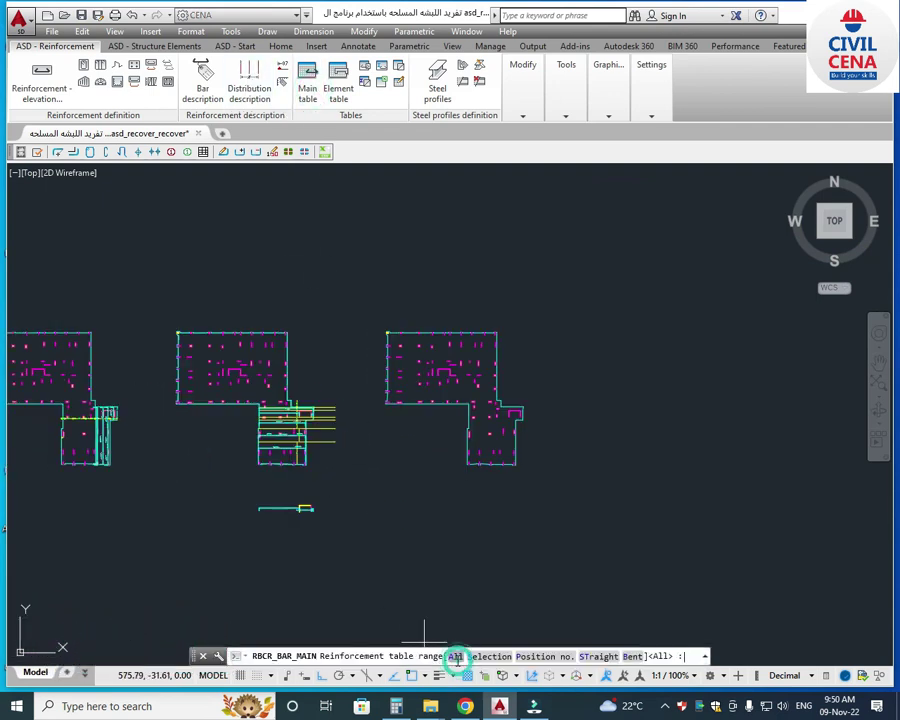
middle_click_drag(140, 402, 248, 423)
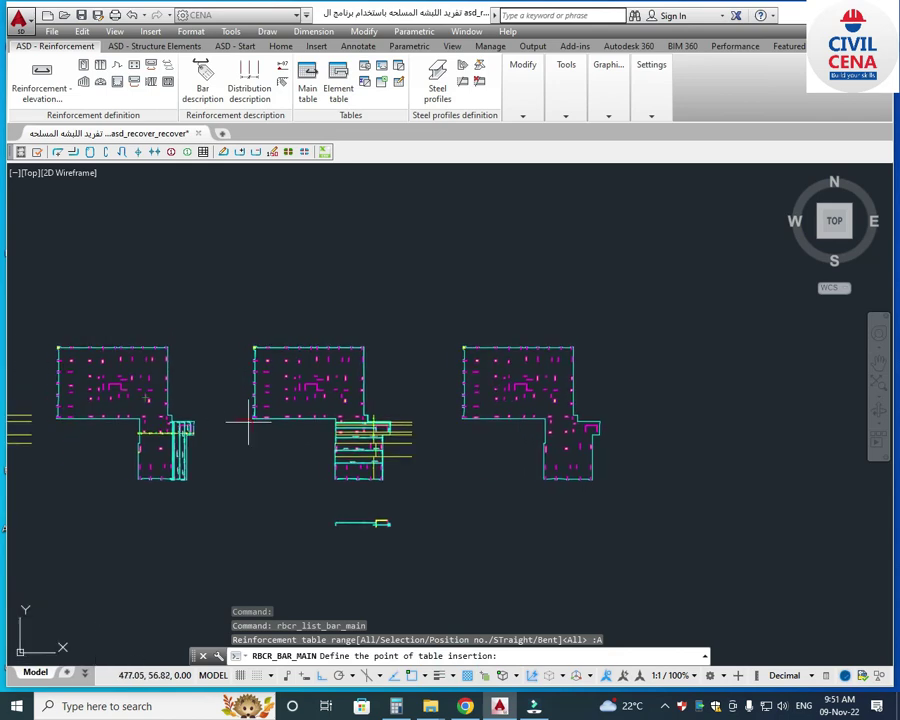
scroll(400, 460, "up", 6)
left_click(442, 316)
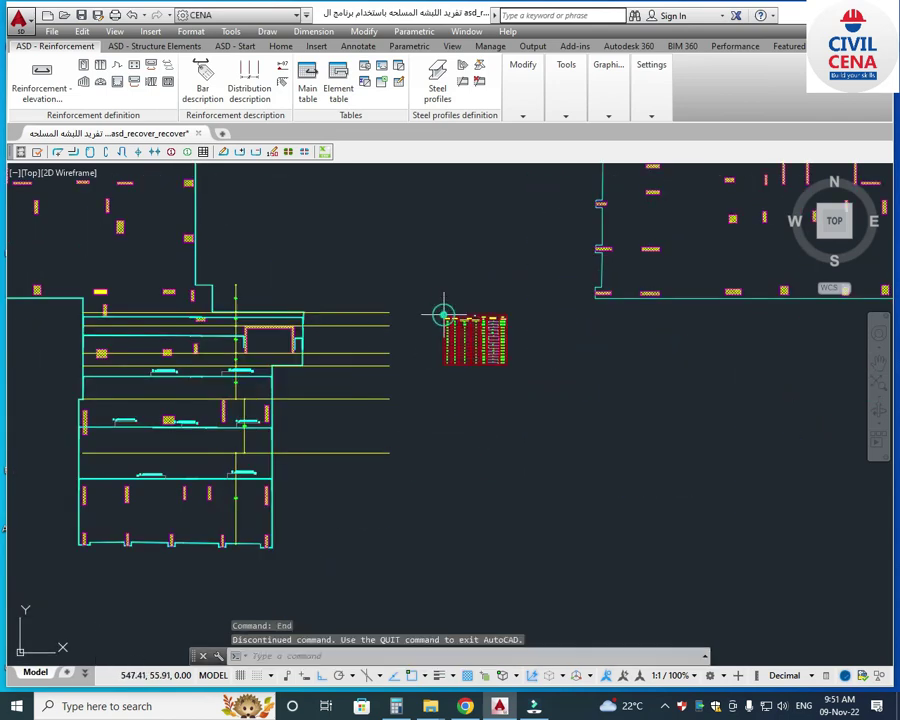
scroll(493, 325, "up", 8)
scroll(498, 482, "down", 2)
scroll(542, 548, "up", 2)
scroll(524, 482, "up", 3)
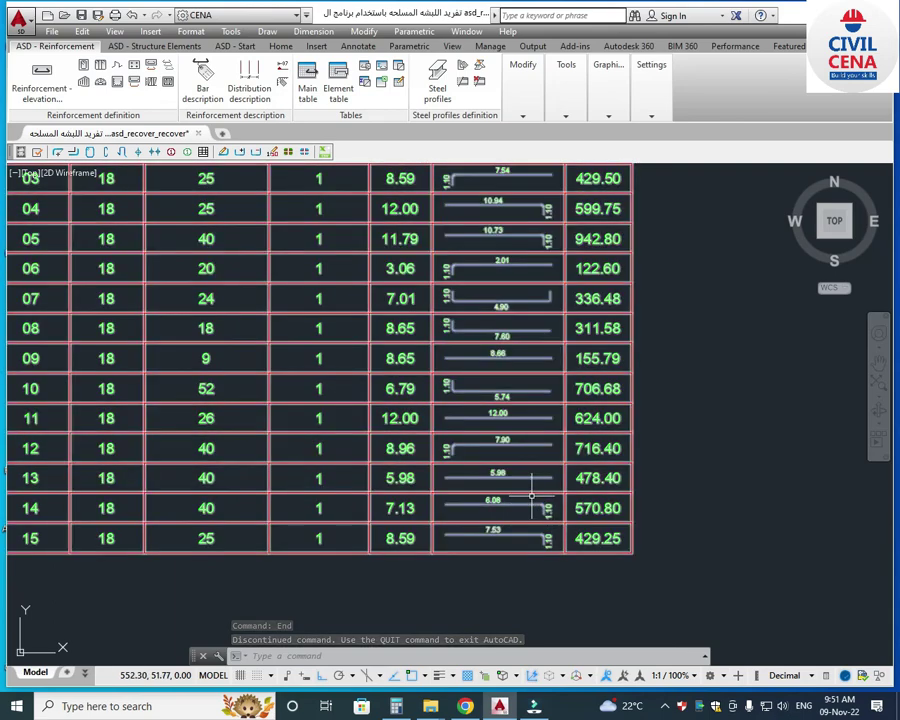
Insert a reinforcement summary table covering all bars directly below the main table and examine its weight values.
scroll(476, 444, "down", 5)
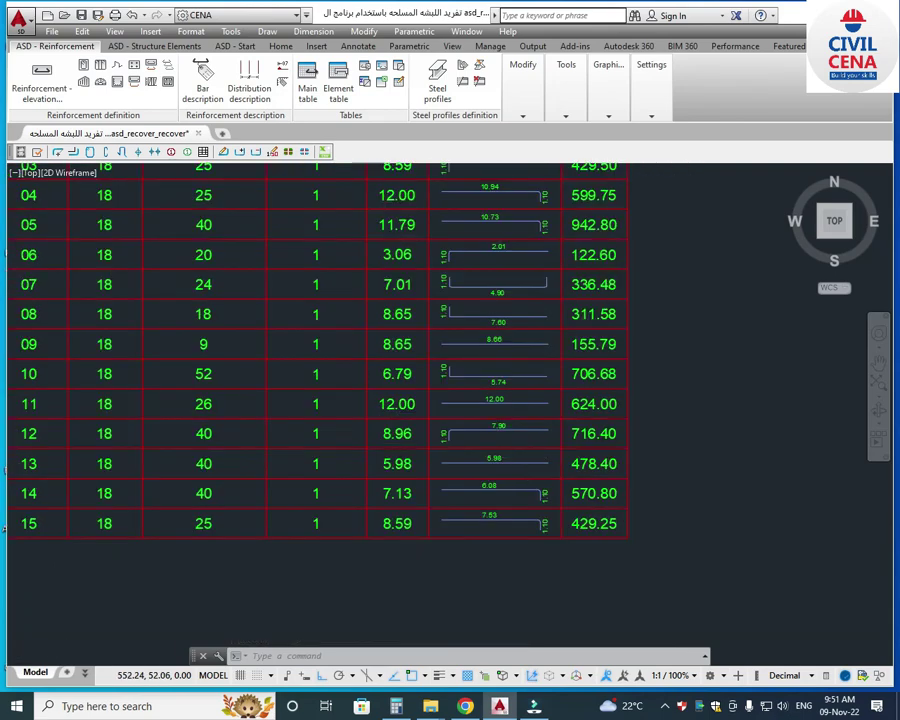
scroll(476, 444, "down", 4)
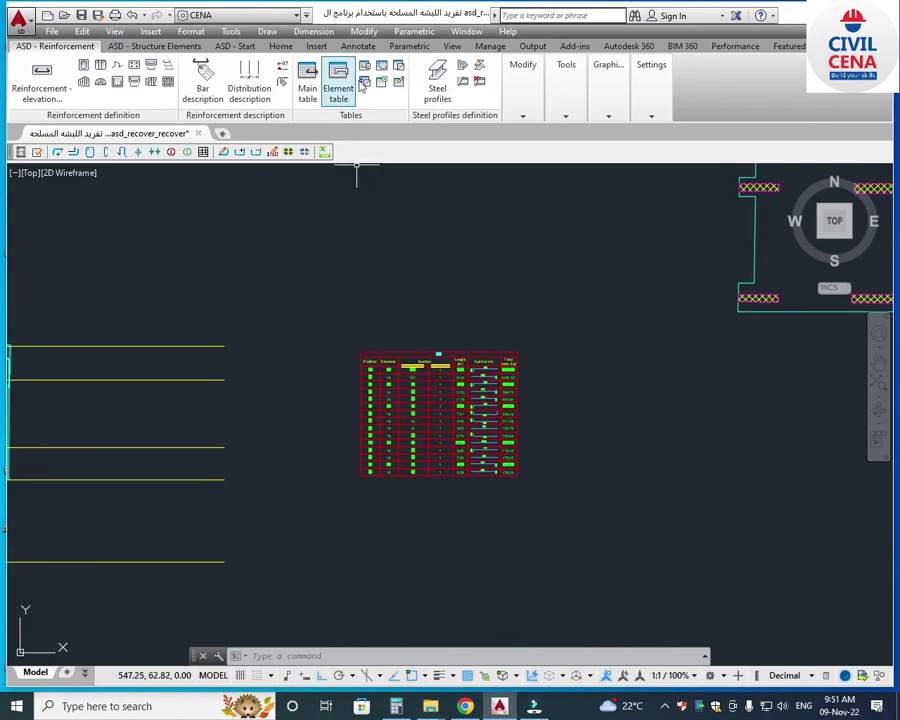
left_click(382, 67)
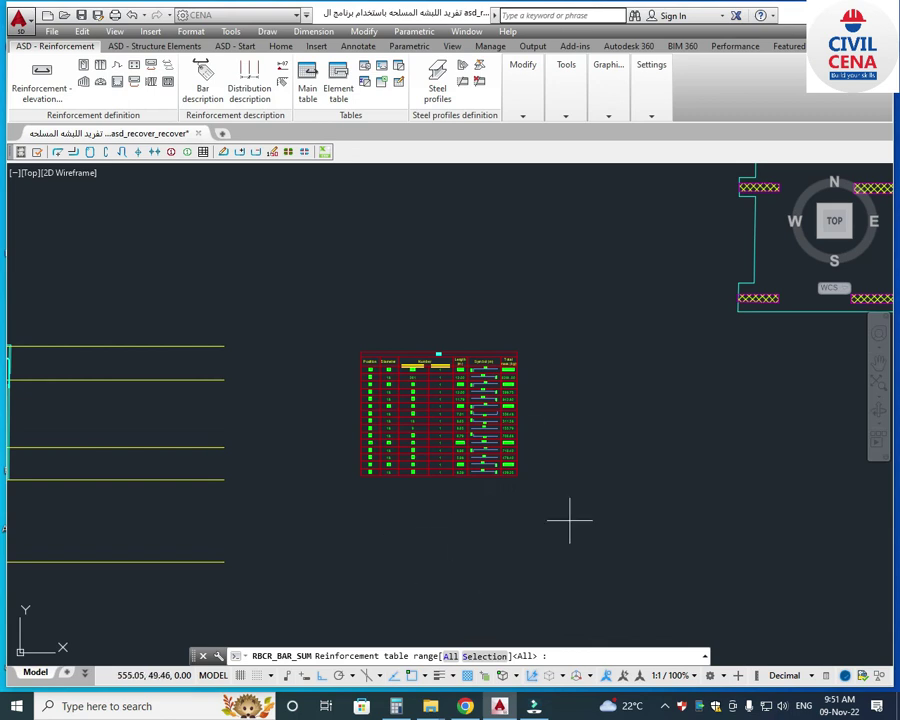
key("Return")
left_click(360, 488)
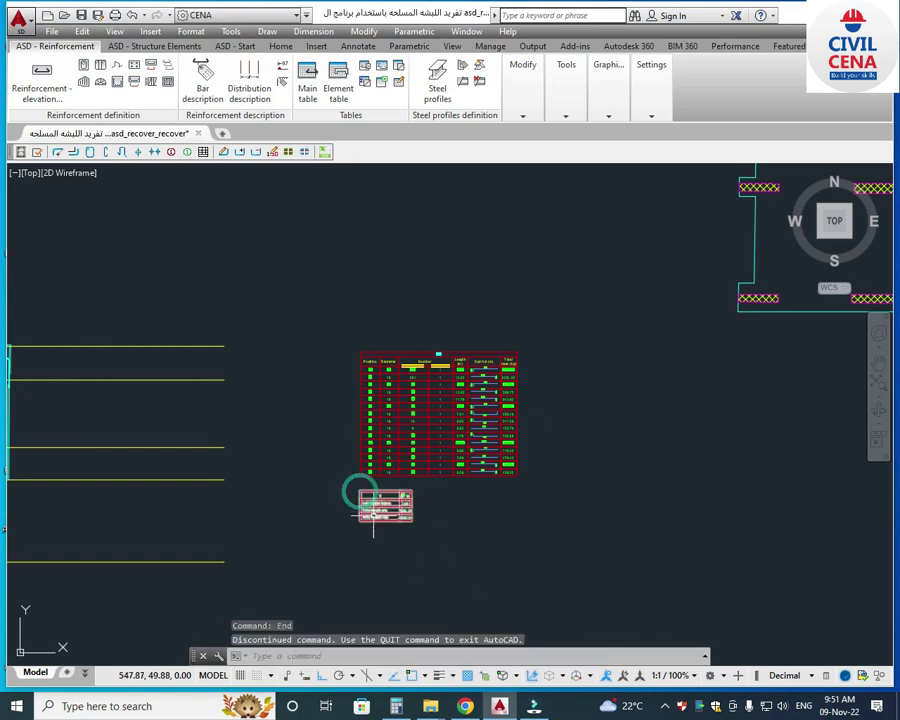
scroll(410, 530, "up", 6)
middle_click_drag(492, 562, 448, 518)
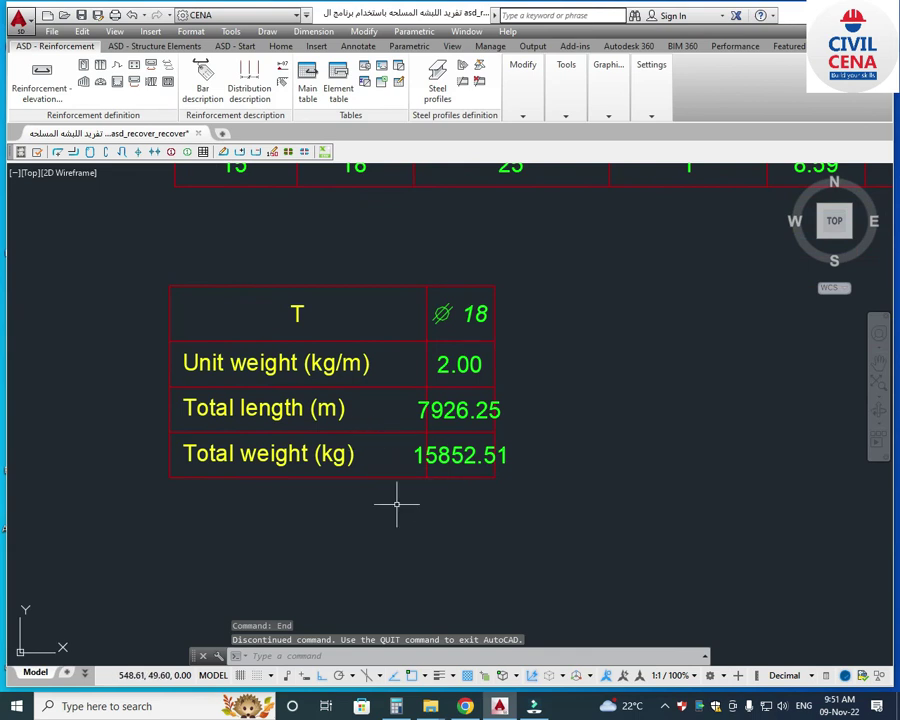
scroll(396, 507, "up", 2)
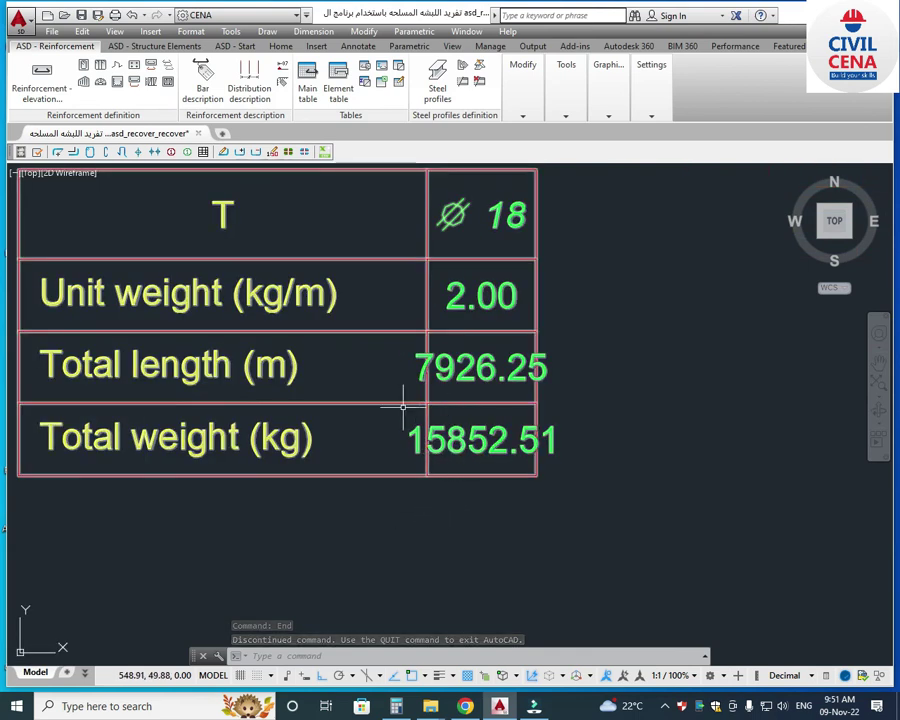
Review the bar schedule and weight summary tables and the labelled strip plan, including the bars around the elevator core.
scroll(514, 500, "down", 3)
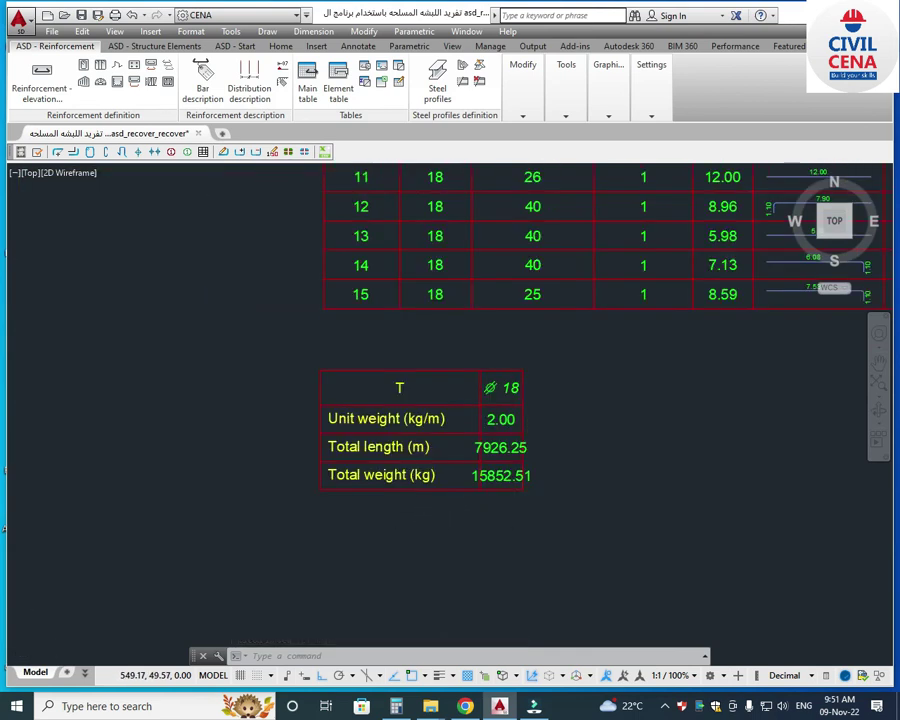
scroll(514, 498, "down", 8)
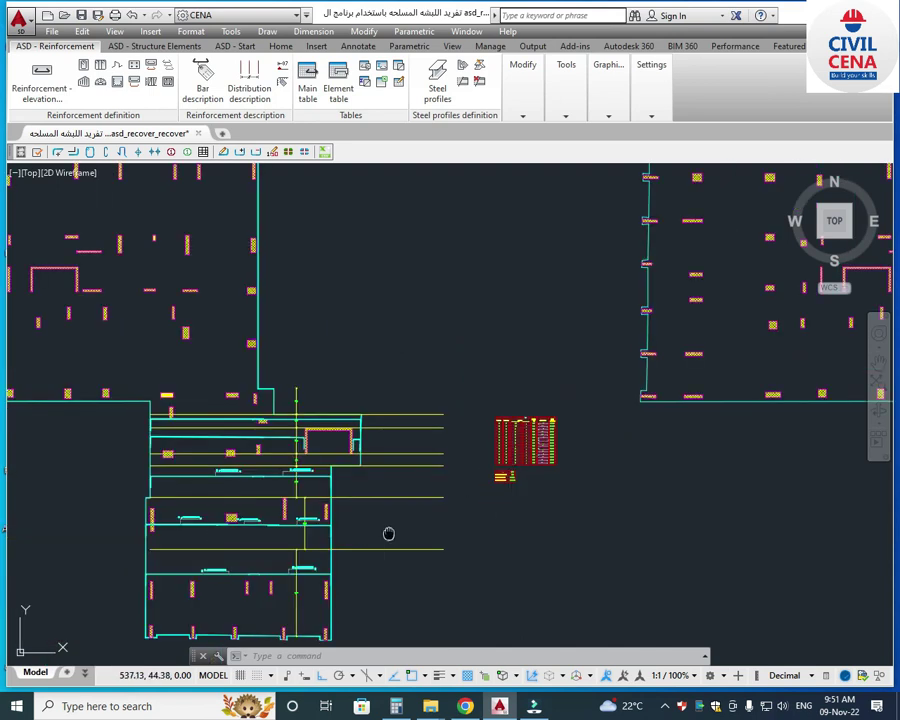
middle_click_drag(389, 534, 411, 454)
scroll(523, 425, "up", 8)
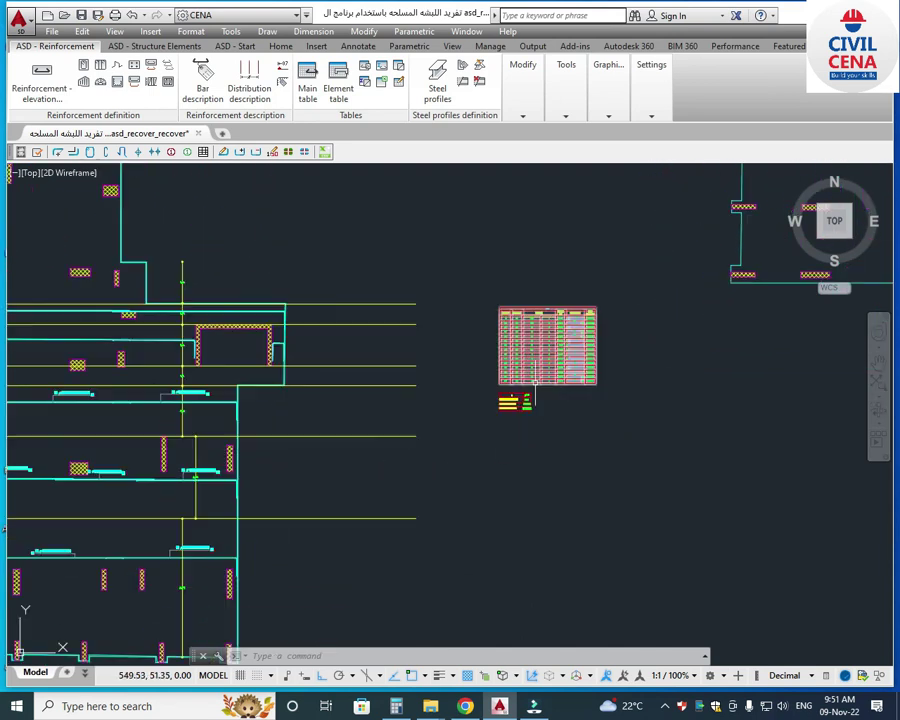
scroll(478, 472, "down", 6)
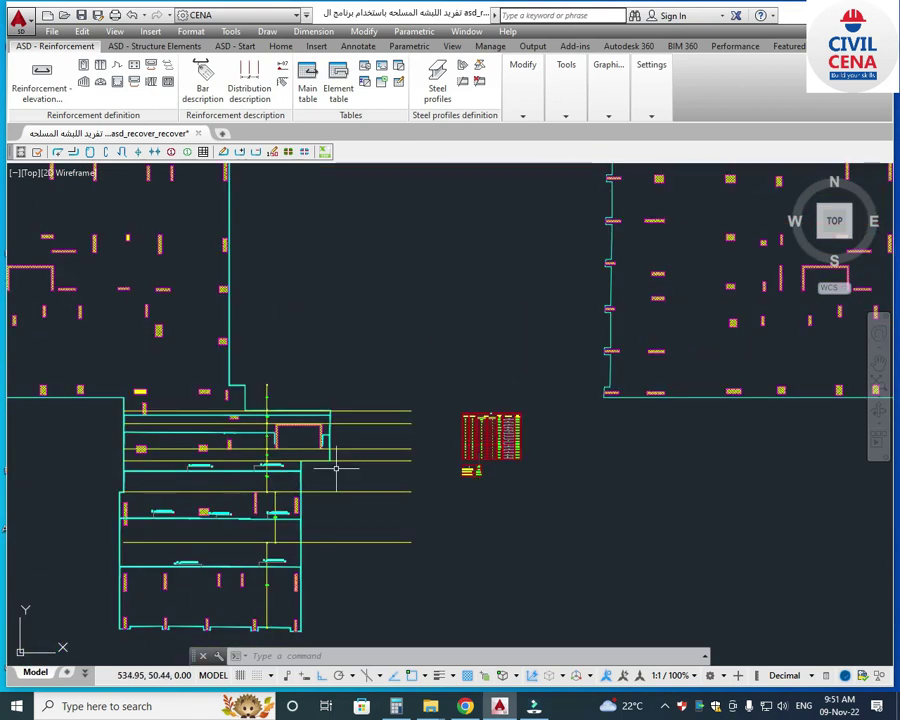
scroll(336, 467, "down", 4)
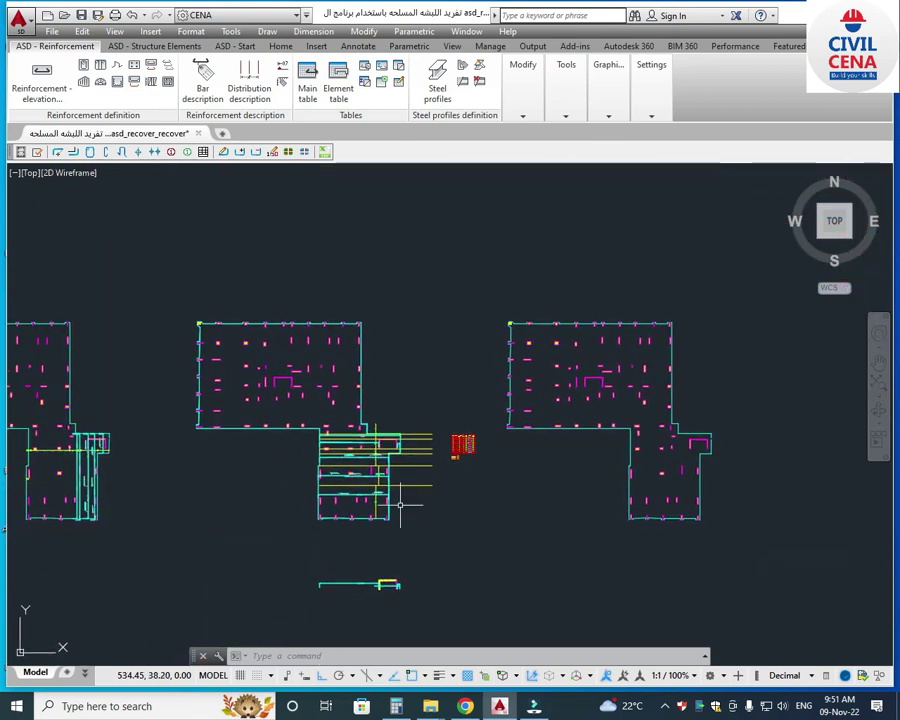
scroll(398, 510, "up", 2)
middle_click_drag(337, 525, 409, 525)
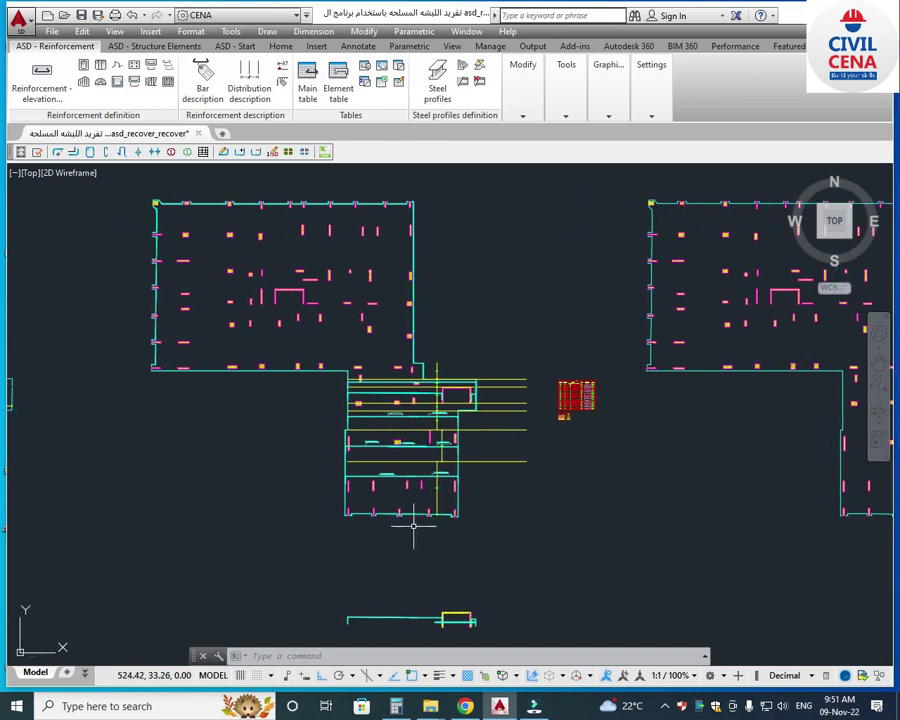
scroll(460, 613, "up", 5)
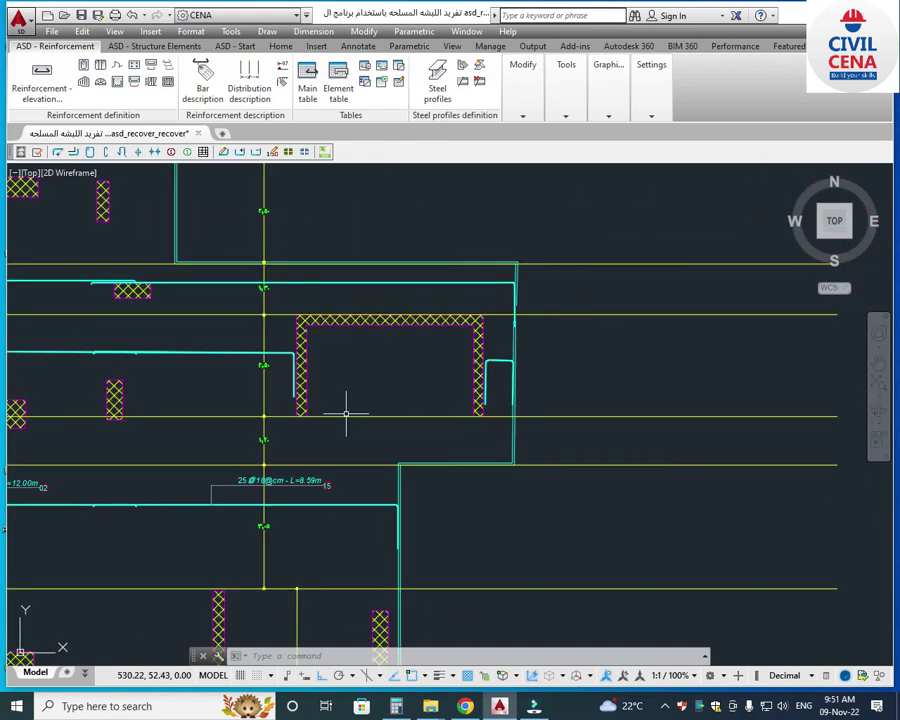
Examine the elevator pit section and the raft reinforcement detail on the structural sheet, and return to the raft plans.
scroll(448, 338, "down", 10)
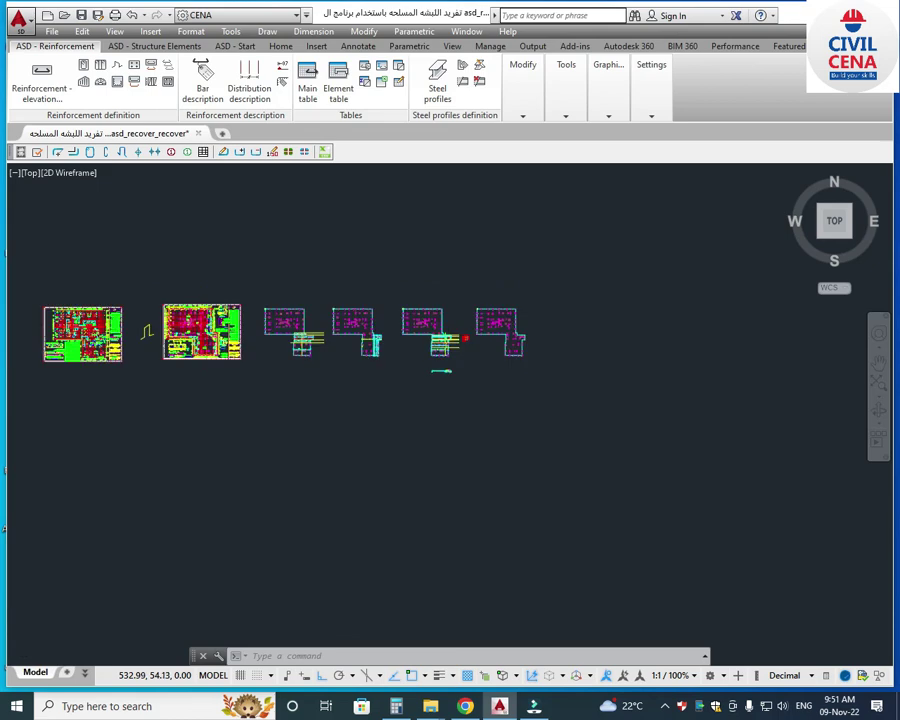
scroll(460, 337, "up", 10)
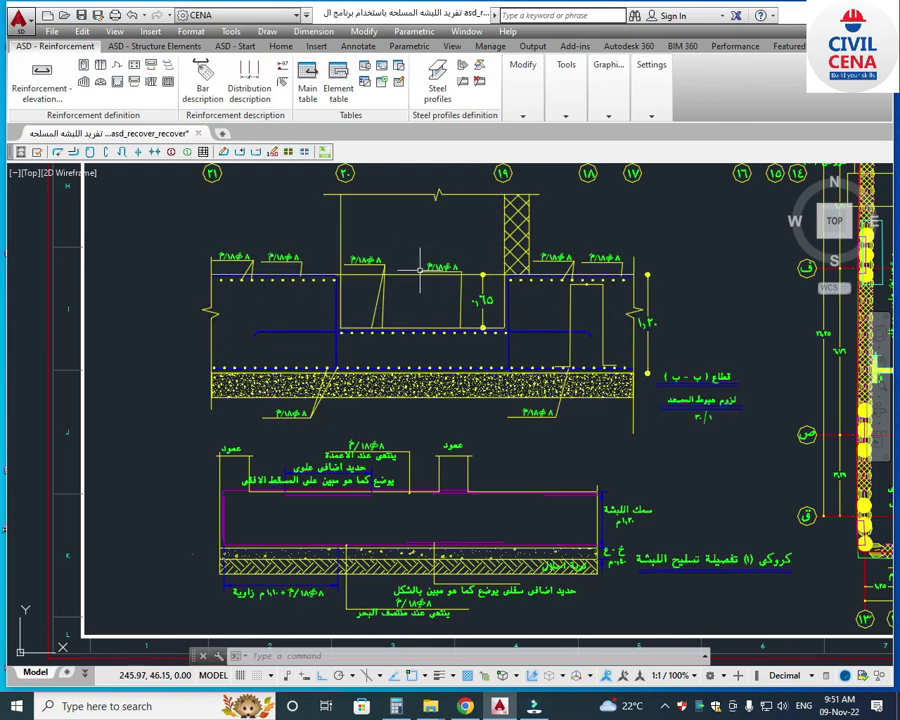
middle_click_drag(305, 236, 265, 244)
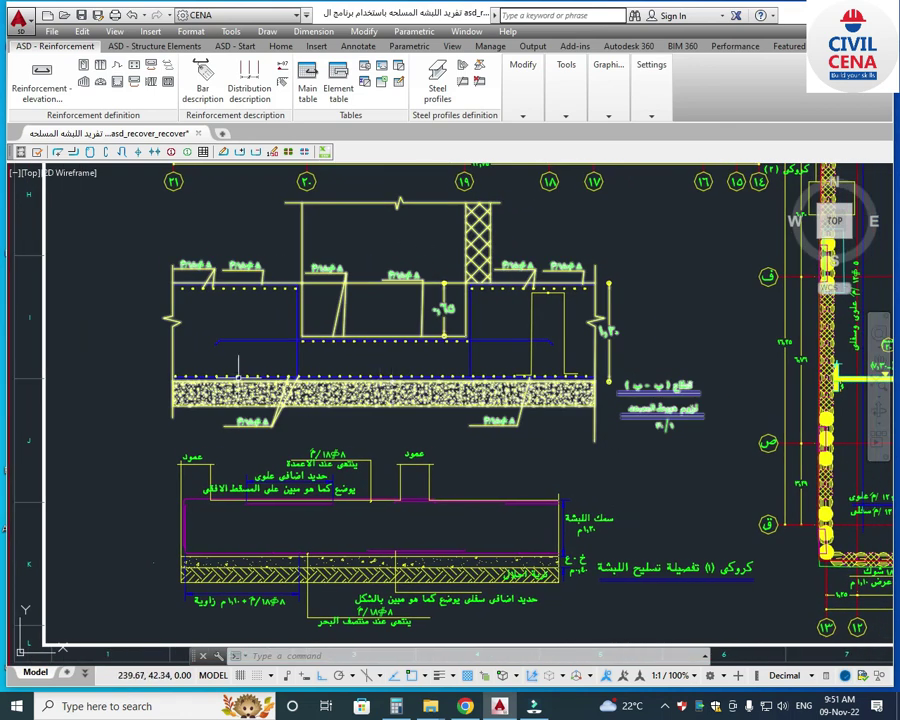
scroll(559, 461, "down", 10)
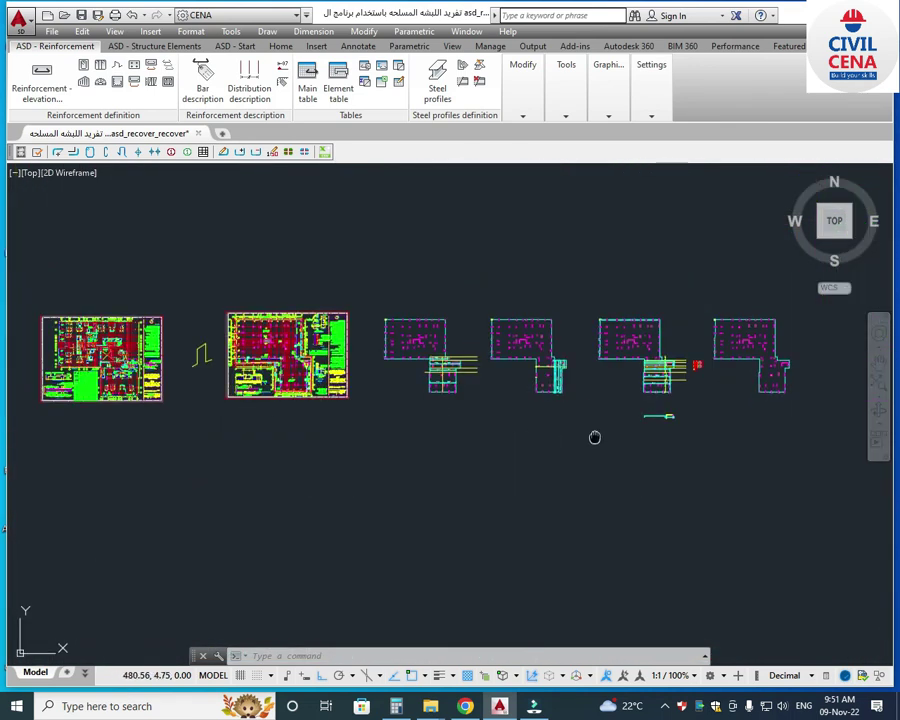
scroll(641, 438, "up", 2)
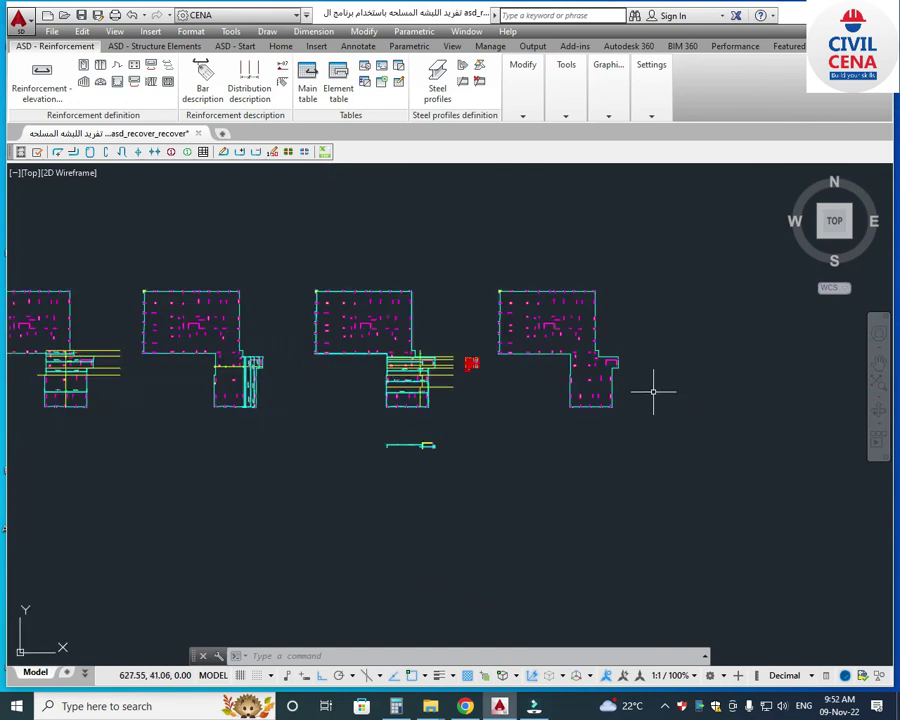
scroll(652, 392, "up", 3)
middle_click_drag(463, 427, 546, 476)
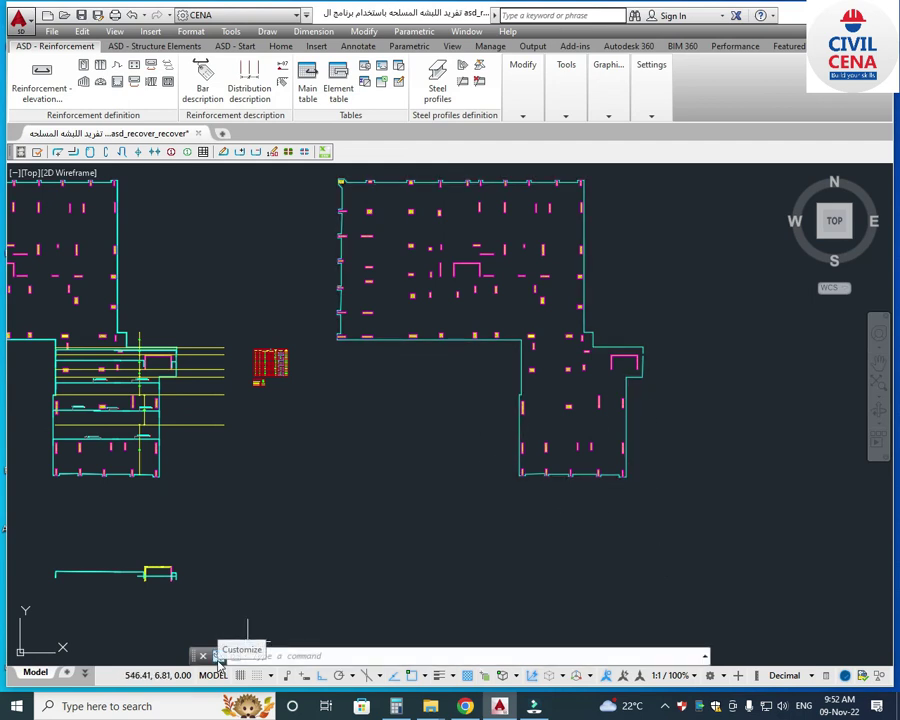
middle_click_drag(86, 501, 286, 501)
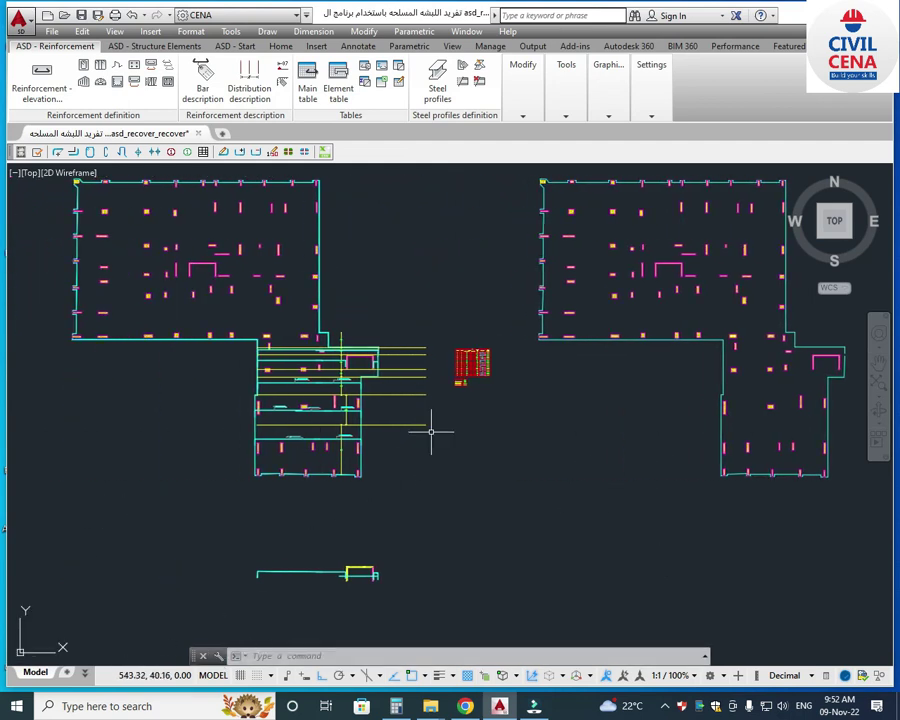
scroll(292, 488, "down", 2)
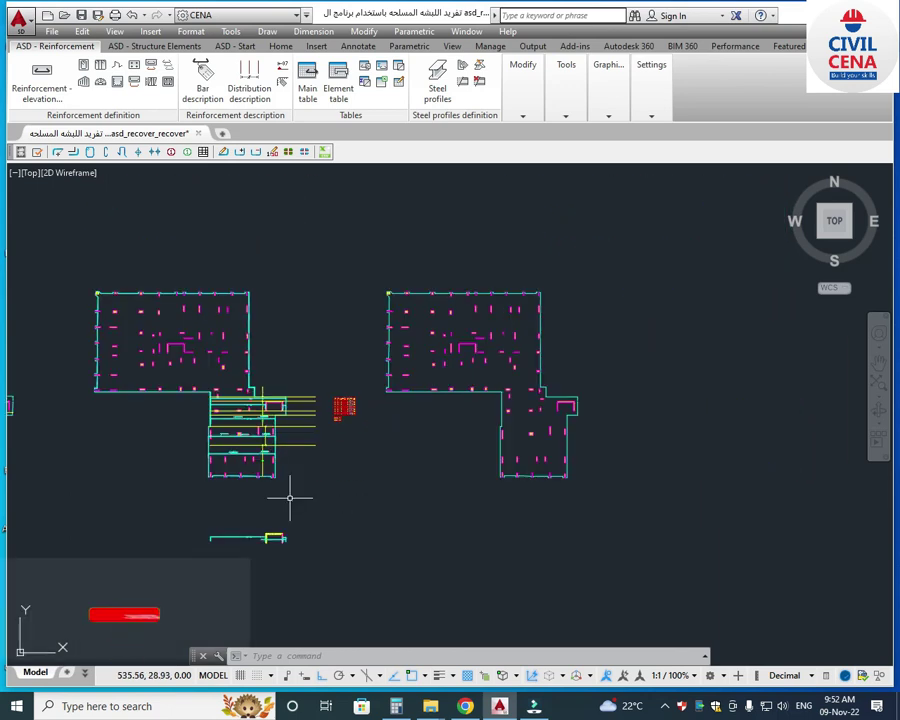